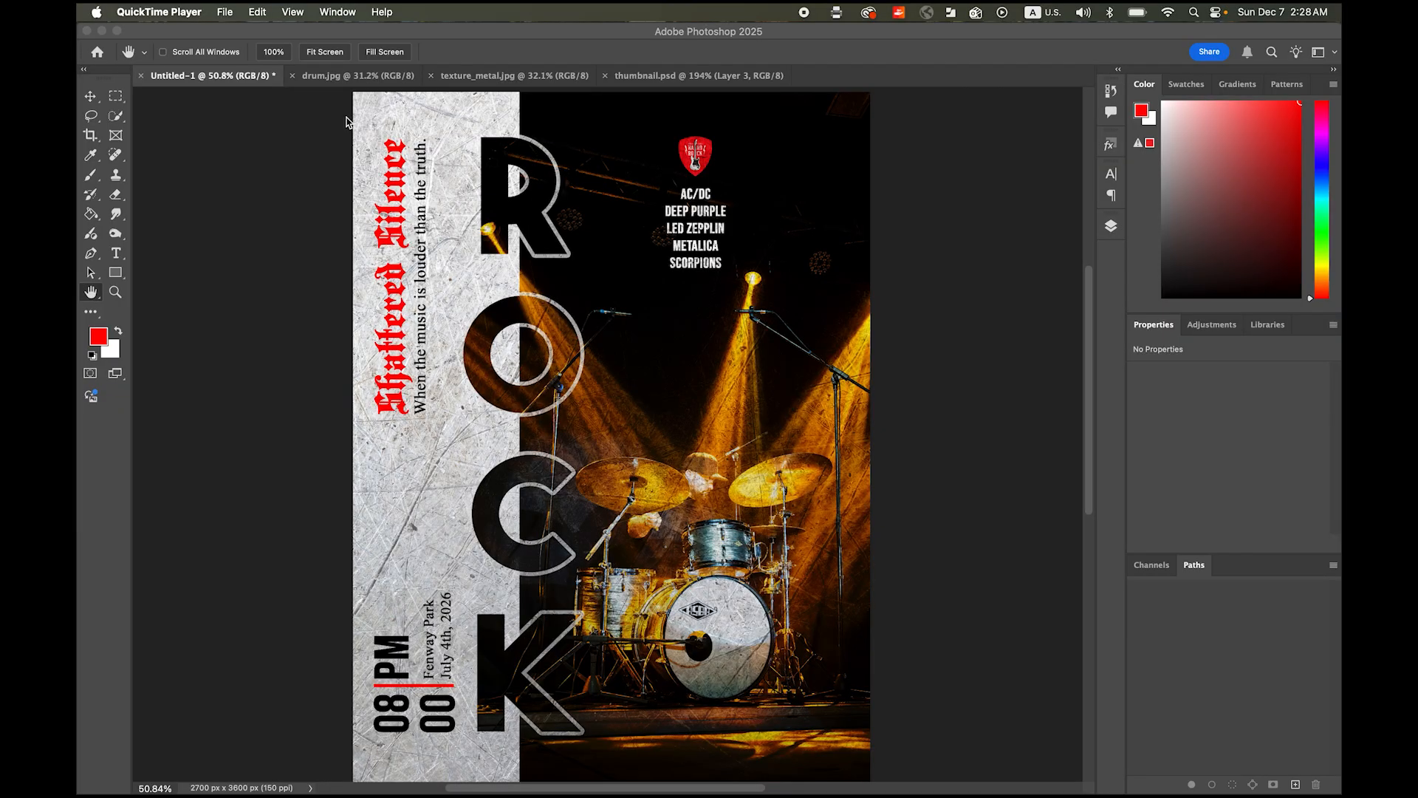
# Step: Create a new document 18 inches wide and 24 inches high at 150 pixels per inch
pyautogui.click(268, 129)
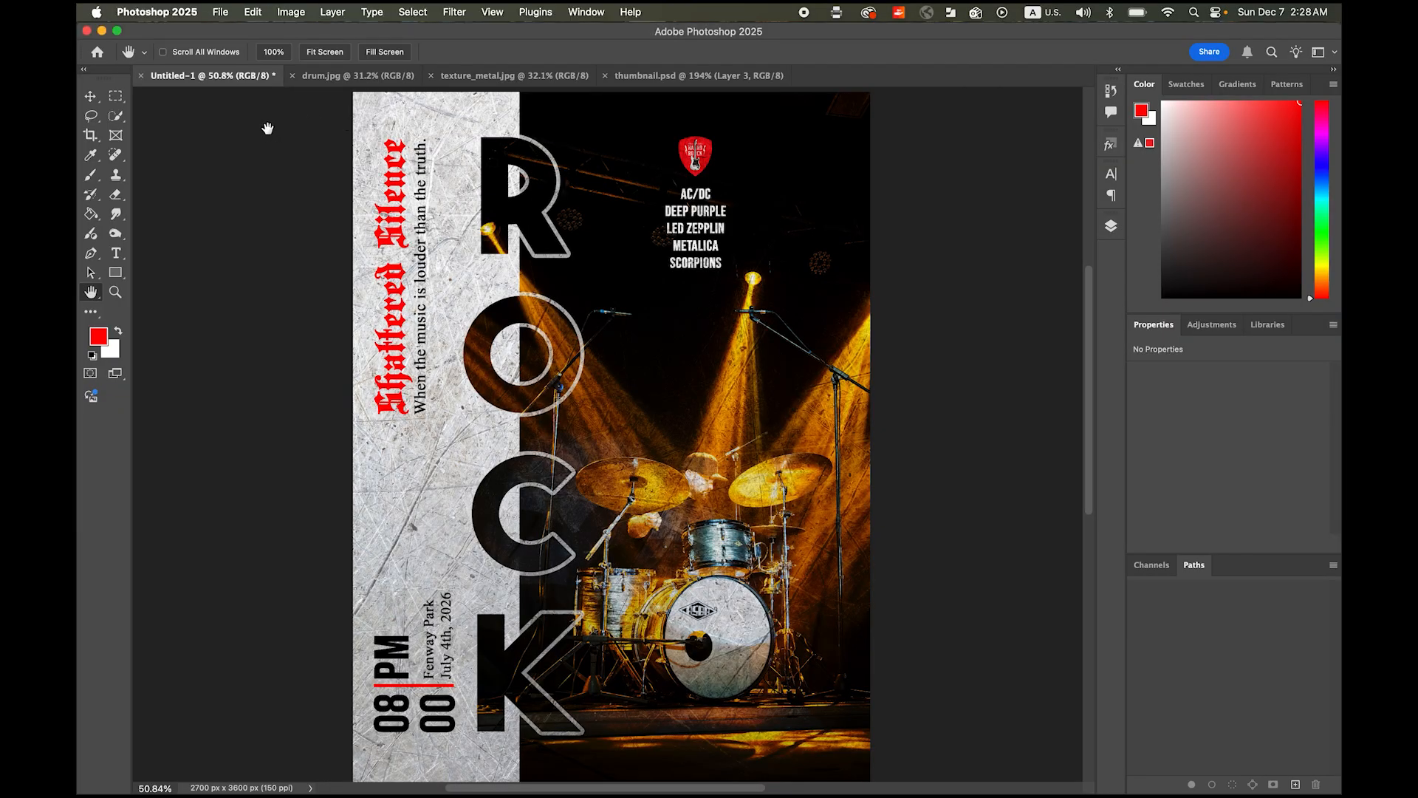
pyautogui.click(219, 11)
pyautogui.click(244, 34)
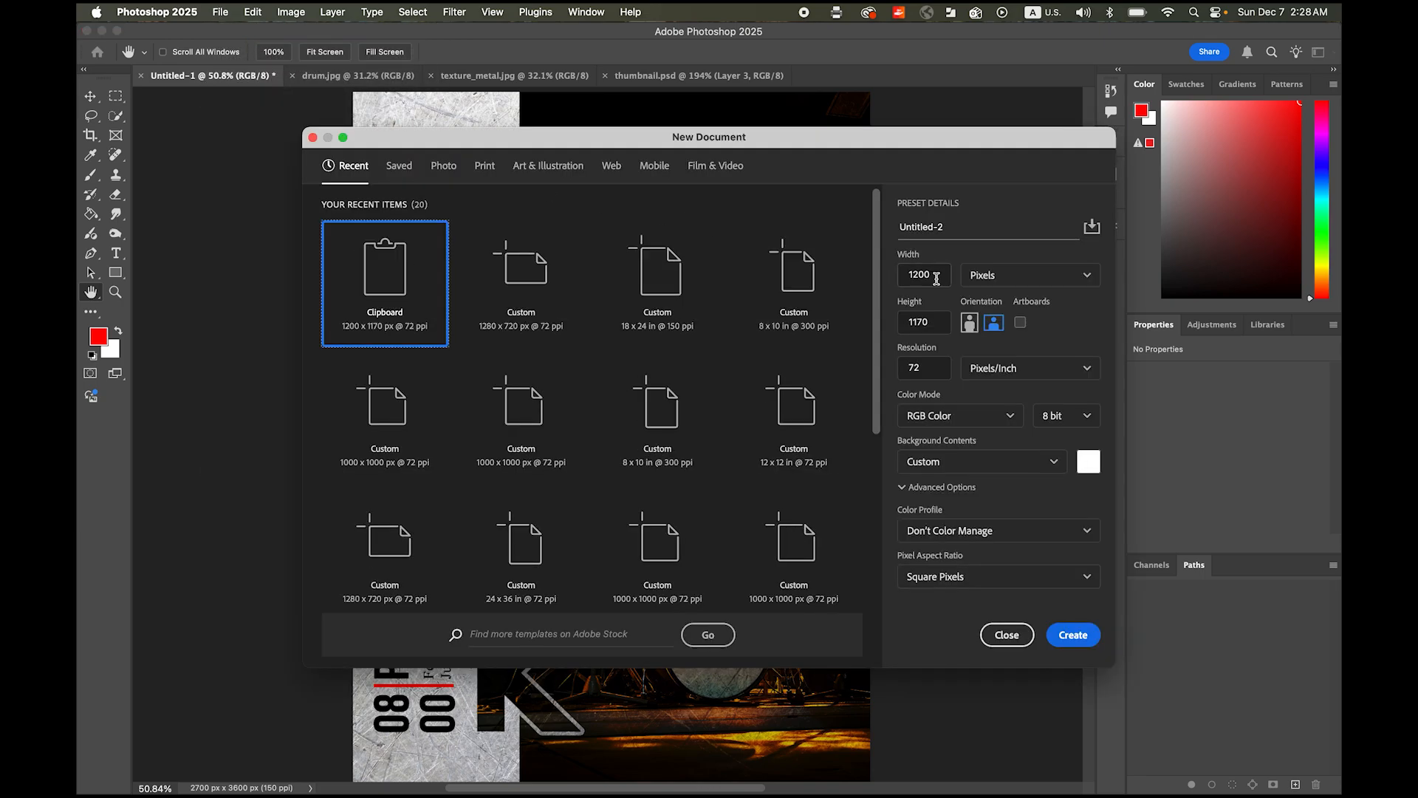
pyautogui.click(969, 275)
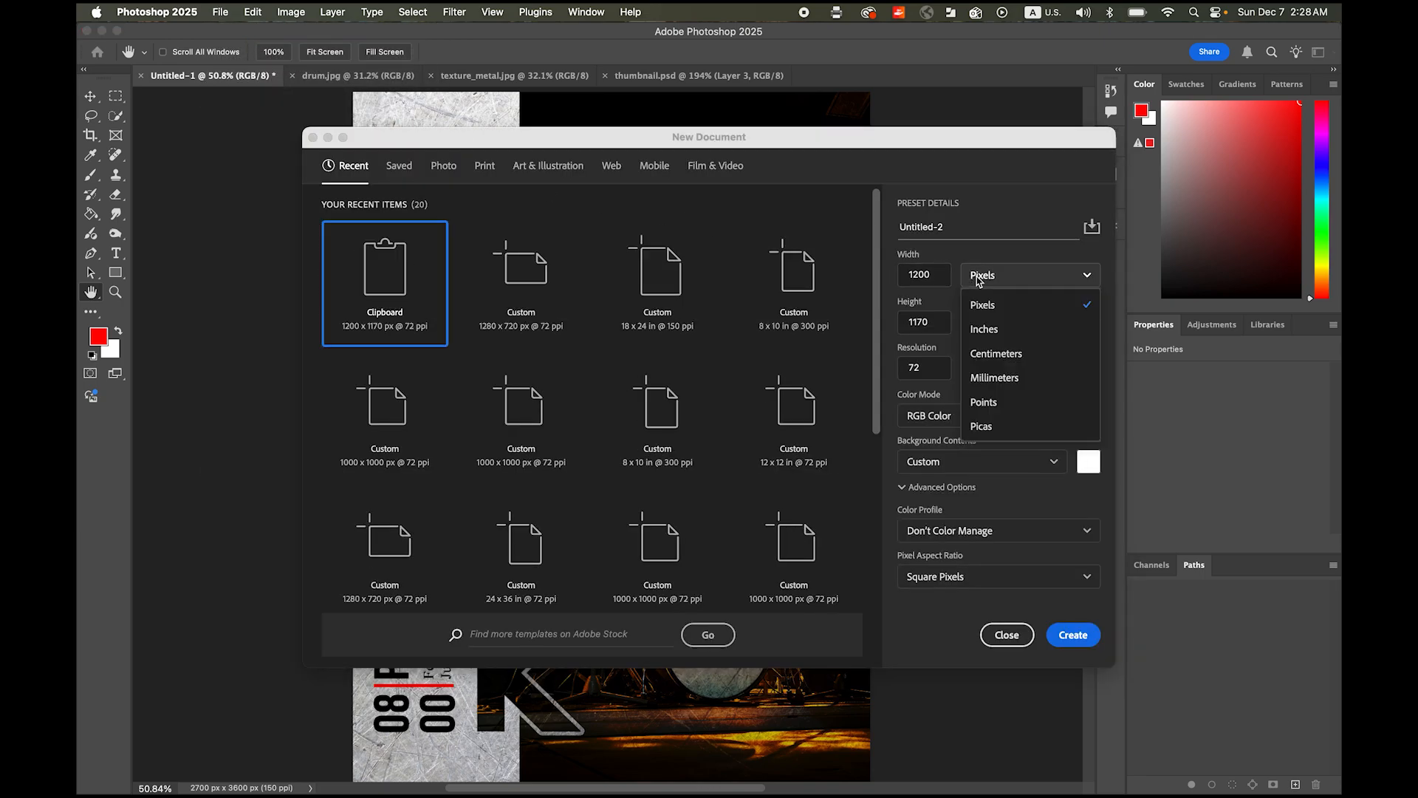
pyautogui.click(1013, 329)
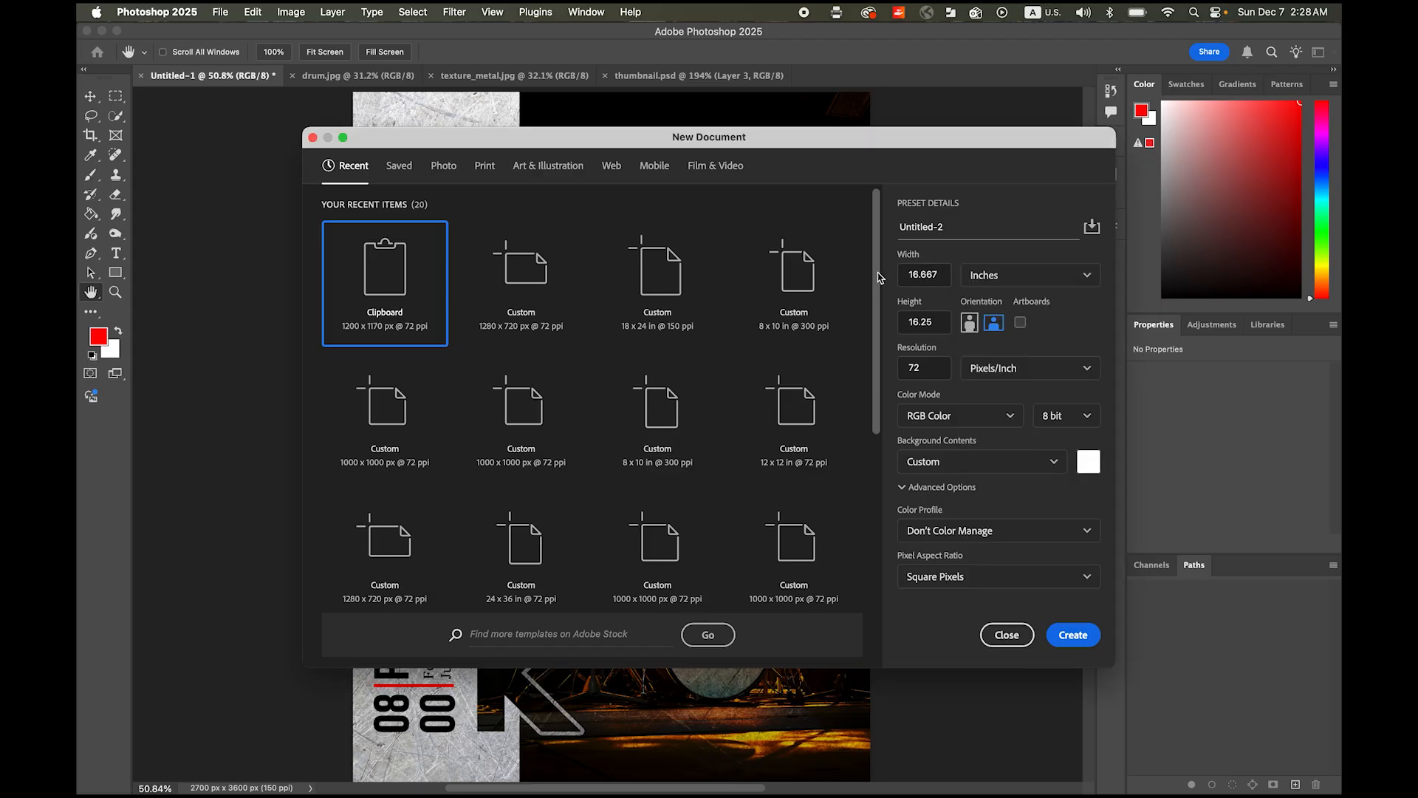
pyautogui.doubleClick(926, 276)
pyautogui.write('18')
pyautogui.doubleClick(935, 322)
pyautogui.write('24')
pyautogui.press('Tab')
pyautogui.write('1')
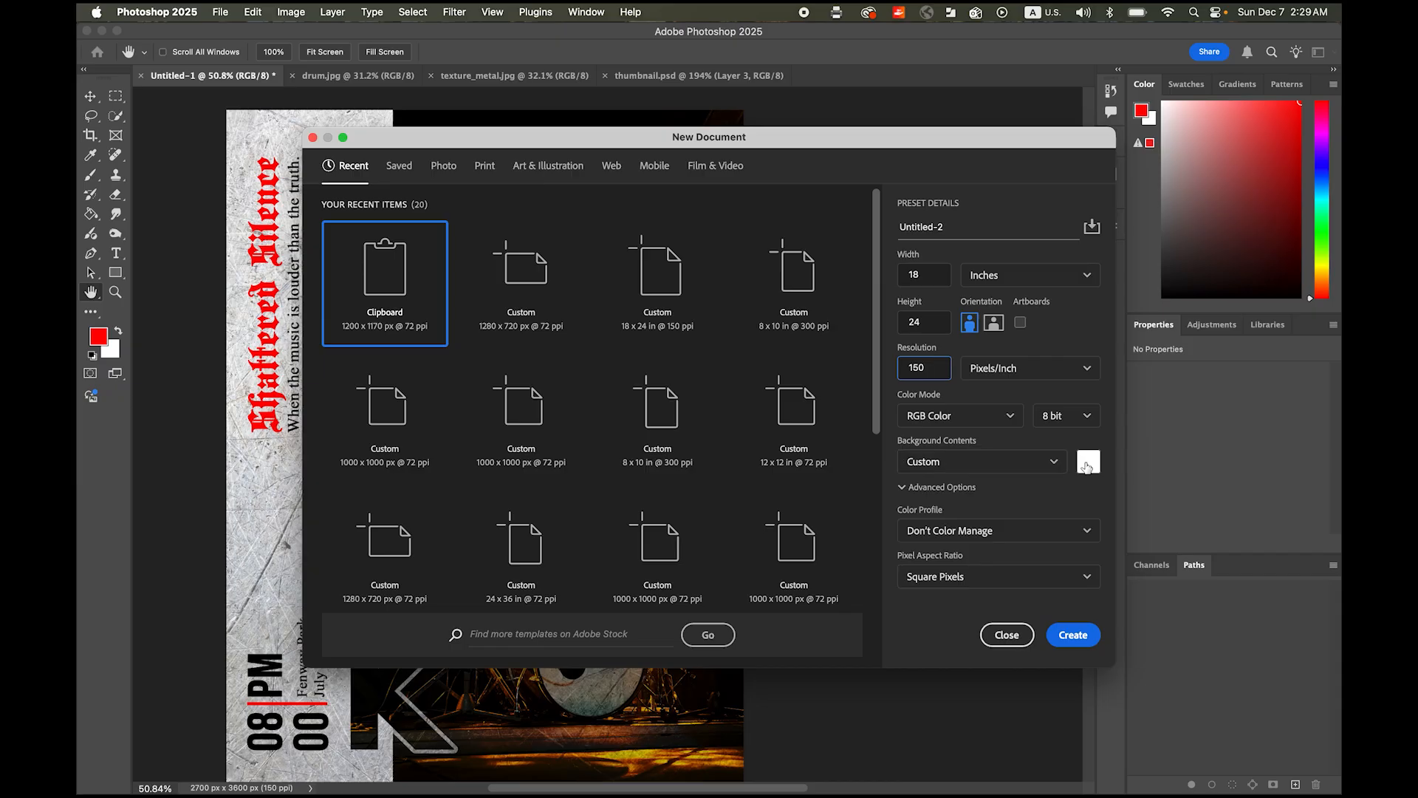
pyautogui.click(1073, 627)
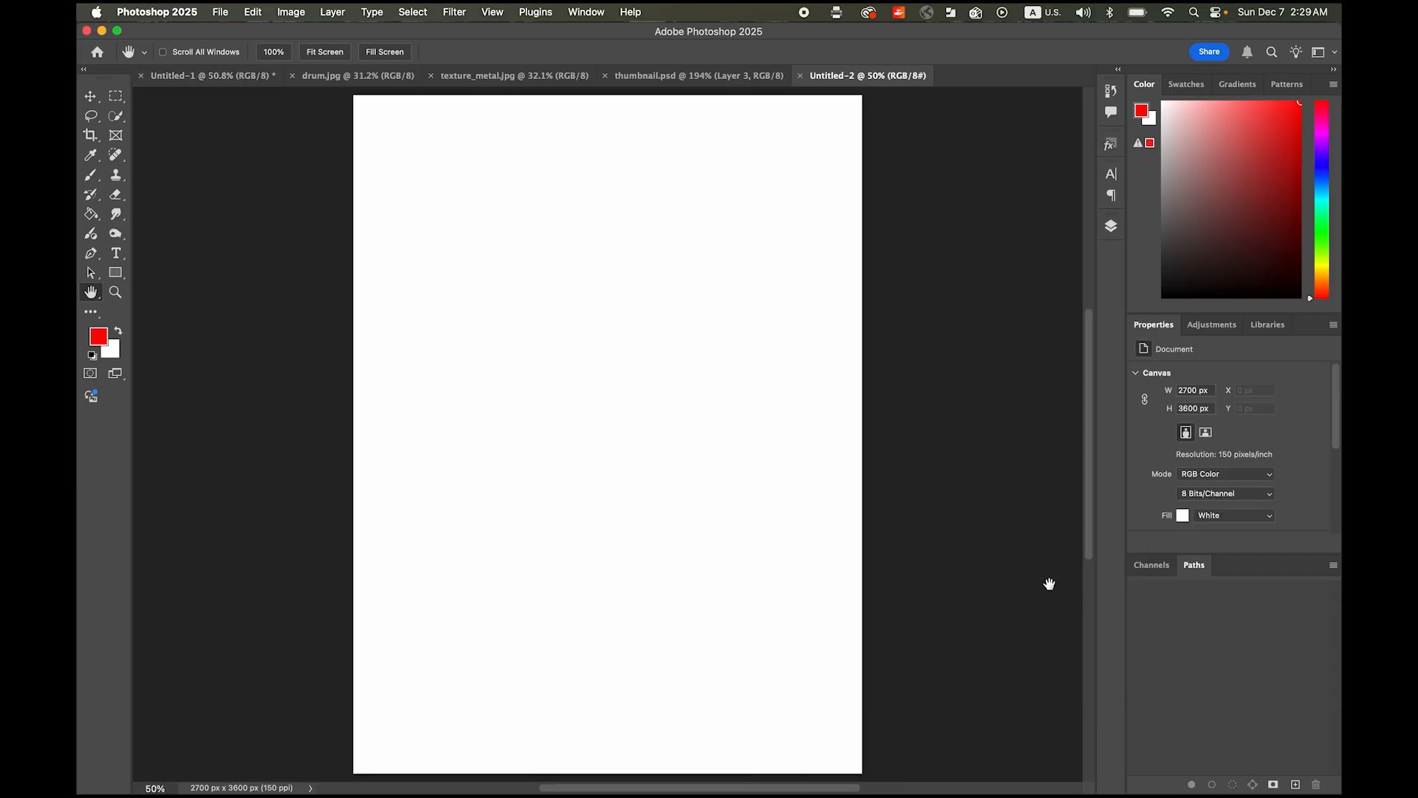
# Step: Copy the entire drum.jpg image and paste it into the new blank Untitled-2 document
pyautogui.click(319, 77)
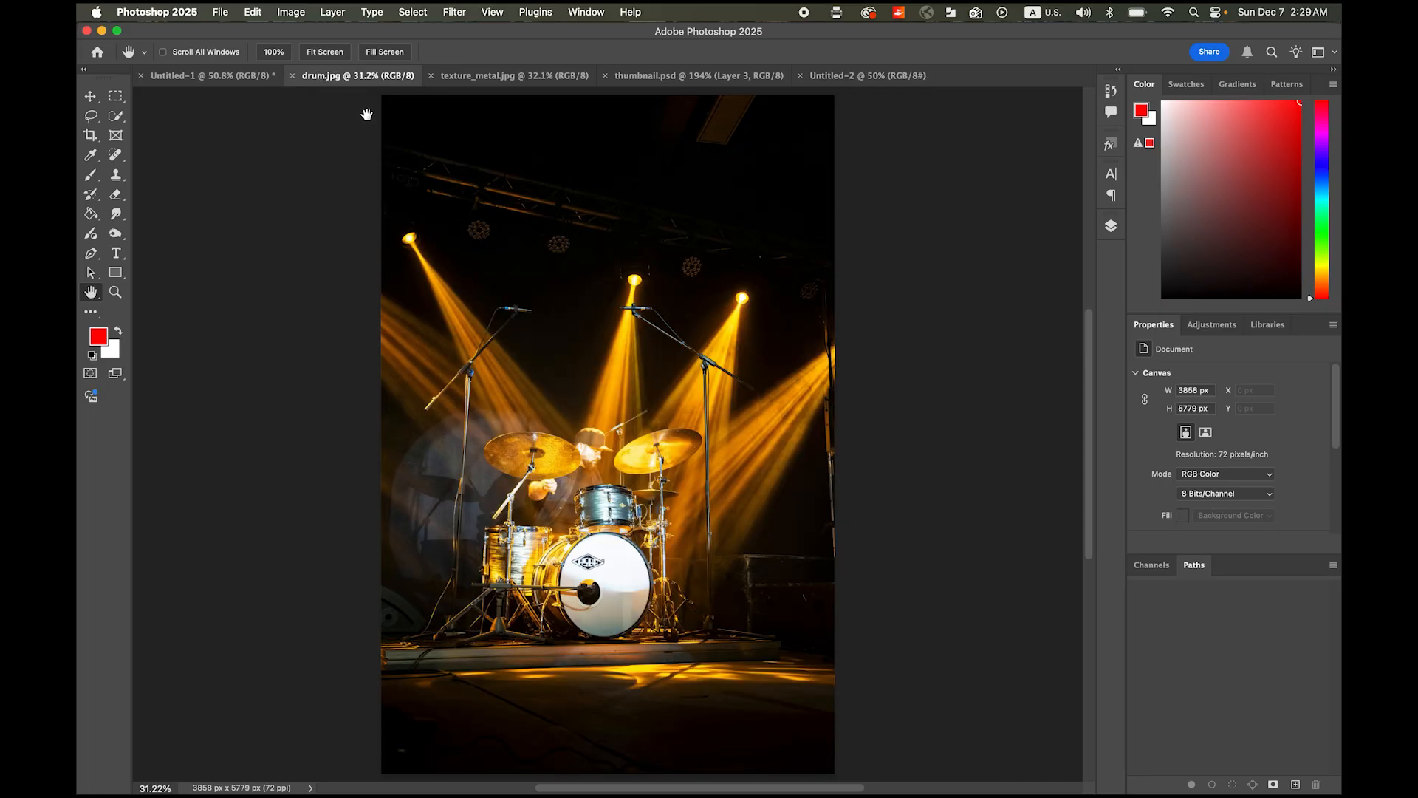
pyautogui.press('super+a')
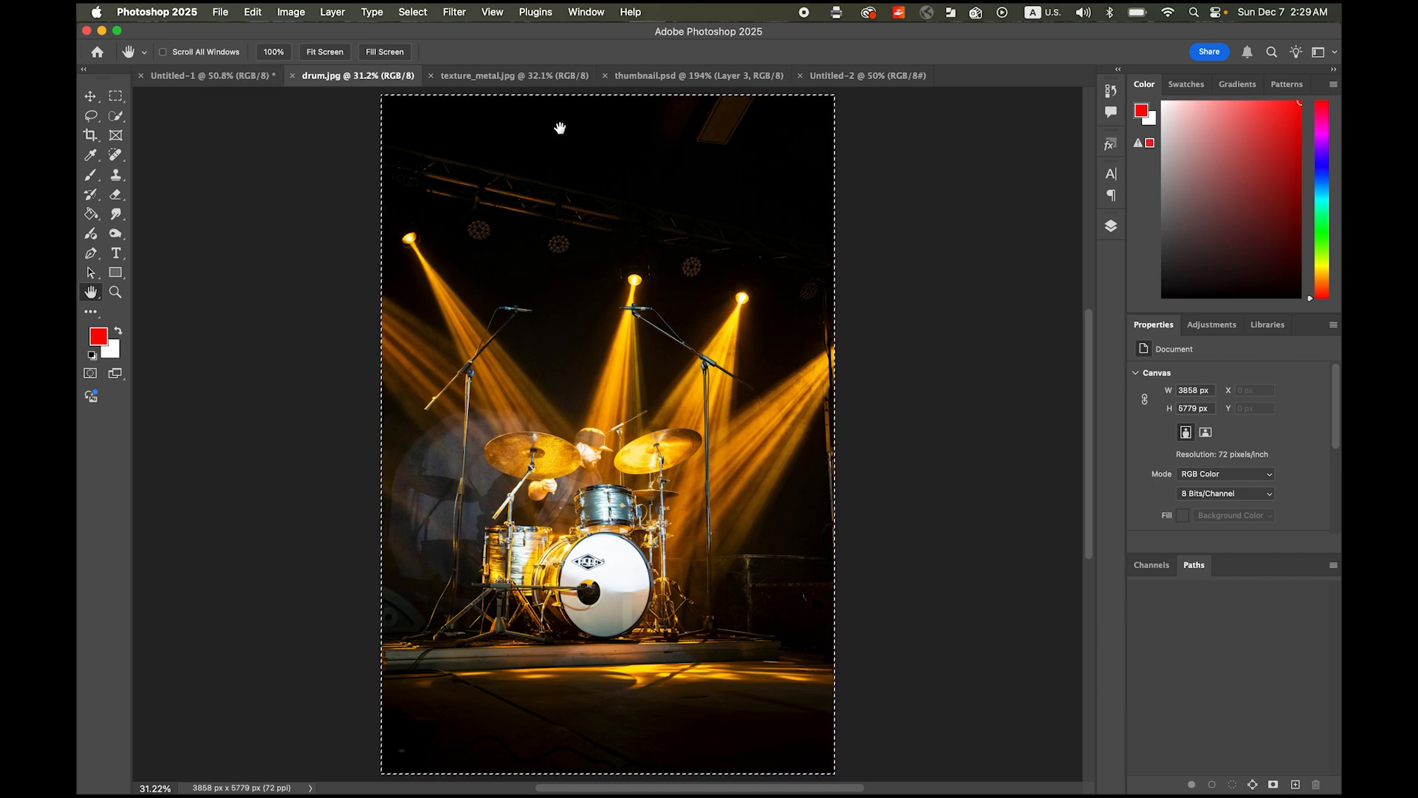
pyautogui.click(857, 79)
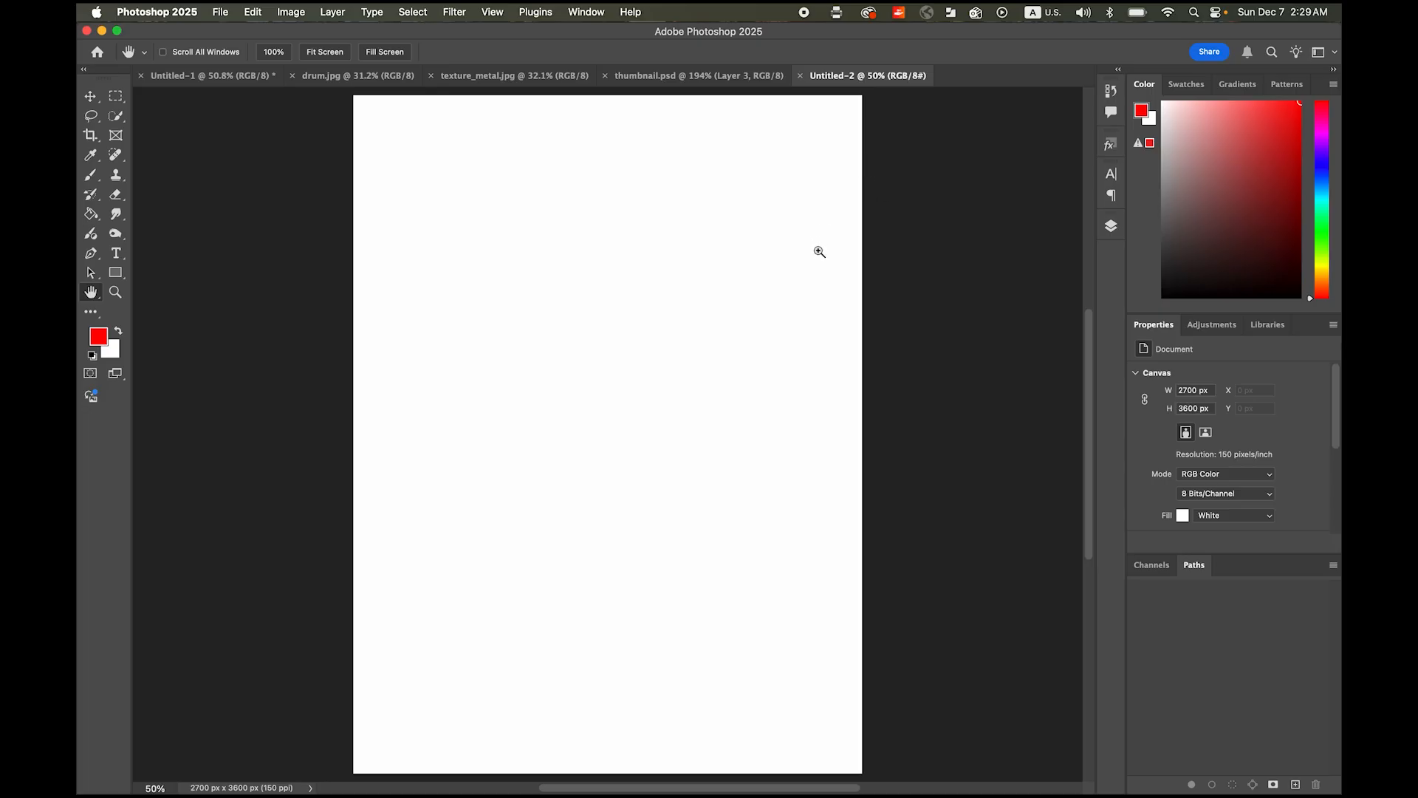
pyautogui.press('super+v')
# Step: Scale the drum photo to about 71% and shift it right, vertically centred, leaving a blank strip along the canvas's left edge
pyautogui.scroll(-1, 768, 306)
pyautogui.moveTo(745, 297); pyautogui.dragTo(617, 265)
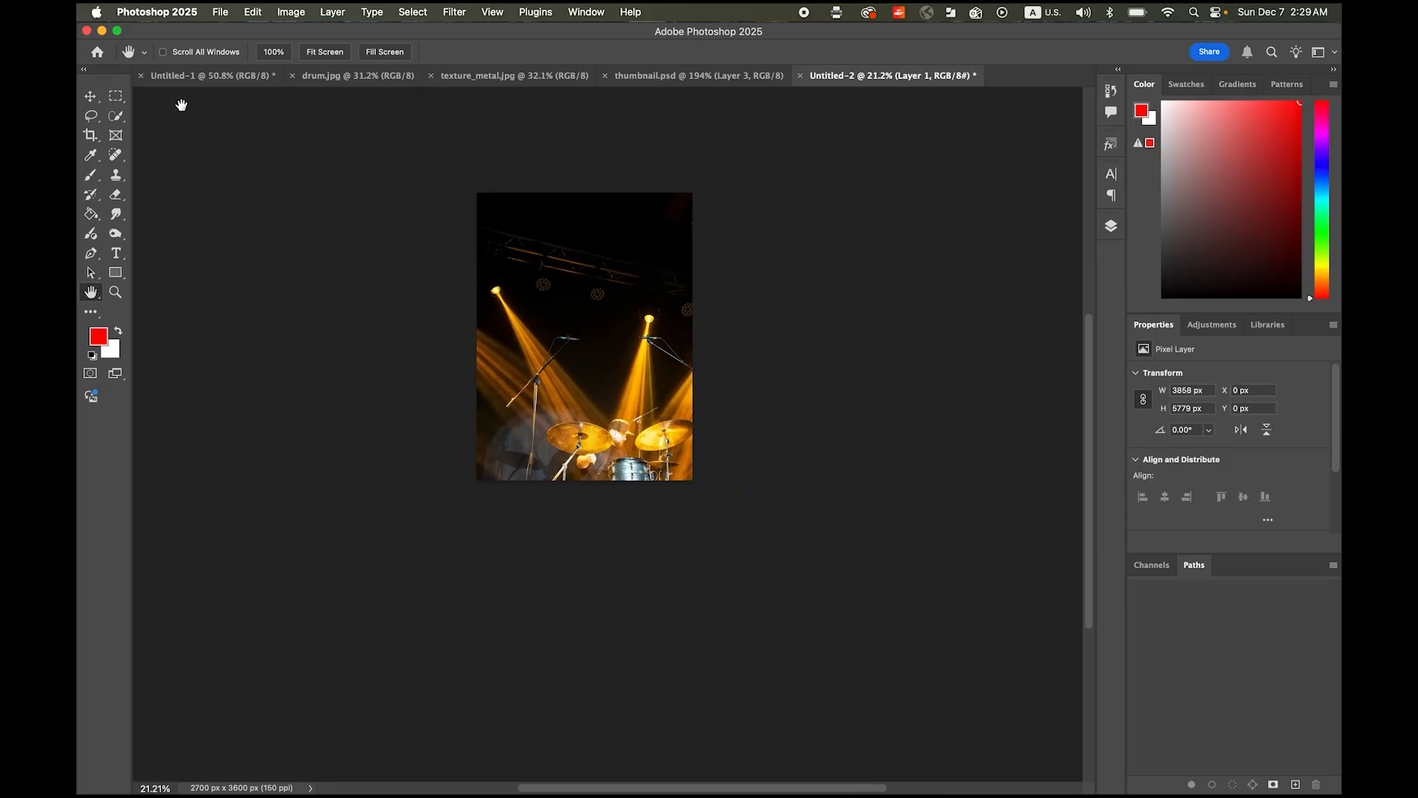
pyautogui.click(90, 96)
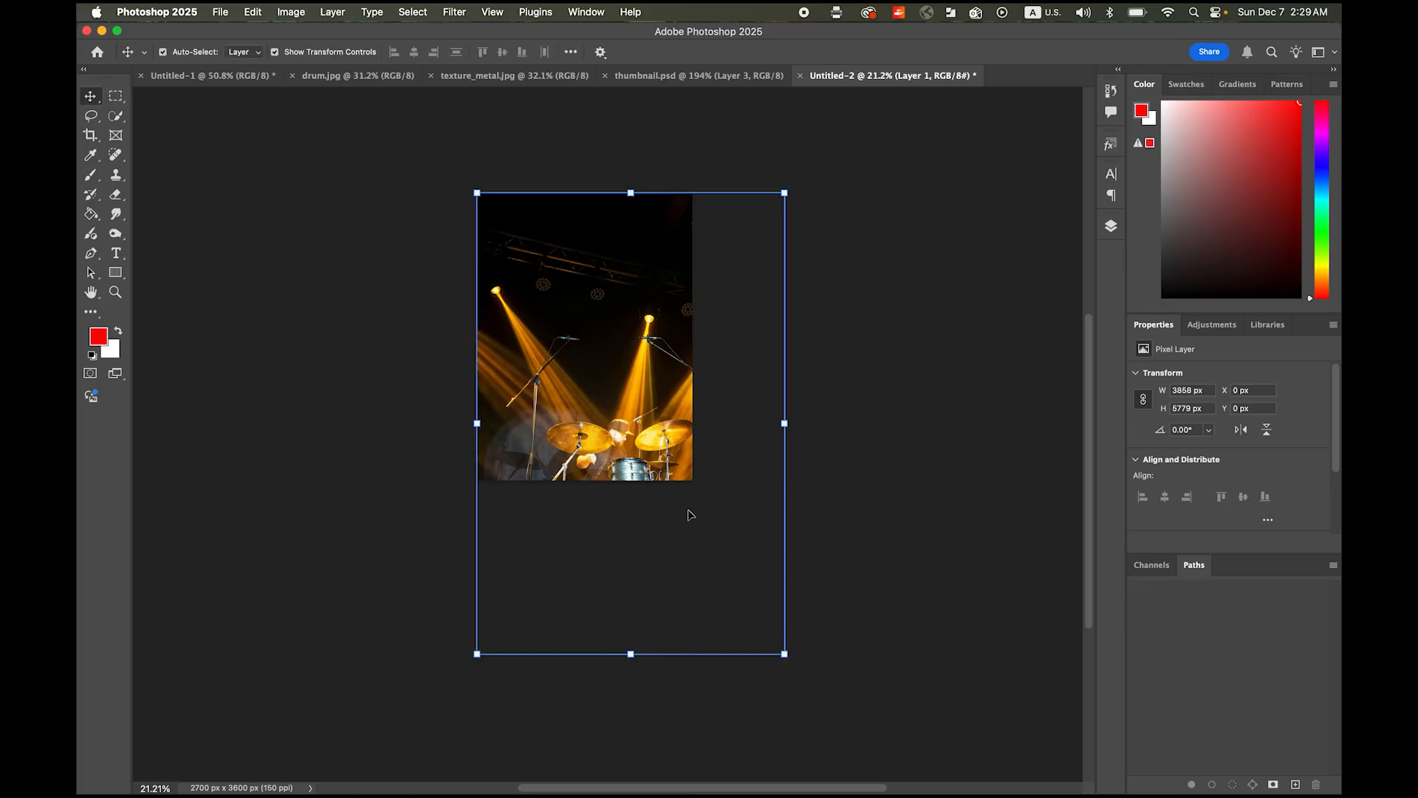
pyautogui.click(554, 192)
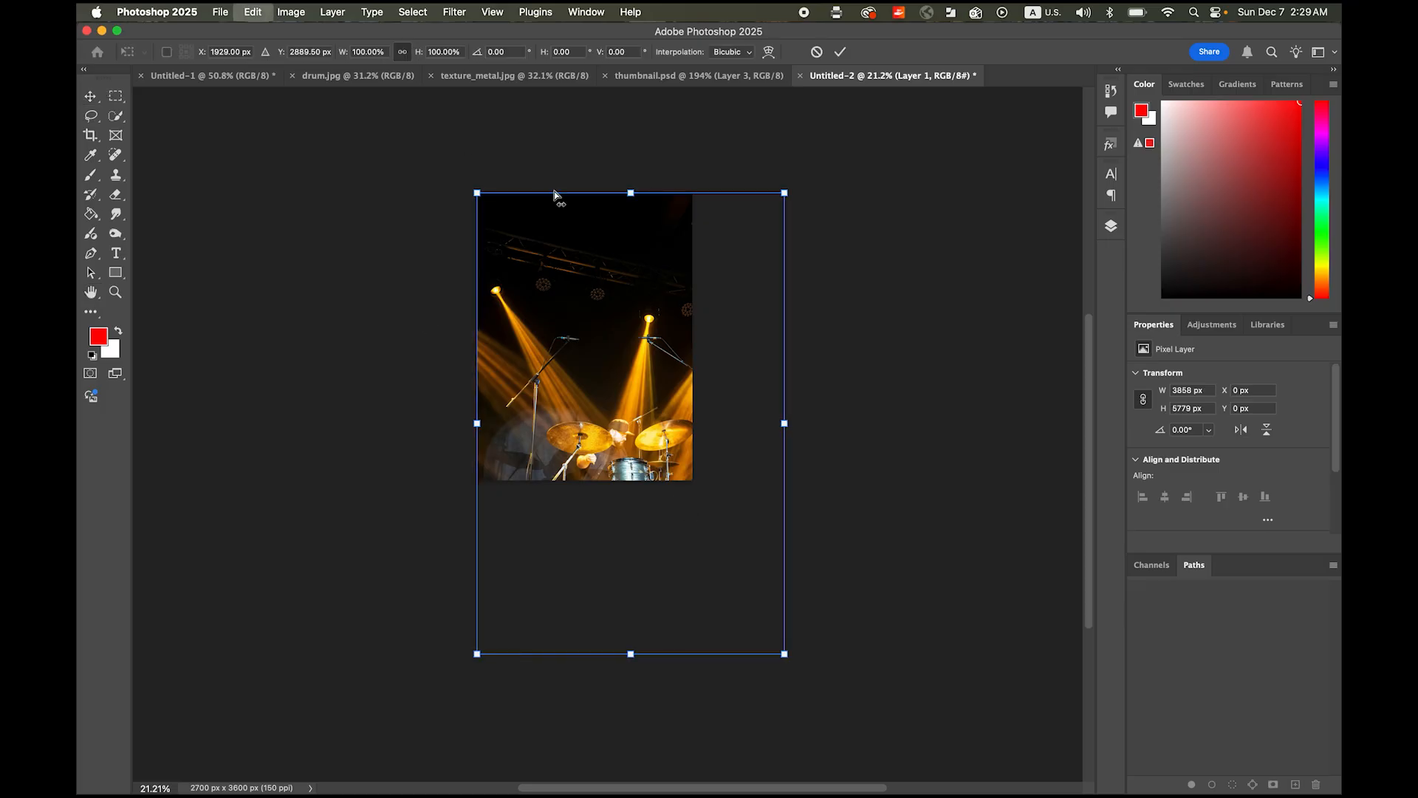
pyautogui.moveTo(785, 655); pyautogui.dragTo(682, 528)
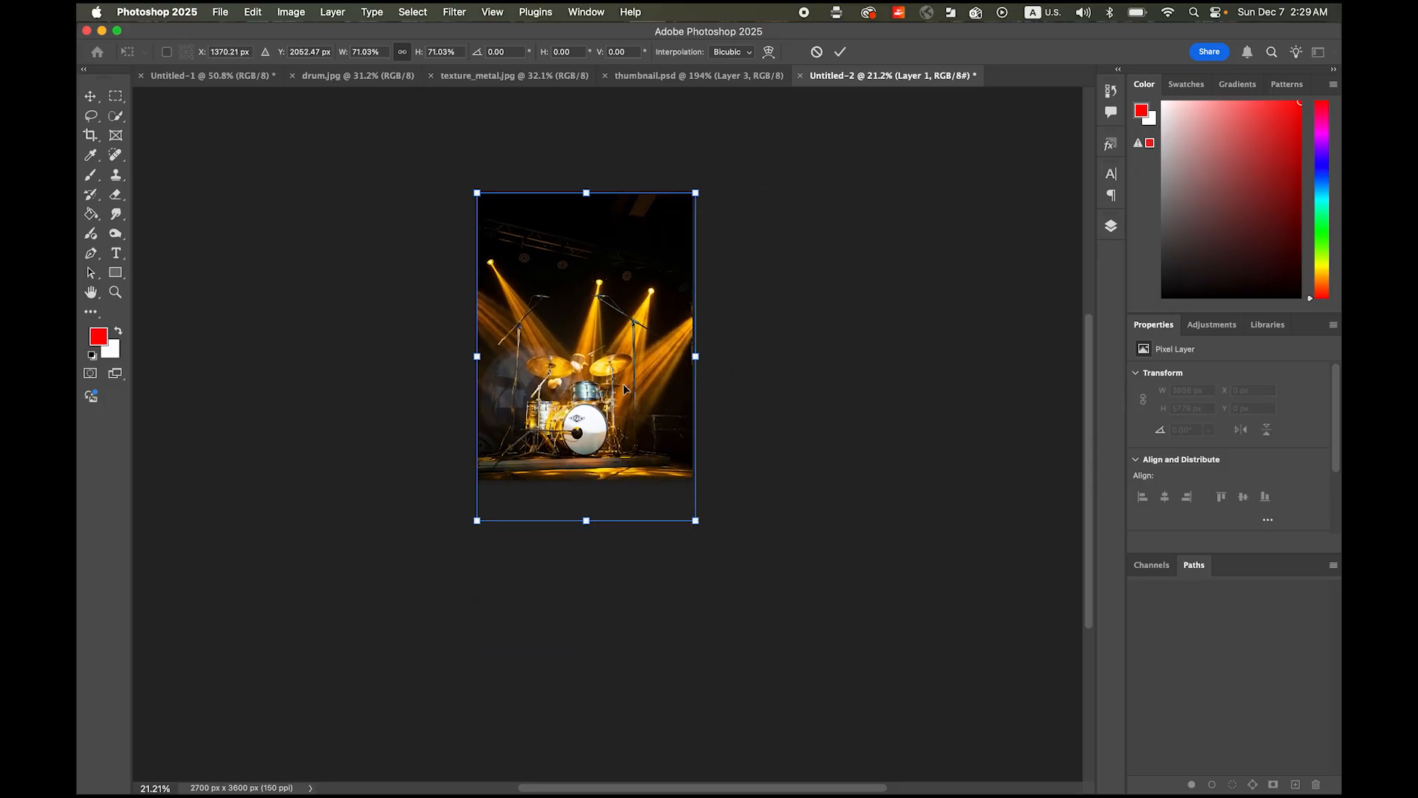
pyautogui.moveTo(622, 379); pyautogui.dragTo(666, 373)
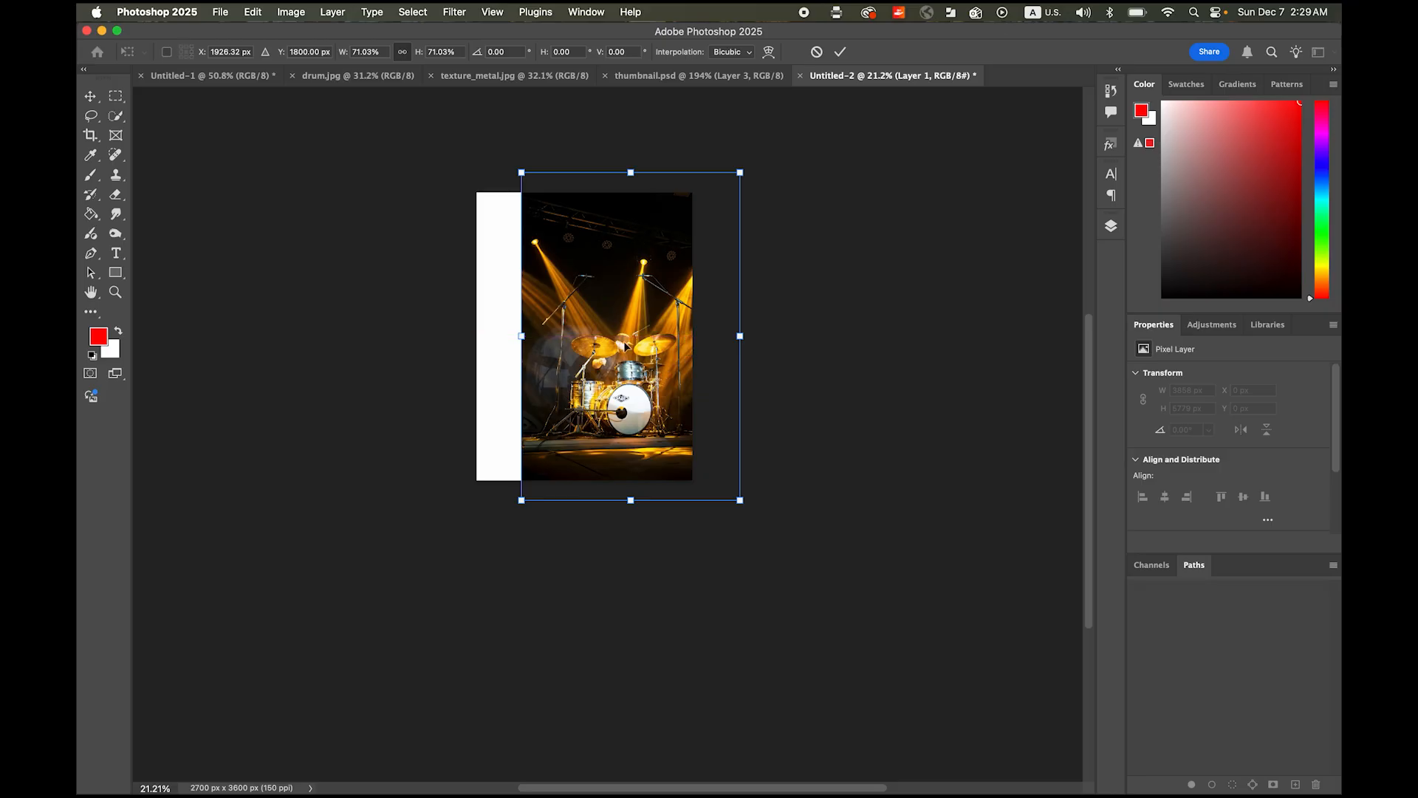
pyautogui.moveTo(639, 370); pyautogui.dragTo(638, 369)
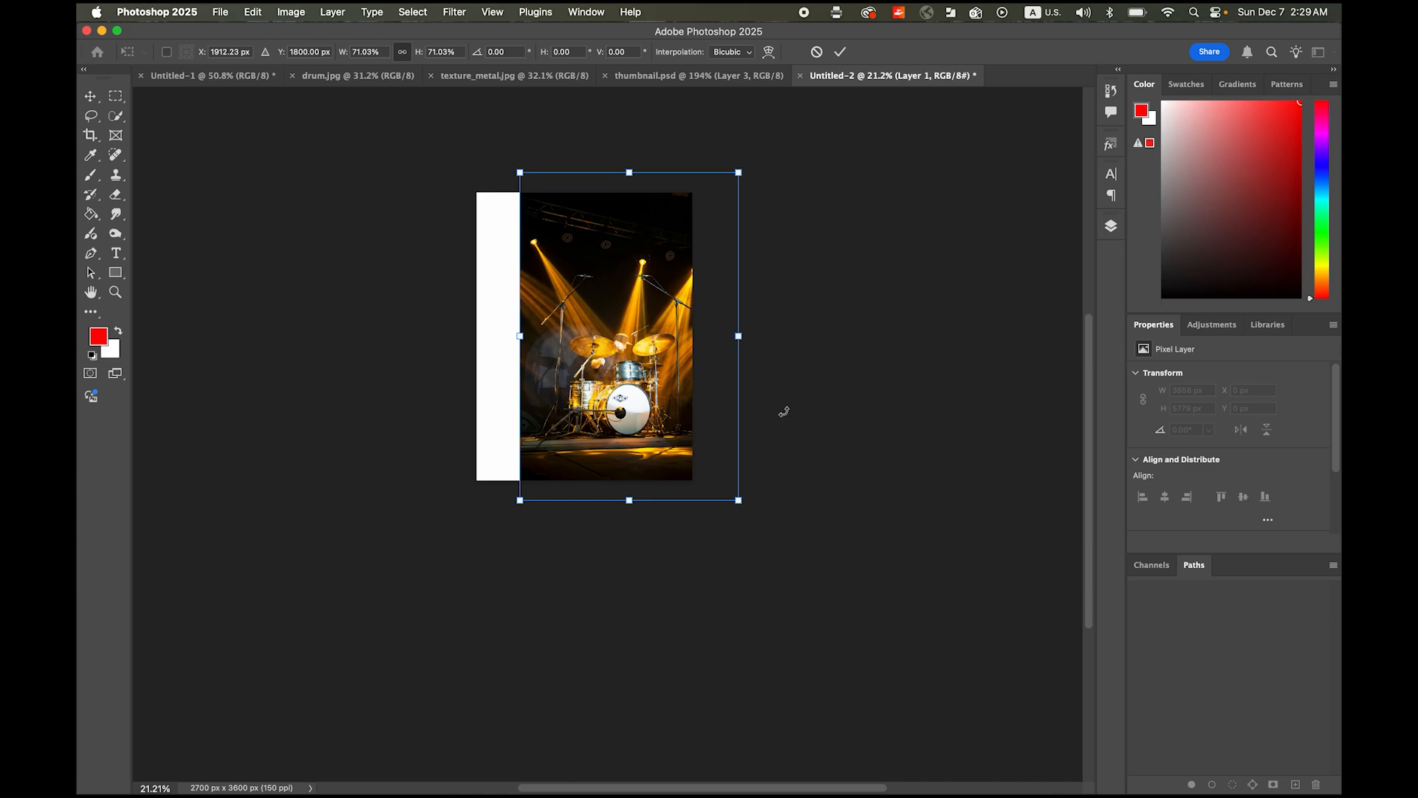
pyautogui.click(91, 292)
pyautogui.doubleClick(90, 292)
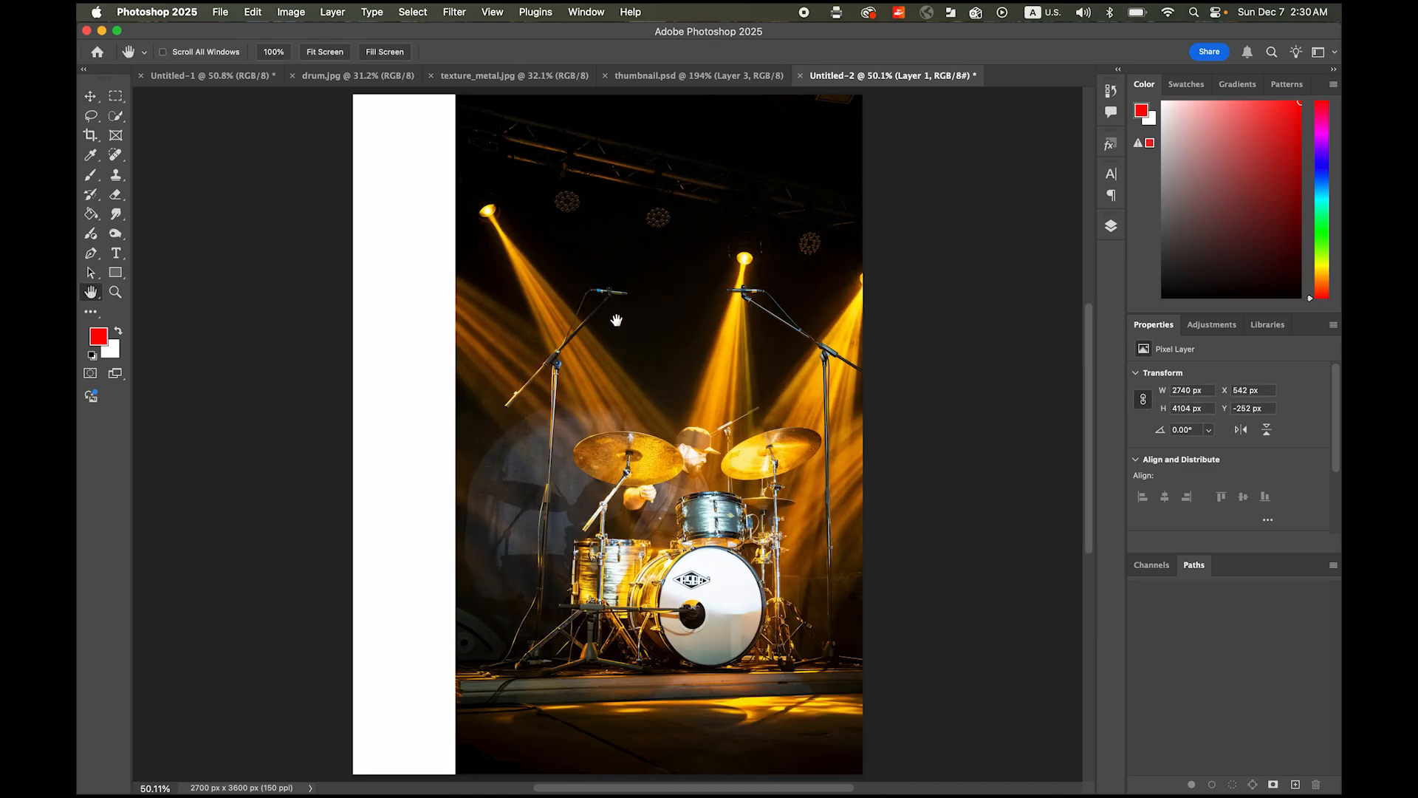
# Step: Select the blank left strip of Layer 1, about 586 px wide and full height, fill it with Content-Aware, and deselect
pyautogui.click(1112, 229)
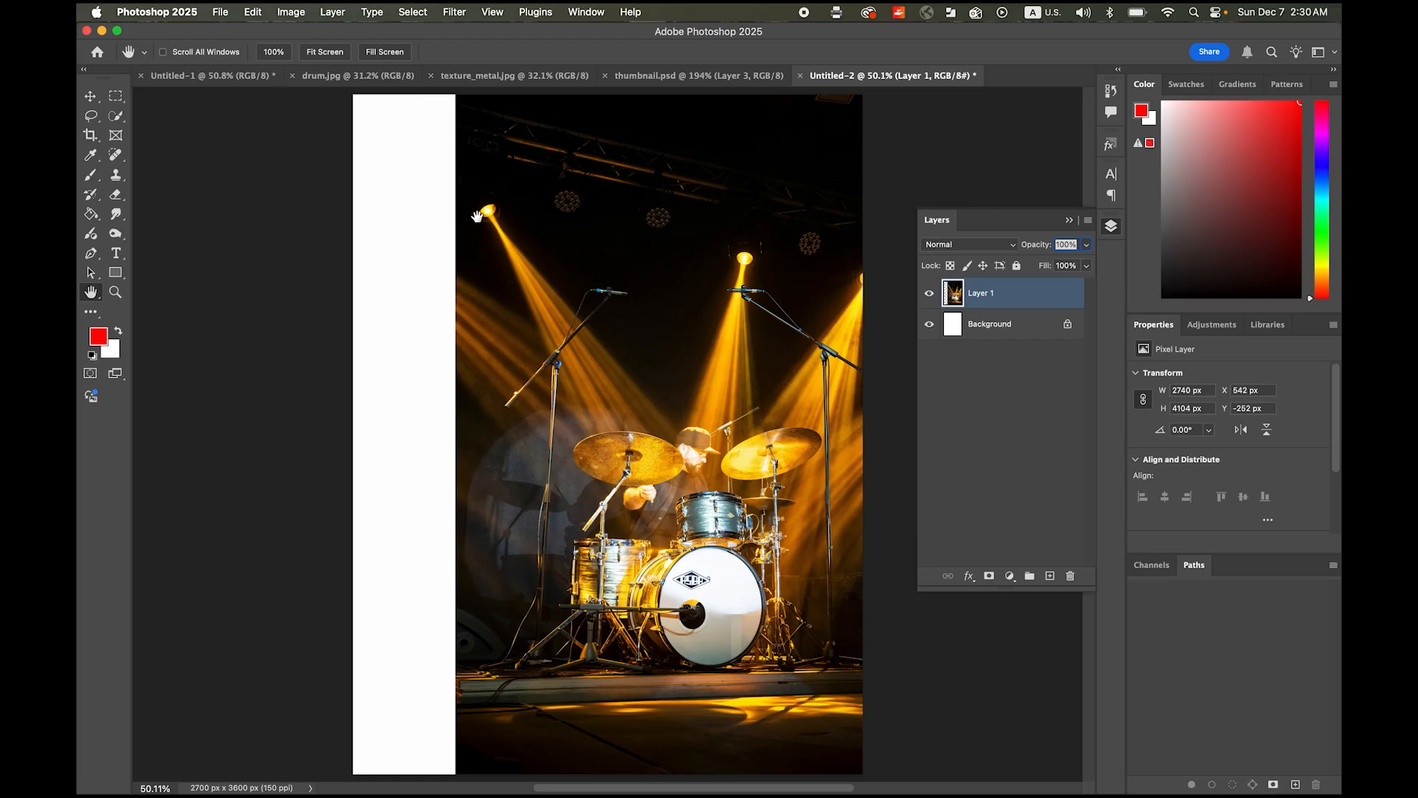
pyautogui.click(116, 98)
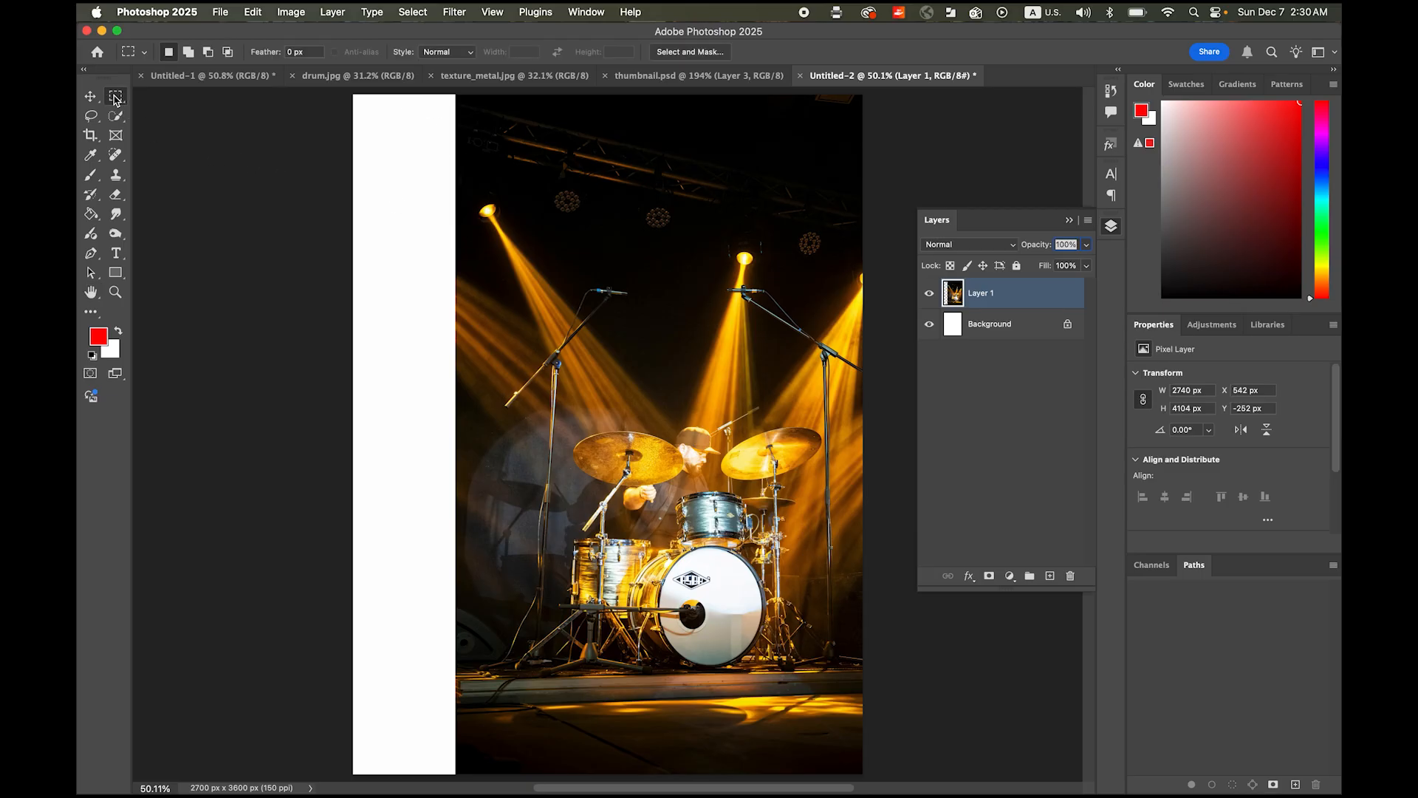
pyautogui.moveTo(352, 94); pyautogui.dragTo(458, 776)
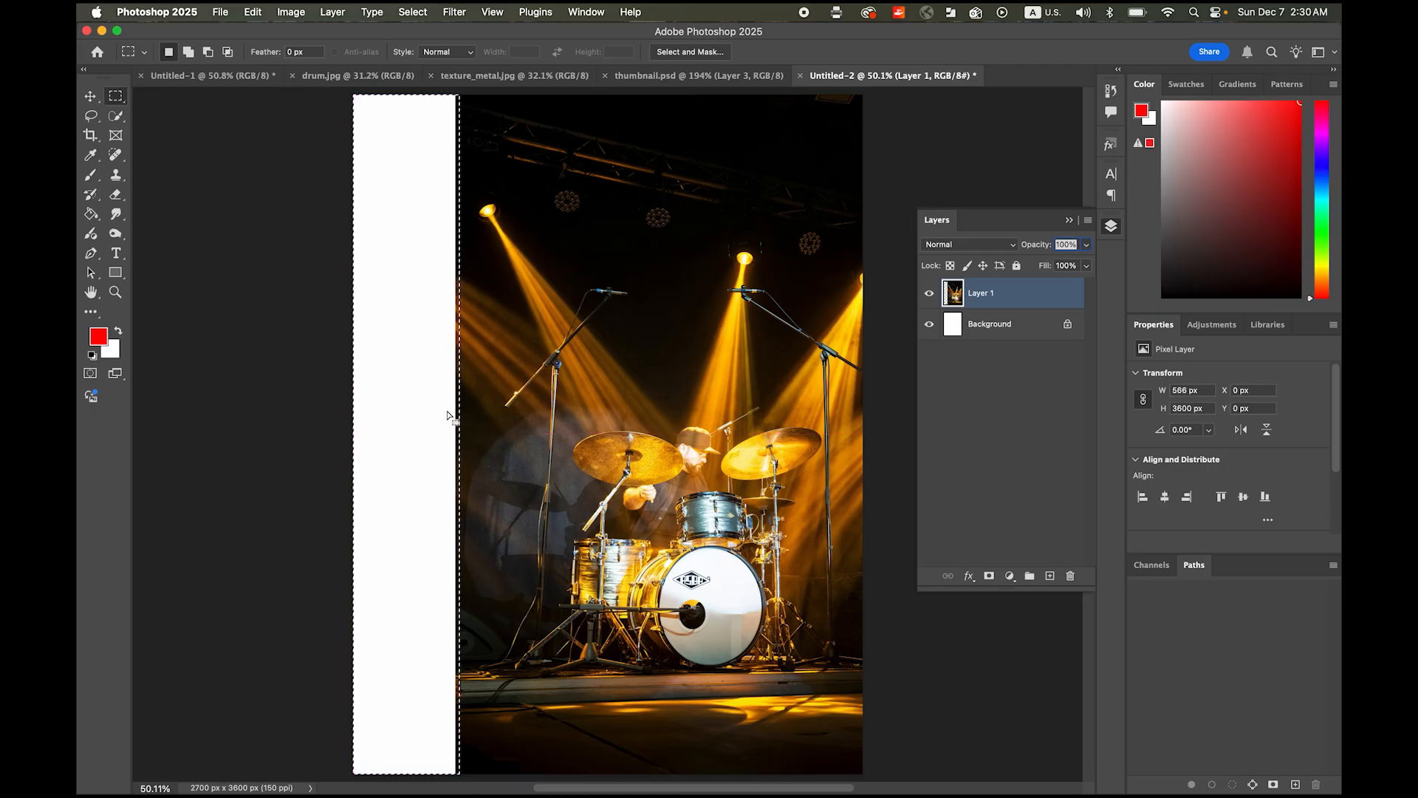
pyautogui.click(252, 13)
pyautogui.click(347, 242)
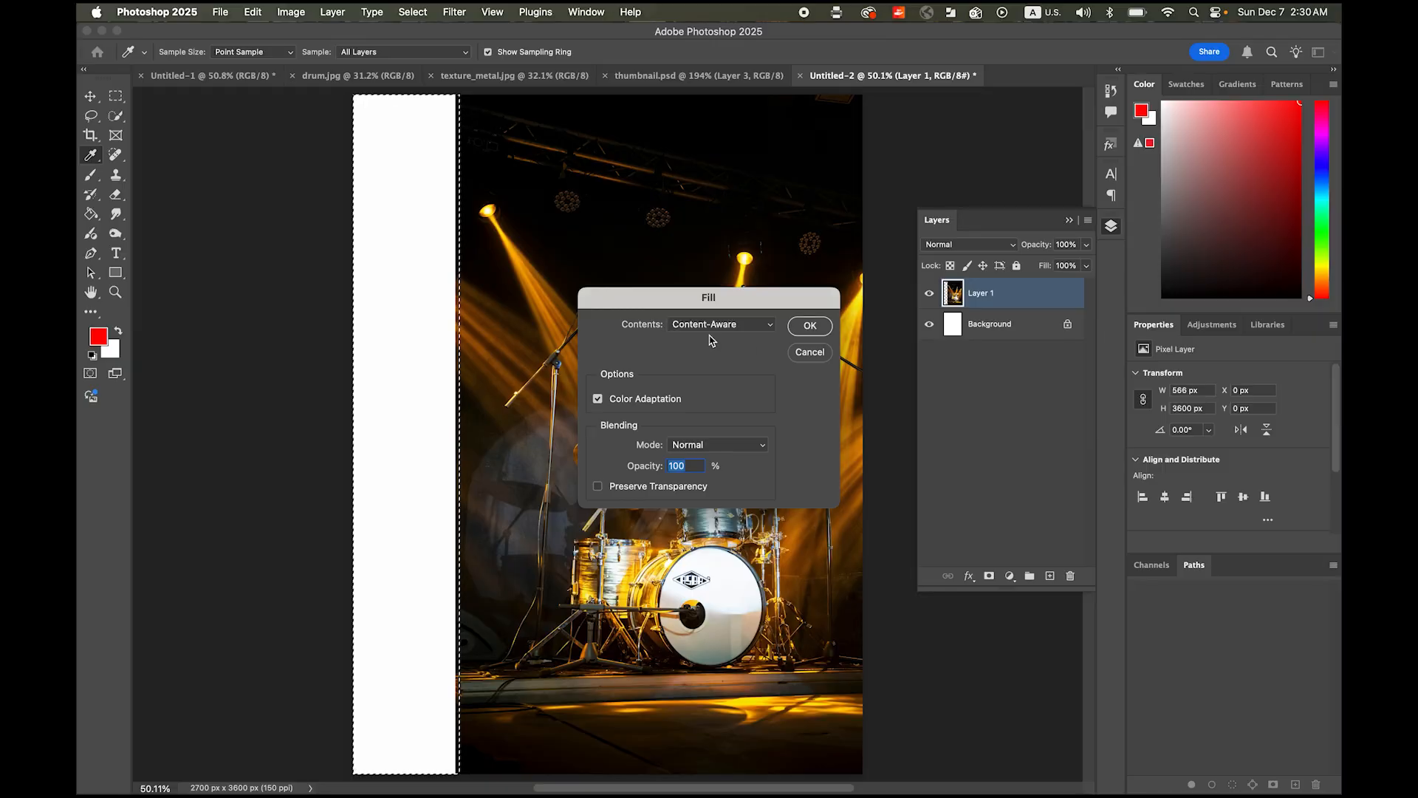
pyautogui.click(810, 326)
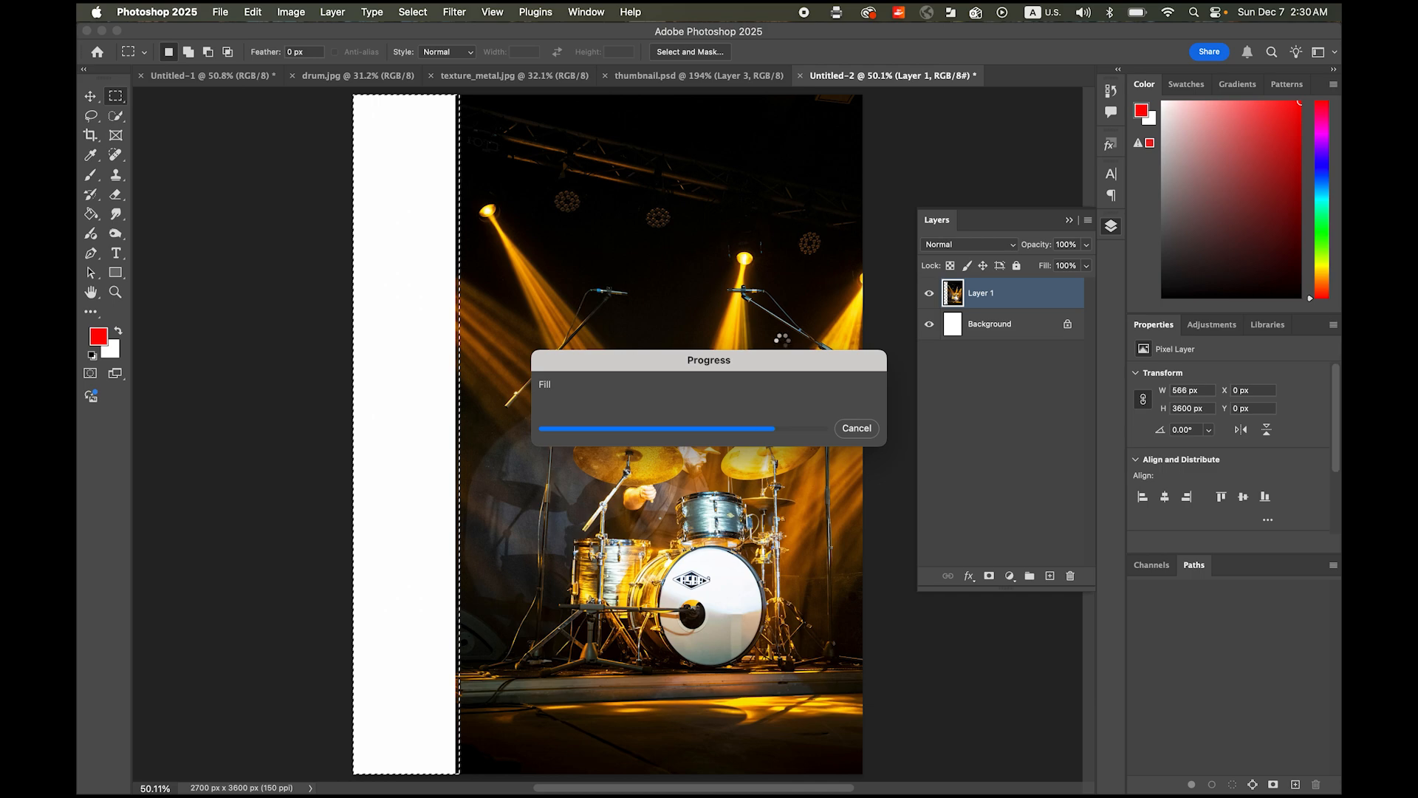
pyautogui.click(243, 184)
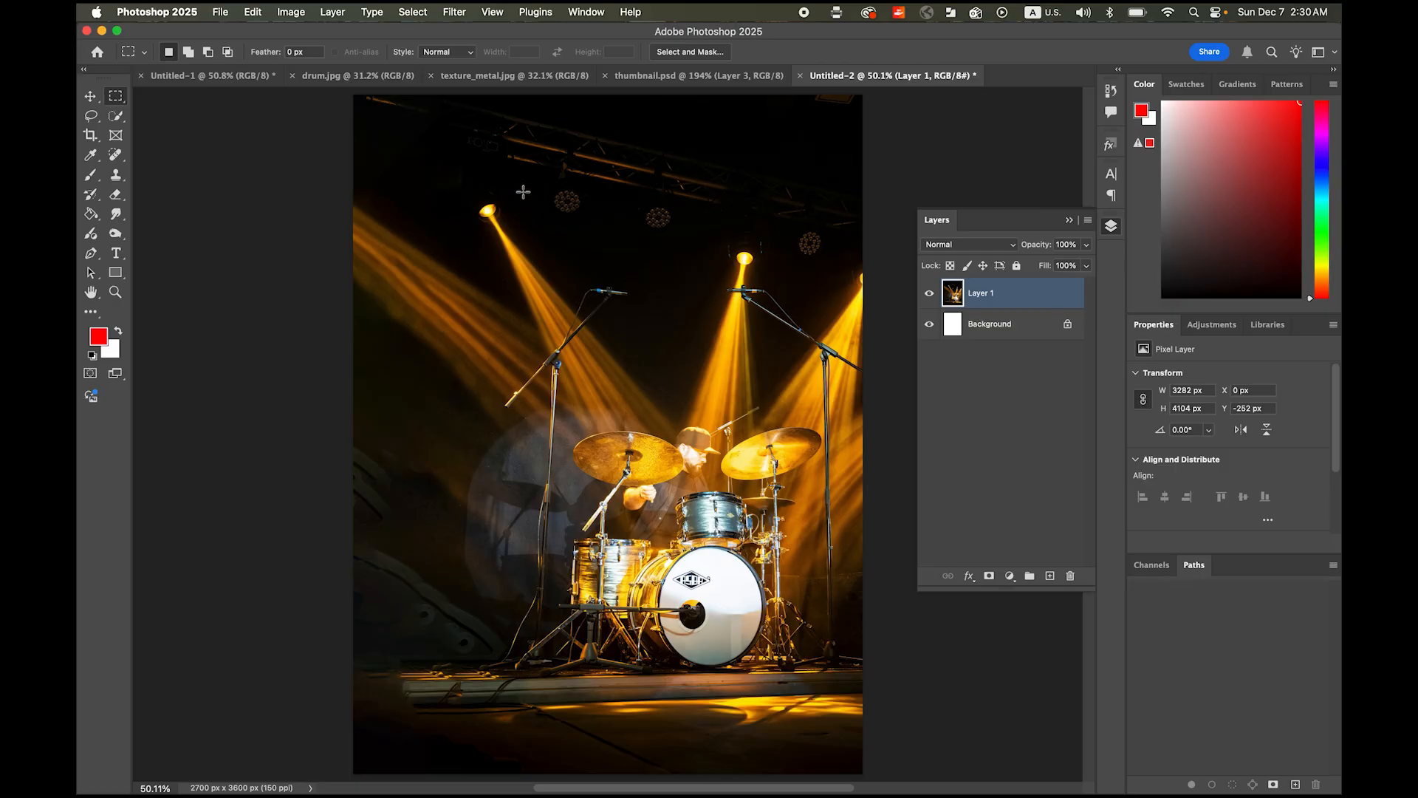
# Step: Add the vertical text ROCK in white, centre-aligned, near the upper left of the drum photo
pyautogui.click(116, 255)
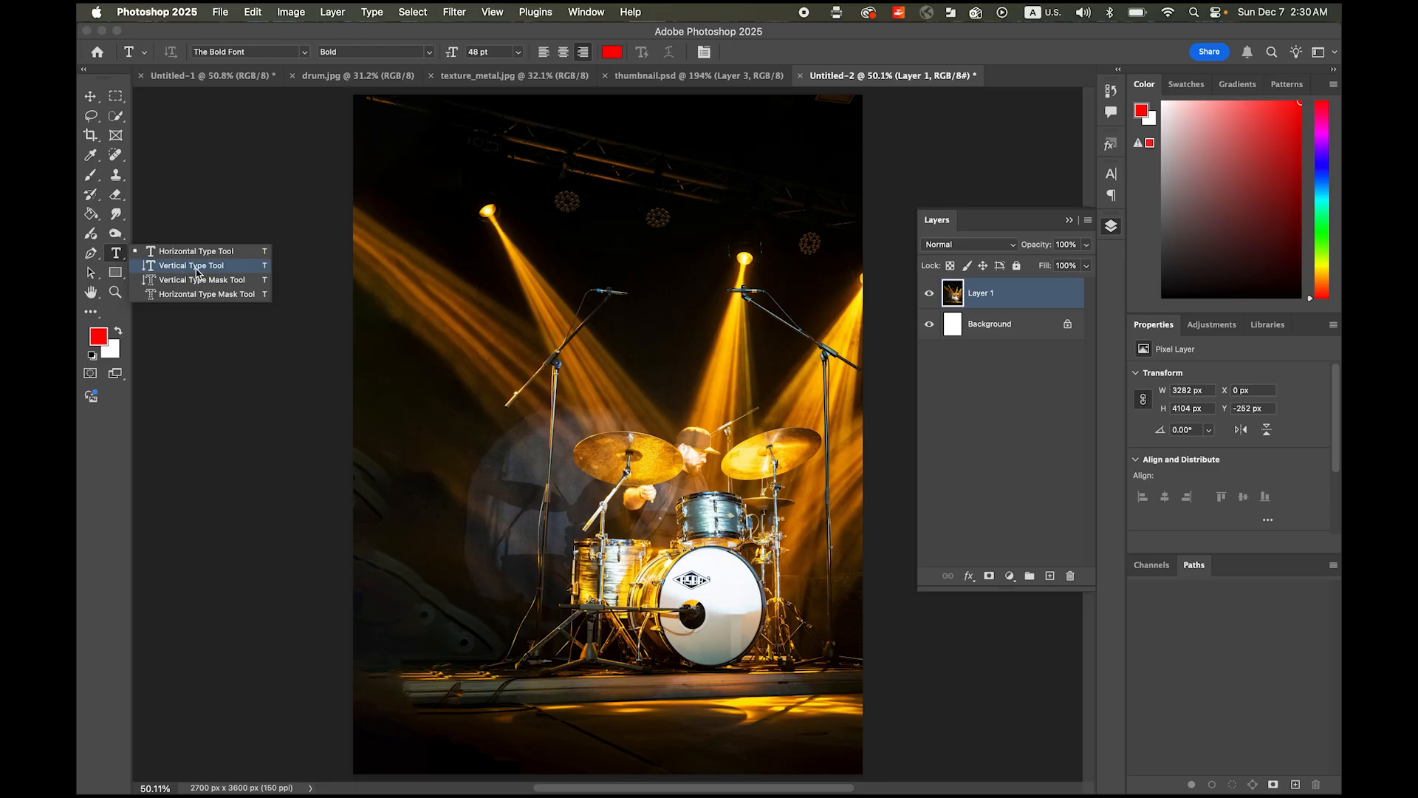
pyautogui.click(240, 272)
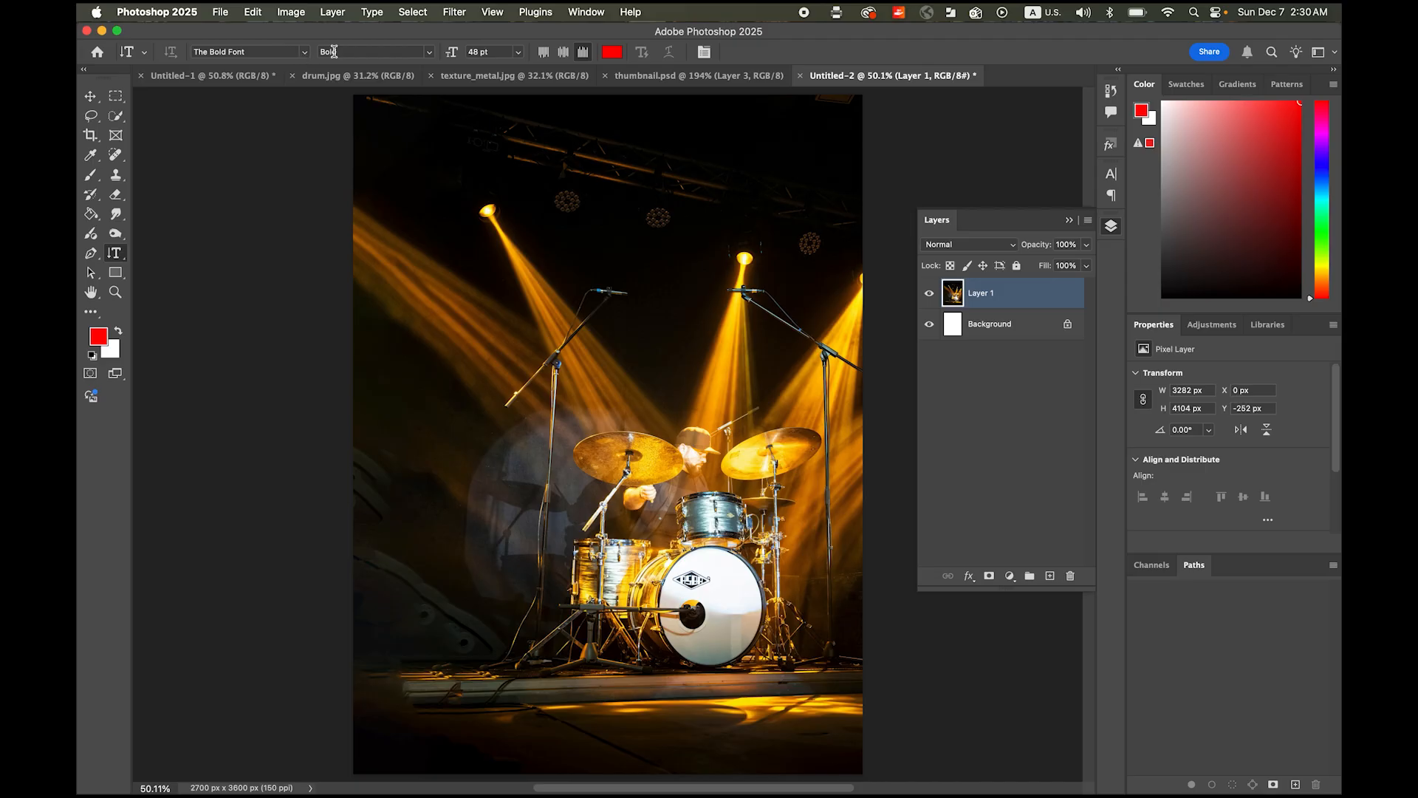
pyautogui.click(612, 51)
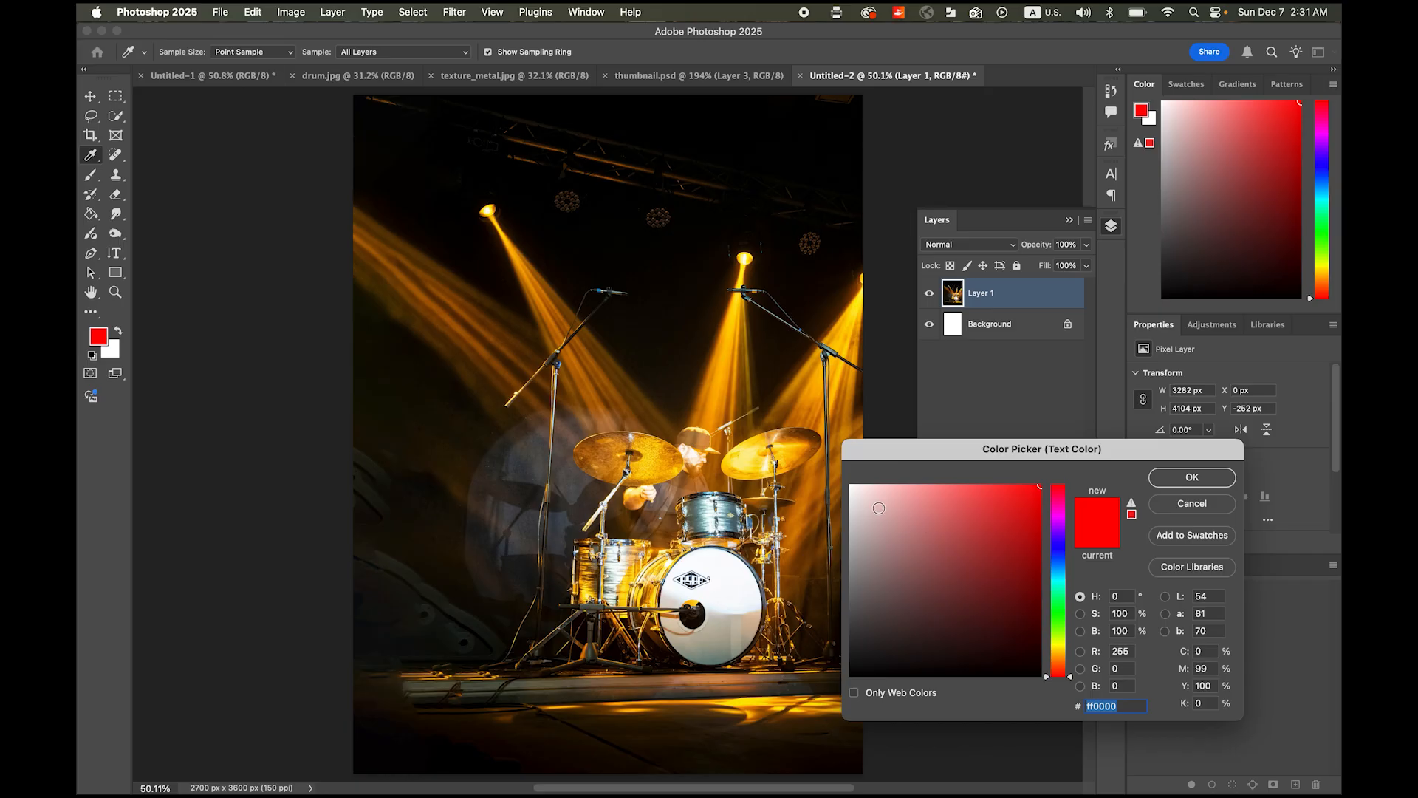
pyautogui.click(851, 486)
pyautogui.click(1198, 480)
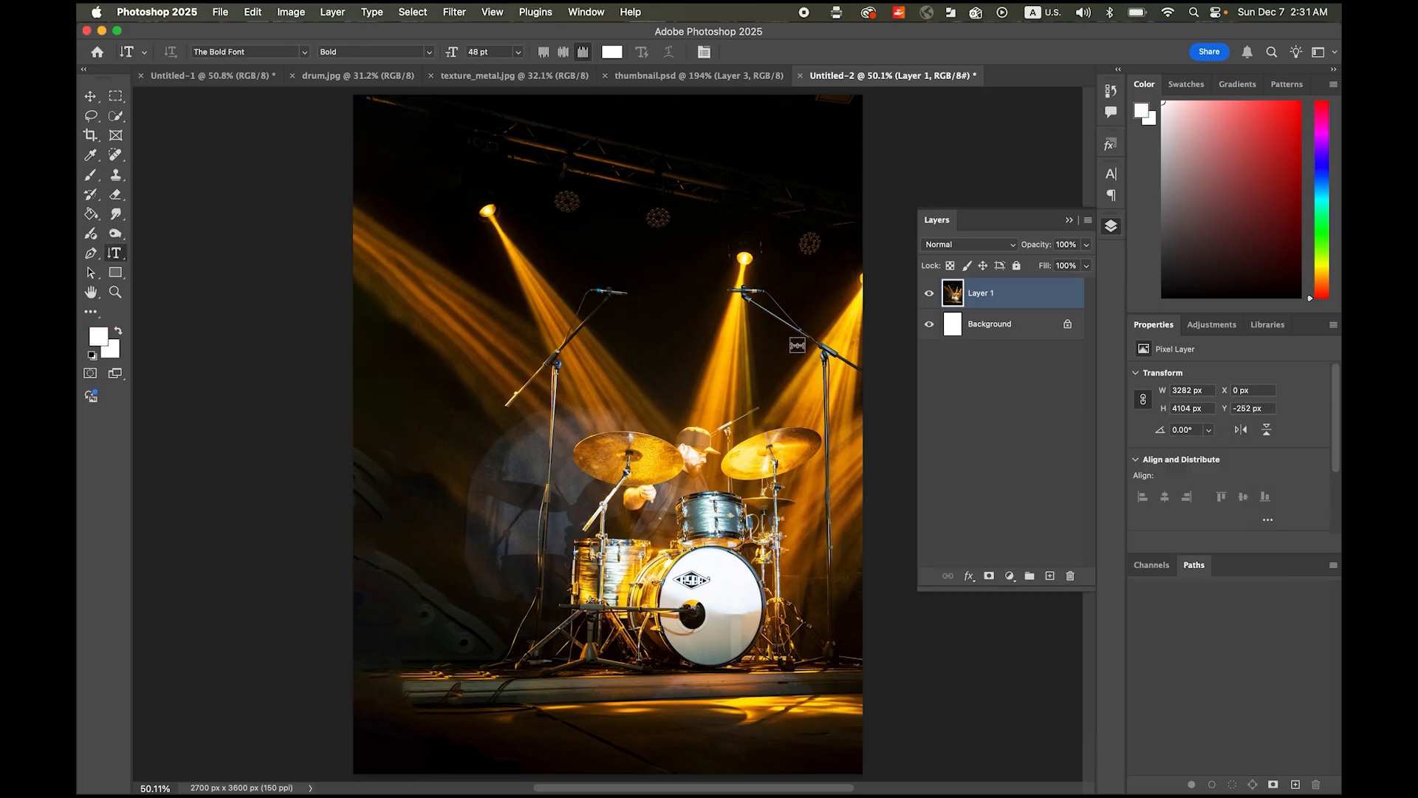
pyautogui.click(562, 54)
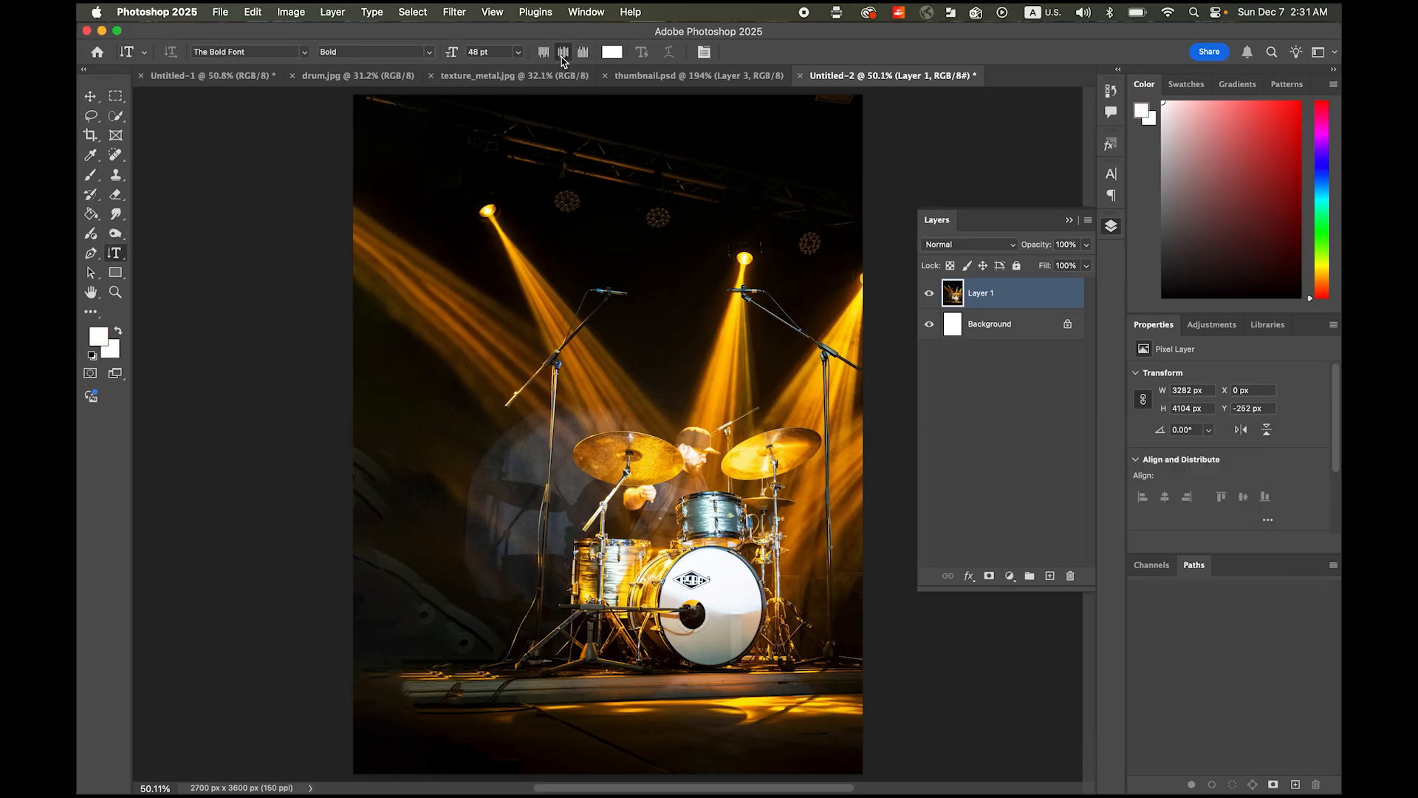
pyautogui.click(485, 234)
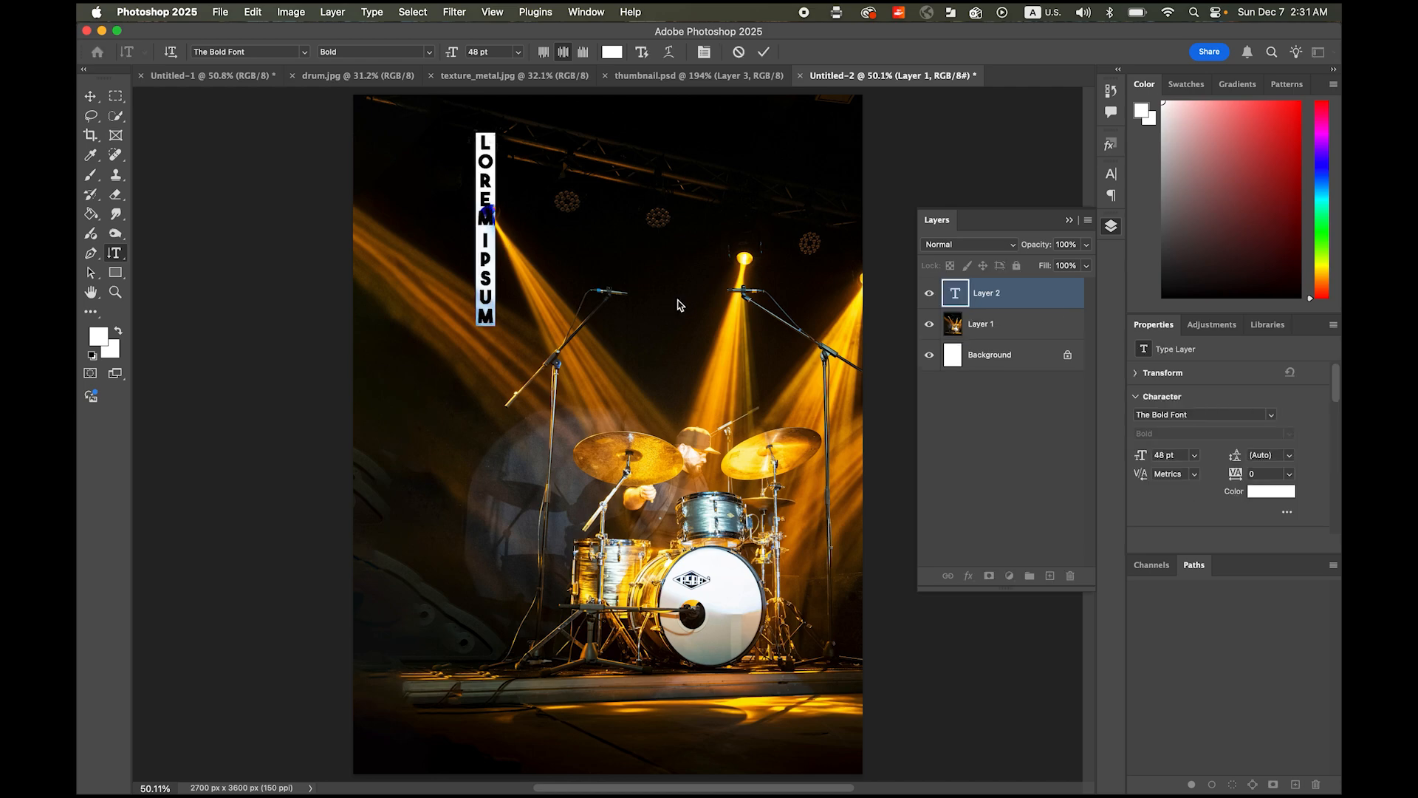
pyautogui.write('ROCK')
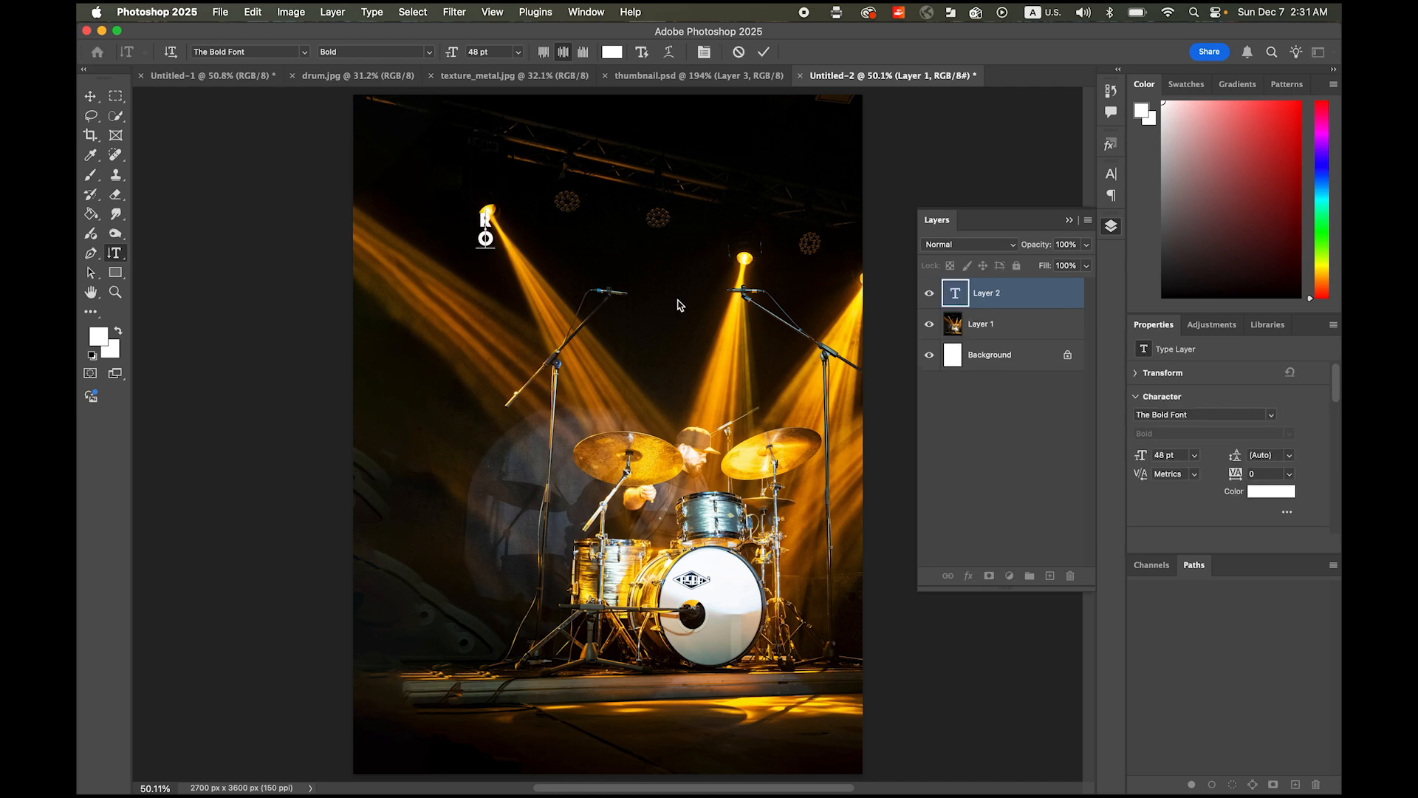
# Step: Enlarge the ROCK text to about 403 pt, spanning most of the poster's height, and place it vertically centred in the left half
pyautogui.click(90, 96)
pyautogui.moveTo(494, 264); pyautogui.dragTo(584, 615)
pyautogui.moveTo(687, 614); pyautogui.dragTo(758, 716)
pyautogui.moveTo(616, 191); pyautogui.dragTo(658, 124)
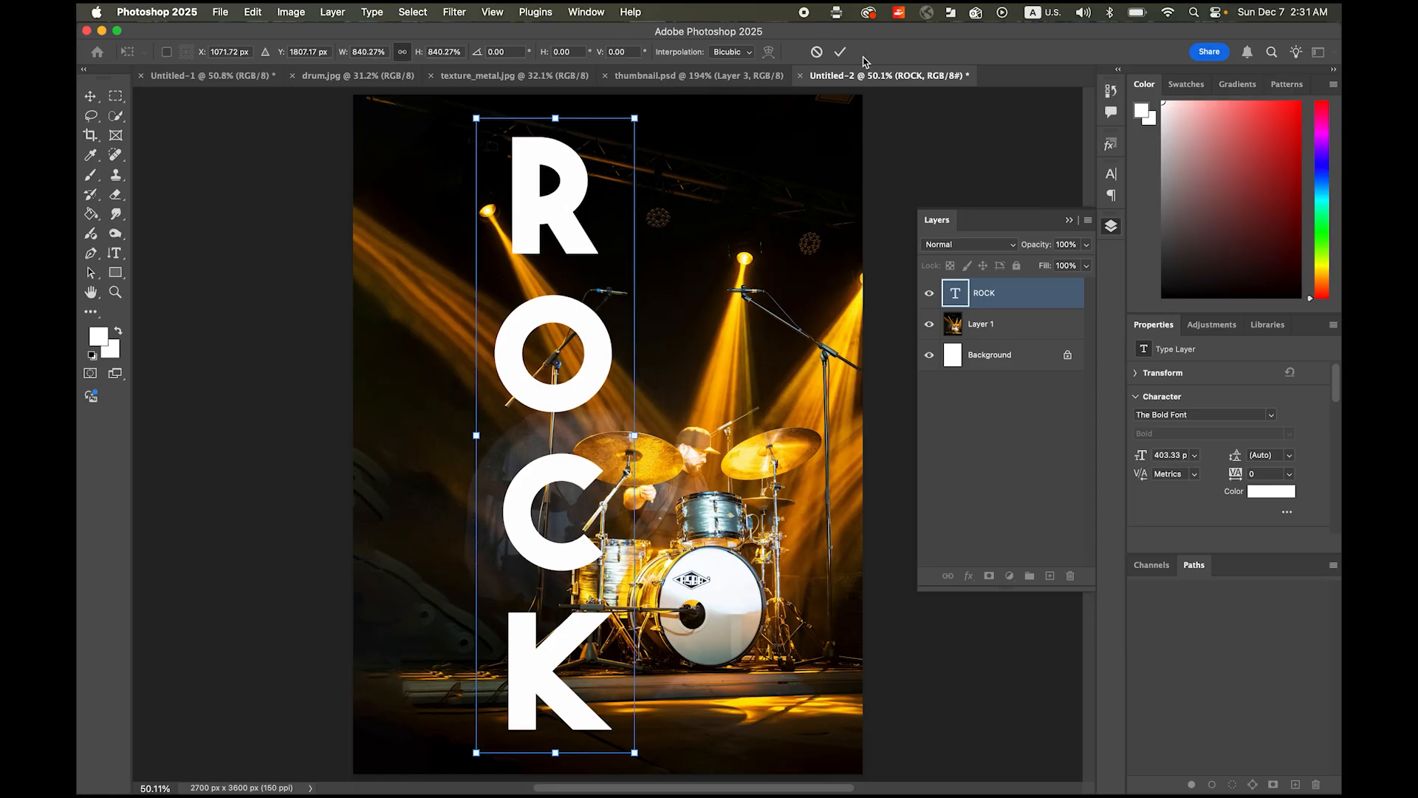
pyautogui.click(840, 51)
pyautogui.moveTo(561, 211); pyautogui.dragTo(539, 219)
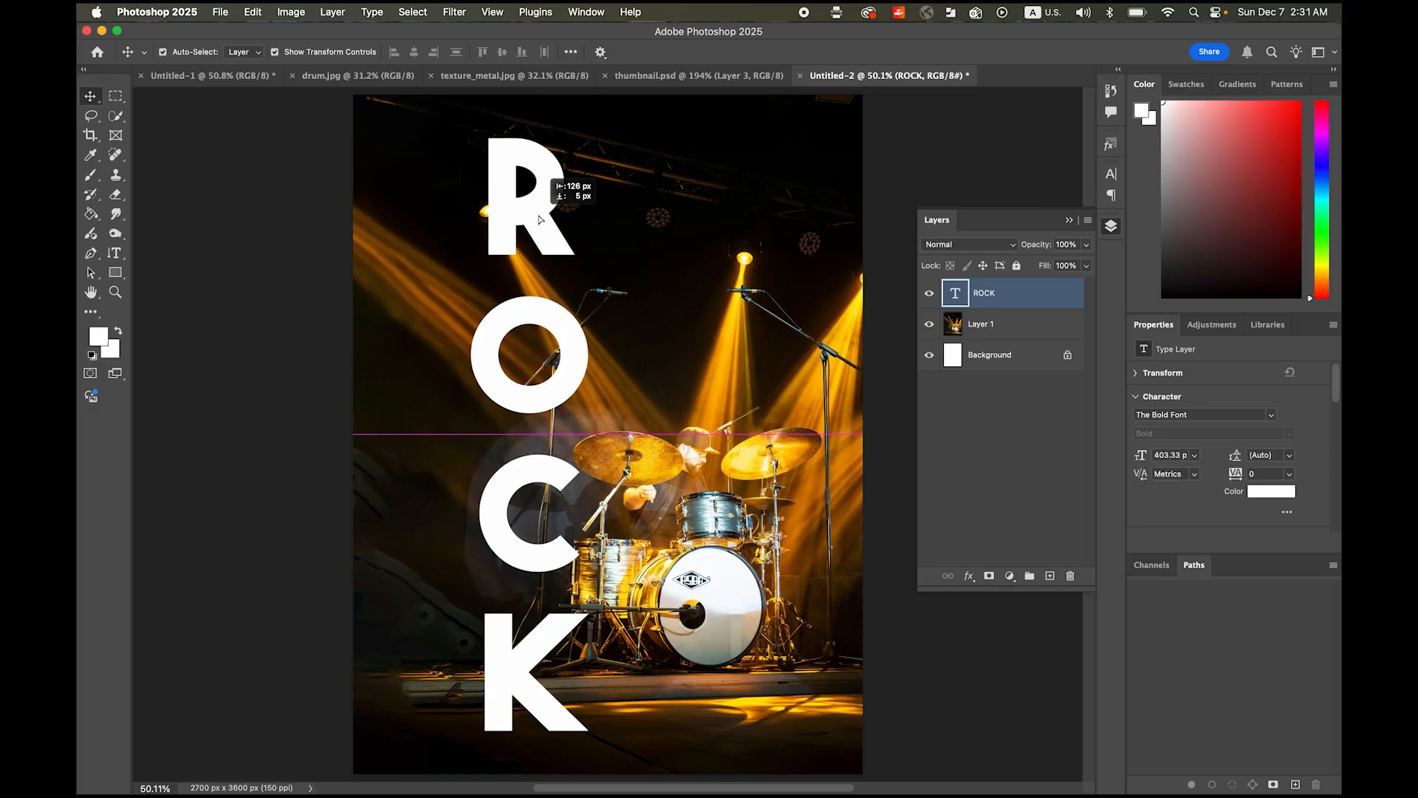
pyautogui.moveTo(539, 220); pyautogui.dragTo(534, 220)
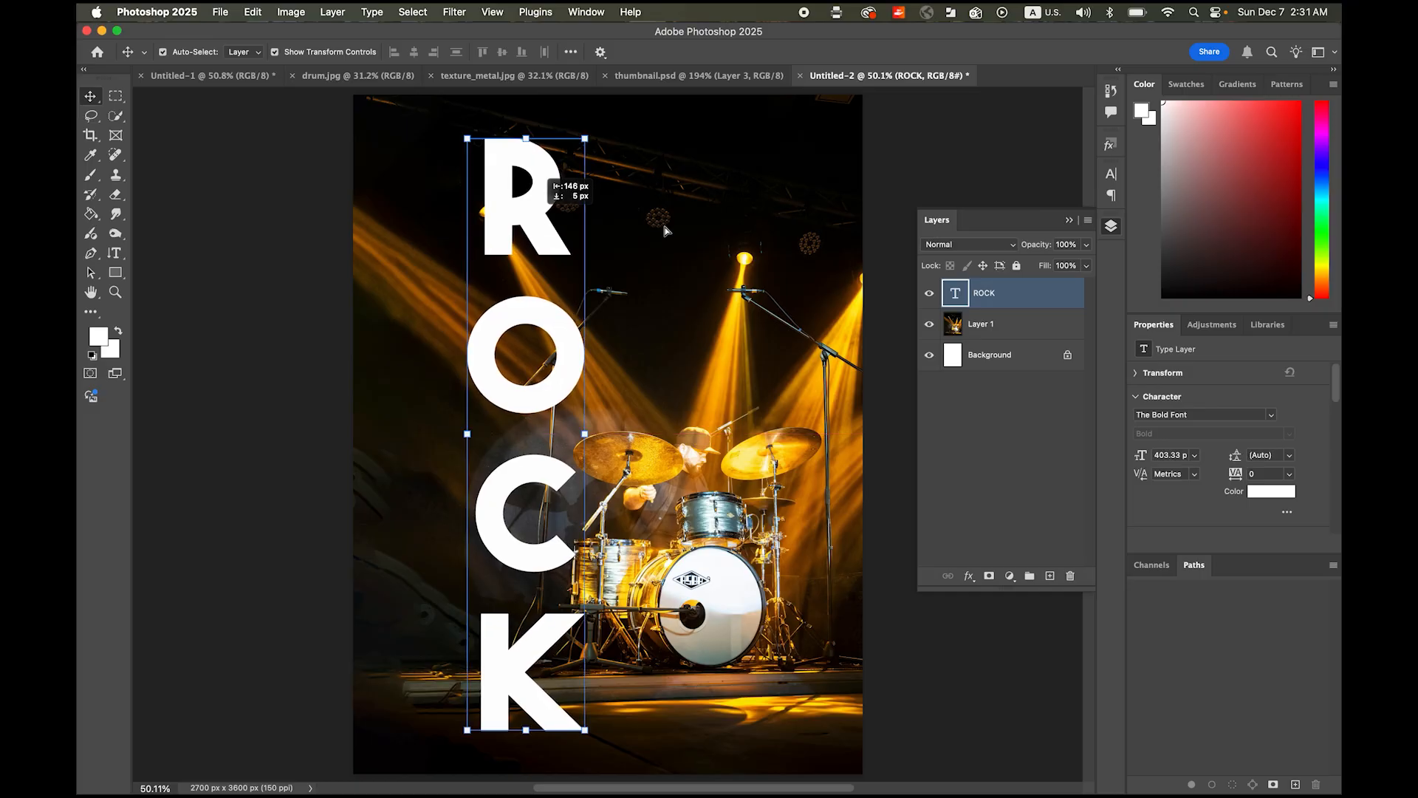
pyautogui.keyDown('shift'); pyautogui.click(791, 244); pyautogui.keyUp('shift')
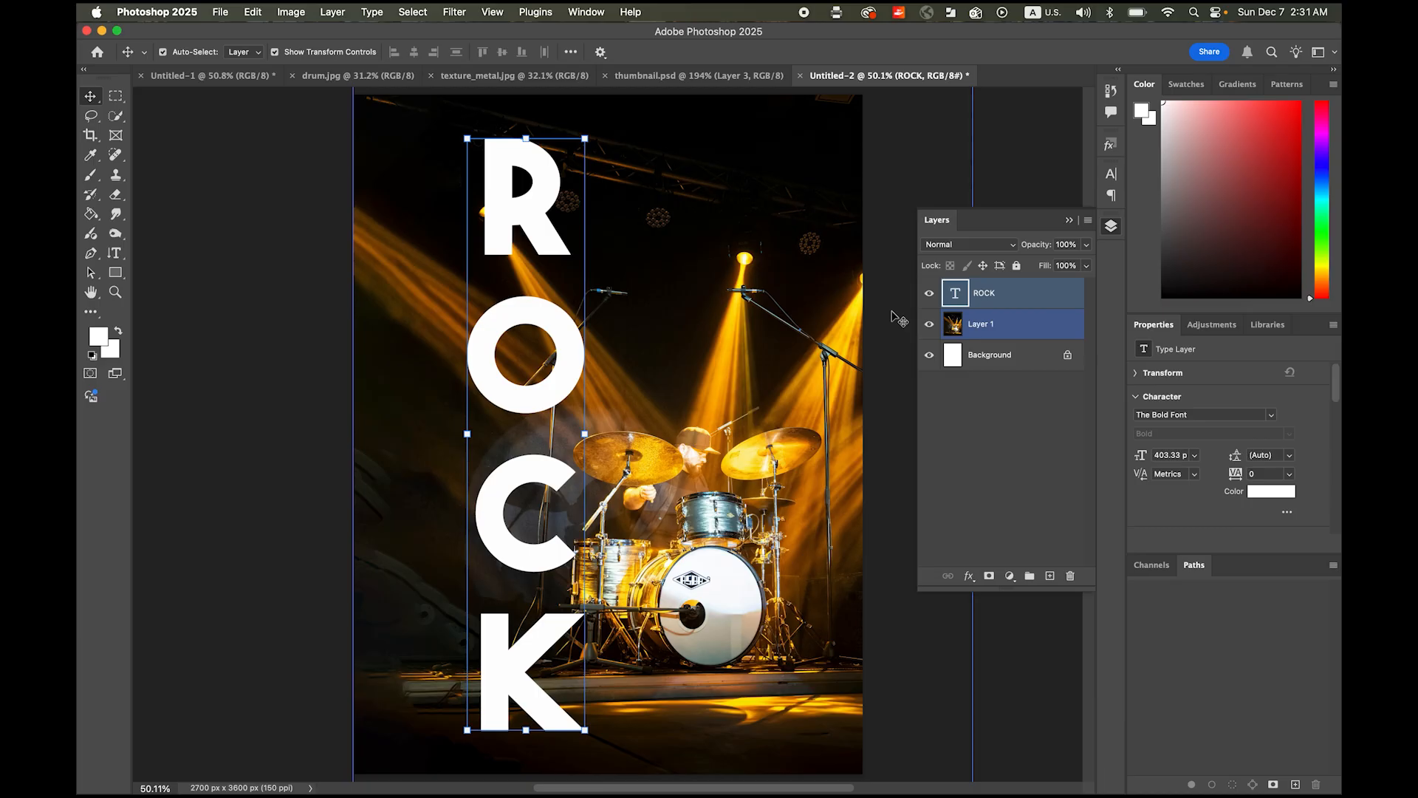
pyautogui.click(244, 199)
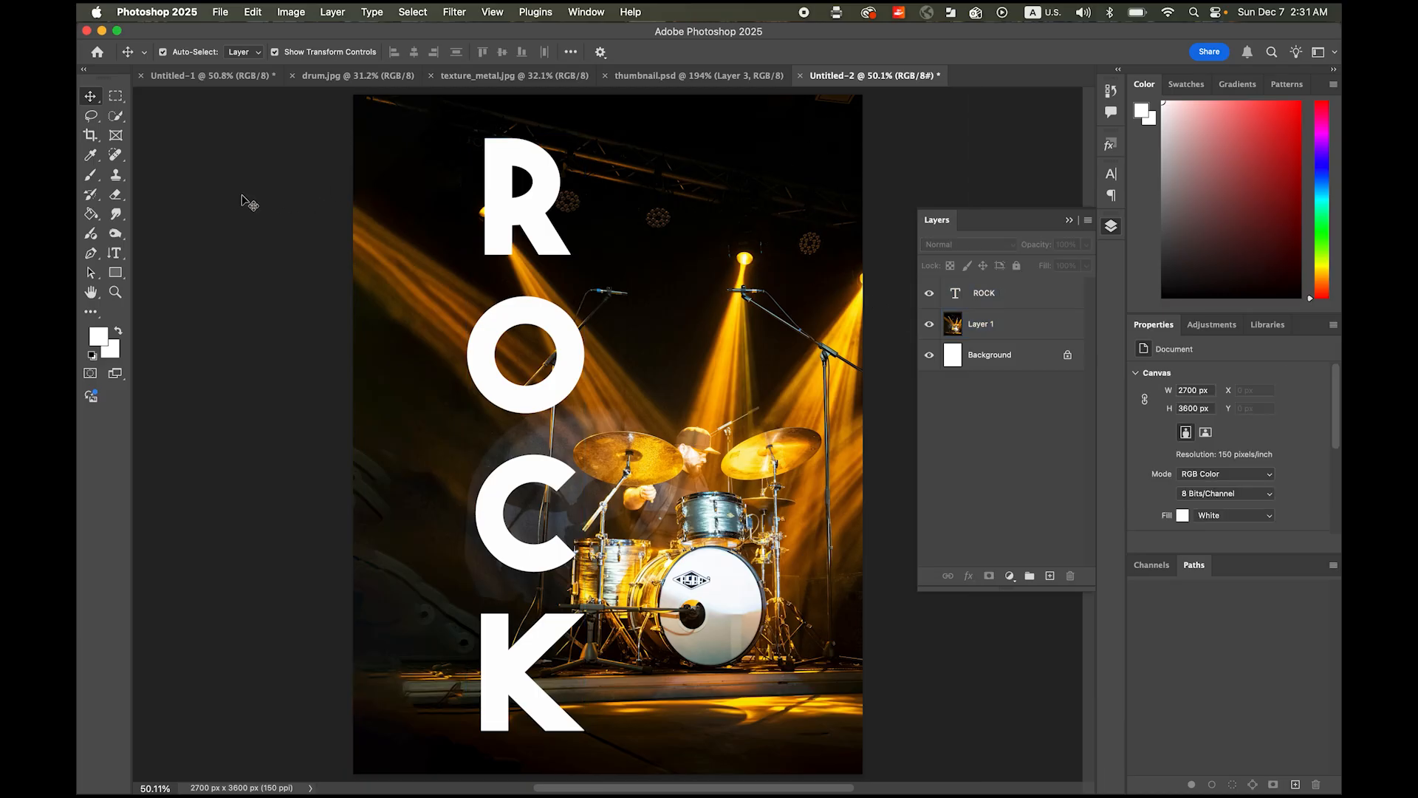
pyautogui.click(505, 240)
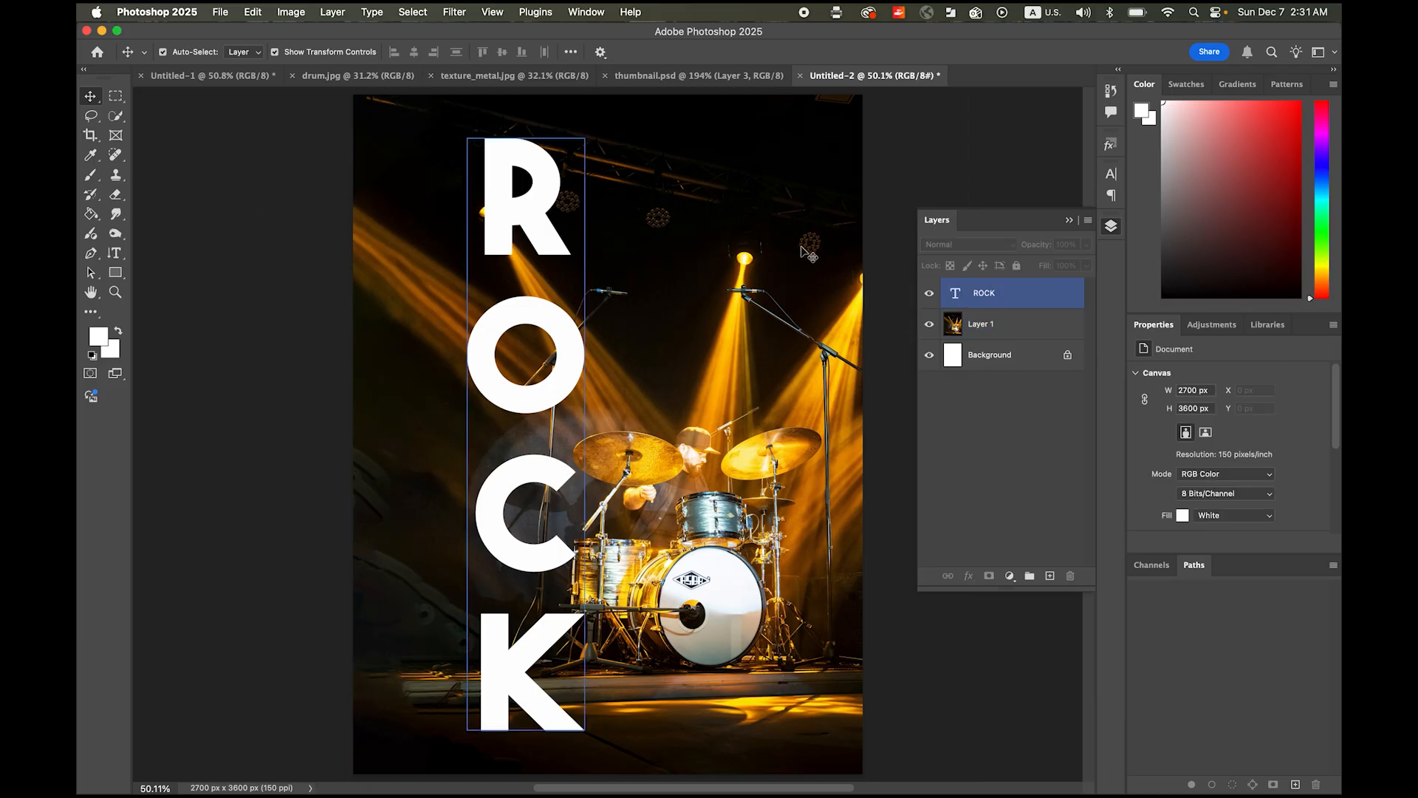
# Step: Convert the drum photo layer, Layer 1, to a smart object
pyautogui.click(812, 257)
pyautogui.click(1017, 325)
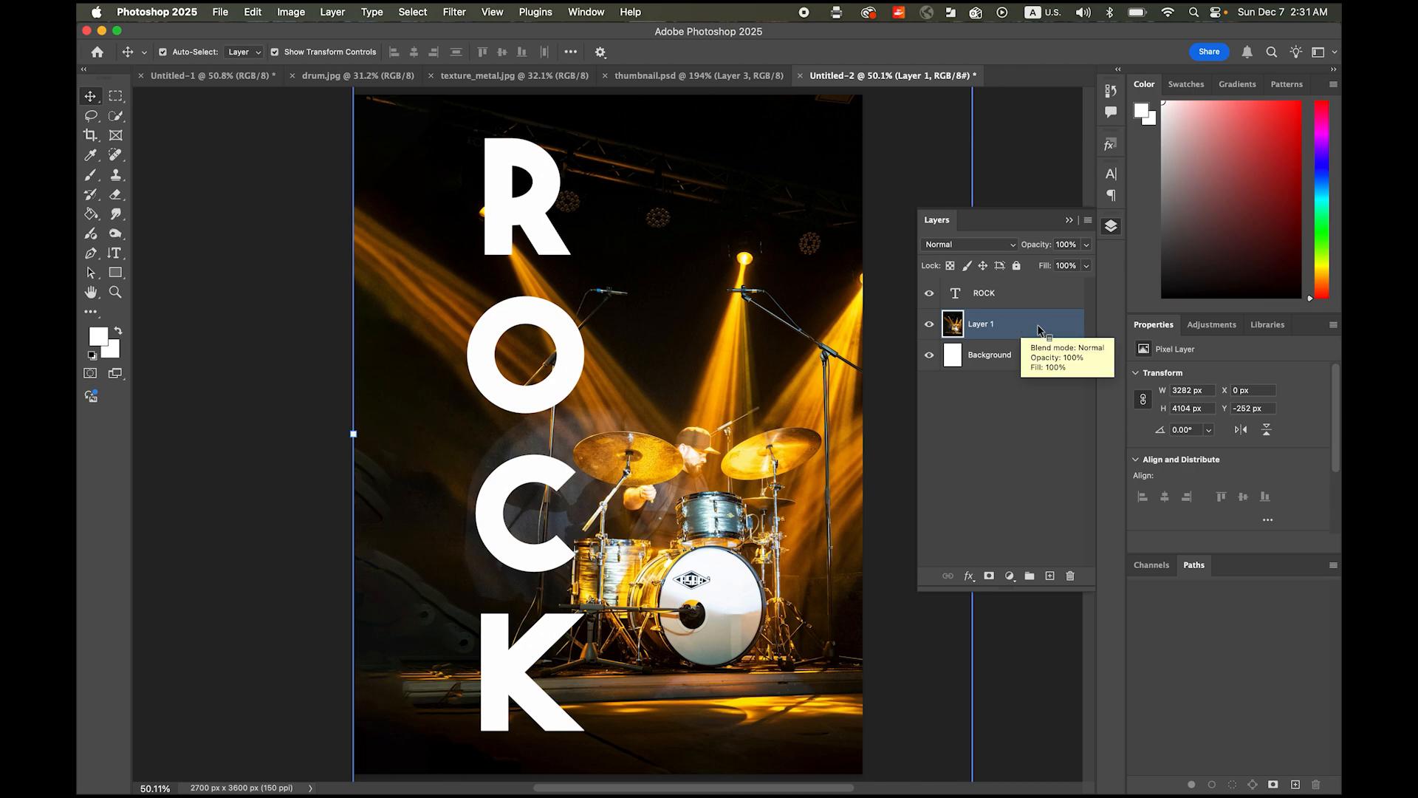
pyautogui.rightClick(1039, 328)
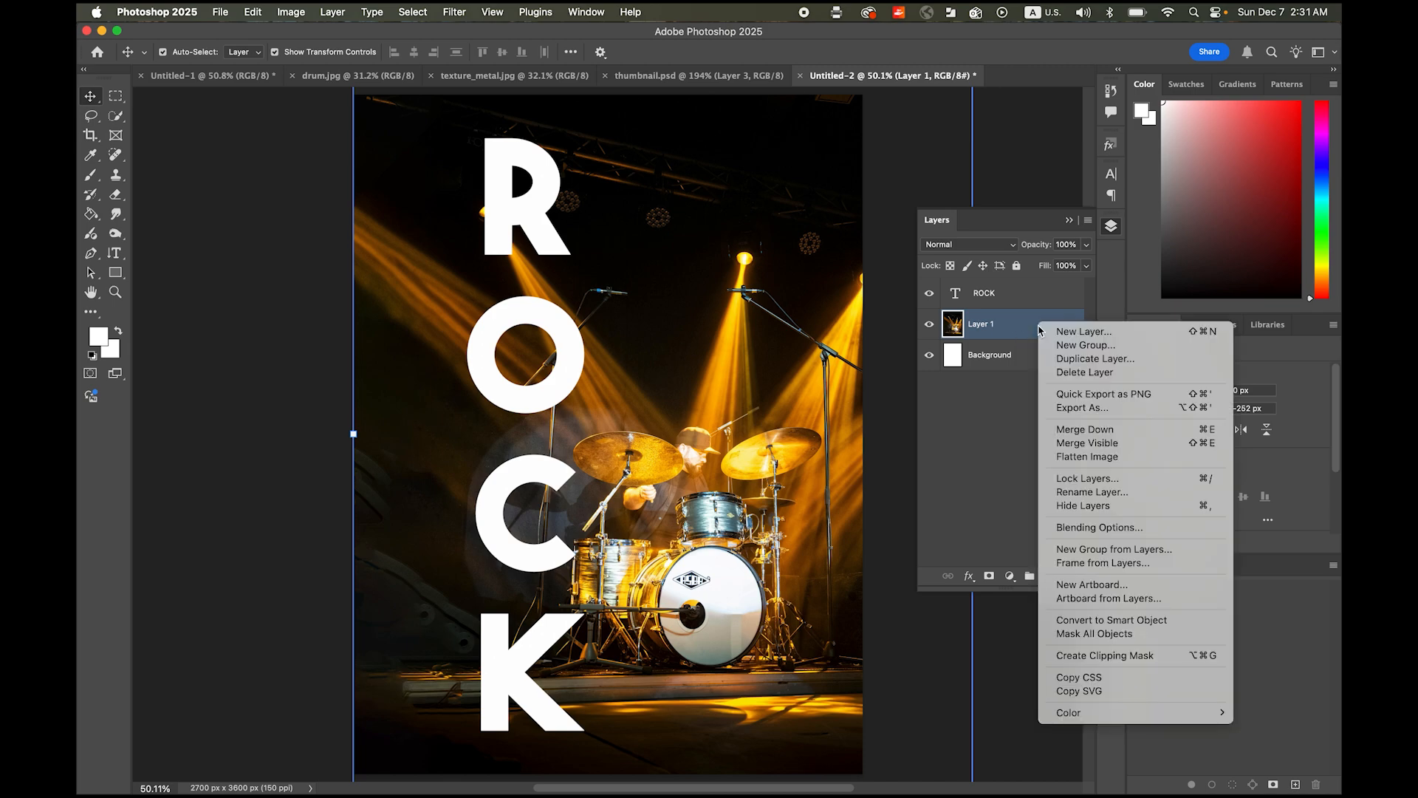
pyautogui.click(1173, 624)
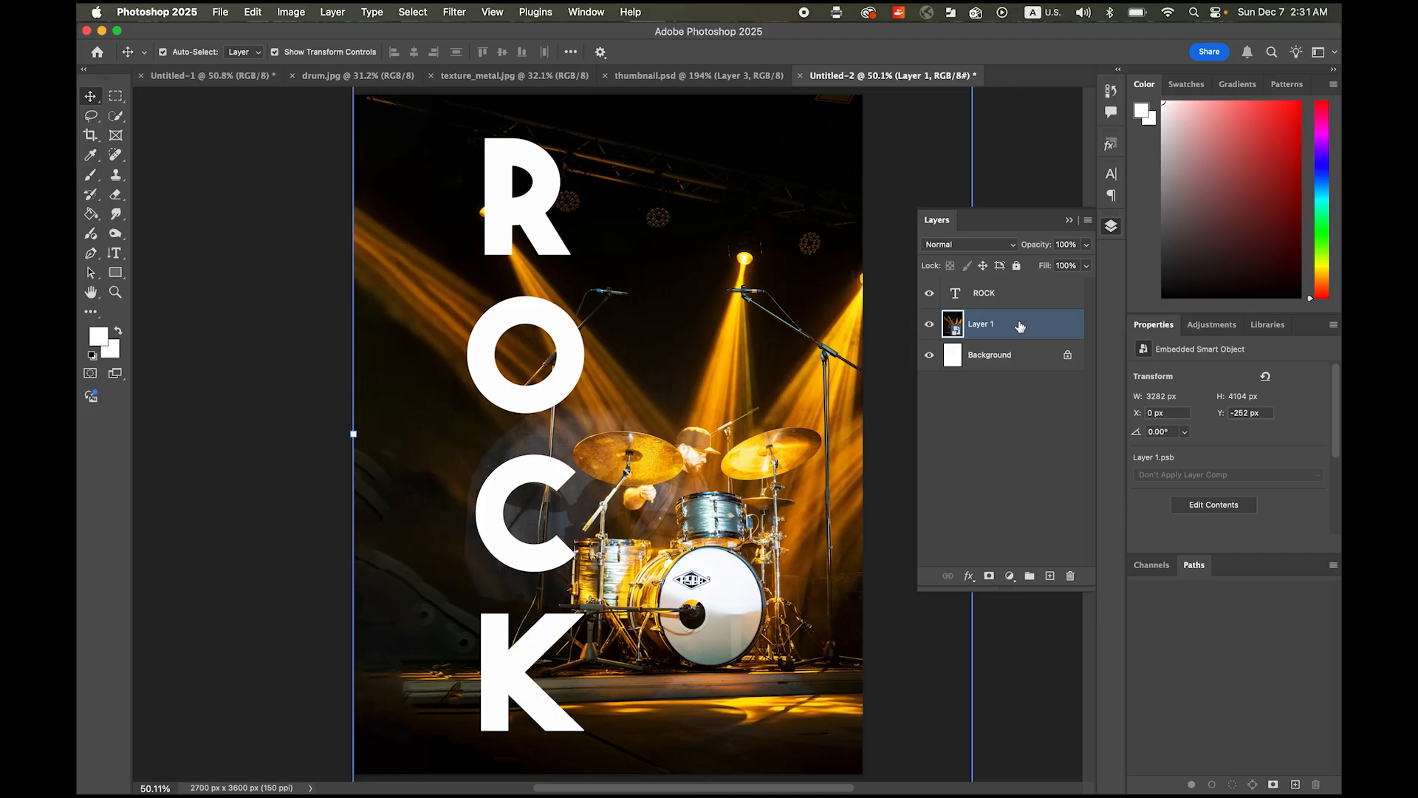
# Step: Duplicate the Layer 1 smart object and move the copy above the ROCK text layer
pyautogui.press('super+j')
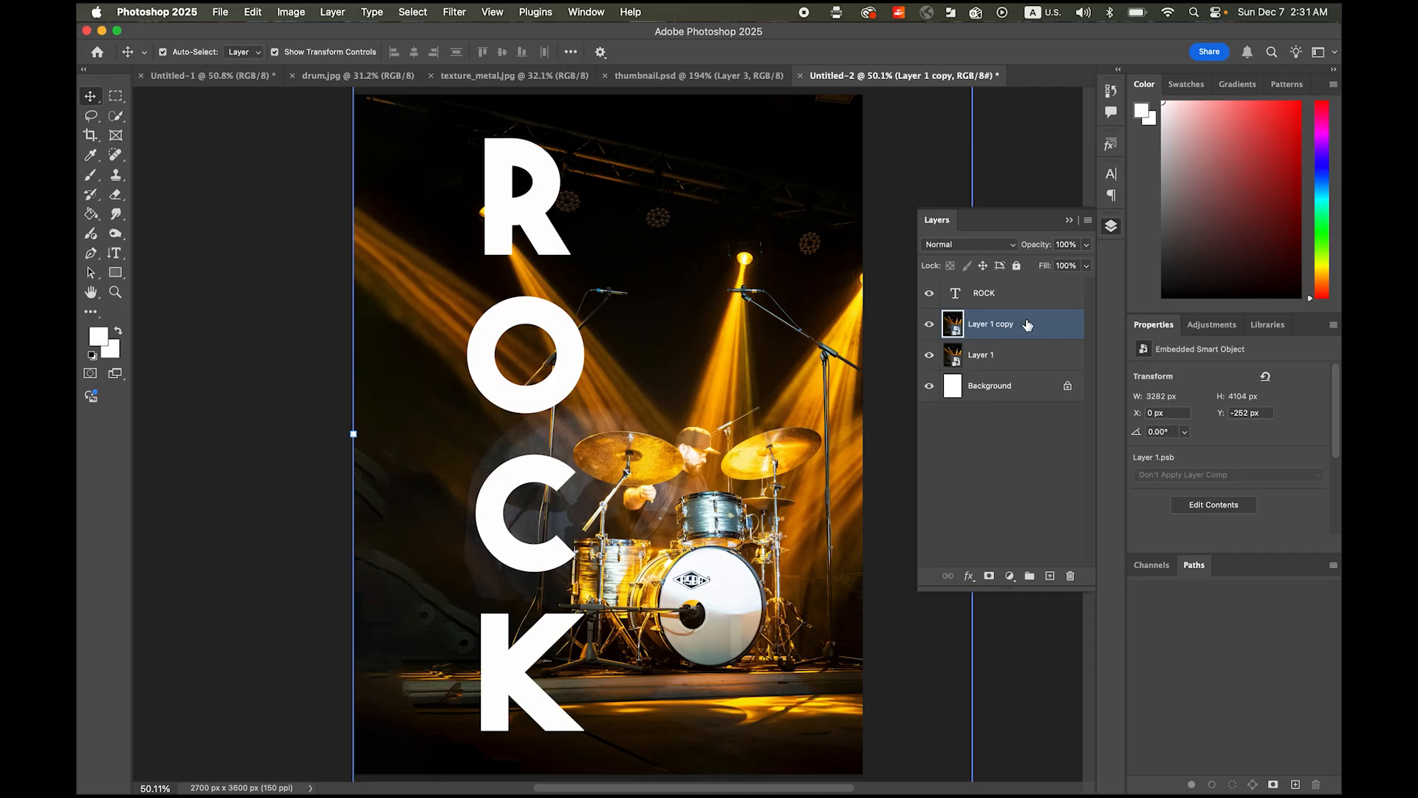
pyautogui.moveTo(1027, 324); pyautogui.dragTo(1020, 270)
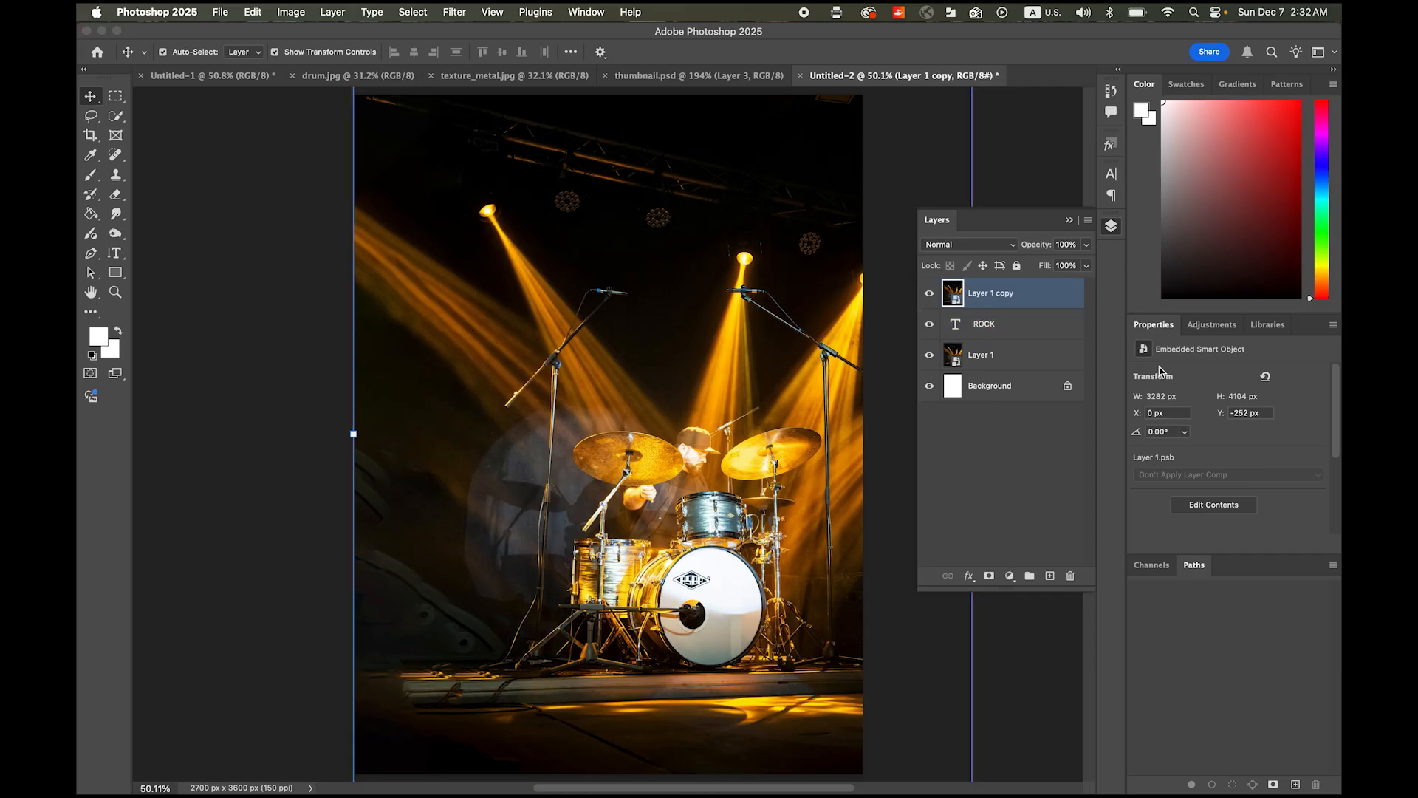
pyautogui.keyDown('super'); pyautogui.click(1016, 359); pyautogui.keyUp('super')
pyautogui.click(1017, 359)
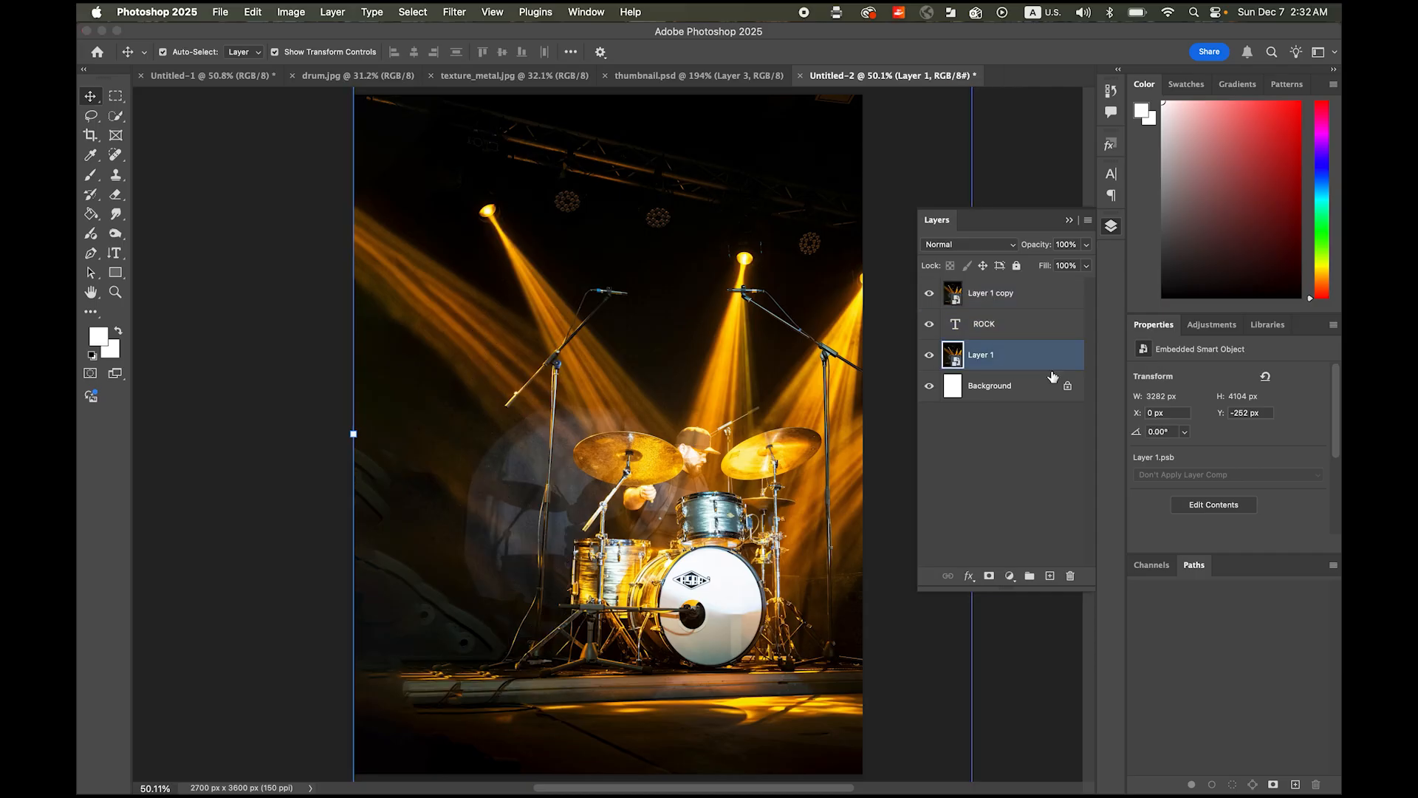
# Step: Duplicate the ROCK text layer and move the copy to the top of the layer stack
pyautogui.click(1021, 334)
pyautogui.click(1020, 303)
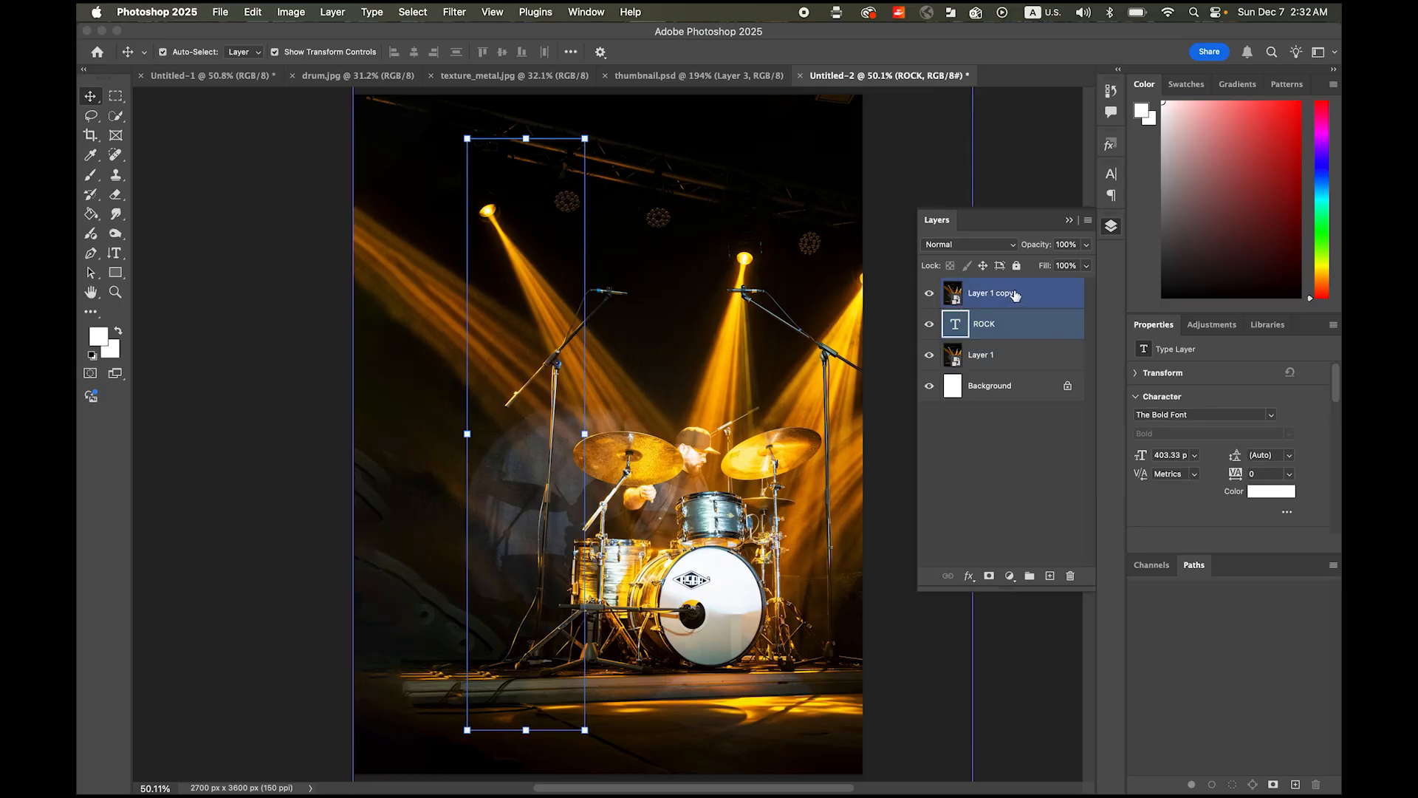
pyautogui.keyDown('super'); pyautogui.click(1020, 330); pyautogui.keyUp('super')
pyautogui.click(1021, 330)
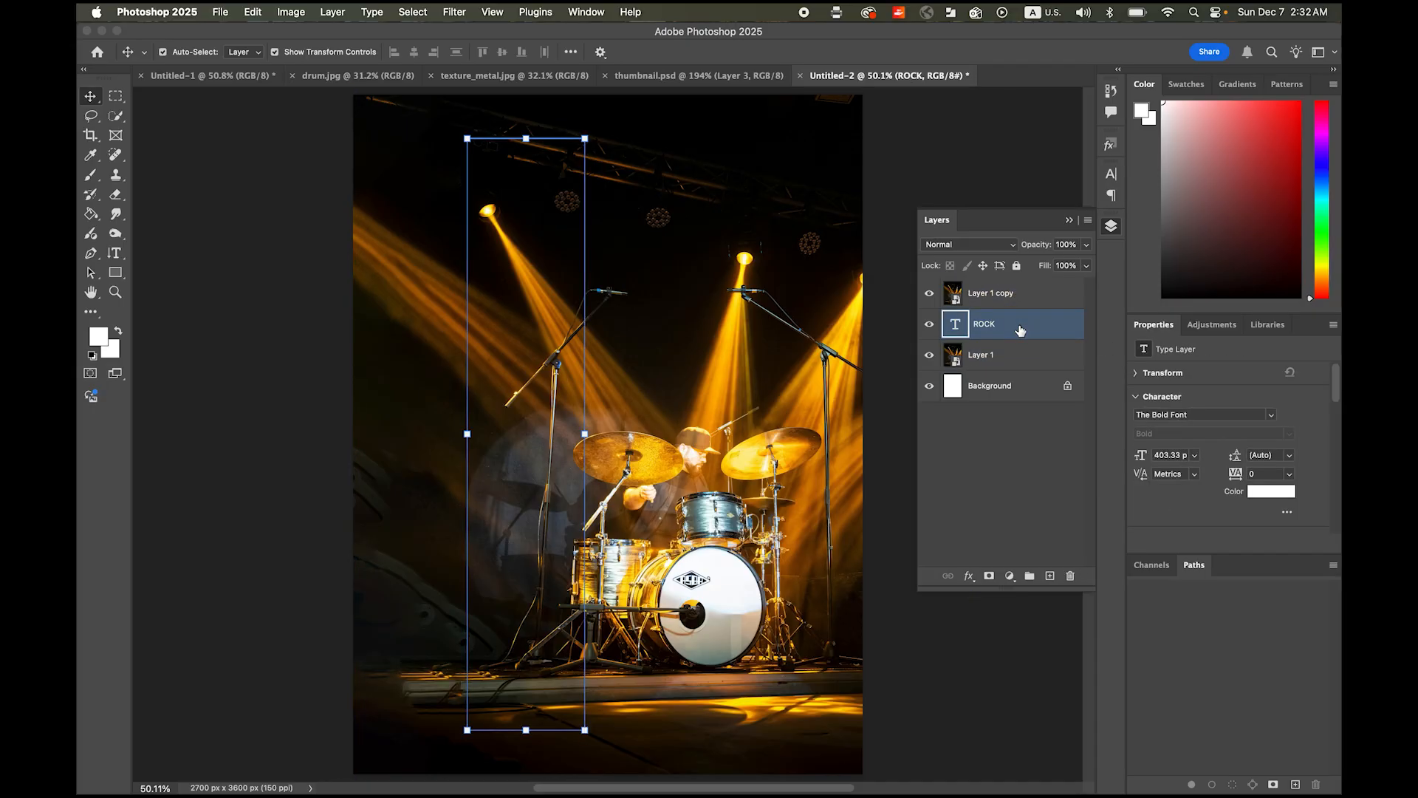
pyautogui.press('super+j')
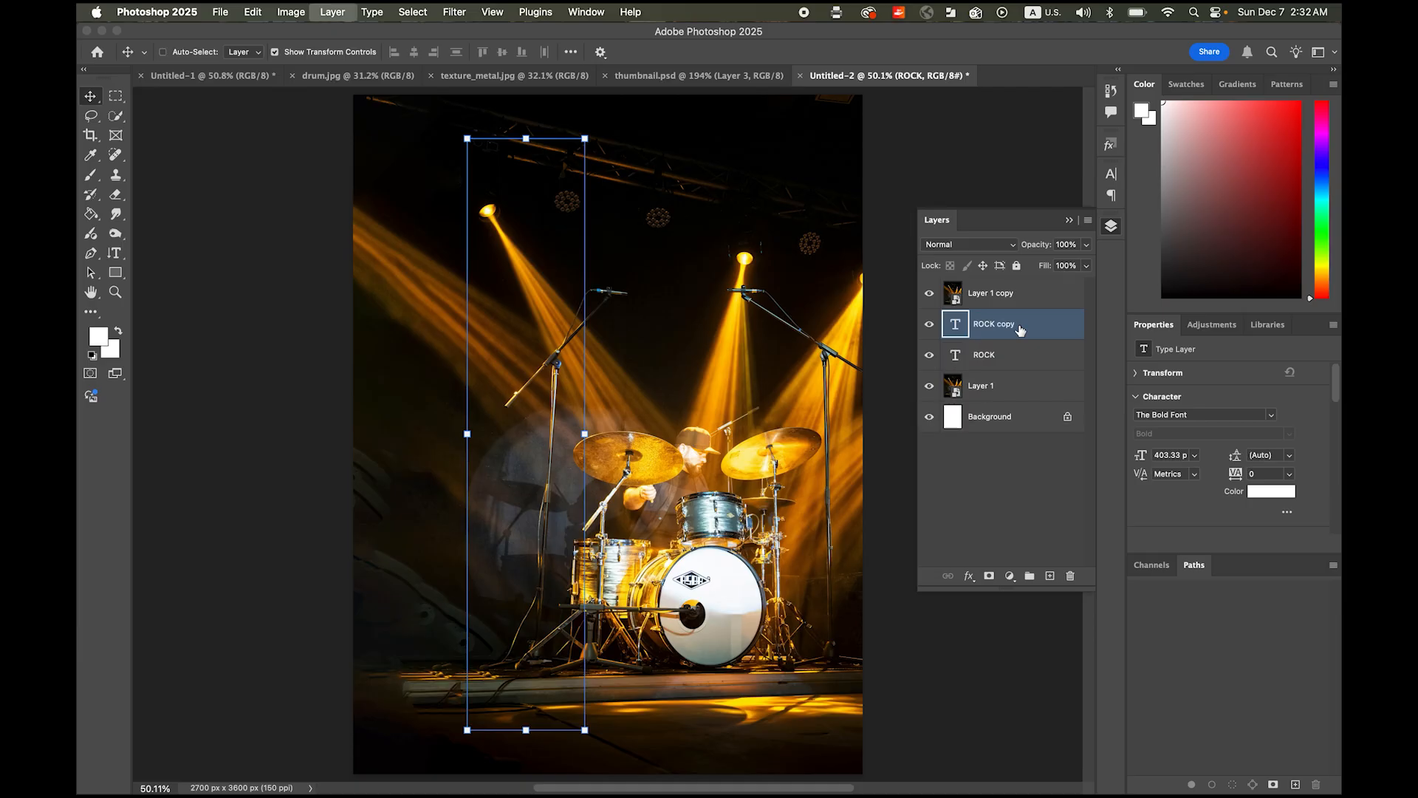
pyautogui.moveTo(1032, 325); pyautogui.dragTo(1031, 288)
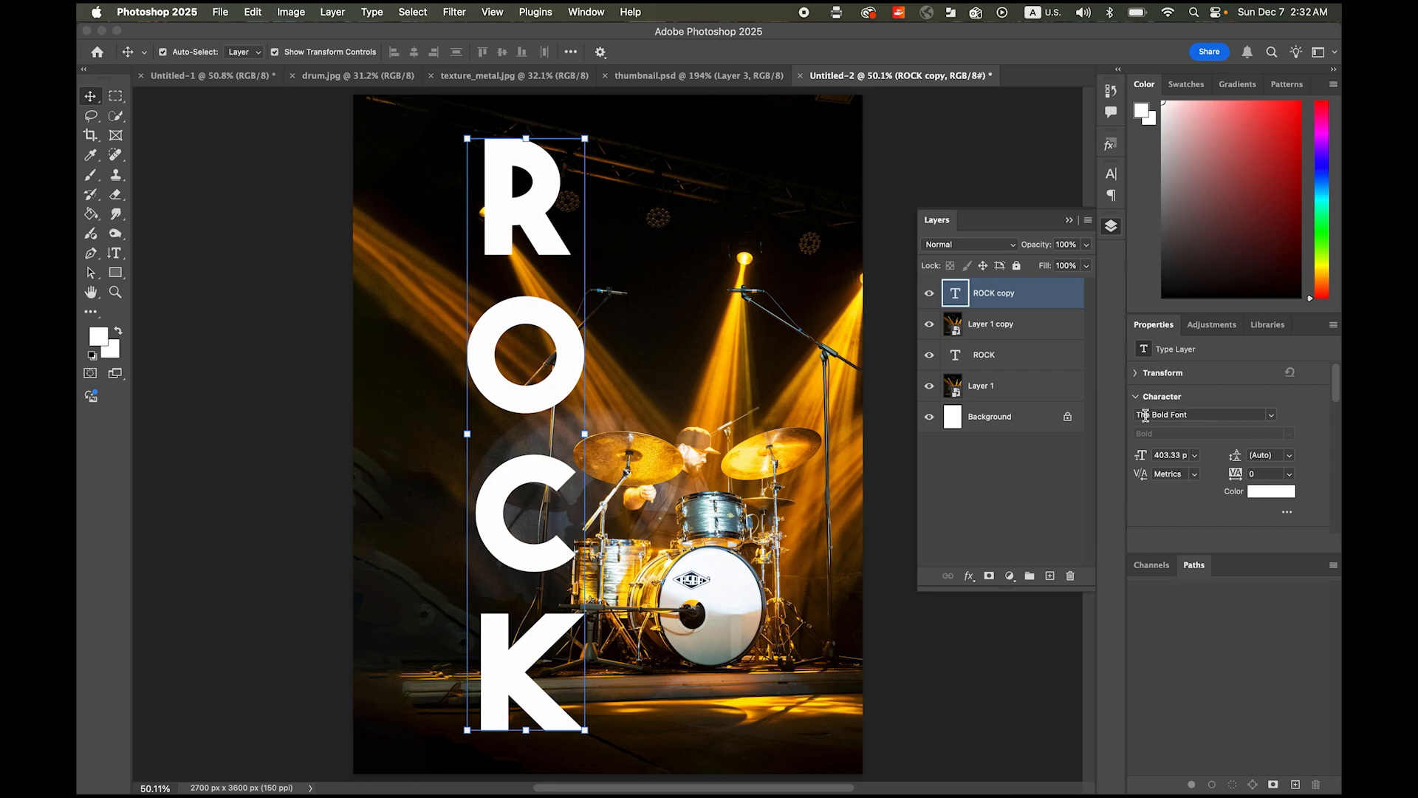
# Step: Clip Layer 1 copy to the original ROCK text layer with a clipping mask
pyautogui.click(984, 386)
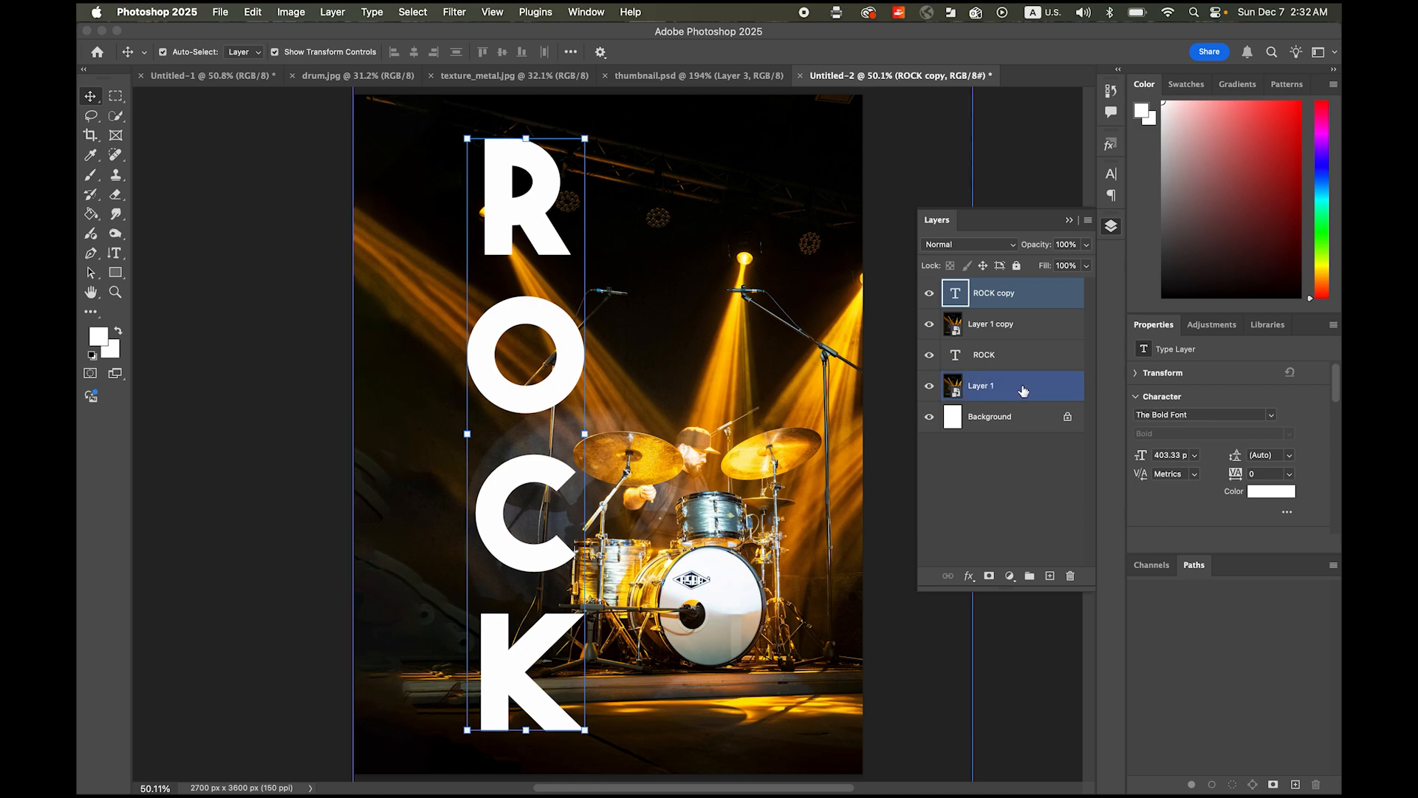
pyautogui.click(1021, 359)
pyautogui.click(1029, 320)
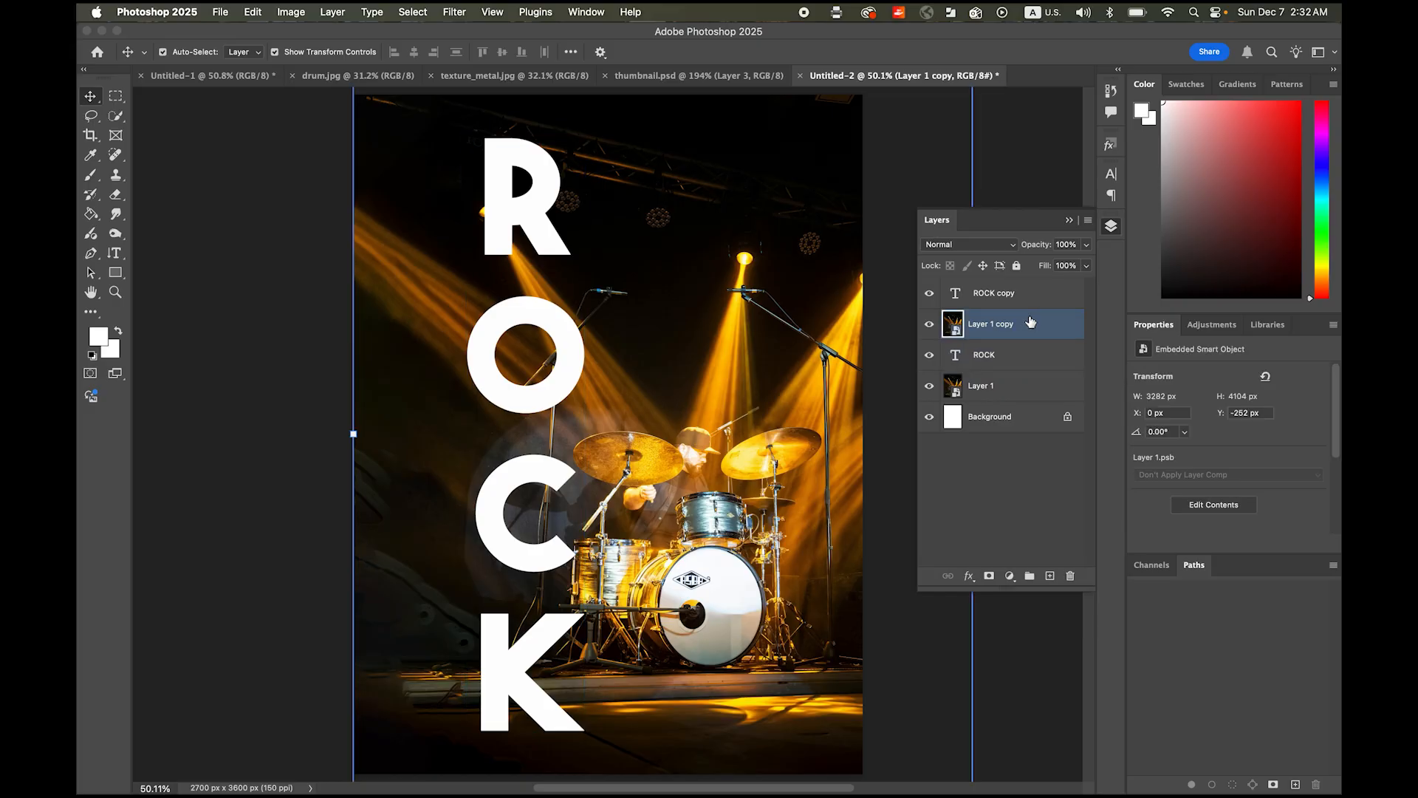
pyautogui.click(1036, 303)
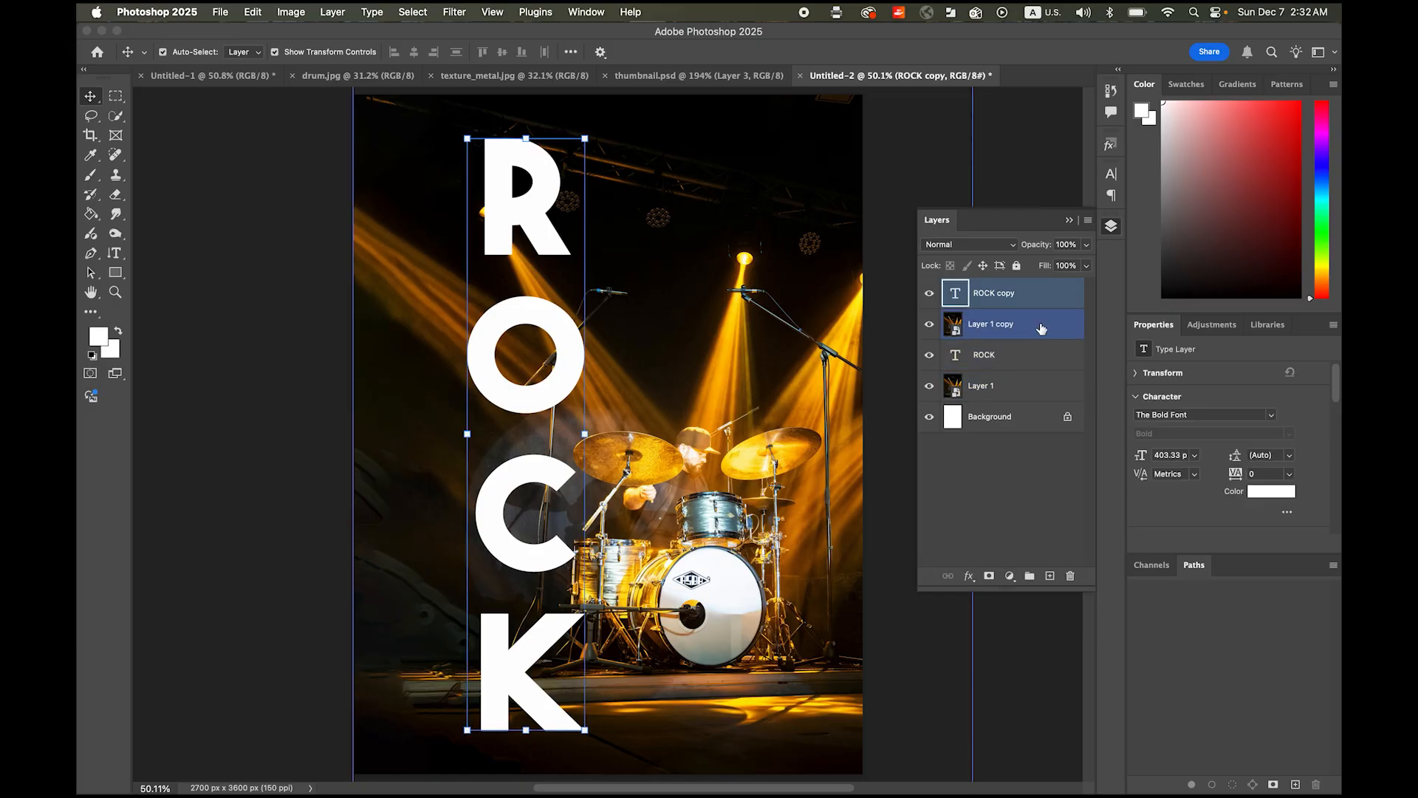
pyautogui.click(1035, 329)
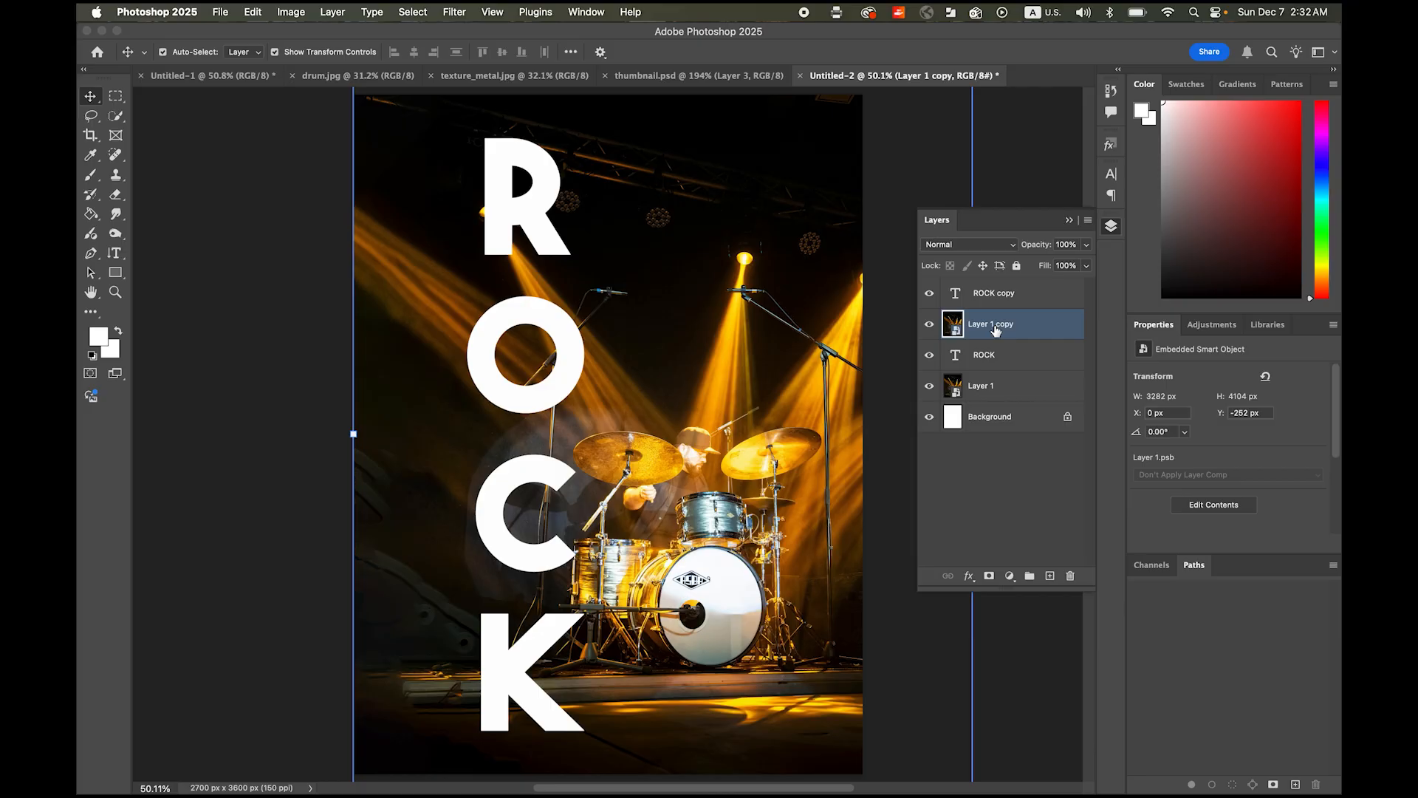
pyautogui.rightClick(1043, 329)
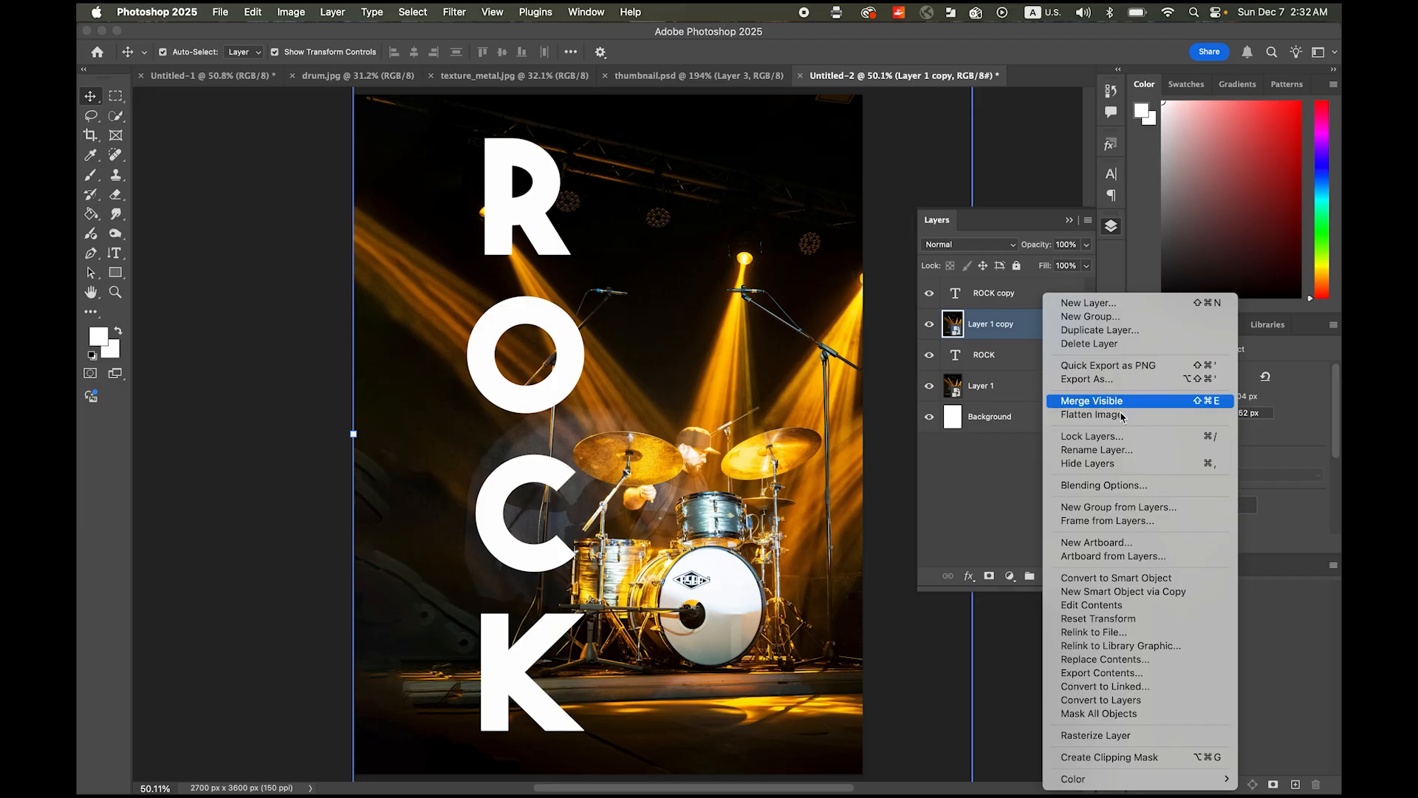
pyautogui.click(1163, 763)
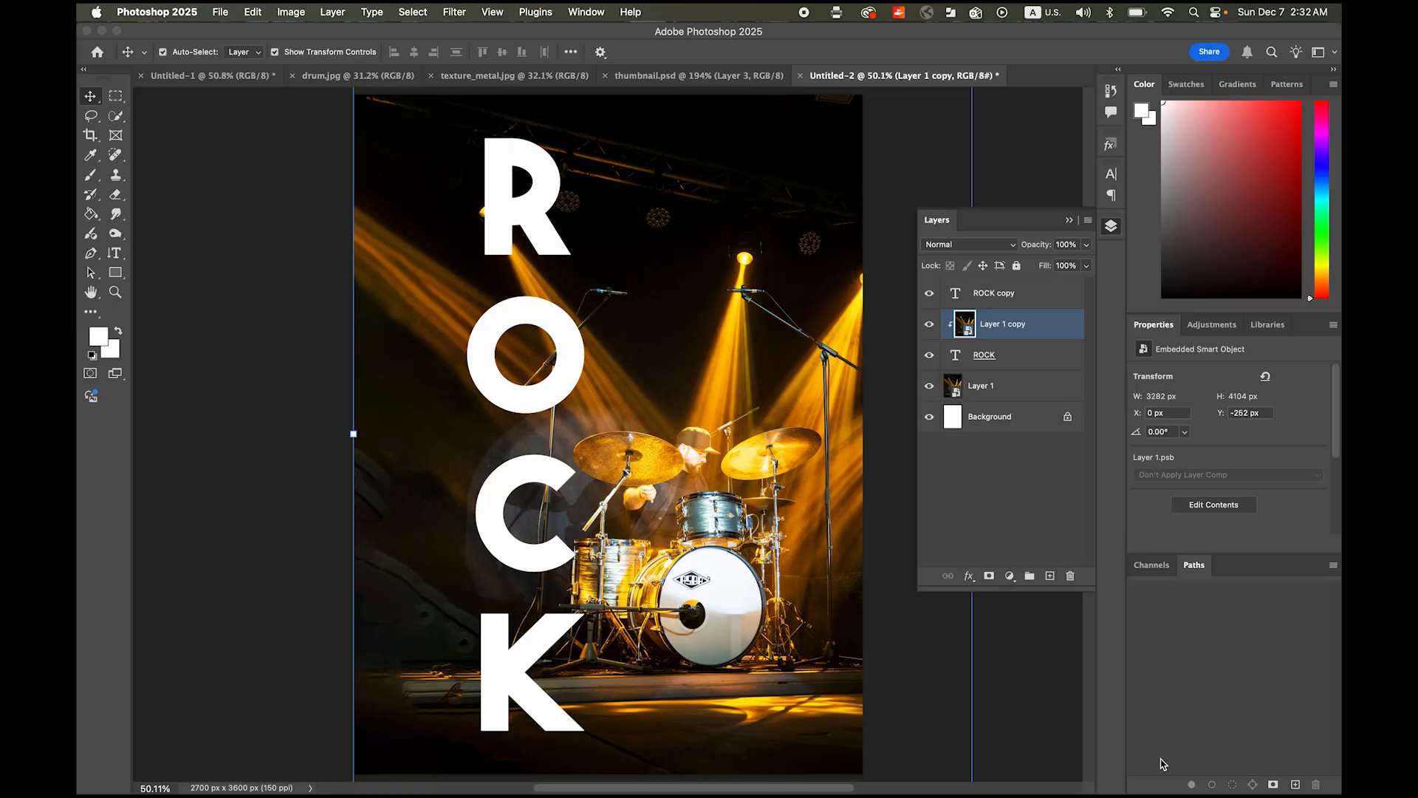
# Step: Open the blending options of the ROCK copy layer and set its fill opacity to 0%
pyautogui.keyDown('shift'); pyautogui.click(1030, 294); pyautogui.keyUp('shift')
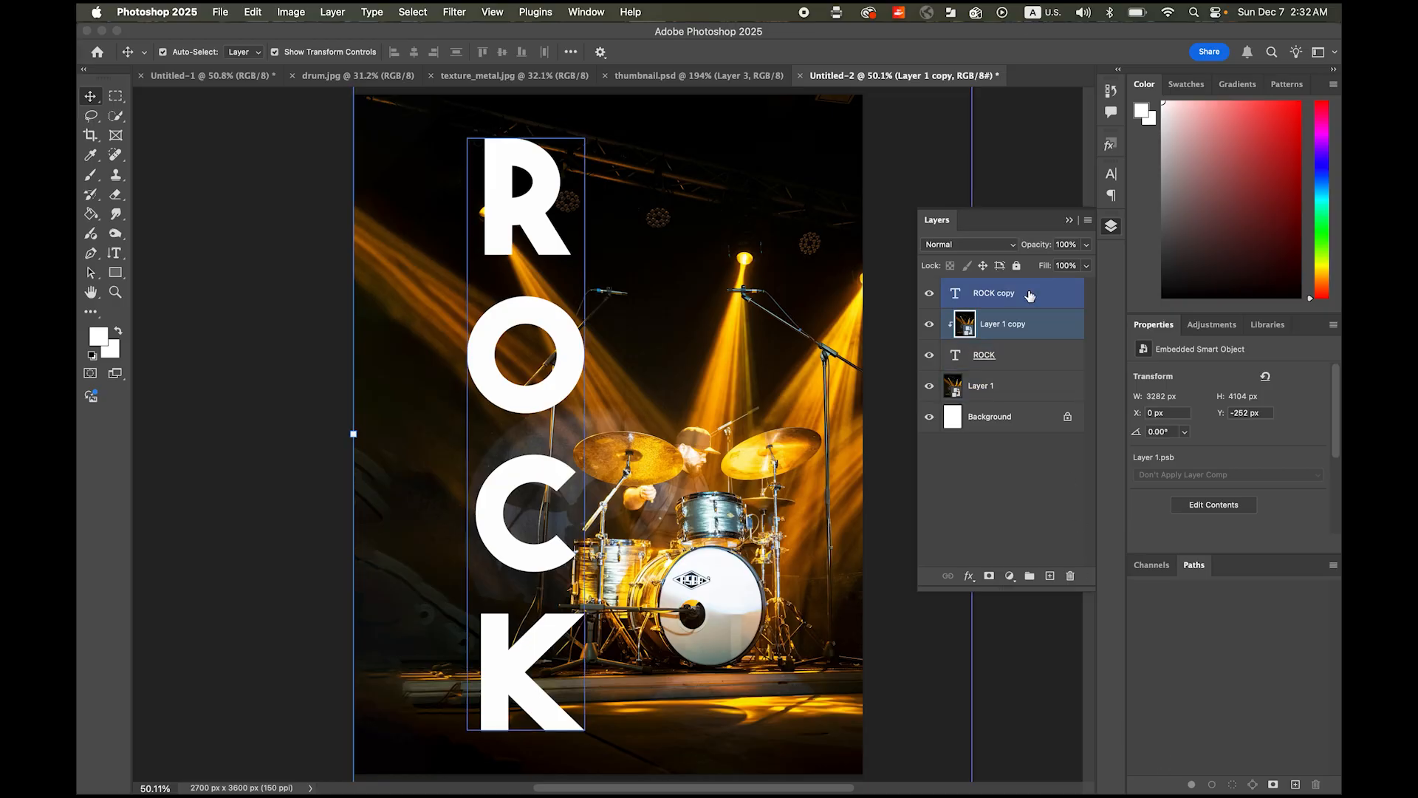
pyautogui.click(1030, 295)
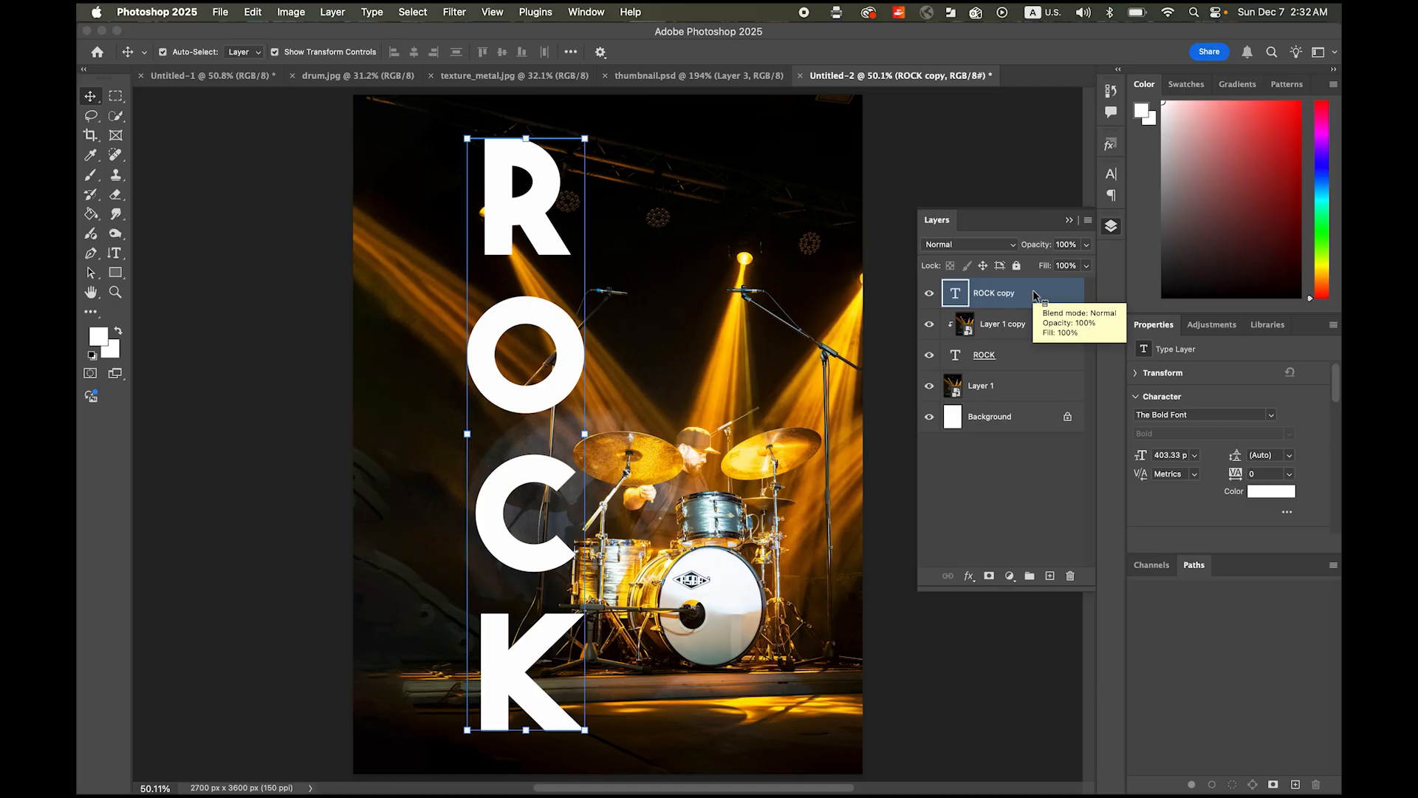
pyautogui.rightClick(1048, 294)
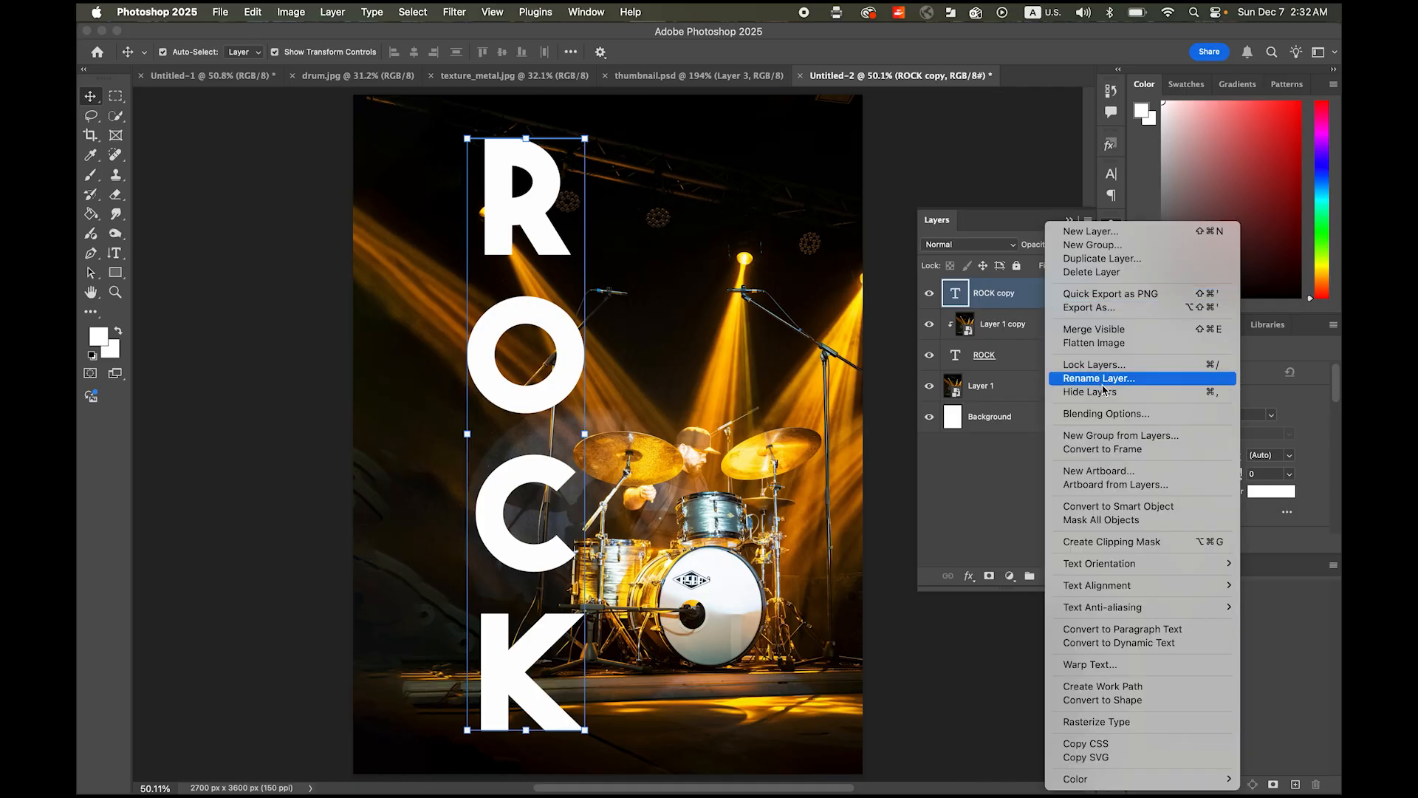
pyautogui.click(1153, 418)
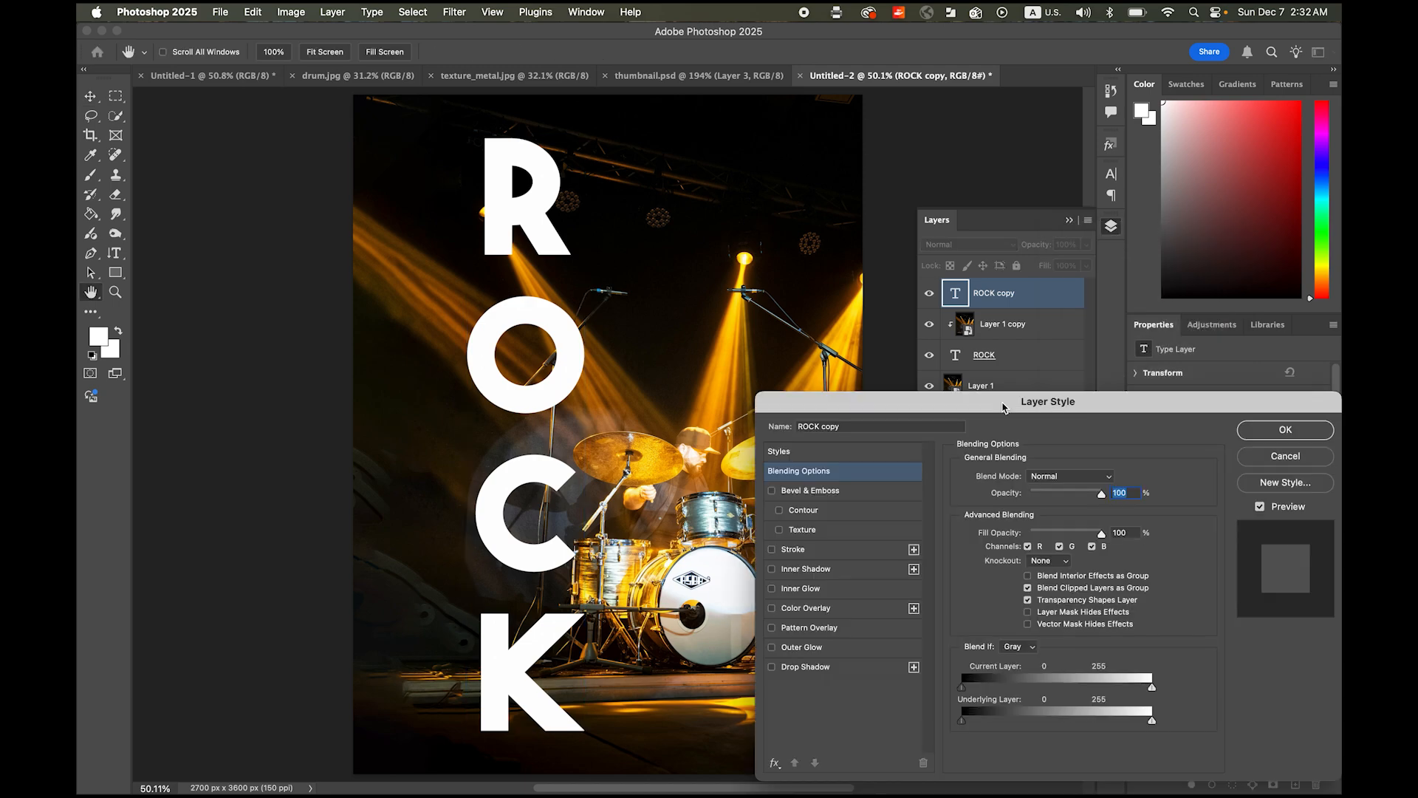
pyautogui.moveTo(1004, 408); pyautogui.dragTo(1005, 274)
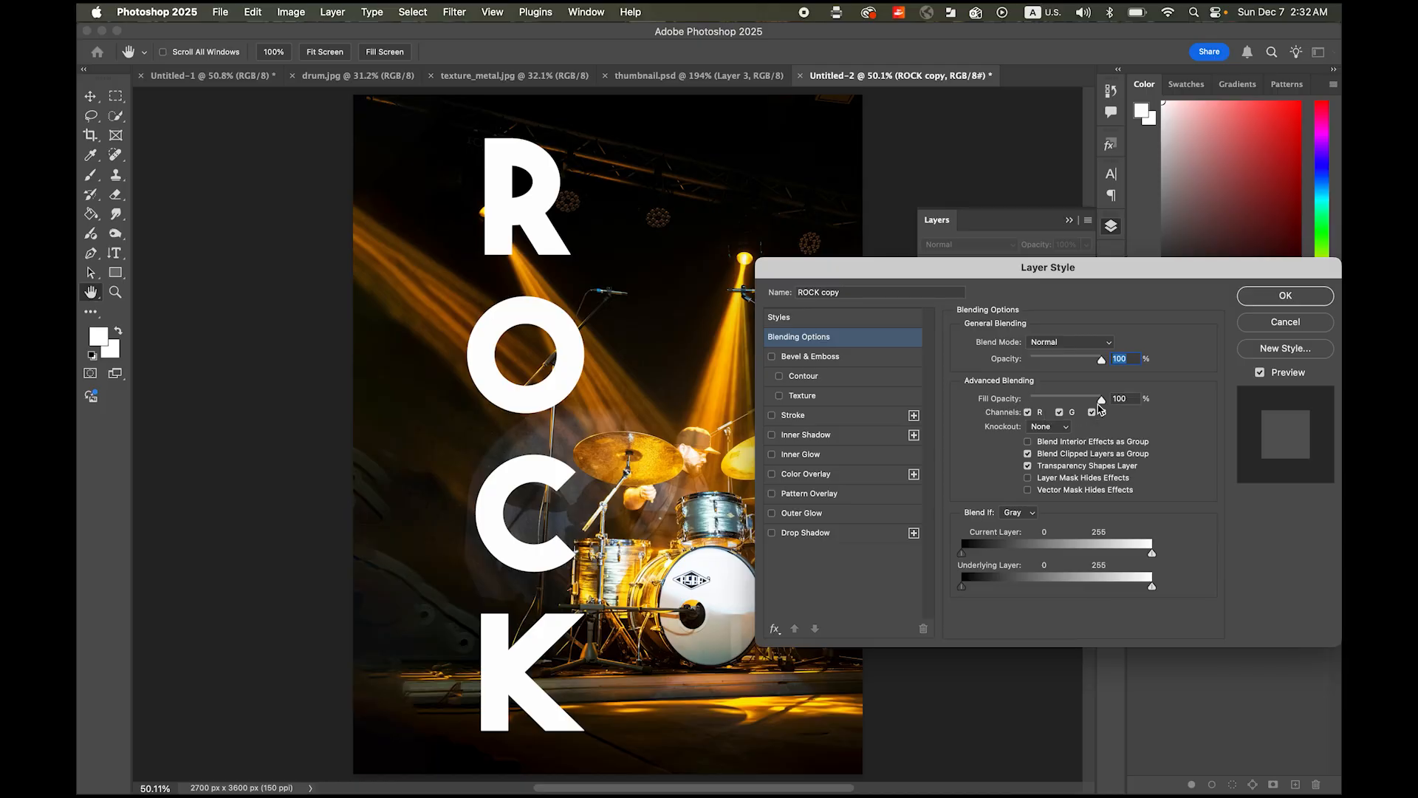
pyautogui.moveTo(1102, 400); pyautogui.dragTo(1009, 403)
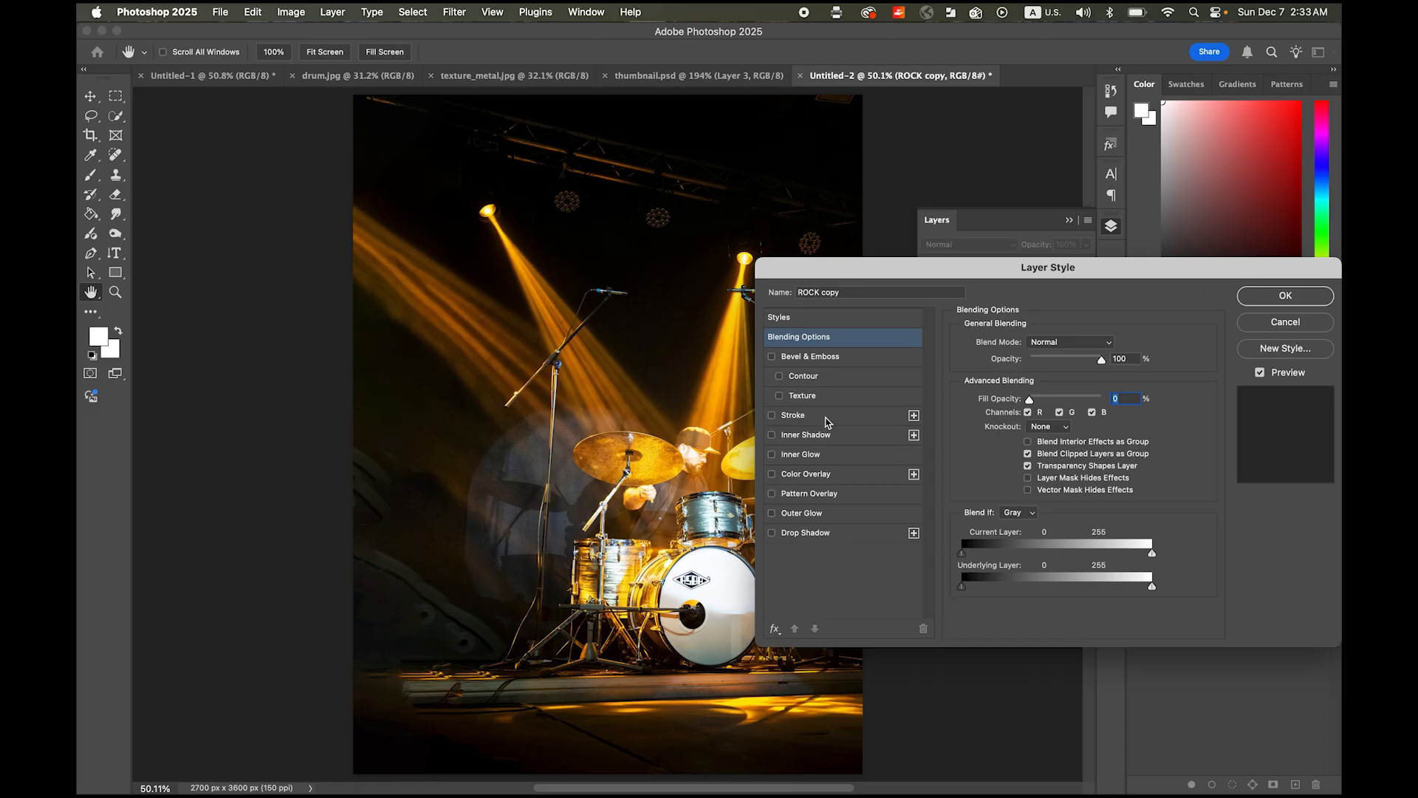
# Step: Add a white outside stroke of 20 px at 78% opacity to ROCK copy and apply the layer style
pyautogui.click(825, 420)
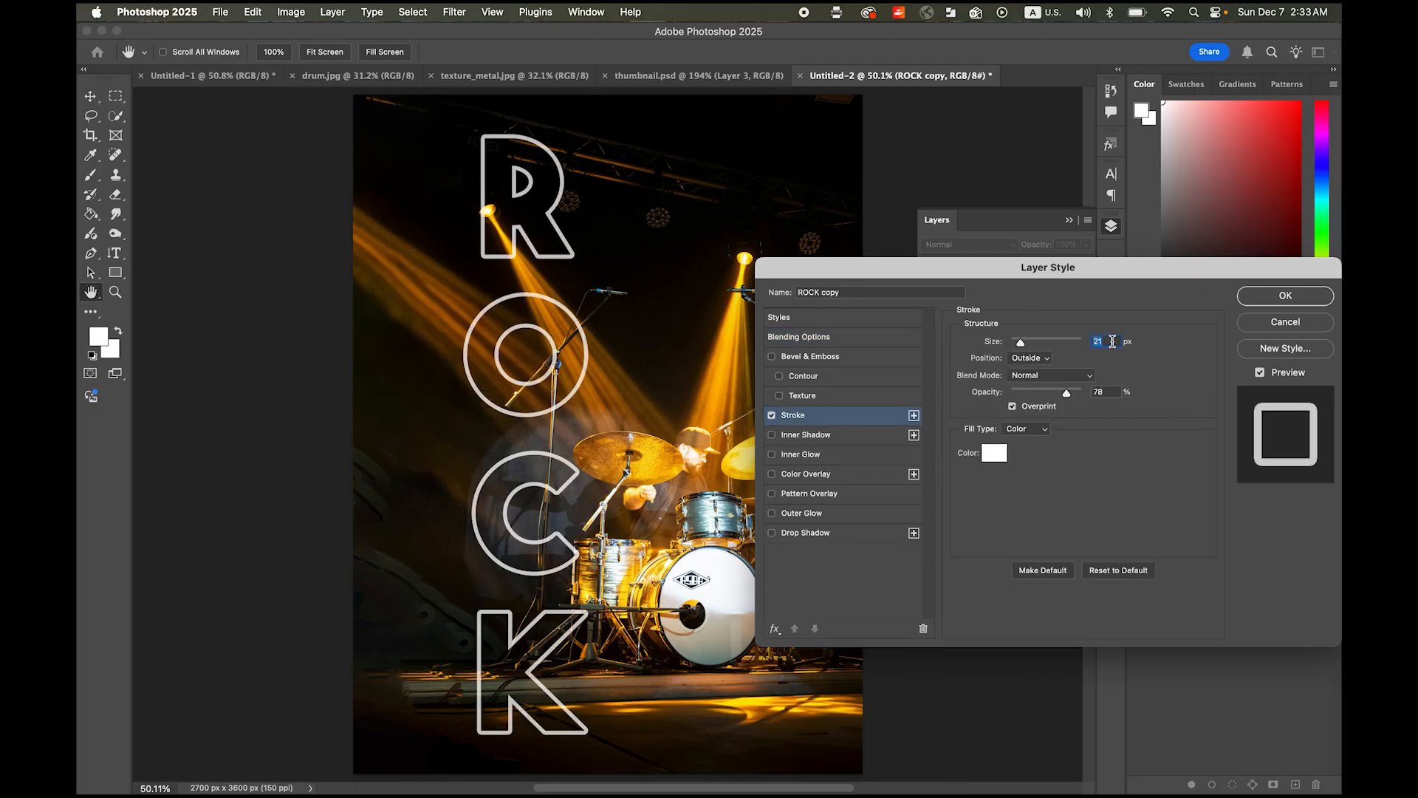
pyautogui.write('20')
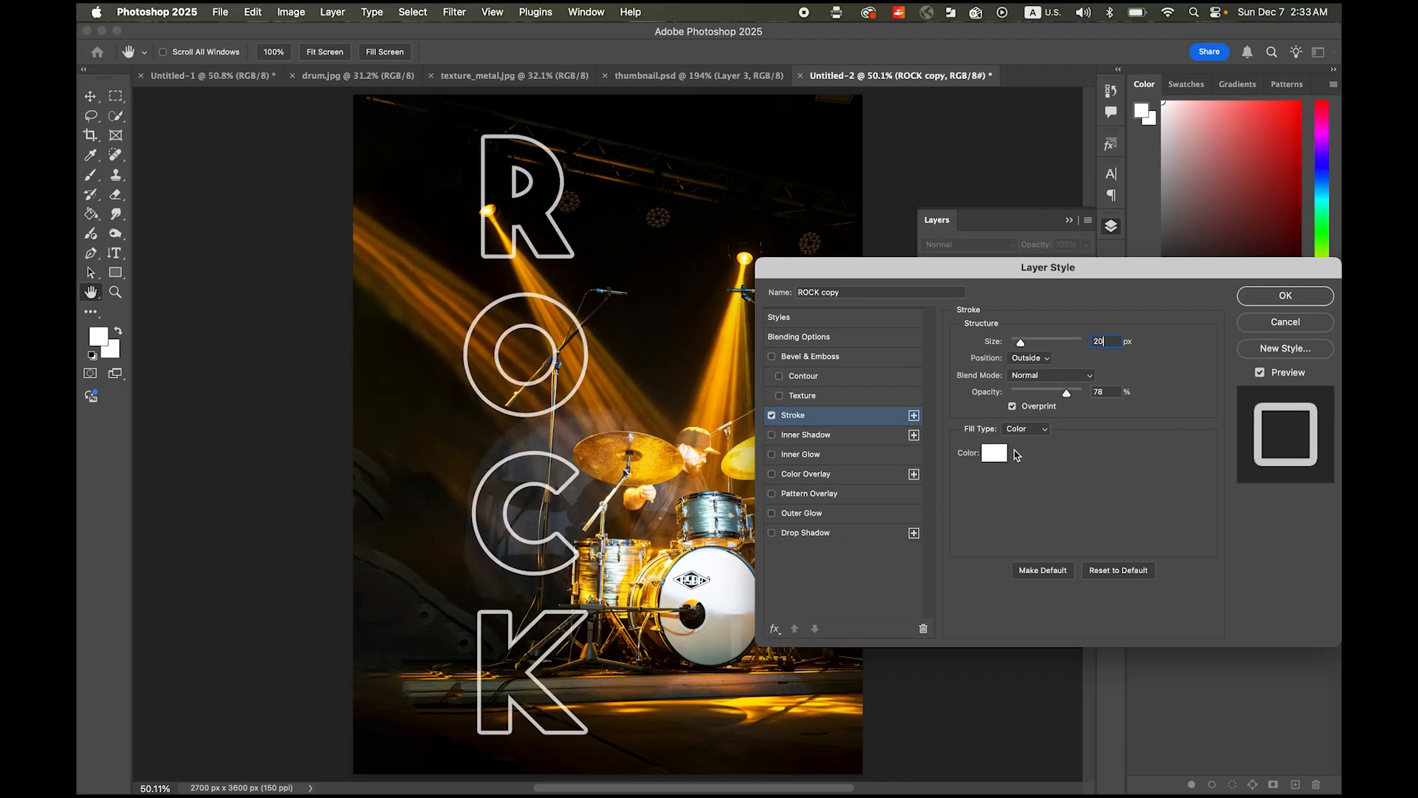
pyautogui.click(1289, 296)
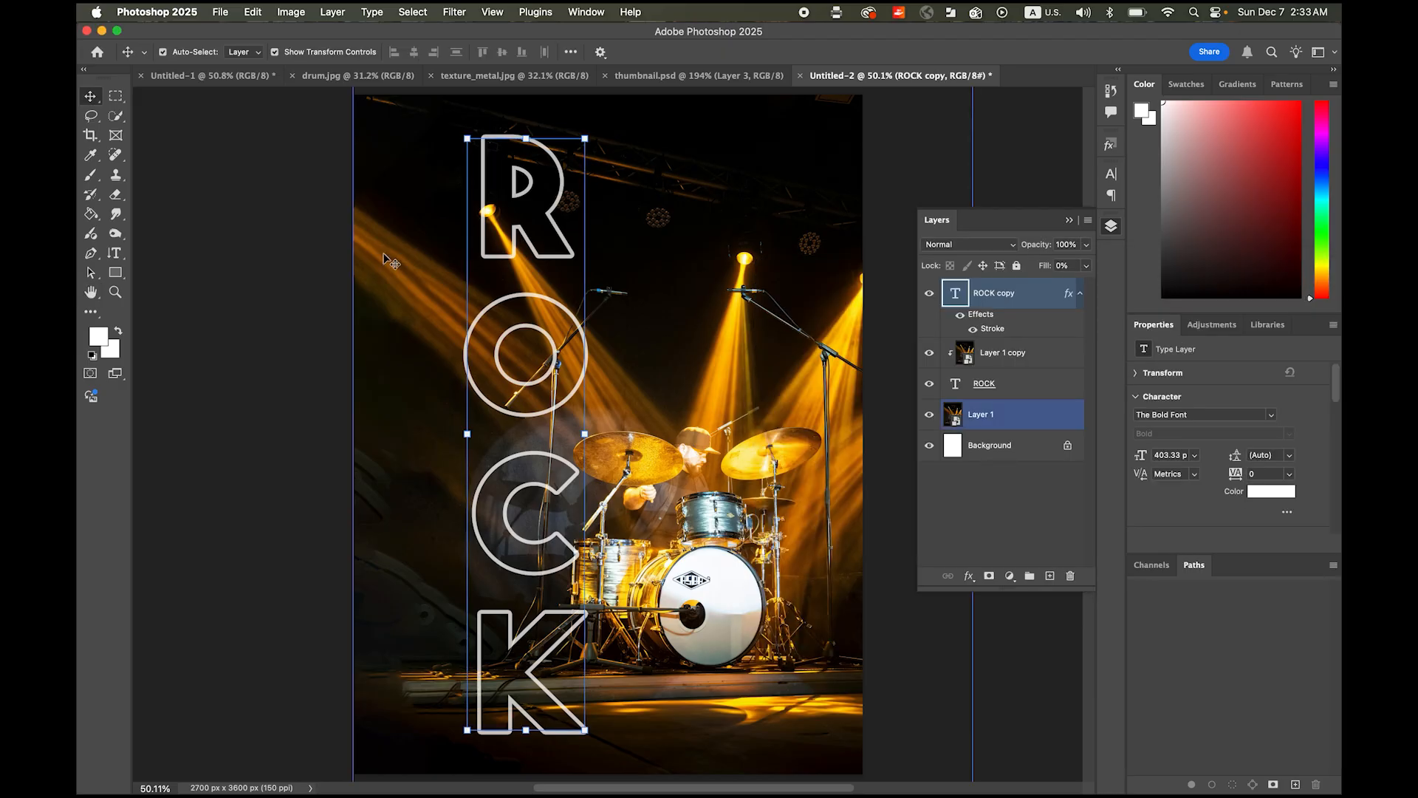
# Step: Select a full-height strip about 900 px wide along the poster's left edge and hide it from Layer 1 with a layer mask
pyautogui.click(1022, 418)
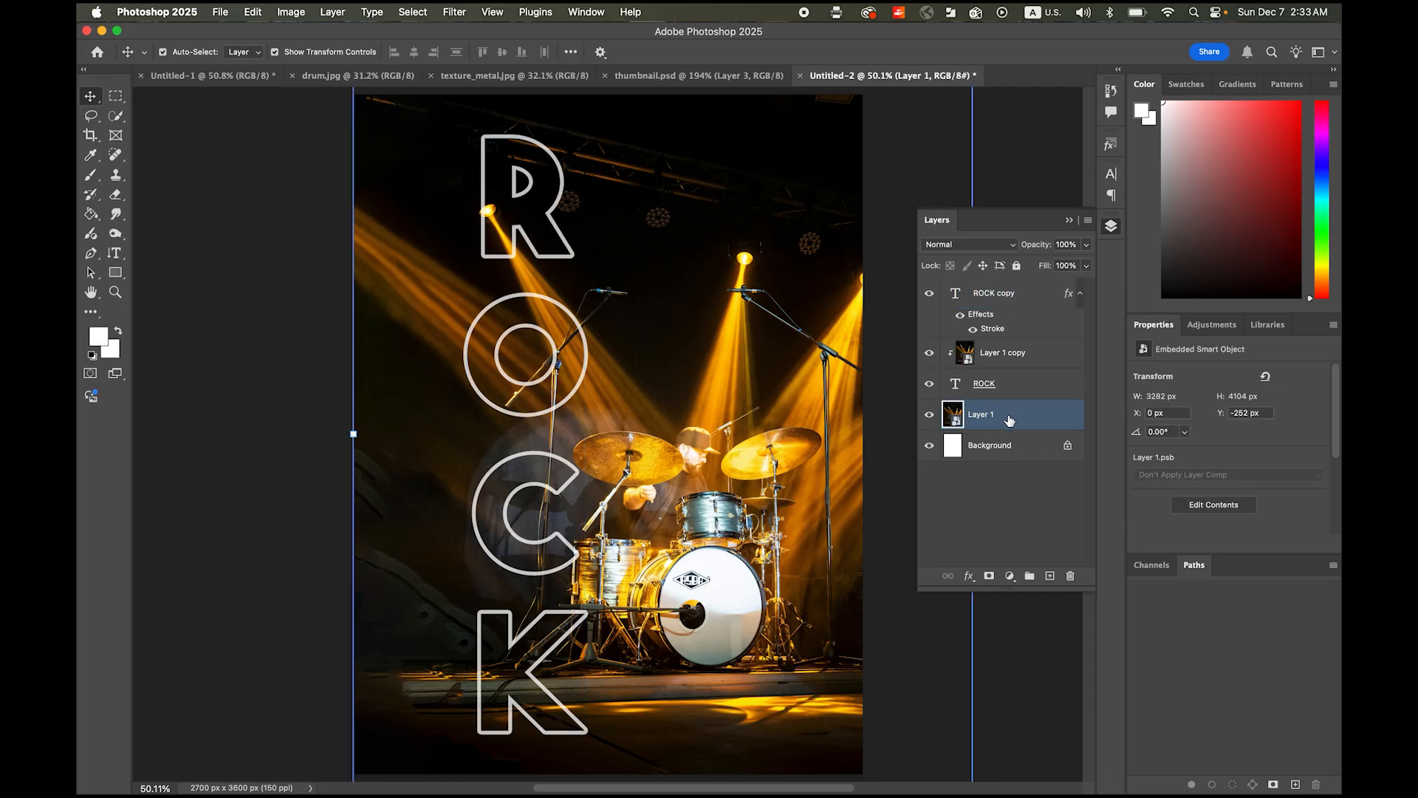
pyautogui.click(115, 102)
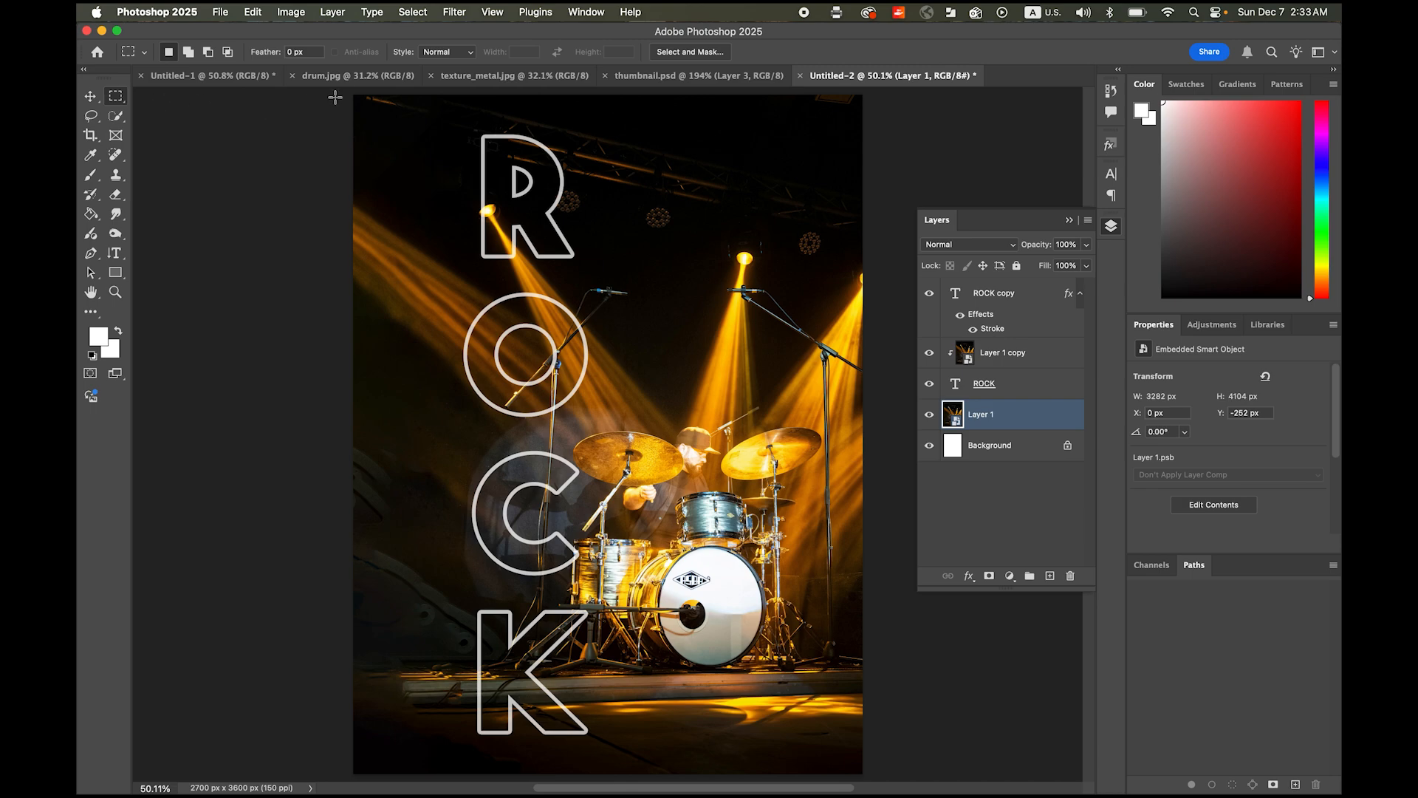
pyautogui.moveTo(354, 95); pyautogui.dragTo(520, 769)
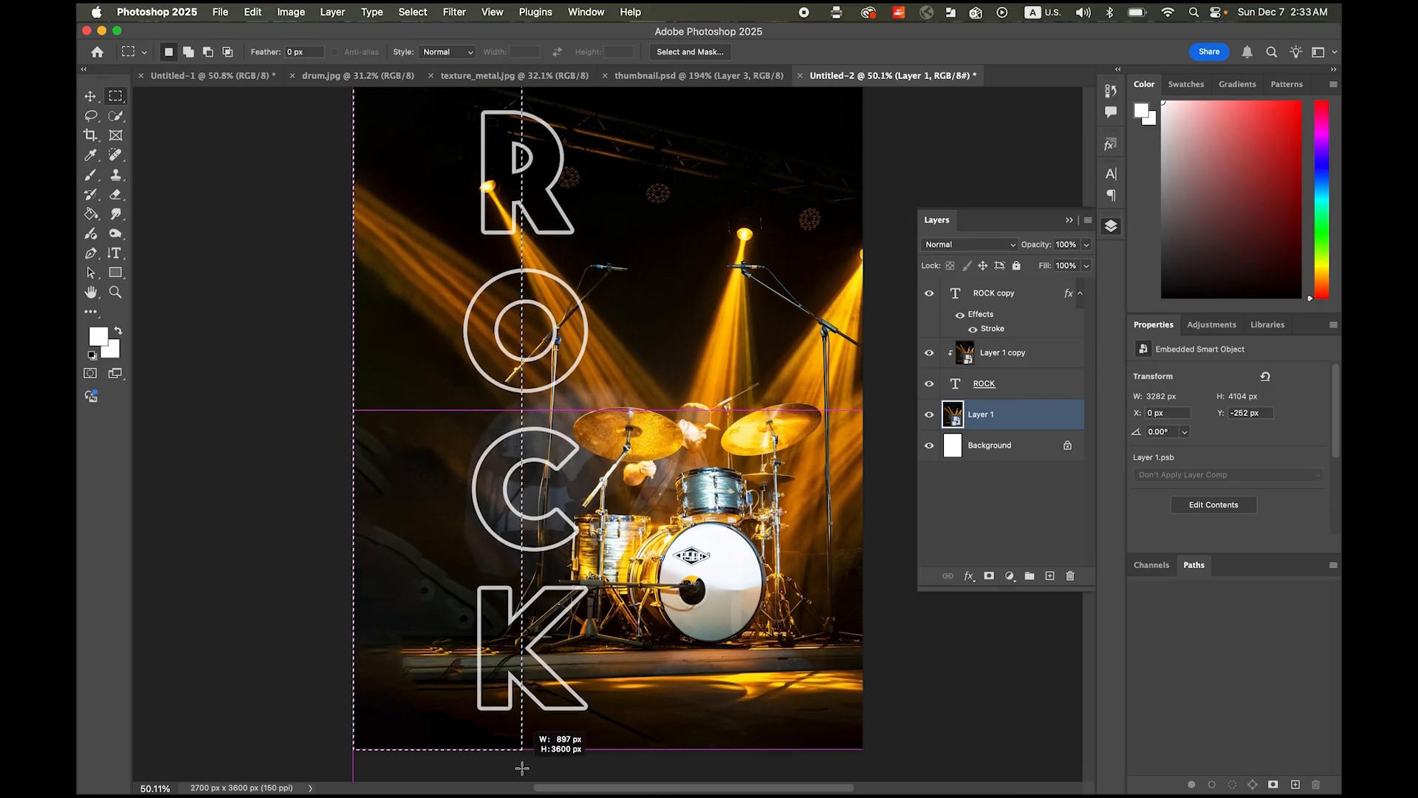
pyautogui.moveTo(522, 769); pyautogui.dragTo(522, 764)
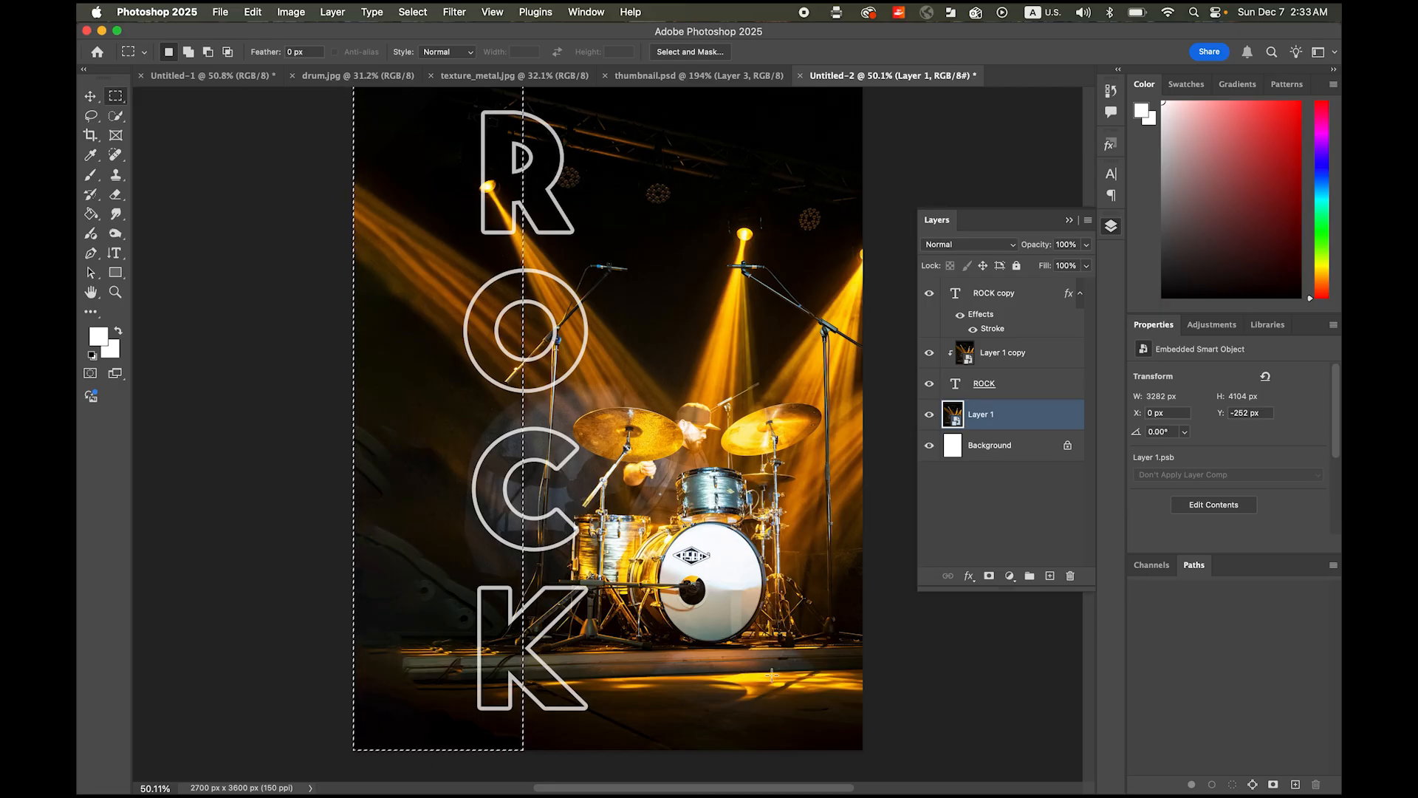
pyautogui.keyDown('alt'); pyautogui.click(990, 578); pyautogui.keyUp('alt')
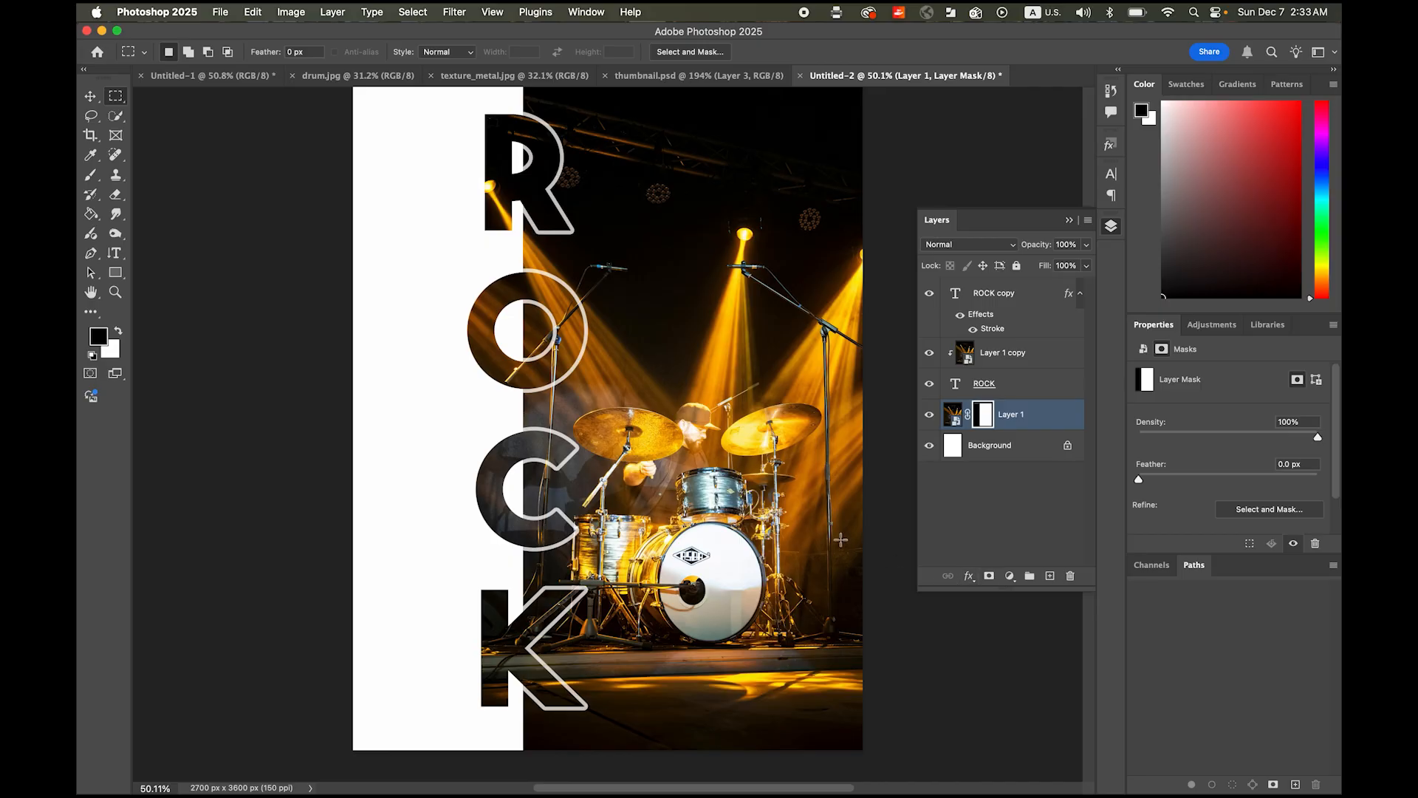
pyautogui.moveTo(769, 490); pyautogui.dragTo(775, 510)
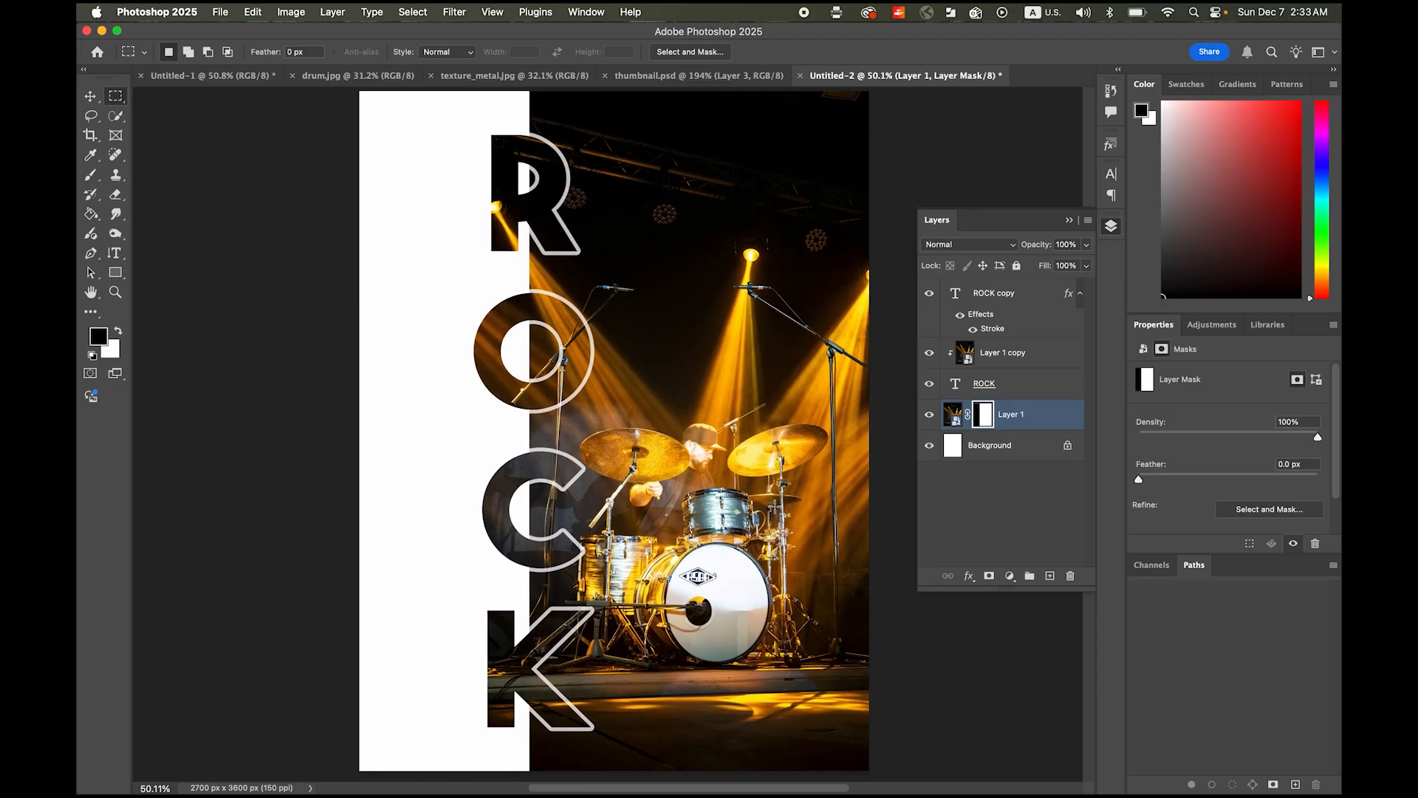
# Step: Show the rulers and place horizontal guides at about 233 px and 3371 px around ROCK, plus a vertical guide inside the white strip
pyautogui.press('super+r')
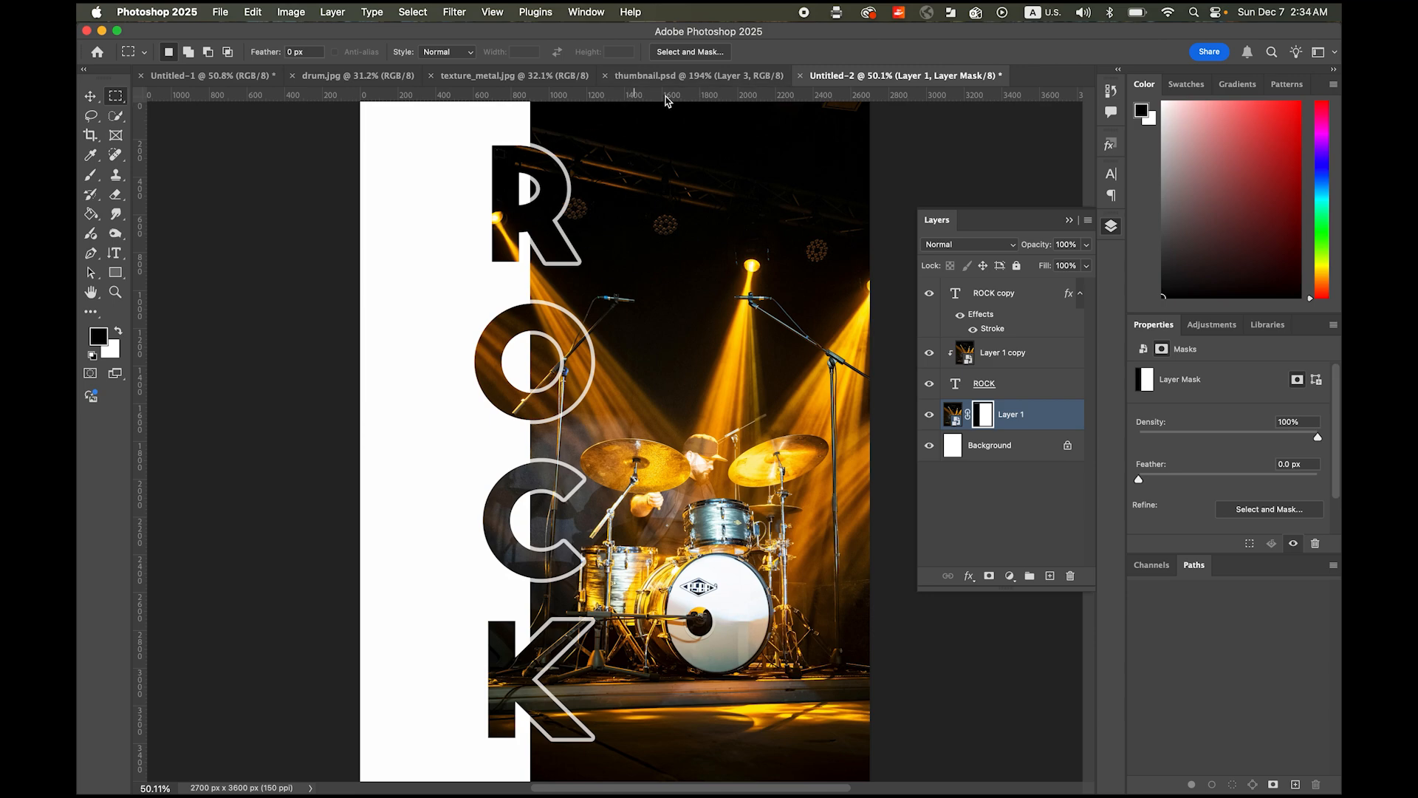
pyautogui.moveTo(672, 101); pyautogui.dragTo(669, 147)
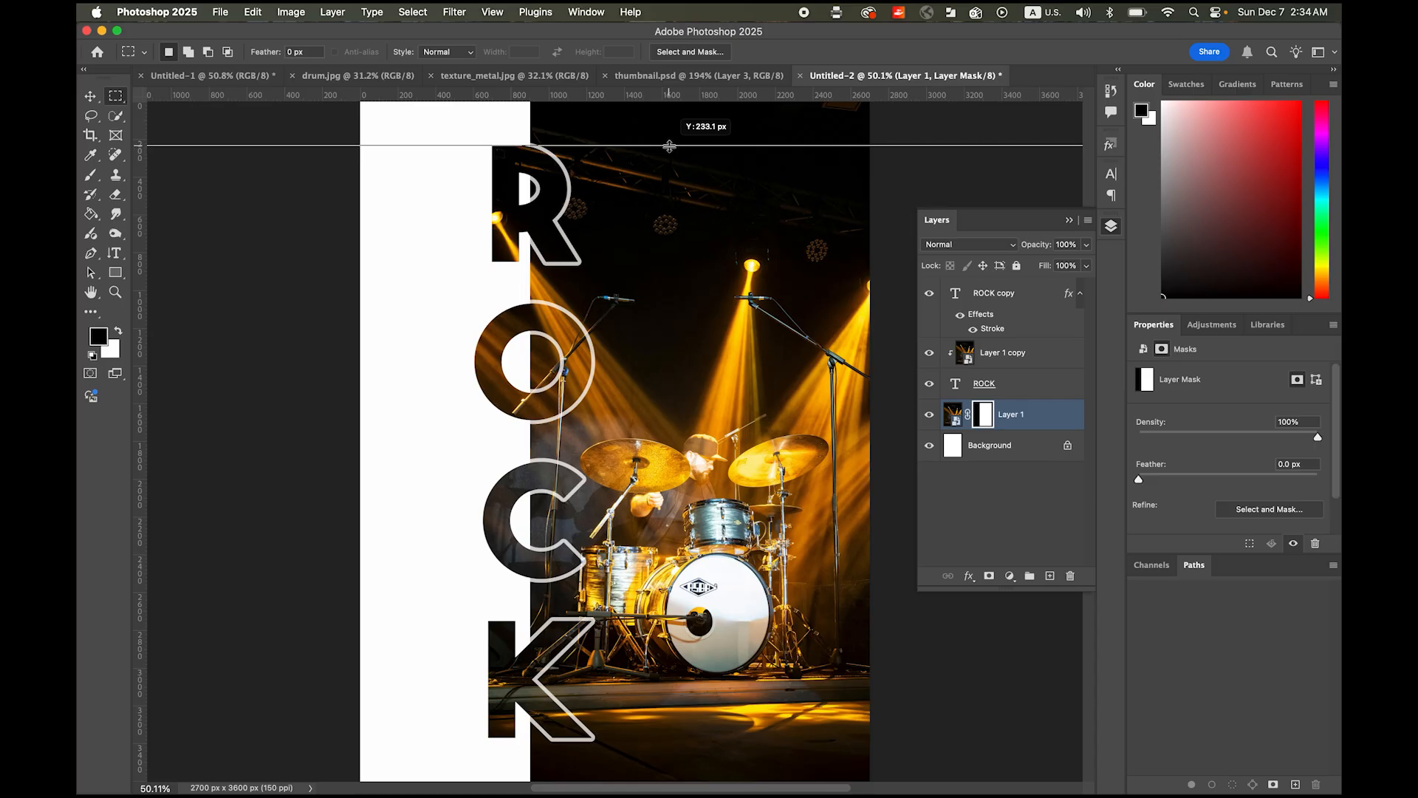
pyautogui.moveTo(669, 146); pyautogui.dragTo(669, 146)
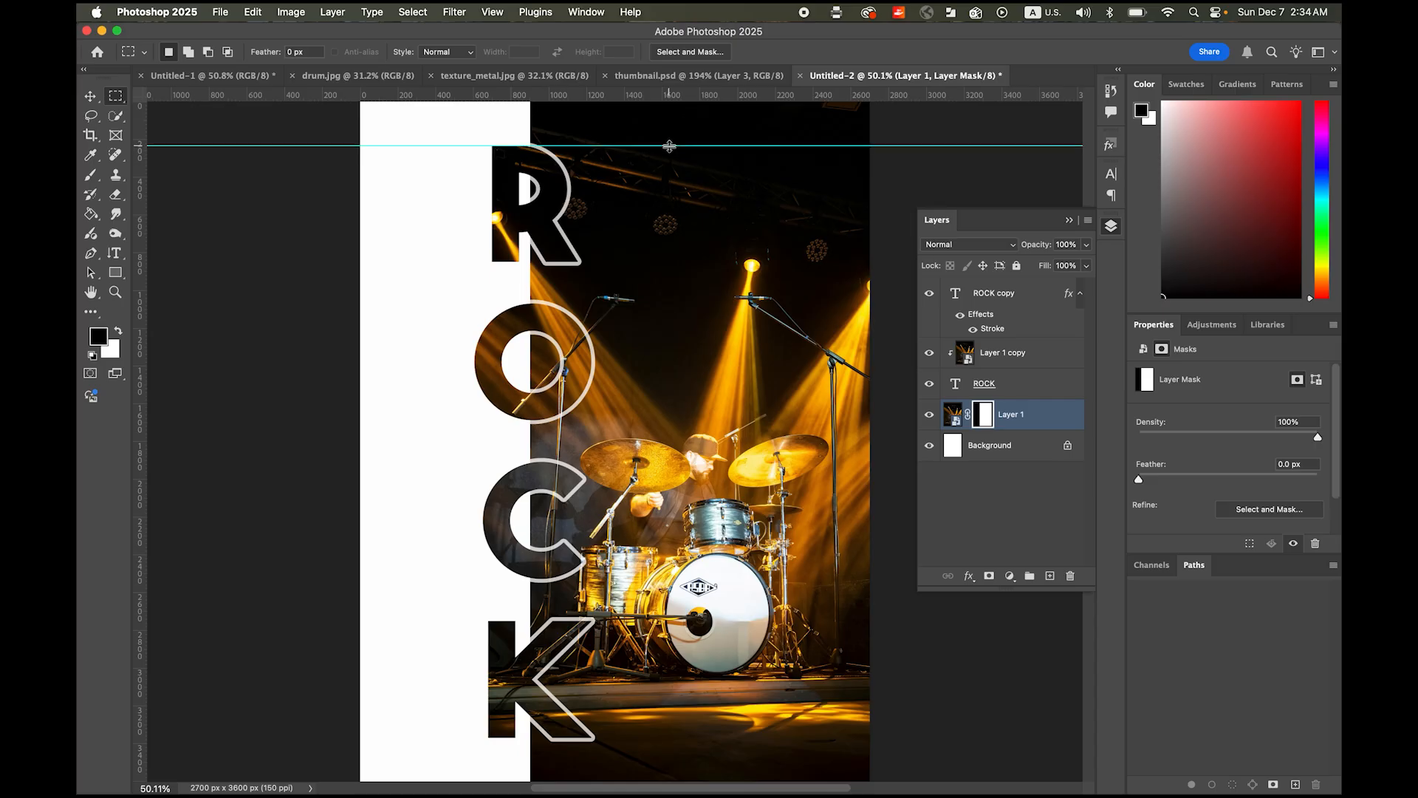
pyautogui.moveTo(675, 97); pyautogui.dragTo(665, 738)
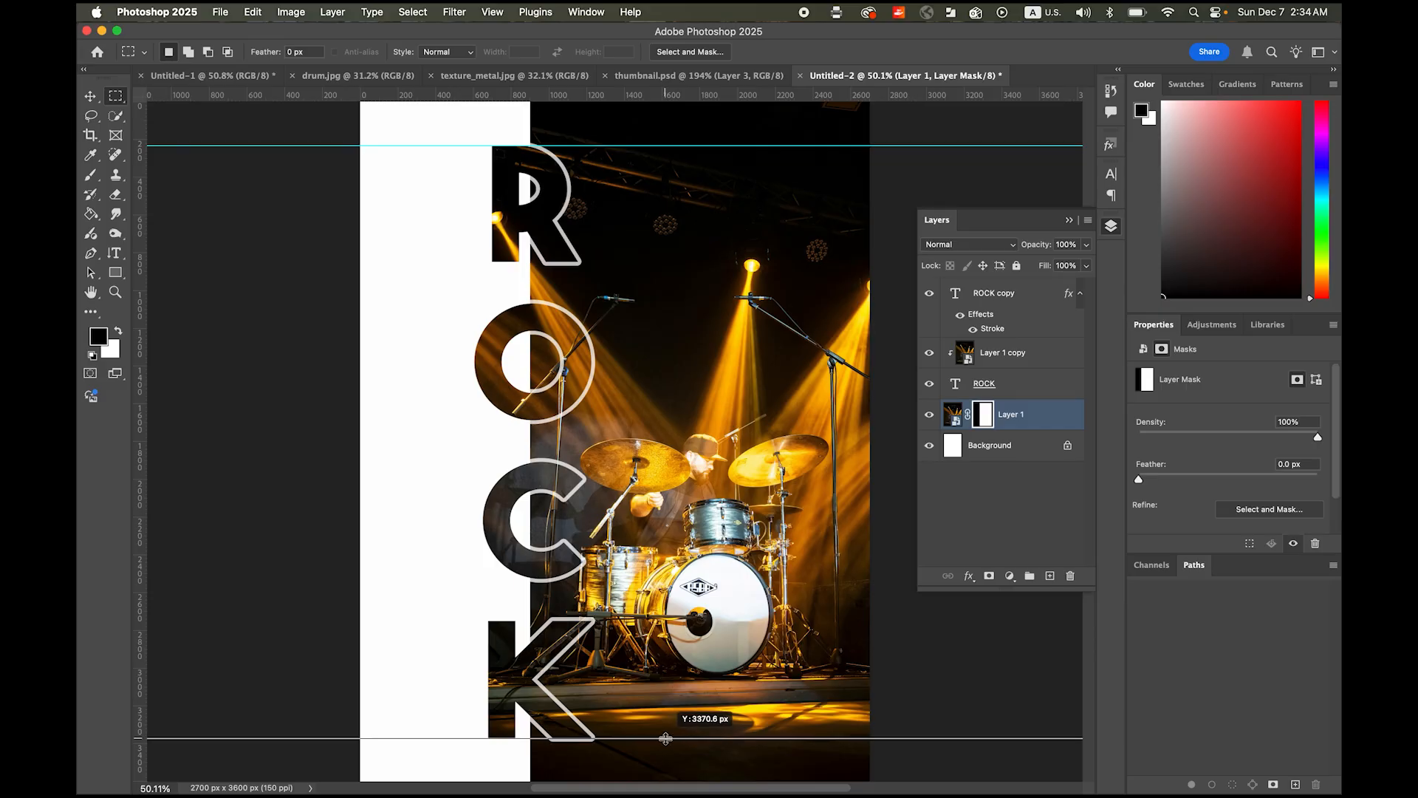
pyautogui.moveTo(665, 738); pyautogui.dragTo(665, 738)
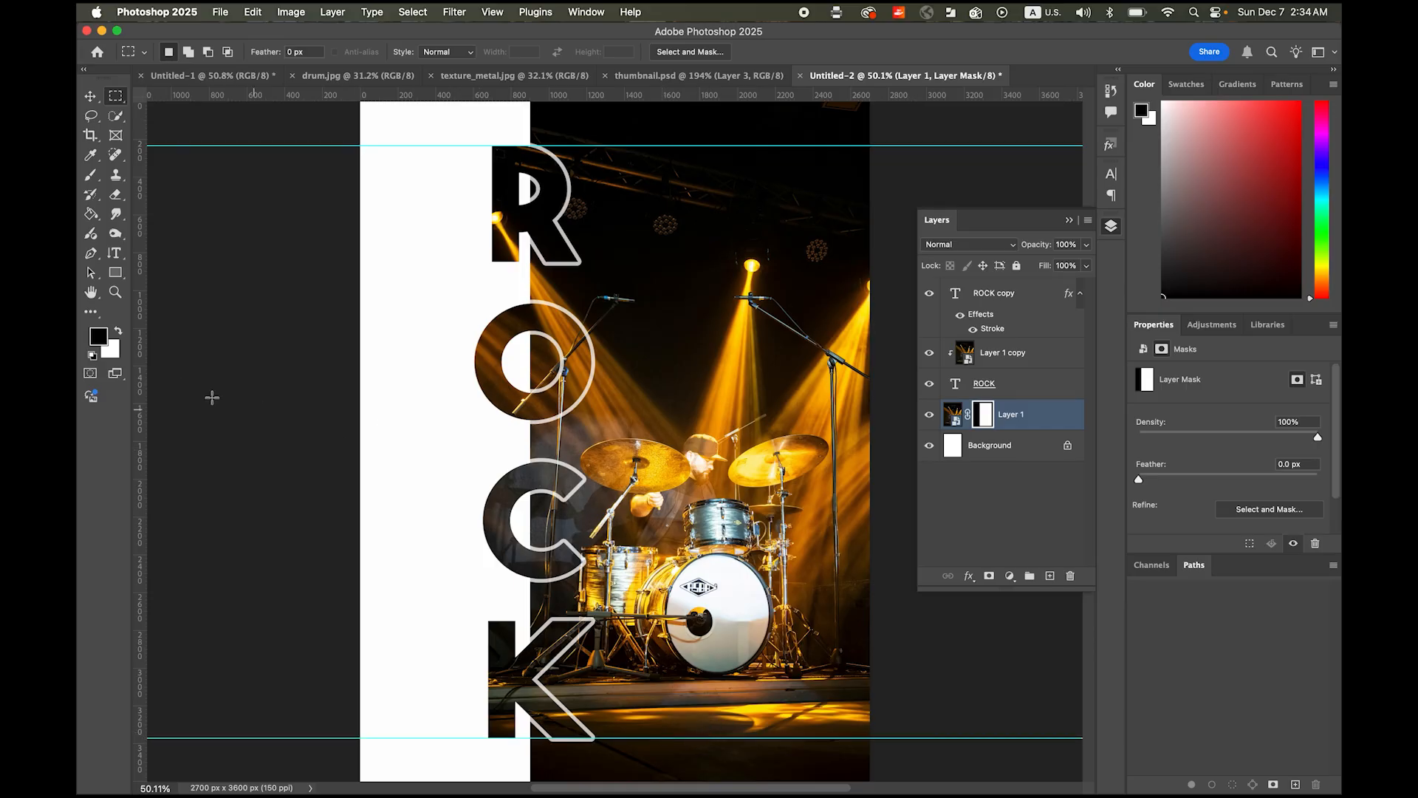
pyautogui.moveTo(139, 385); pyautogui.dragTo(390, 427)
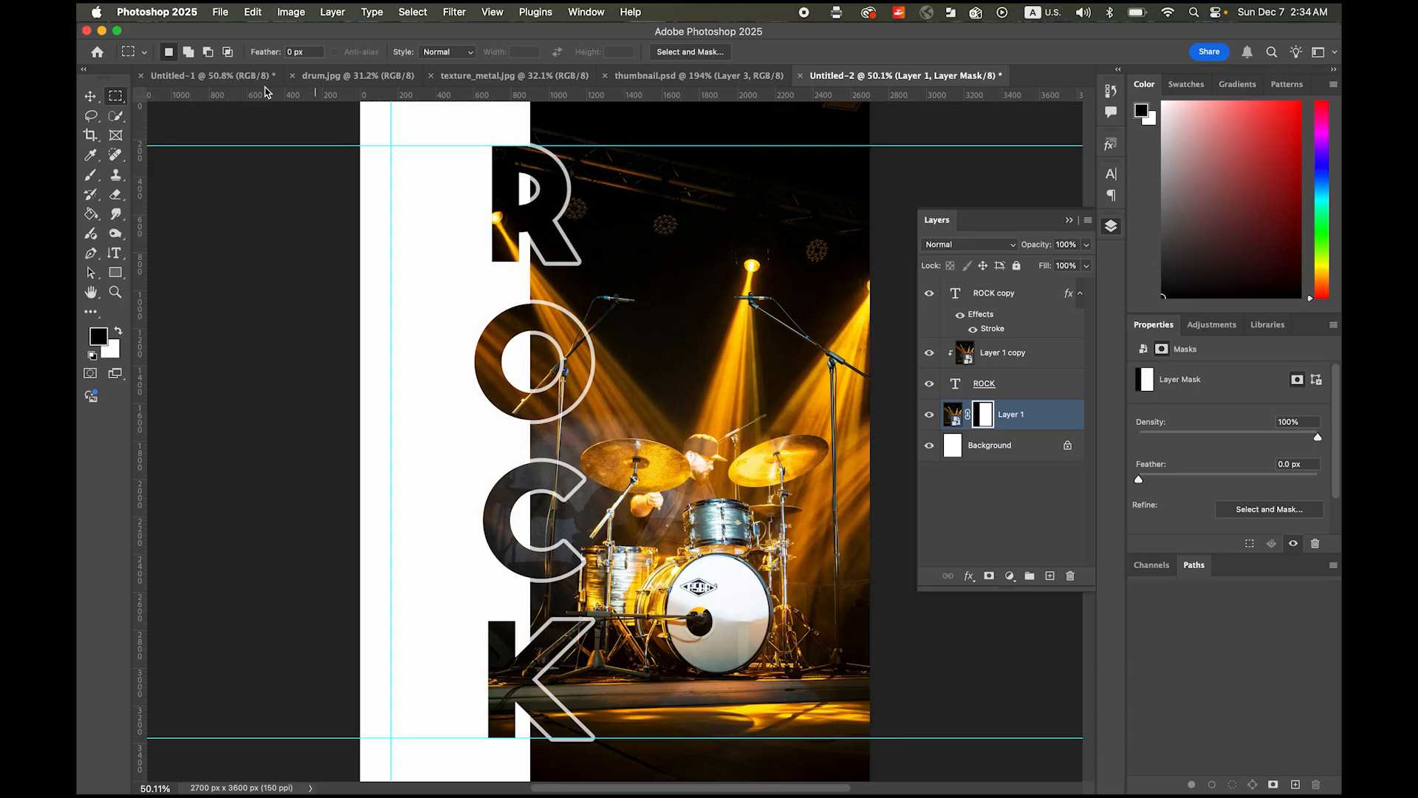
# Step: Select the Shattered Silence text layer in the Untitled-1 document and show its character settings
pyautogui.click(236, 75)
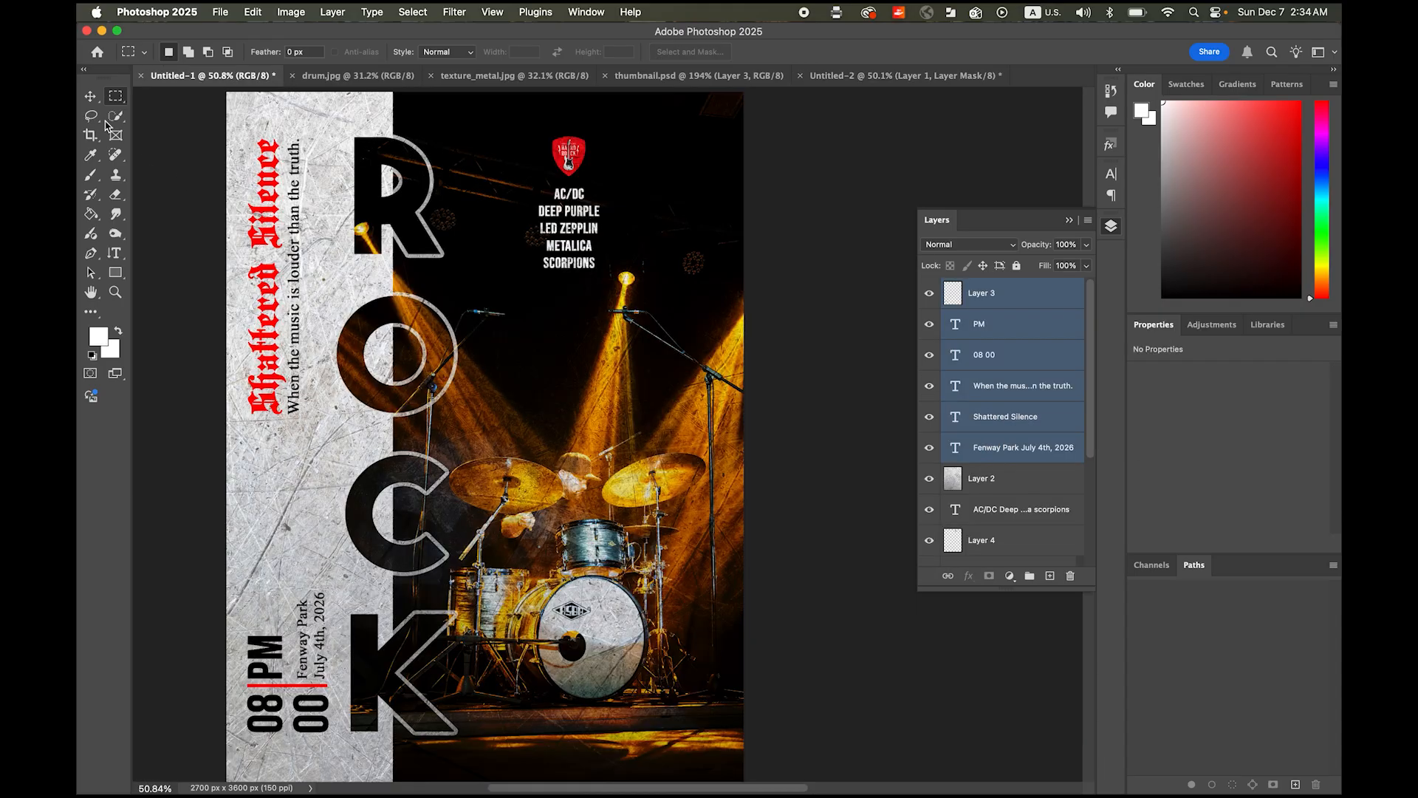
pyautogui.click(90, 99)
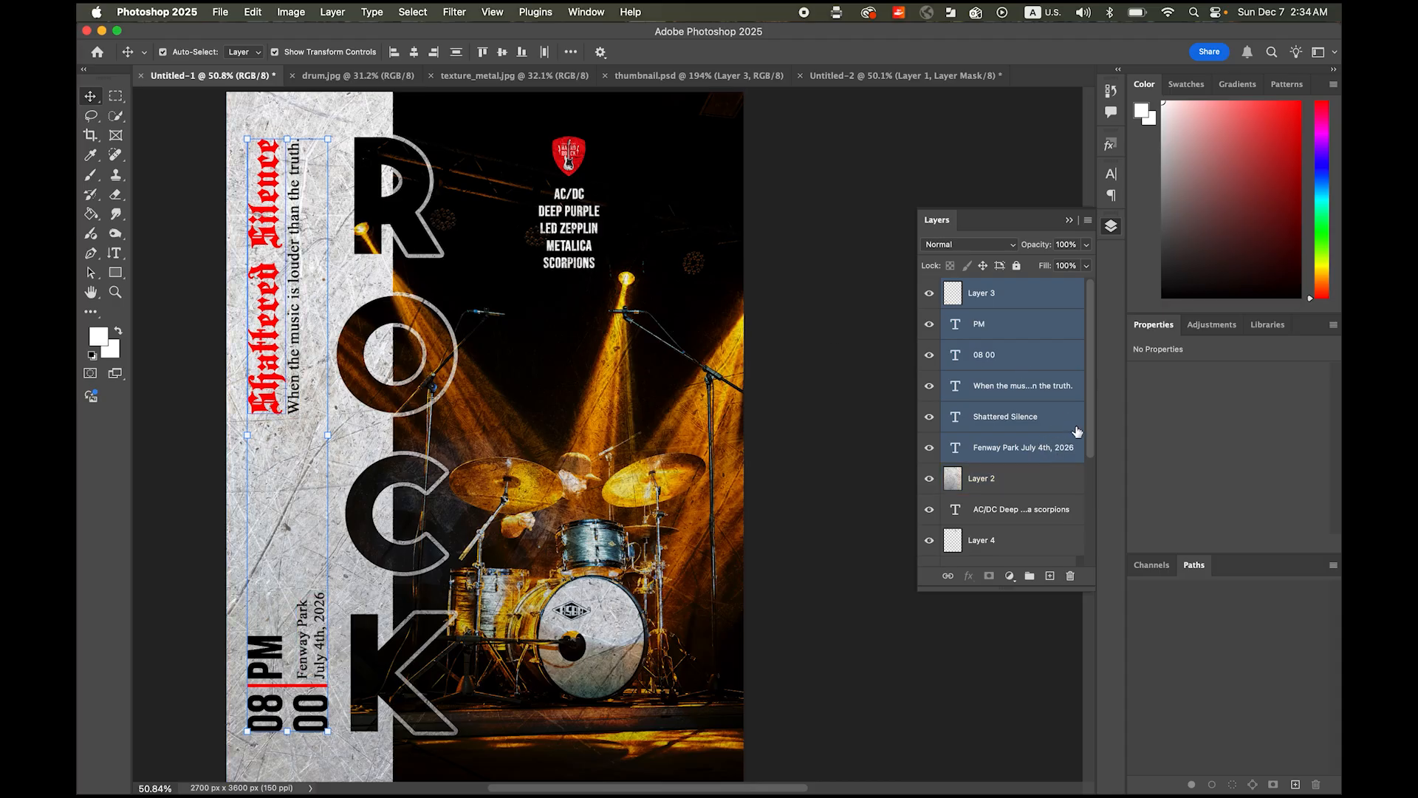
pyautogui.click(1031, 421)
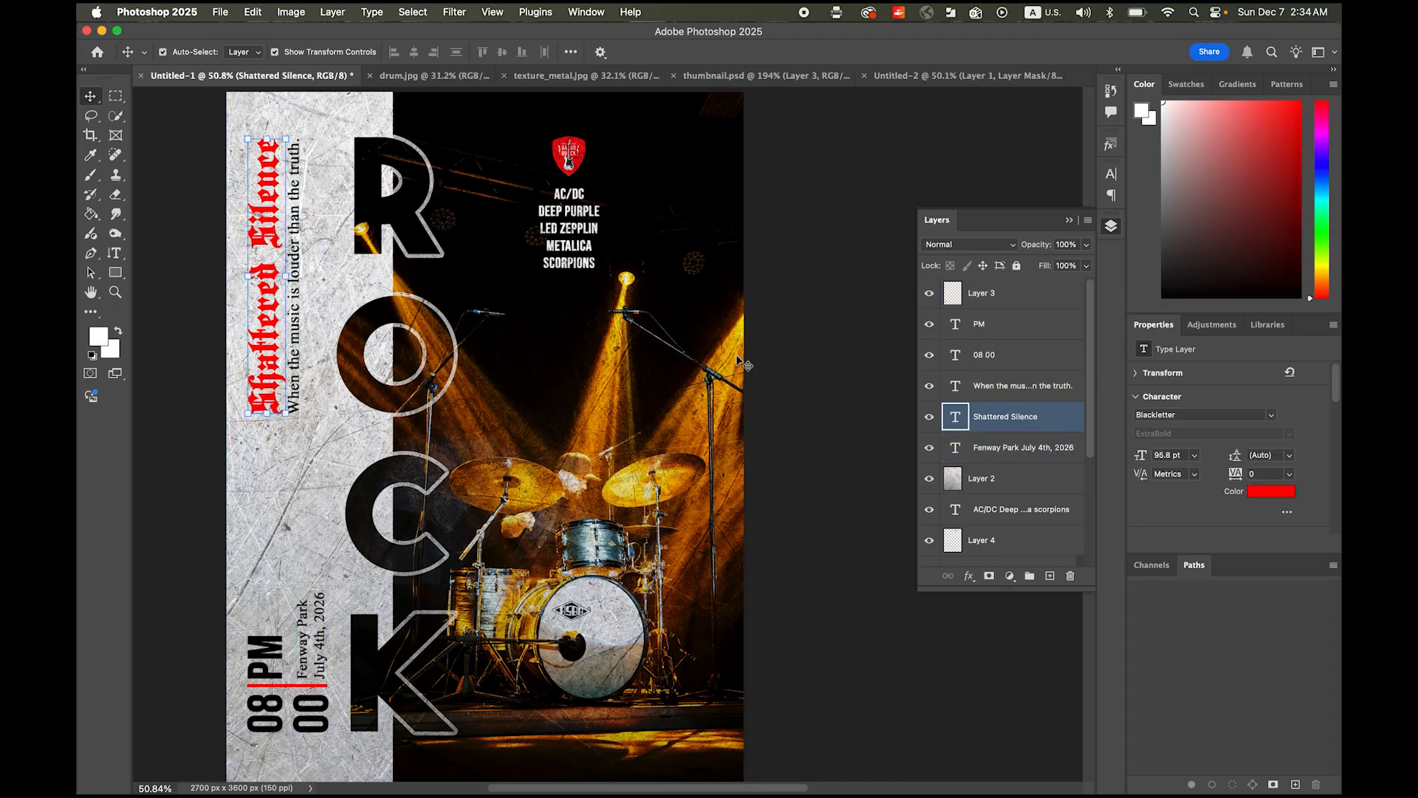
pyautogui.keyDown('super'); pyautogui.click(994, 478); pyautogui.keyUp('super')
pyautogui.click(296, 296)
pyautogui.click(264, 300)
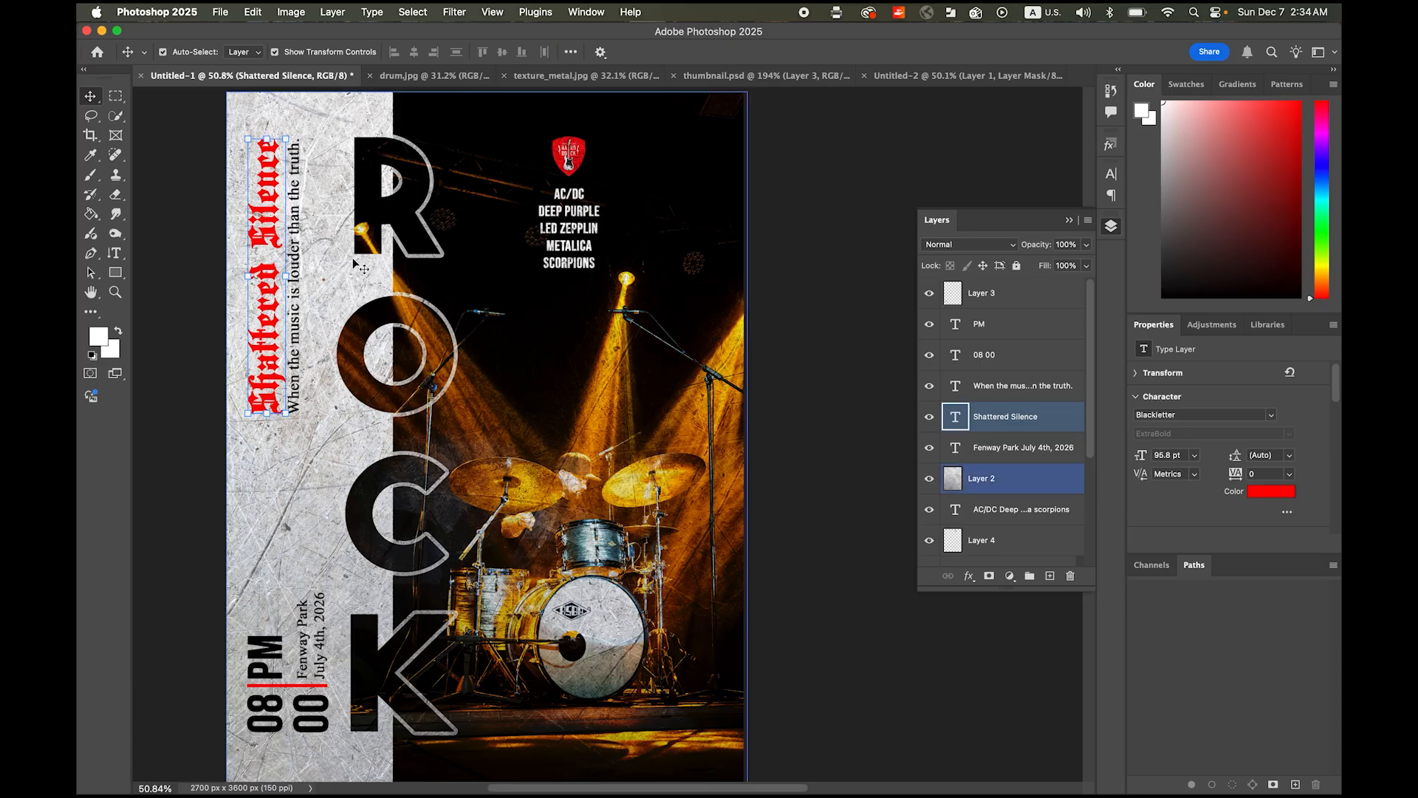
pyautogui.click(1112, 173)
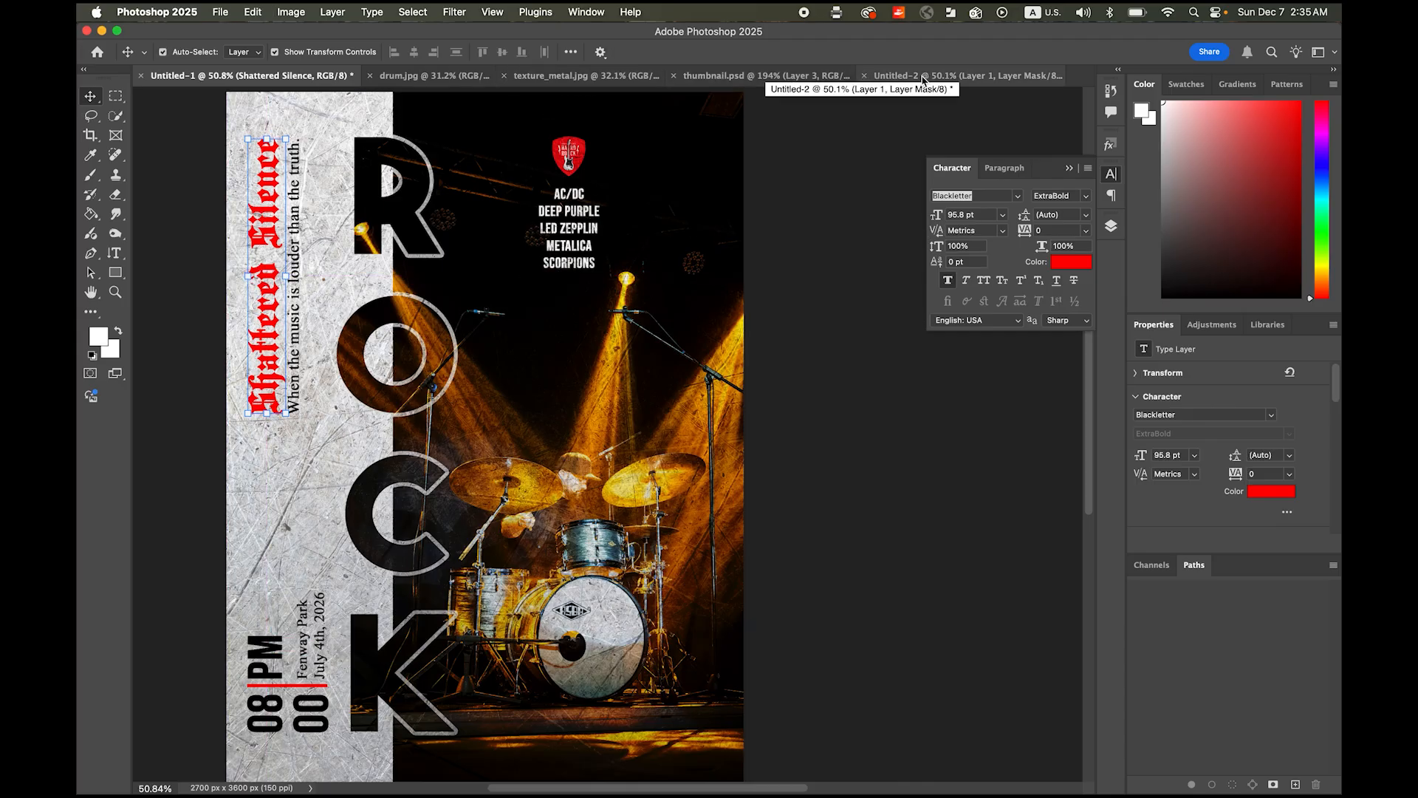
# Step: Paste the Shattered Silence title into Untitled-2 and align it with the vertical guide and the upper horizontal guide in the white strip
pyautogui.click(919, 83)
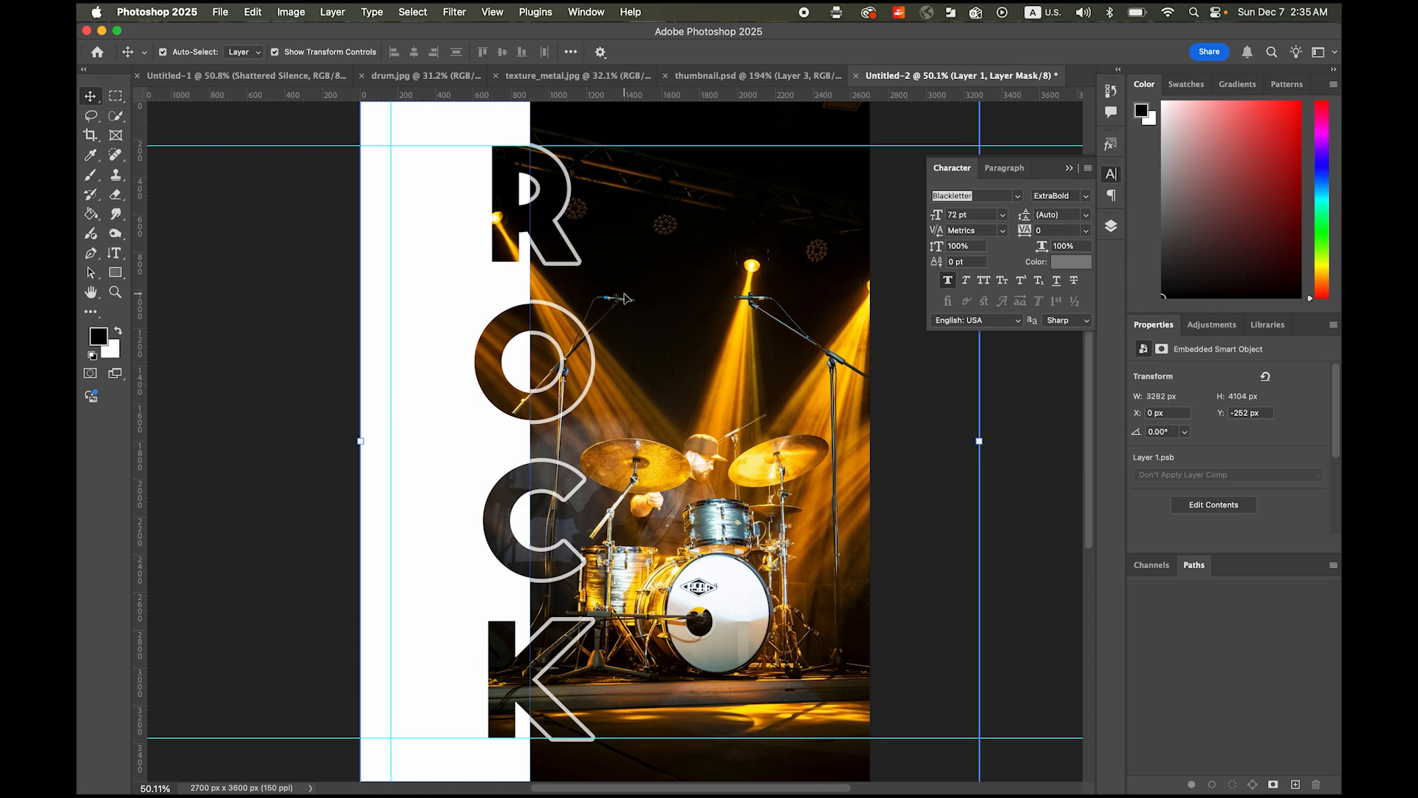
pyautogui.press('super+v')
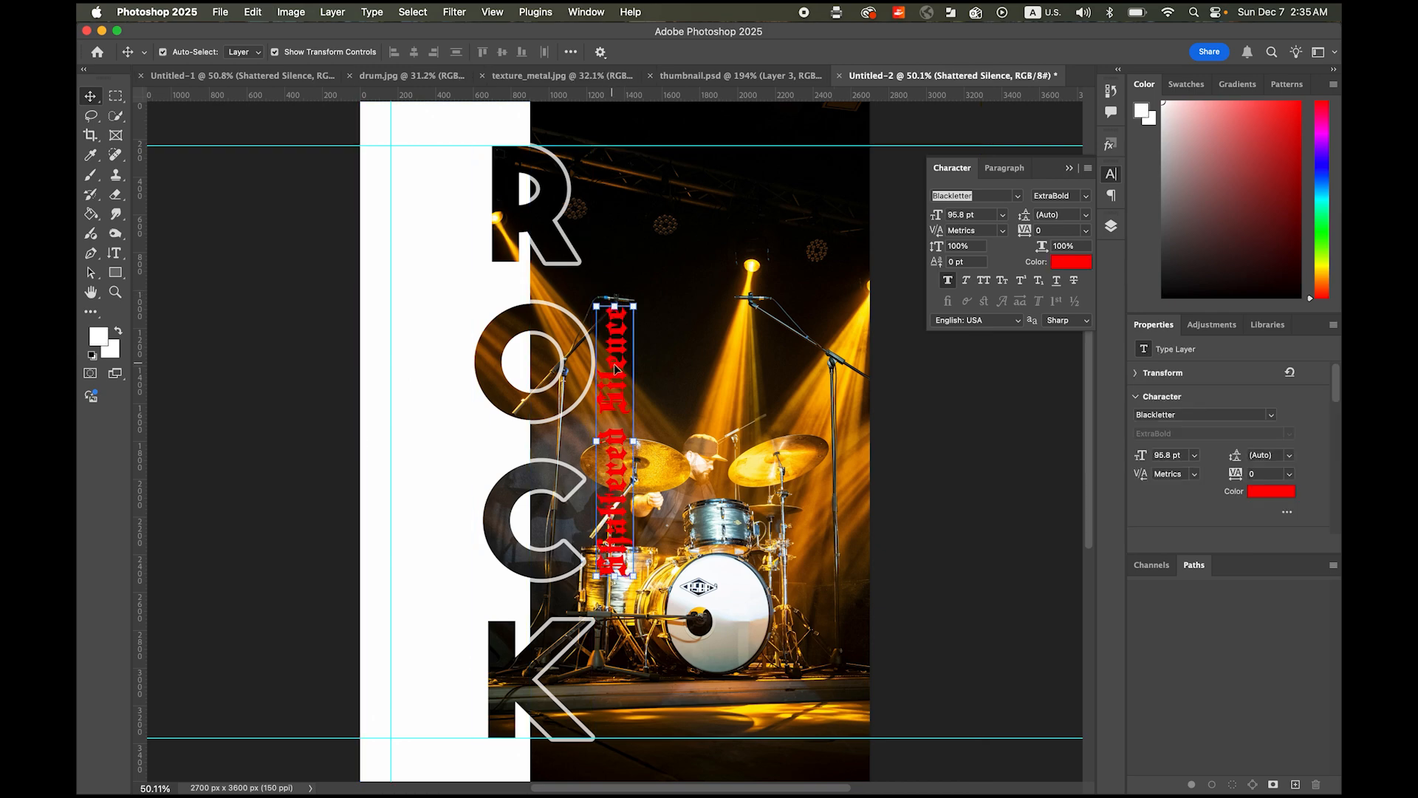
pyautogui.moveTo(616, 373); pyautogui.dragTo(408, 215)
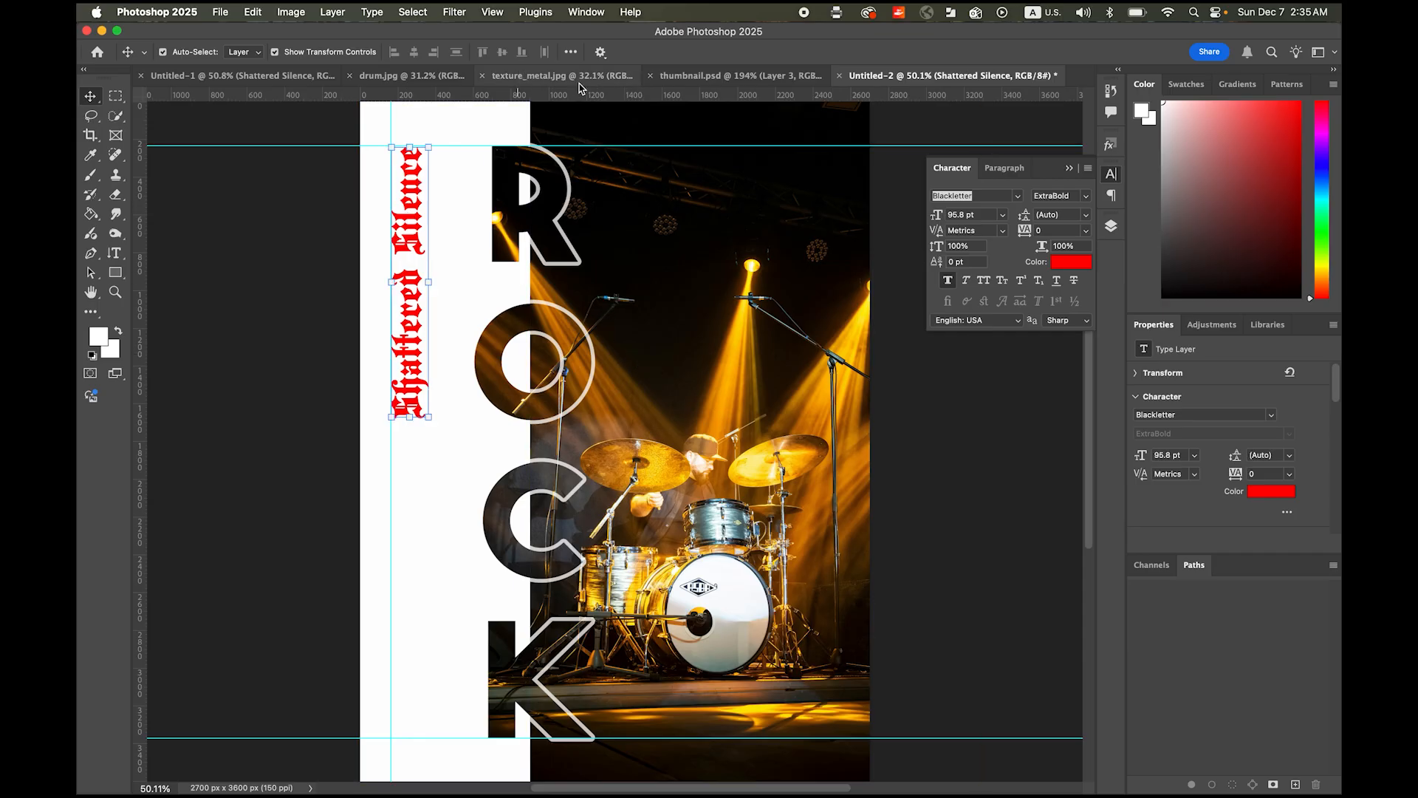
# Step: Add a horizontal guide just below the letter O and scale the Shattered Silence title to about 102.4% to reach it
pyautogui.moveTo(665, 95); pyautogui.dragTo(623, 424)
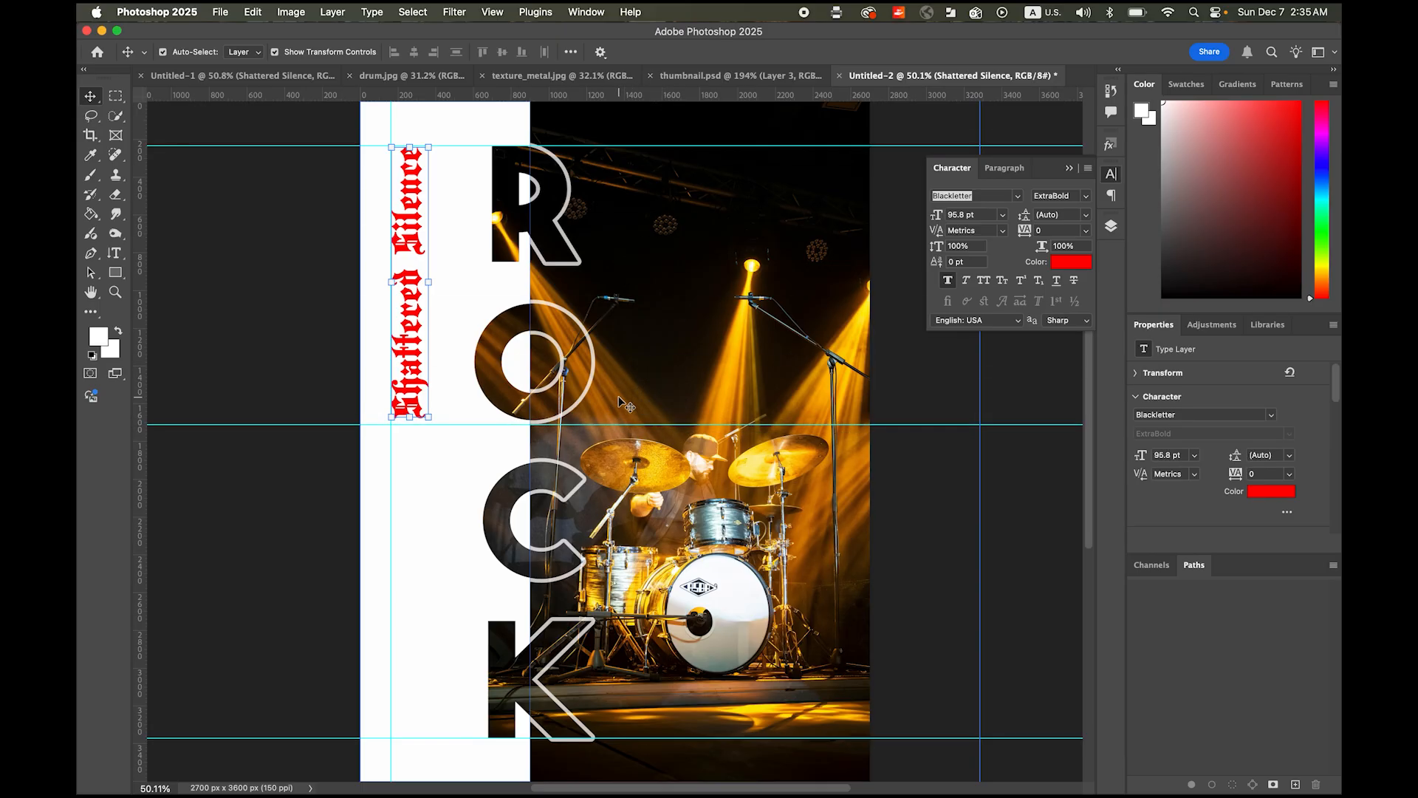
pyautogui.moveTo(432, 418); pyautogui.dragTo(434, 424)
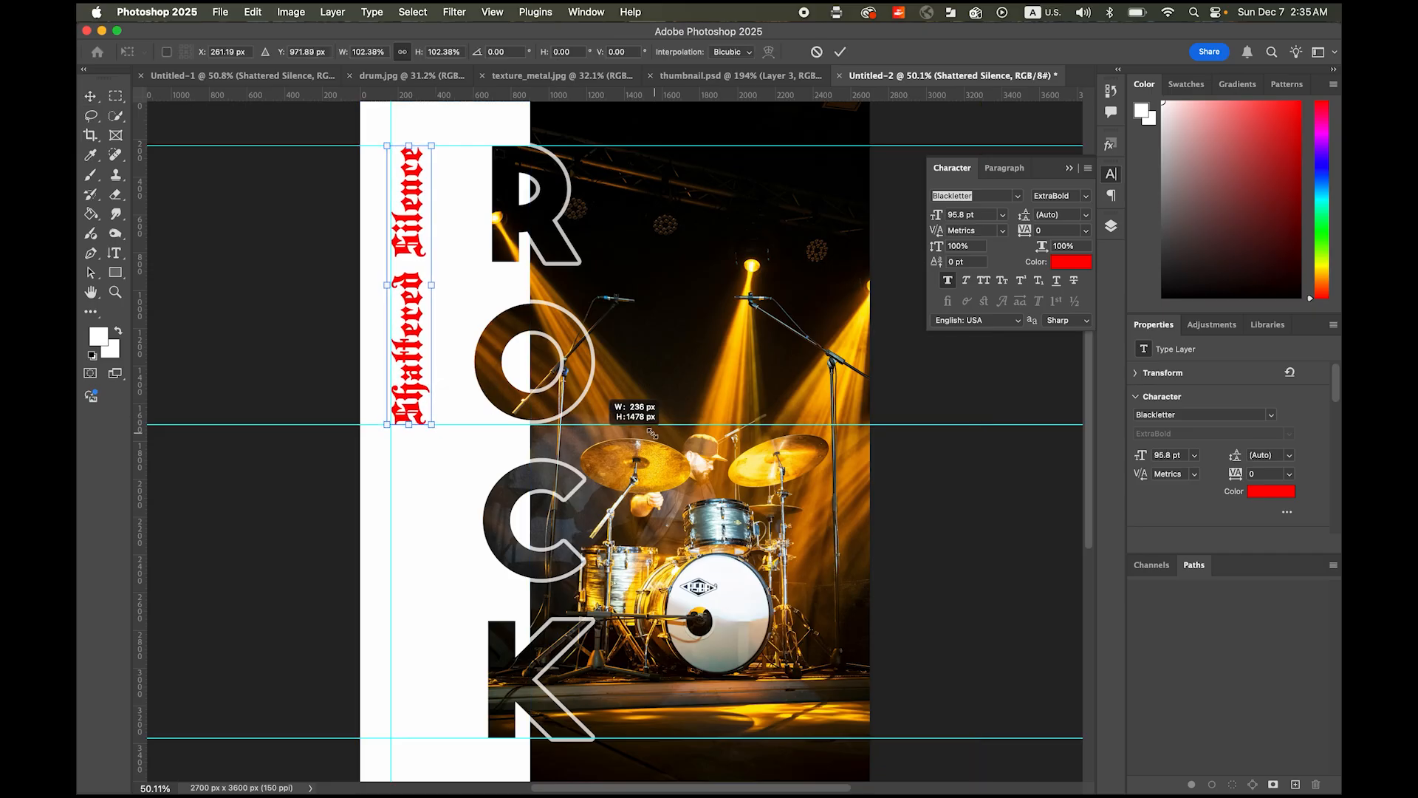
pyautogui.press('Return')
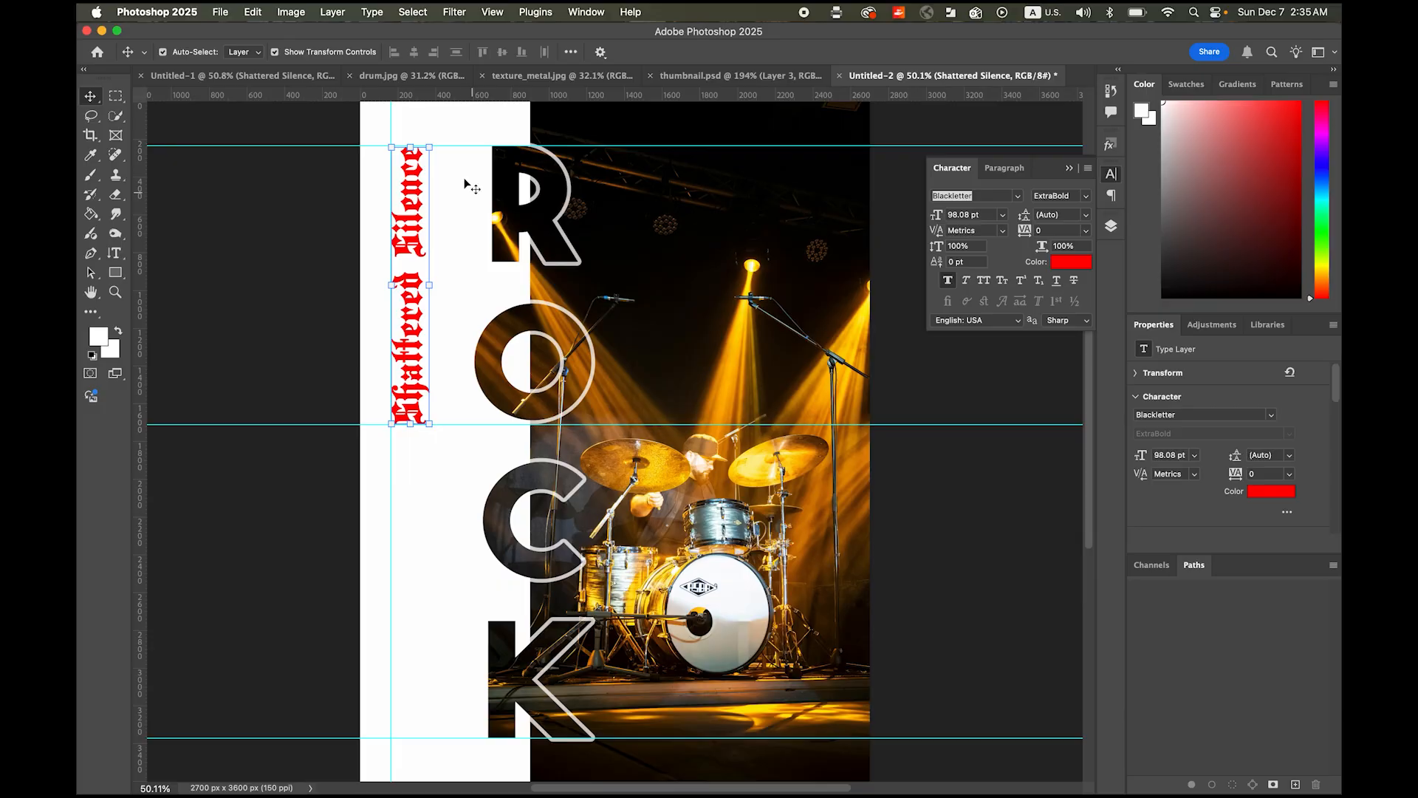
# Step: Copy the tagline "When the music is louder than the truth." from Untitled-1 into Untitled-2 and place it vertically alongside the Shattered Silence title
pyautogui.click(288, 76)
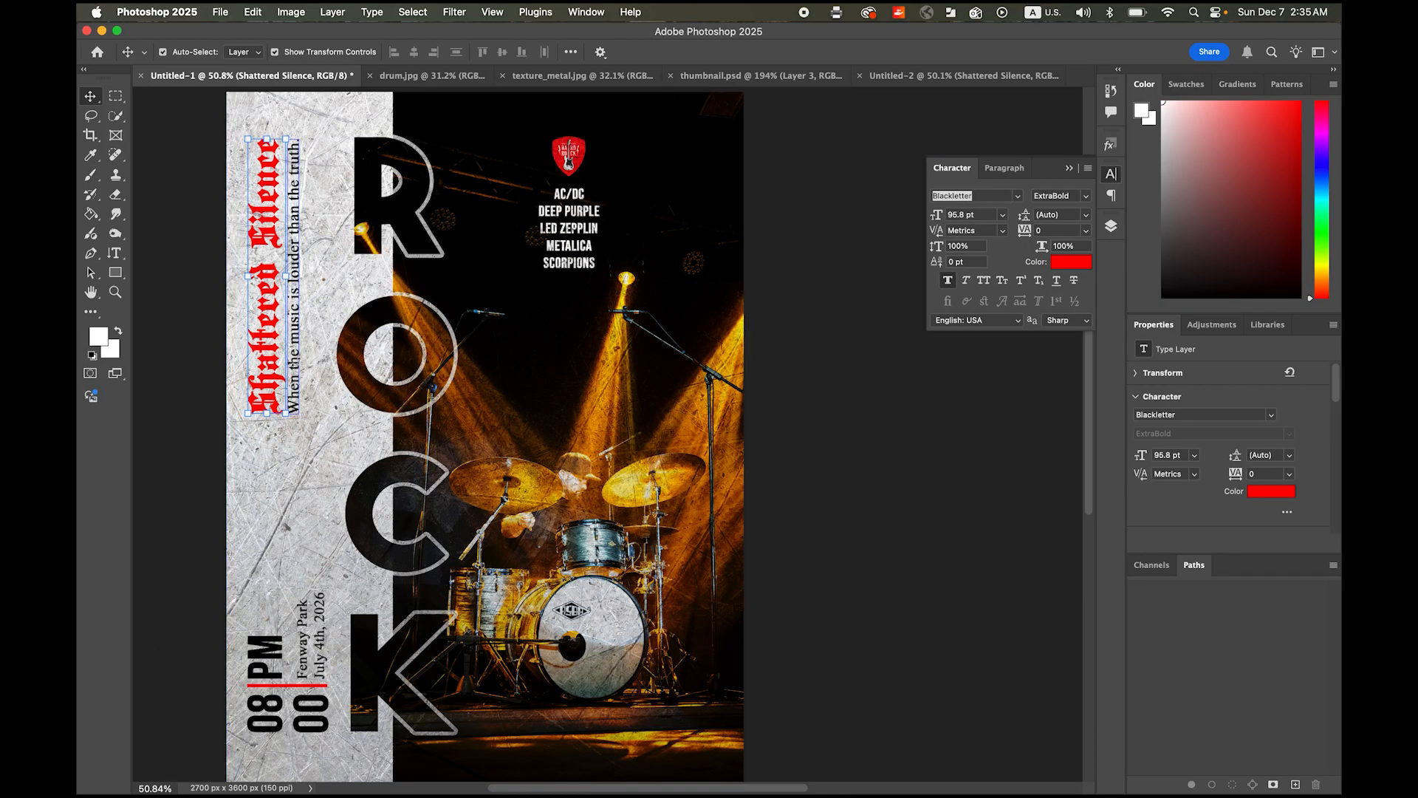
pyautogui.press('super+t')
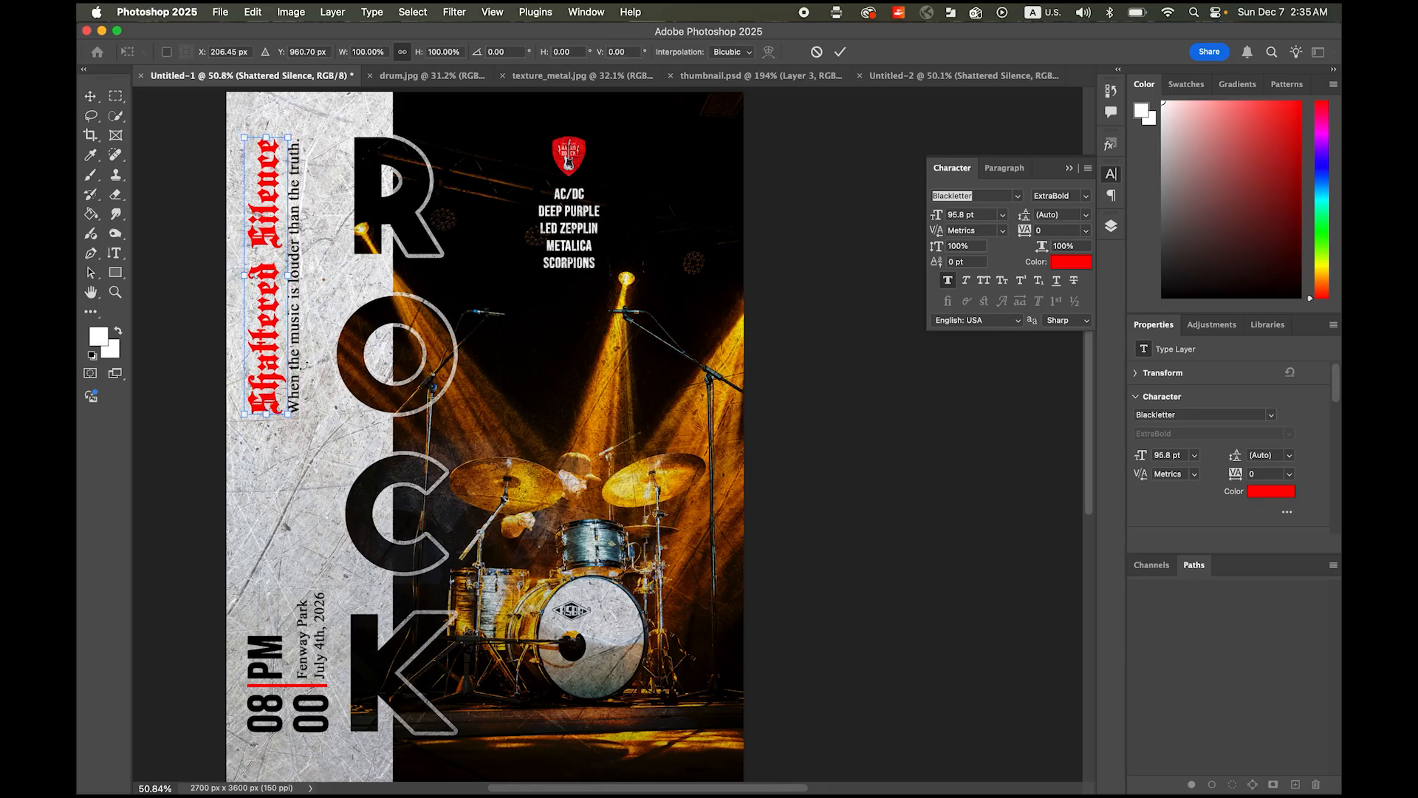
pyautogui.click(90, 96)
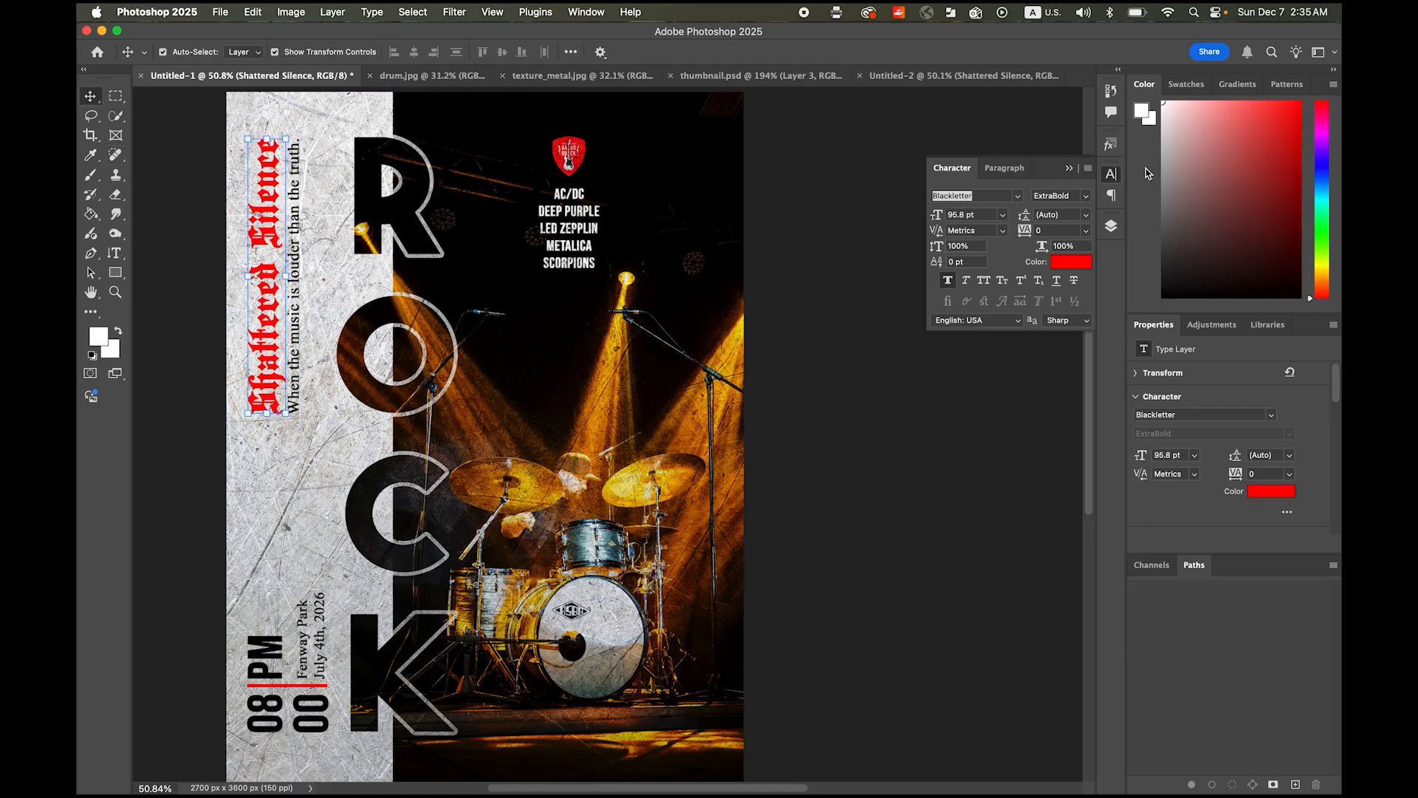
pyautogui.click(1113, 179)
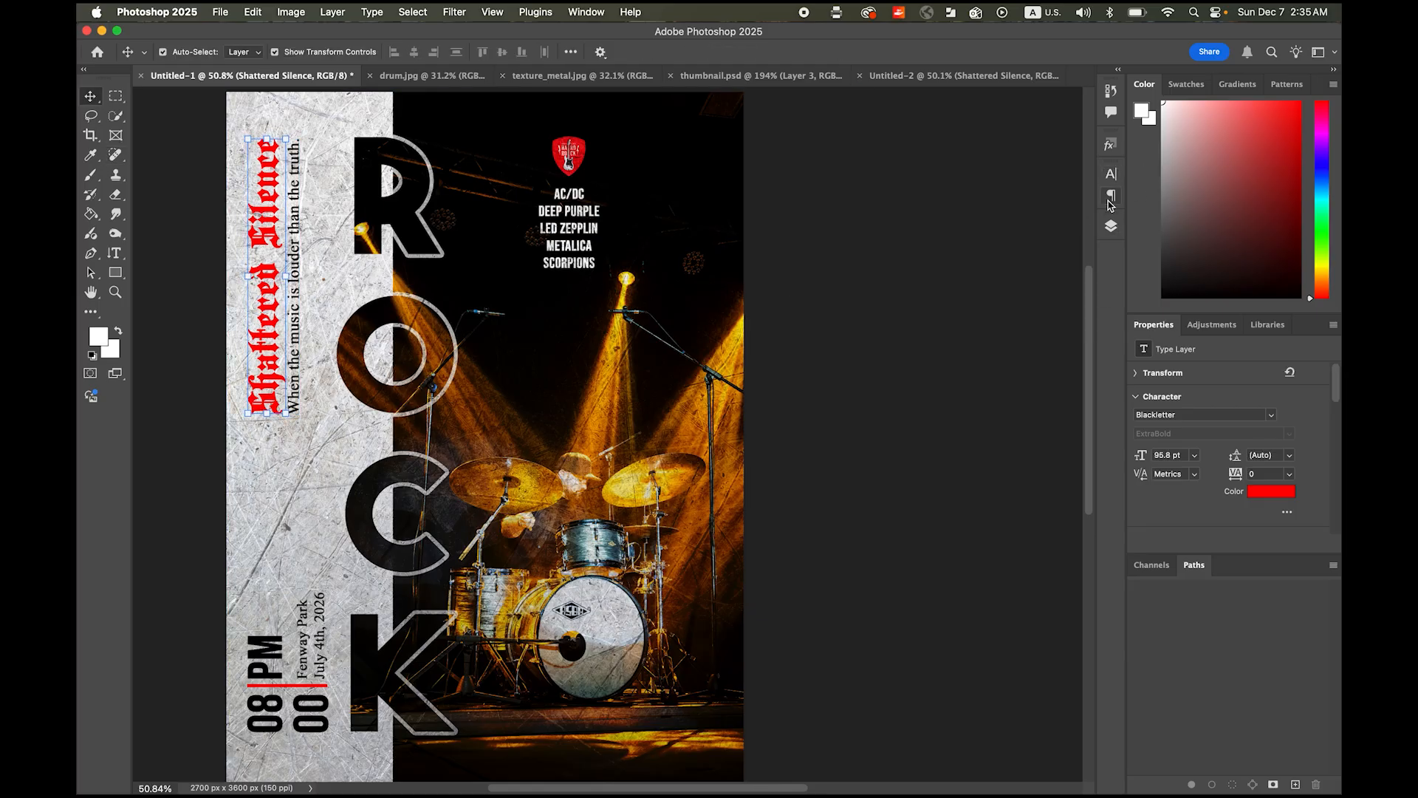
pyautogui.click(1111, 227)
pyautogui.click(1027, 386)
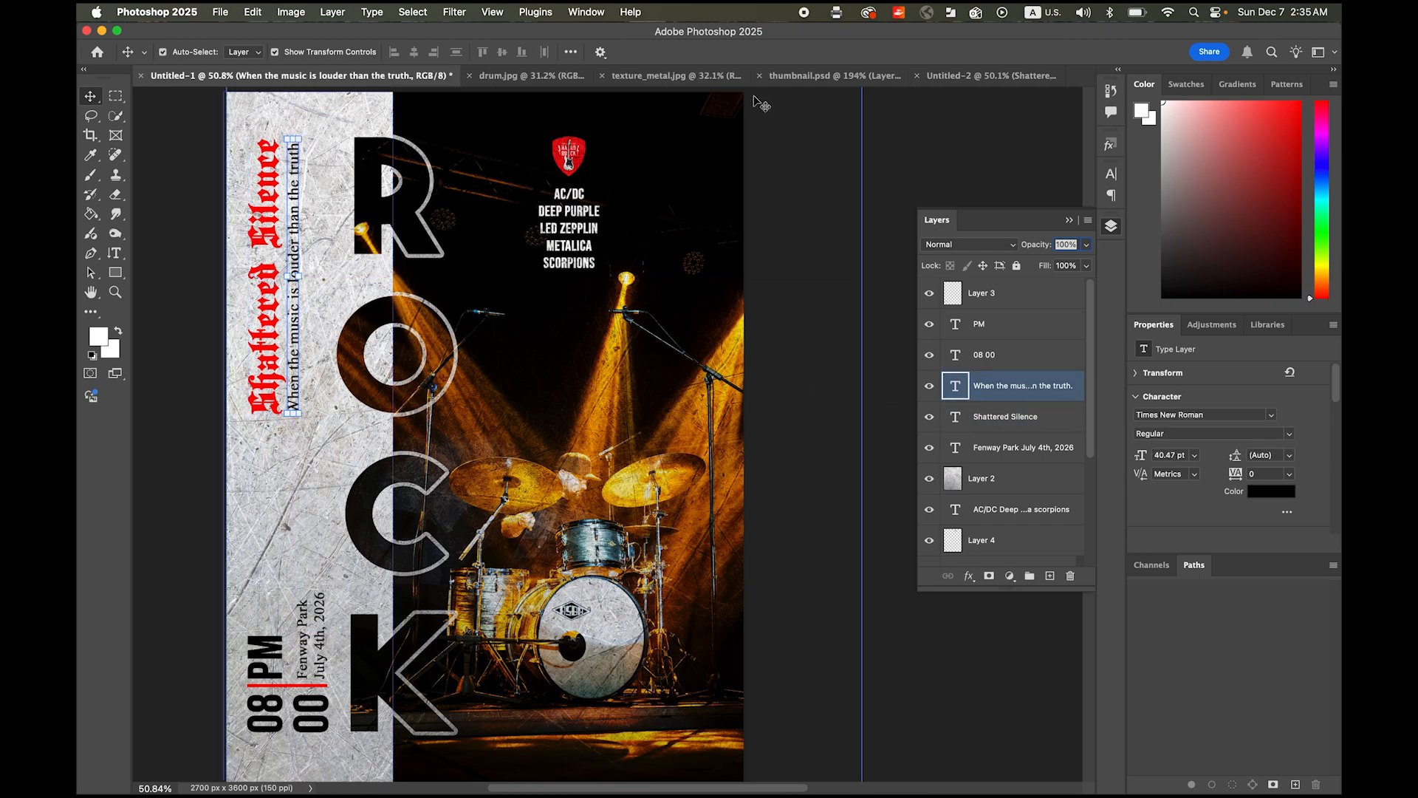
pyautogui.click(956, 77)
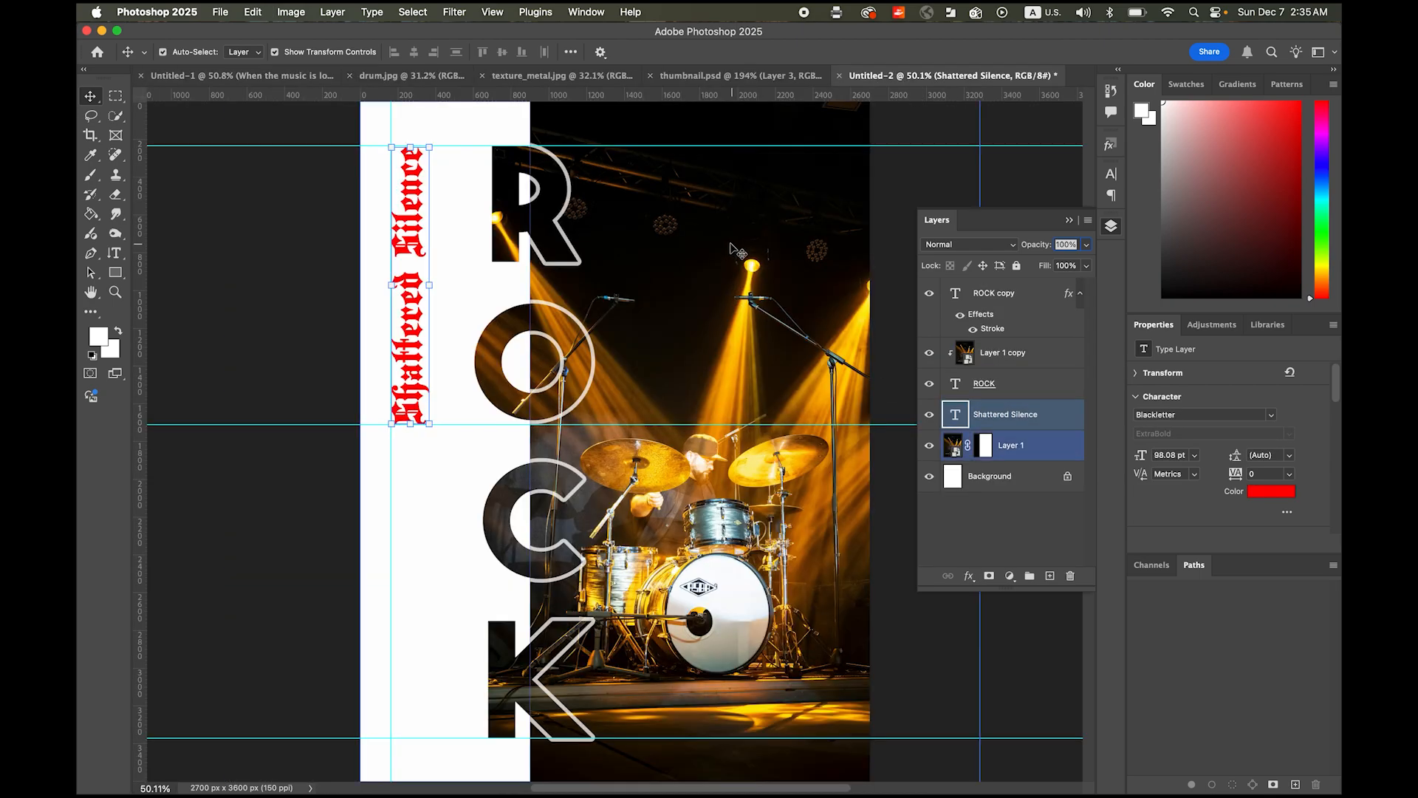
pyautogui.write('When the music is louder than the truth.')
pyautogui.moveTo(617, 401); pyautogui.dragTo(437, 247)
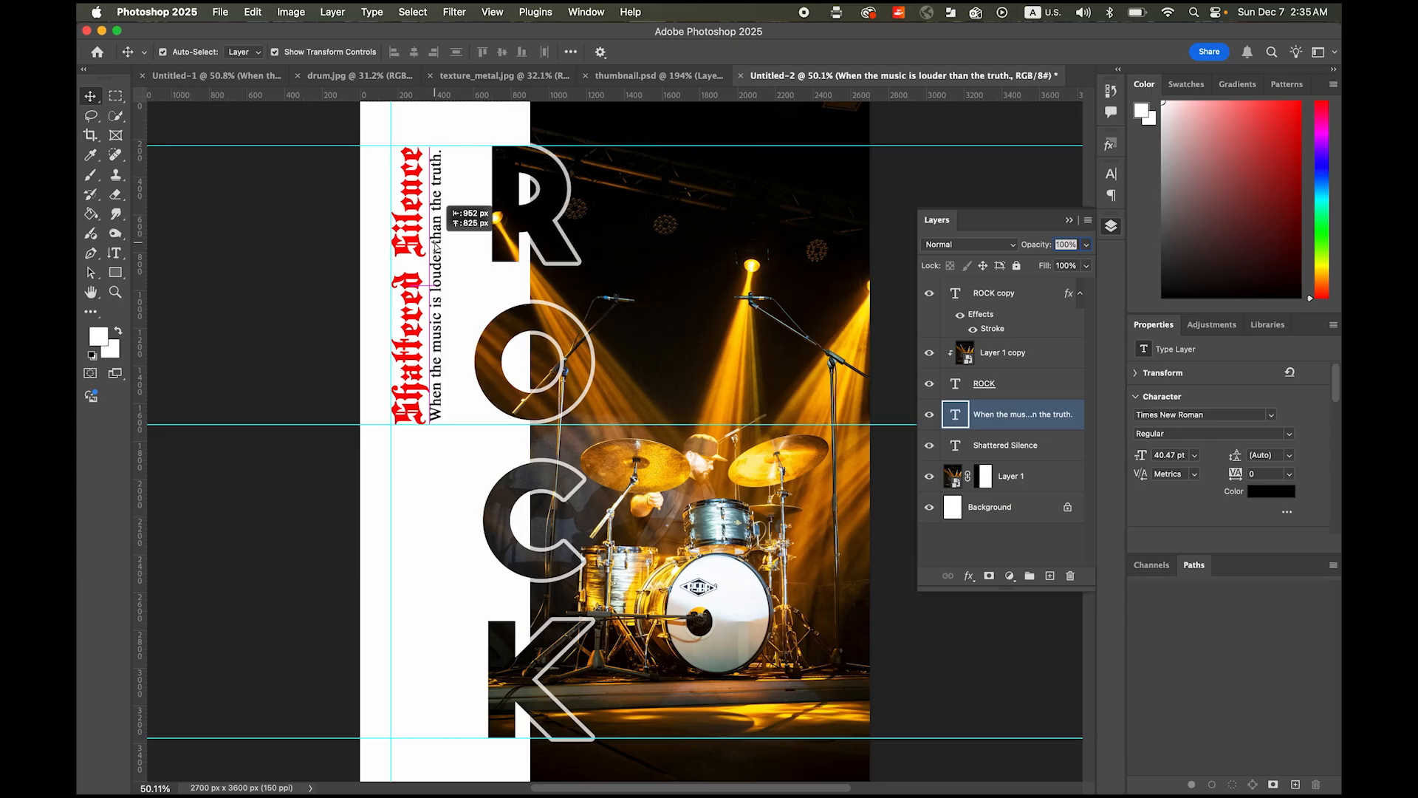
pyautogui.moveTo(437, 248); pyautogui.dragTo(438, 246)
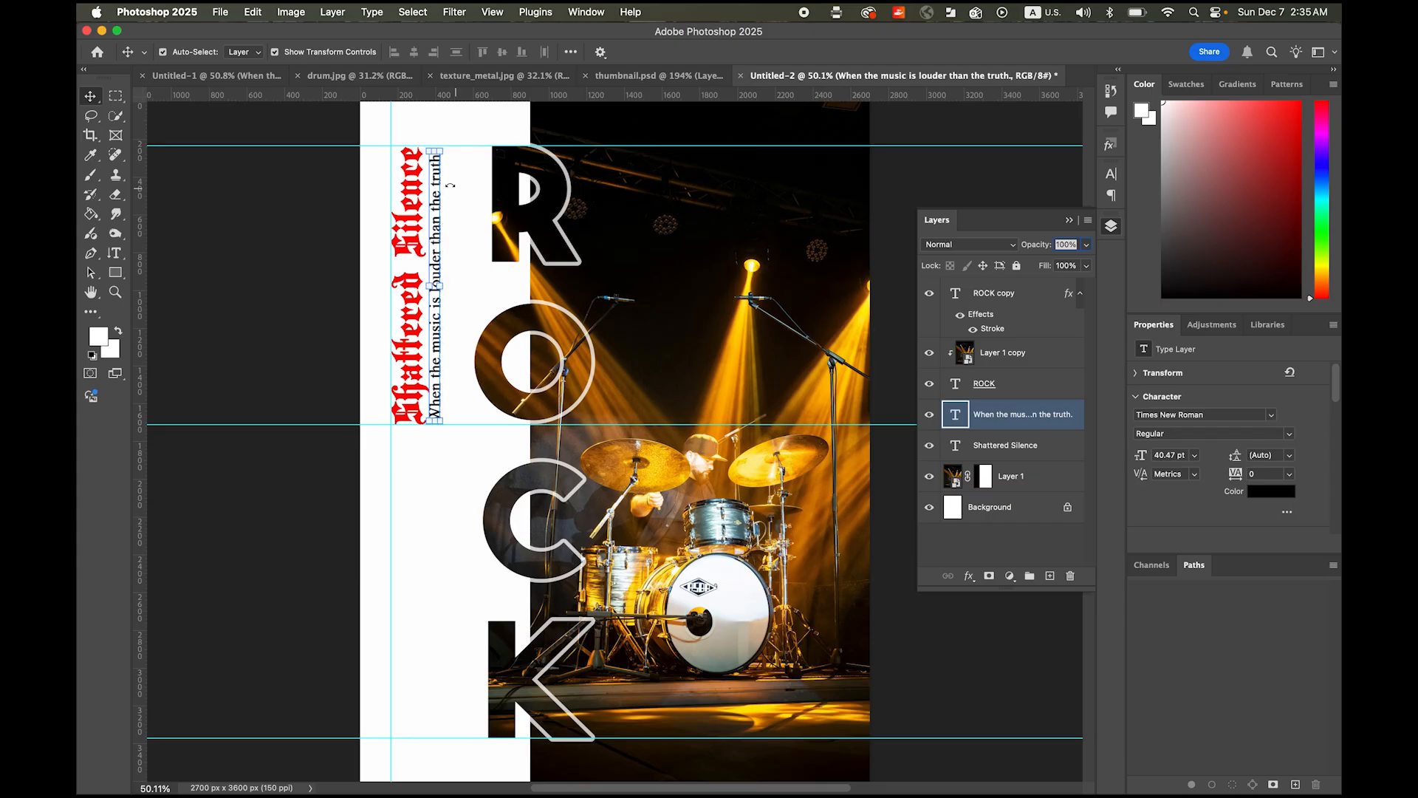
# Step: Scale the tagline to about 101.6% so it extends up to the upper guide, and apply the transform
pyautogui.click(617, 222)
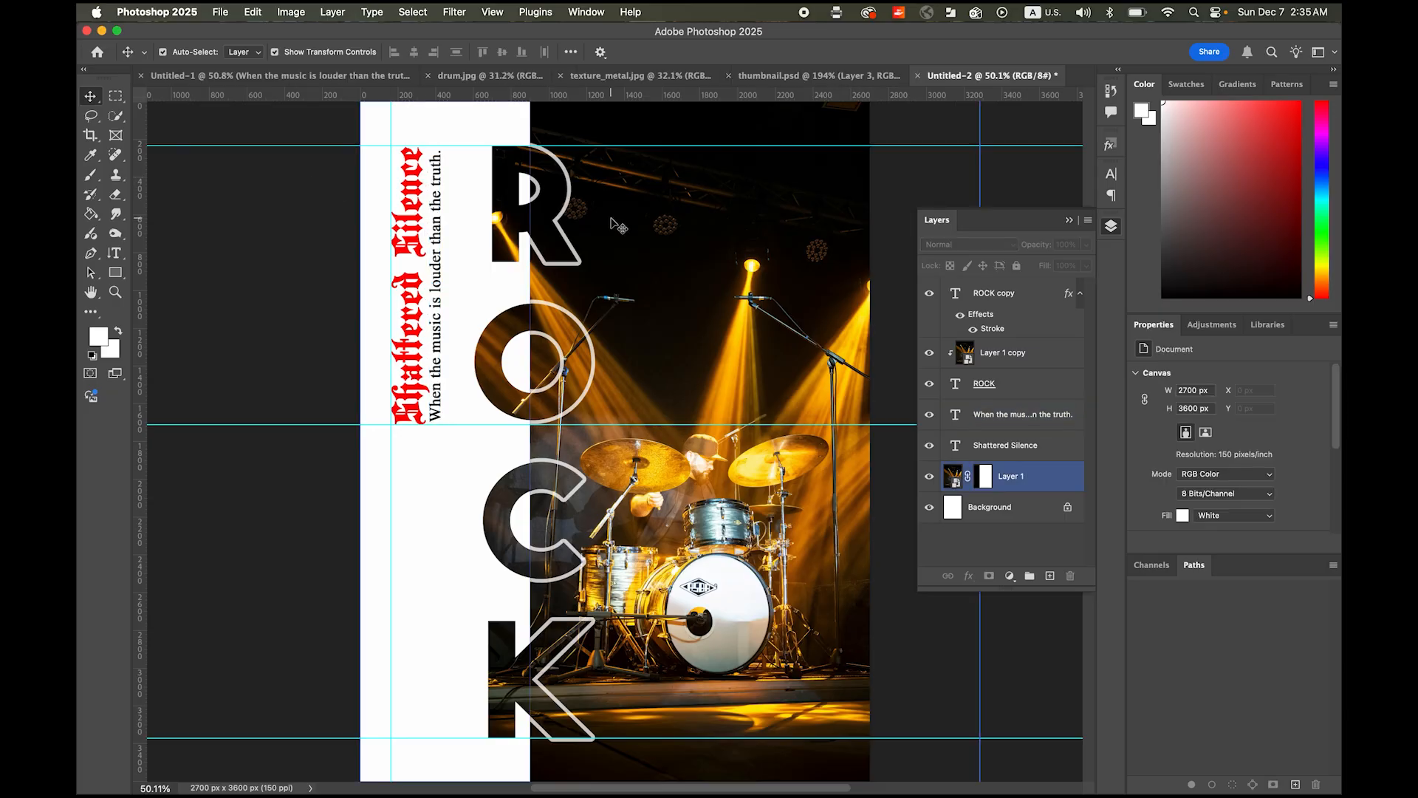
pyautogui.click(437, 229)
pyautogui.moveTo(442, 150); pyautogui.dragTo(446, 144)
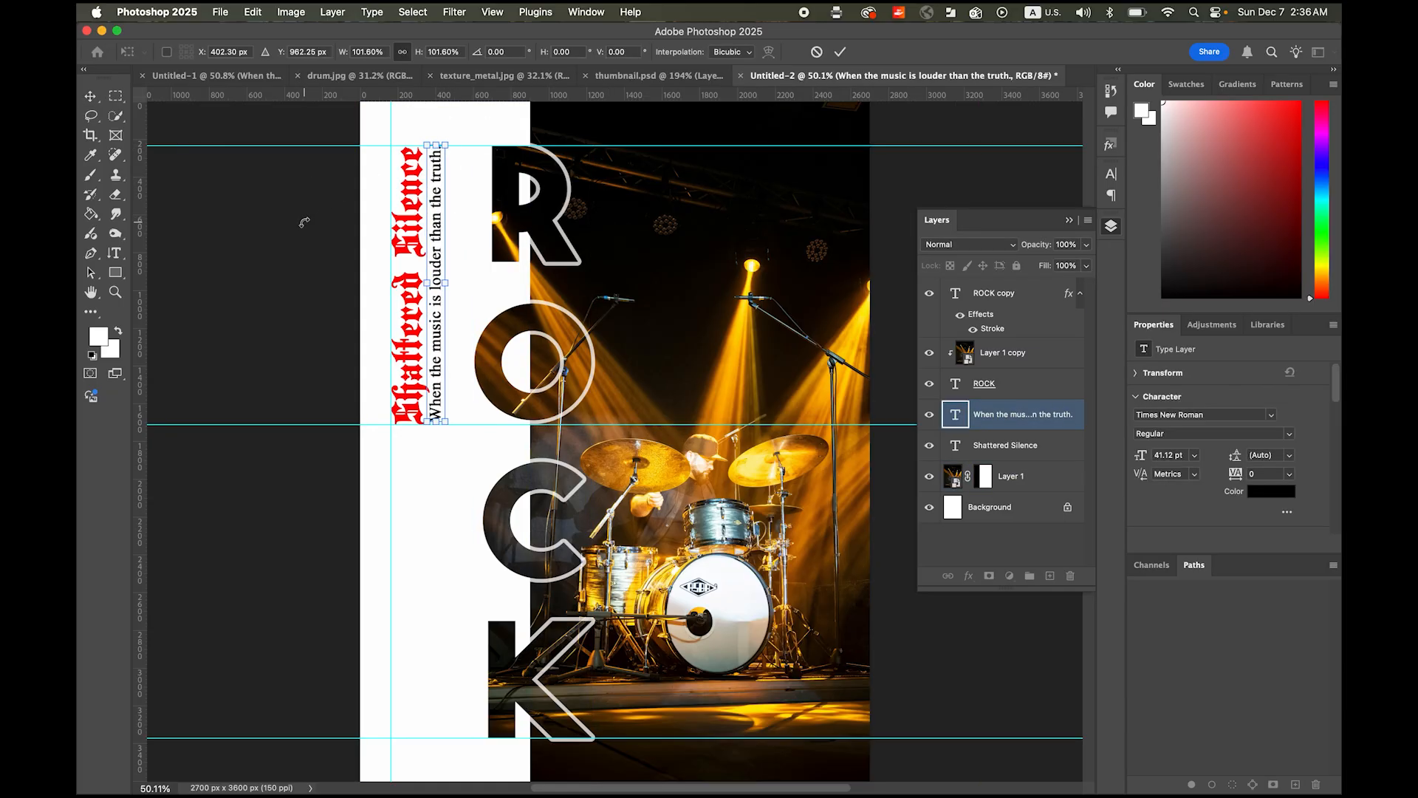
pyautogui.click(840, 51)
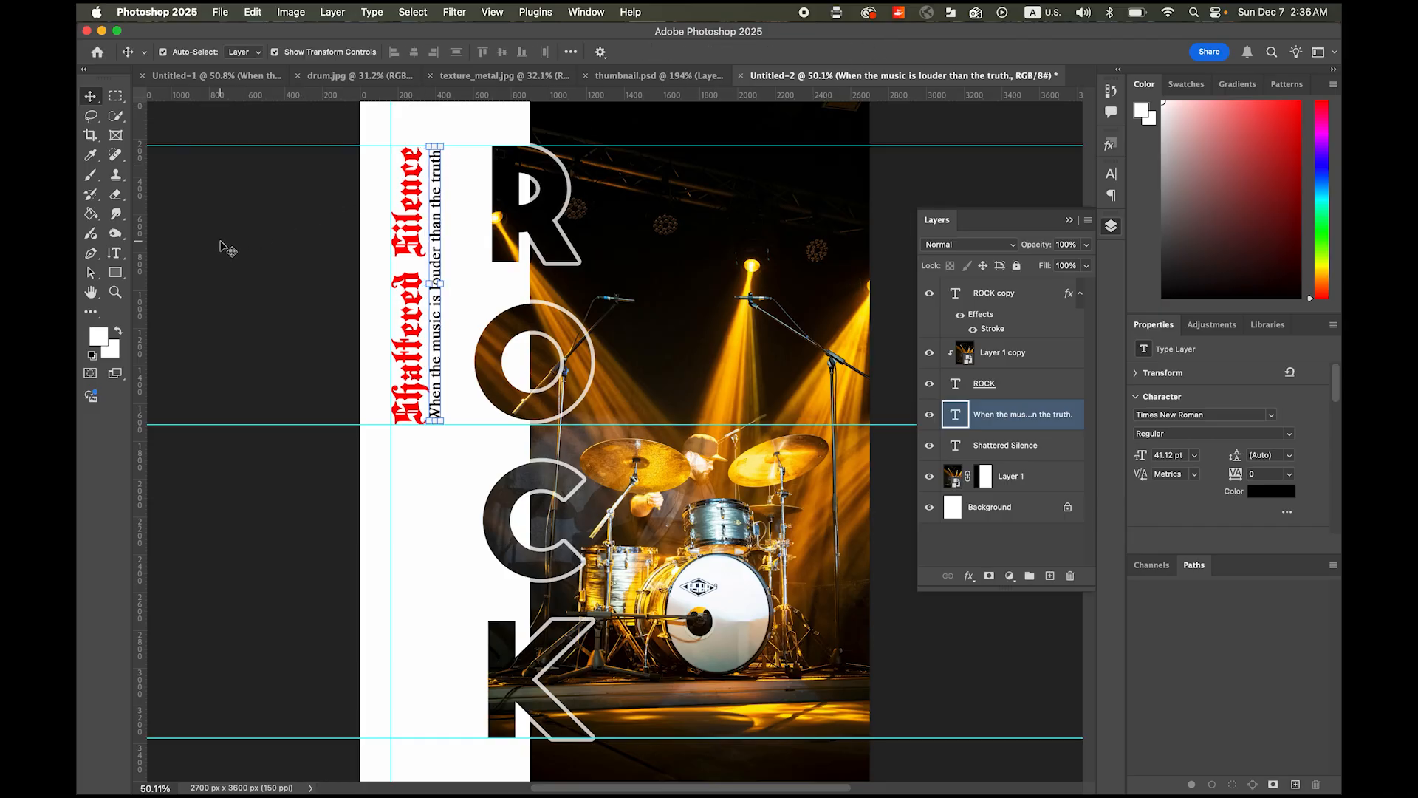
pyautogui.click(323, 252)
pyautogui.click(443, 304)
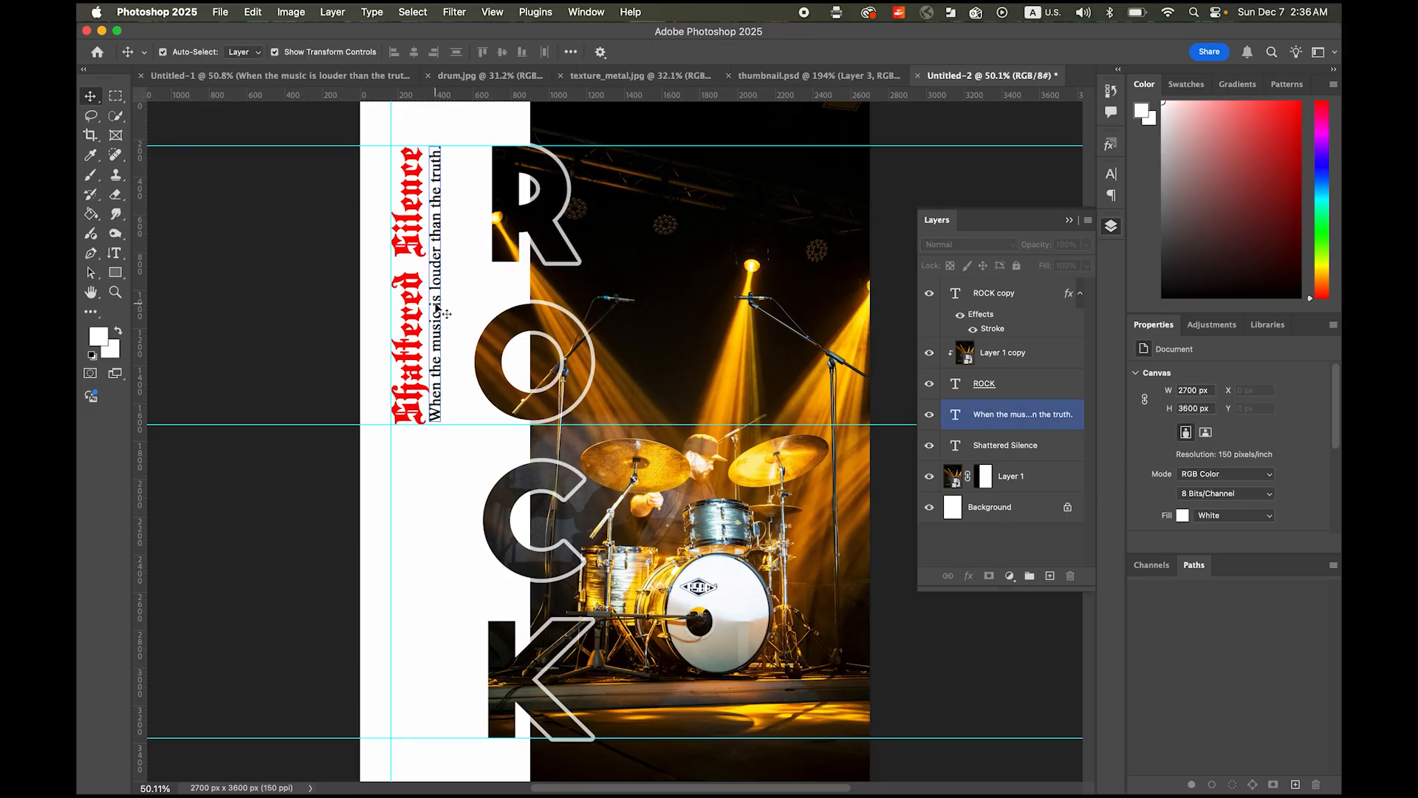
pyautogui.click(309, 287)
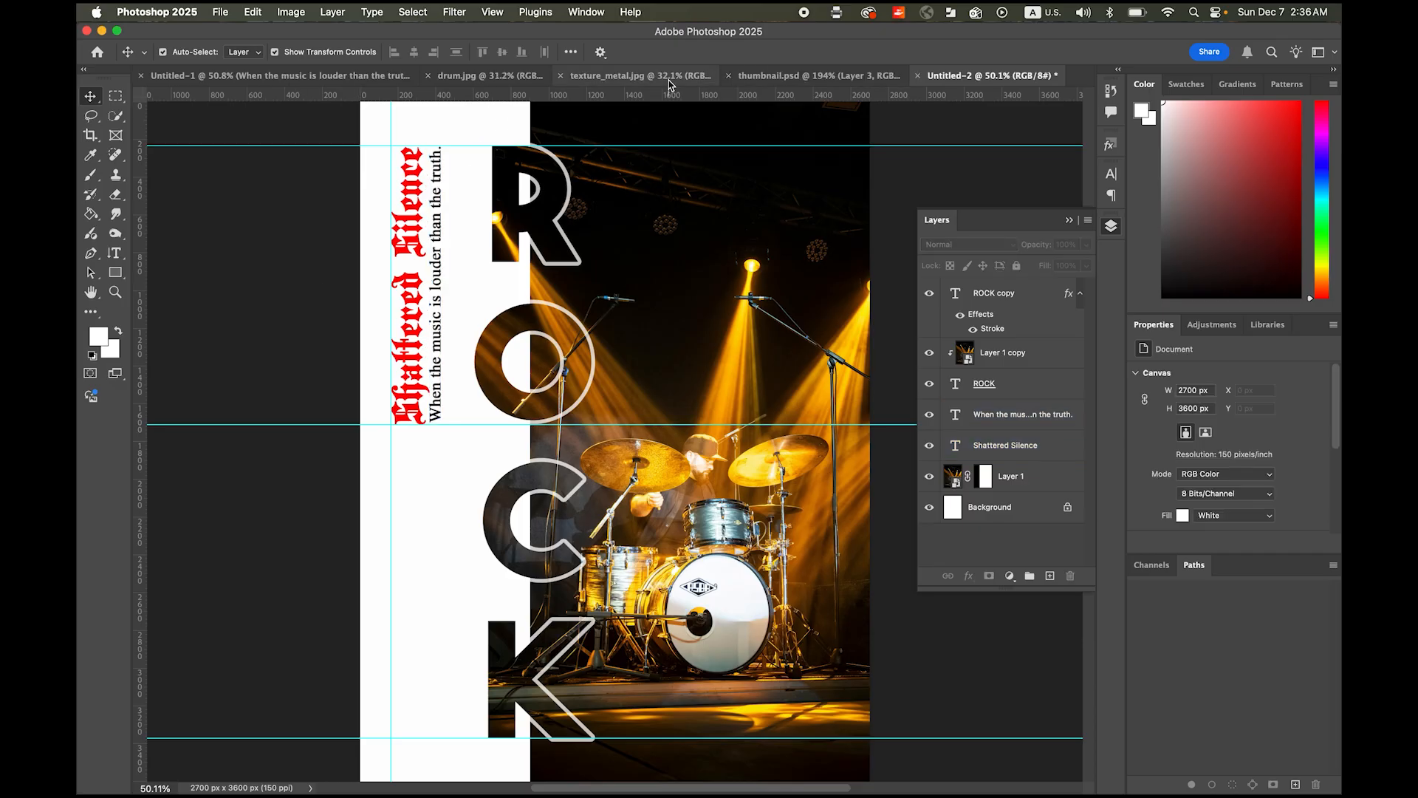
# Step: Check the time and venue text layout in the Untitled-1 reference poster and return to Untitled-2
pyautogui.click(283, 77)
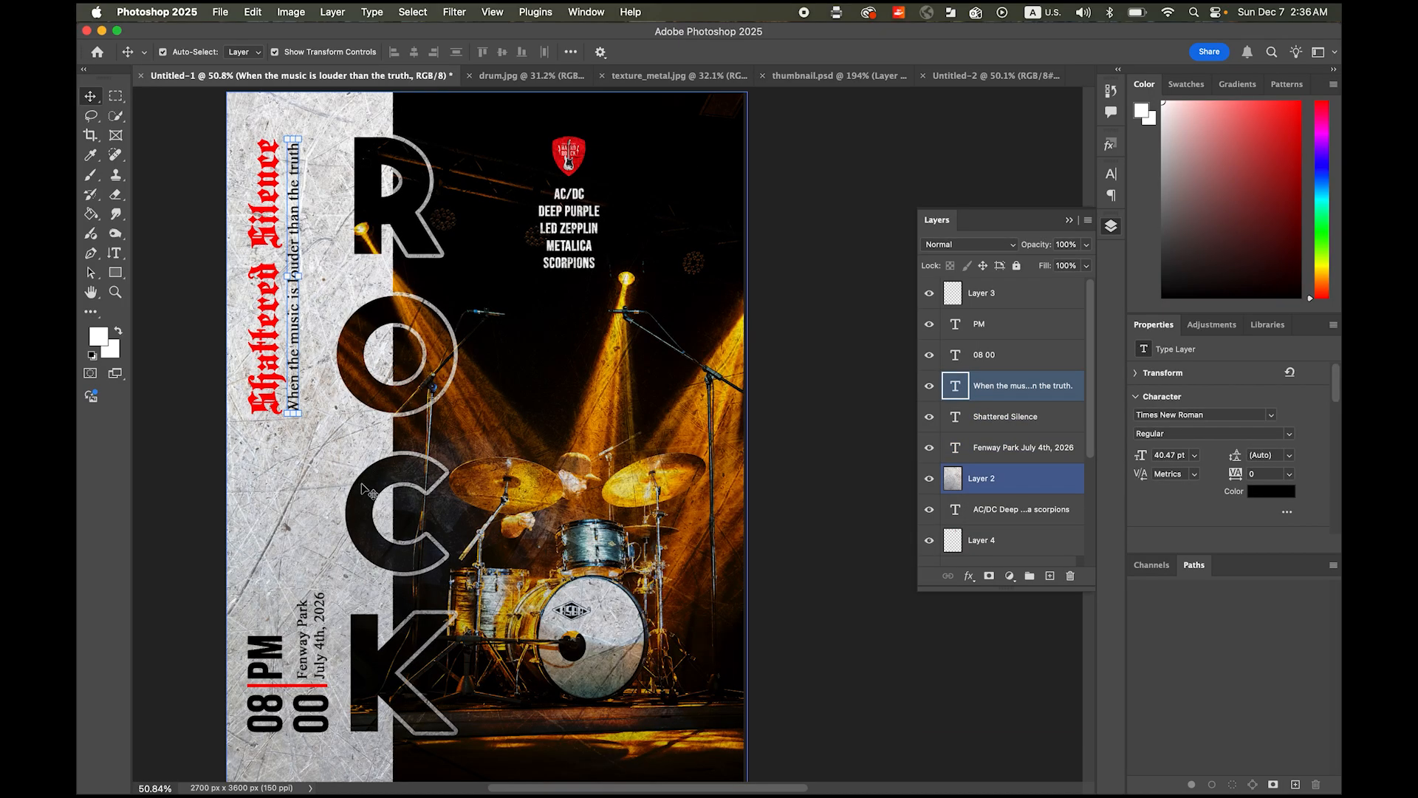
pyautogui.keyDown('shift'); pyautogui.click(278, 714); pyautogui.keyUp('shift')
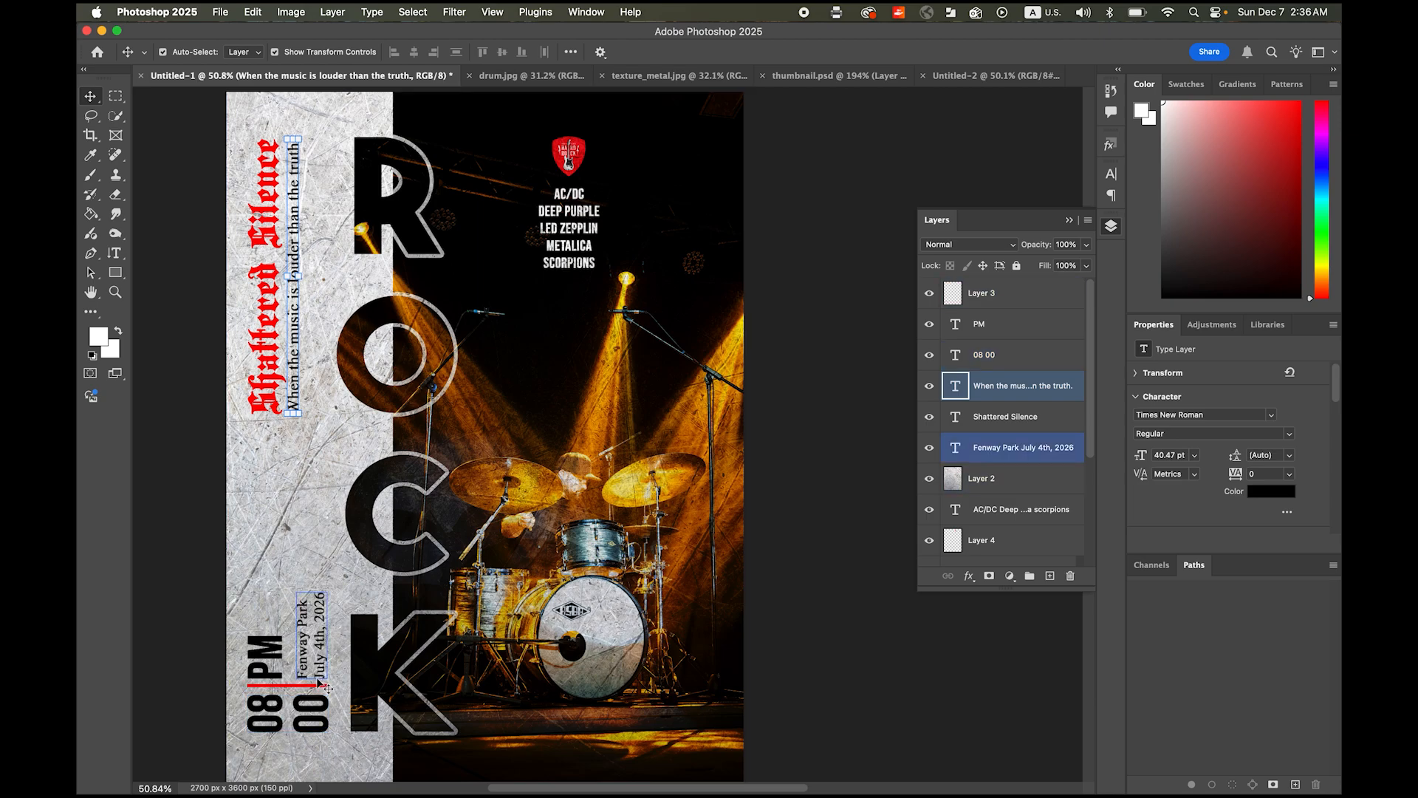
pyautogui.click(1008, 75)
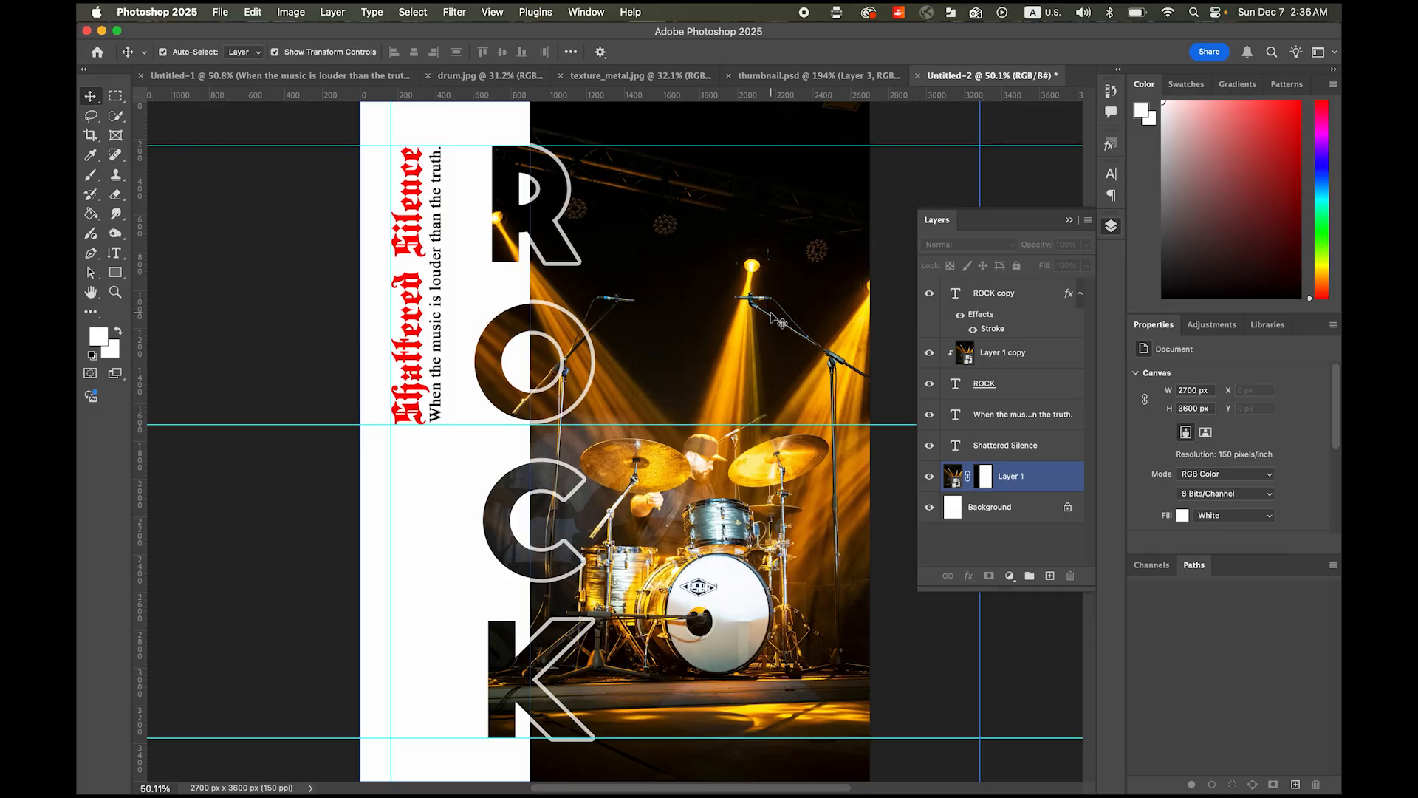
# Step: Move the tagline and Shattered Silence text layers above ROCK copy in the layer stack
pyautogui.click(1014, 314)
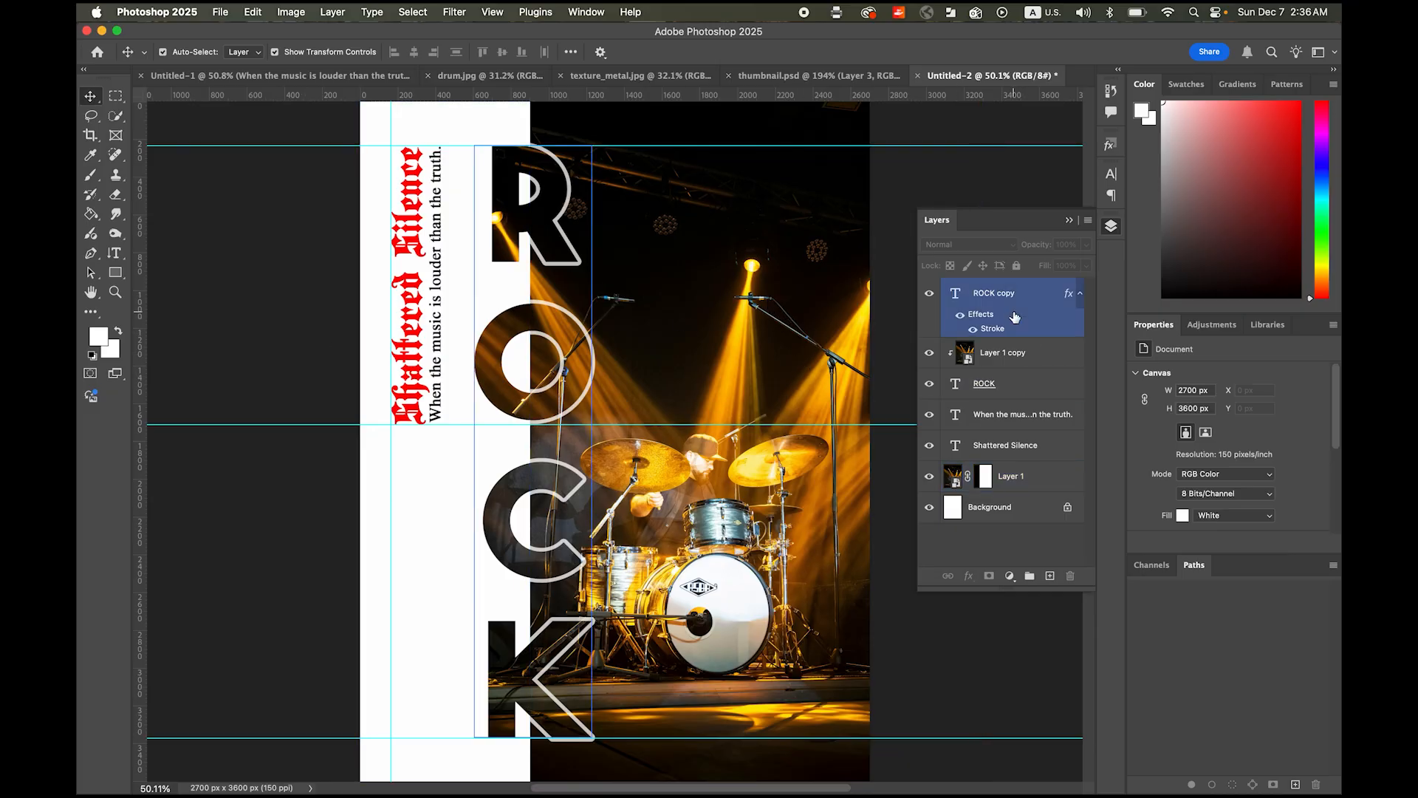
pyautogui.click(1038, 399)
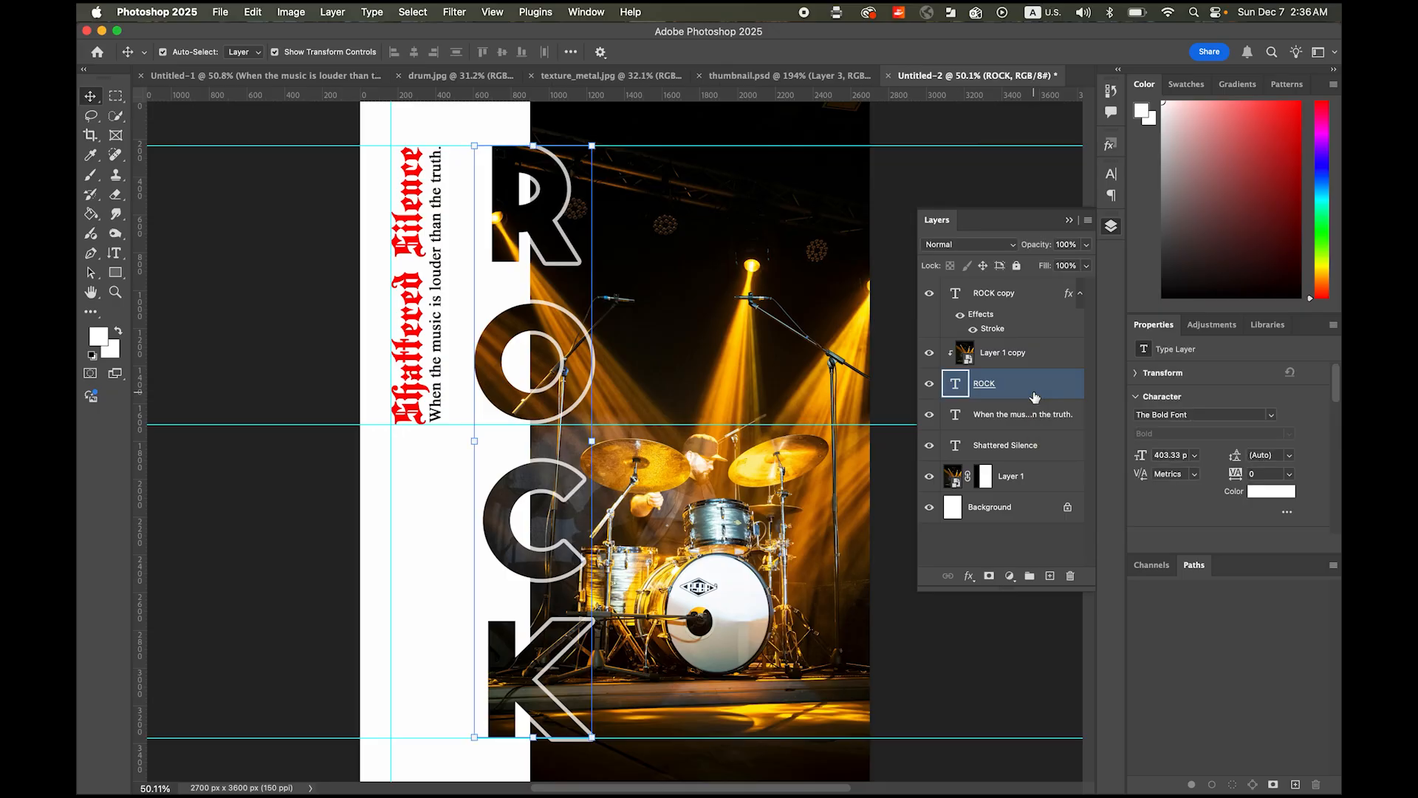
pyautogui.keyDown('super'); pyautogui.click(1022, 445); pyautogui.keyUp('super')
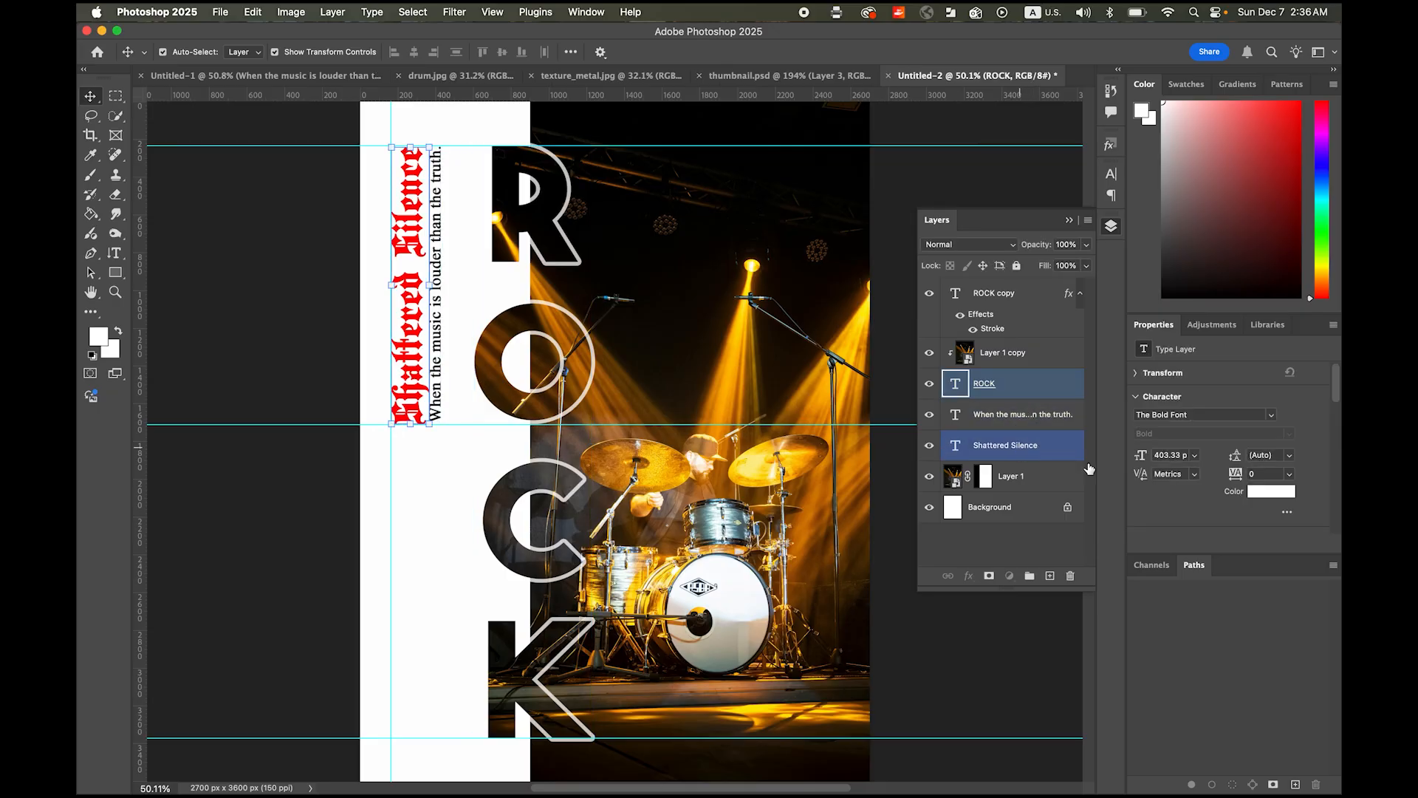
pyautogui.keyDown('super'); pyautogui.click(1043, 416); pyautogui.keyUp('super')
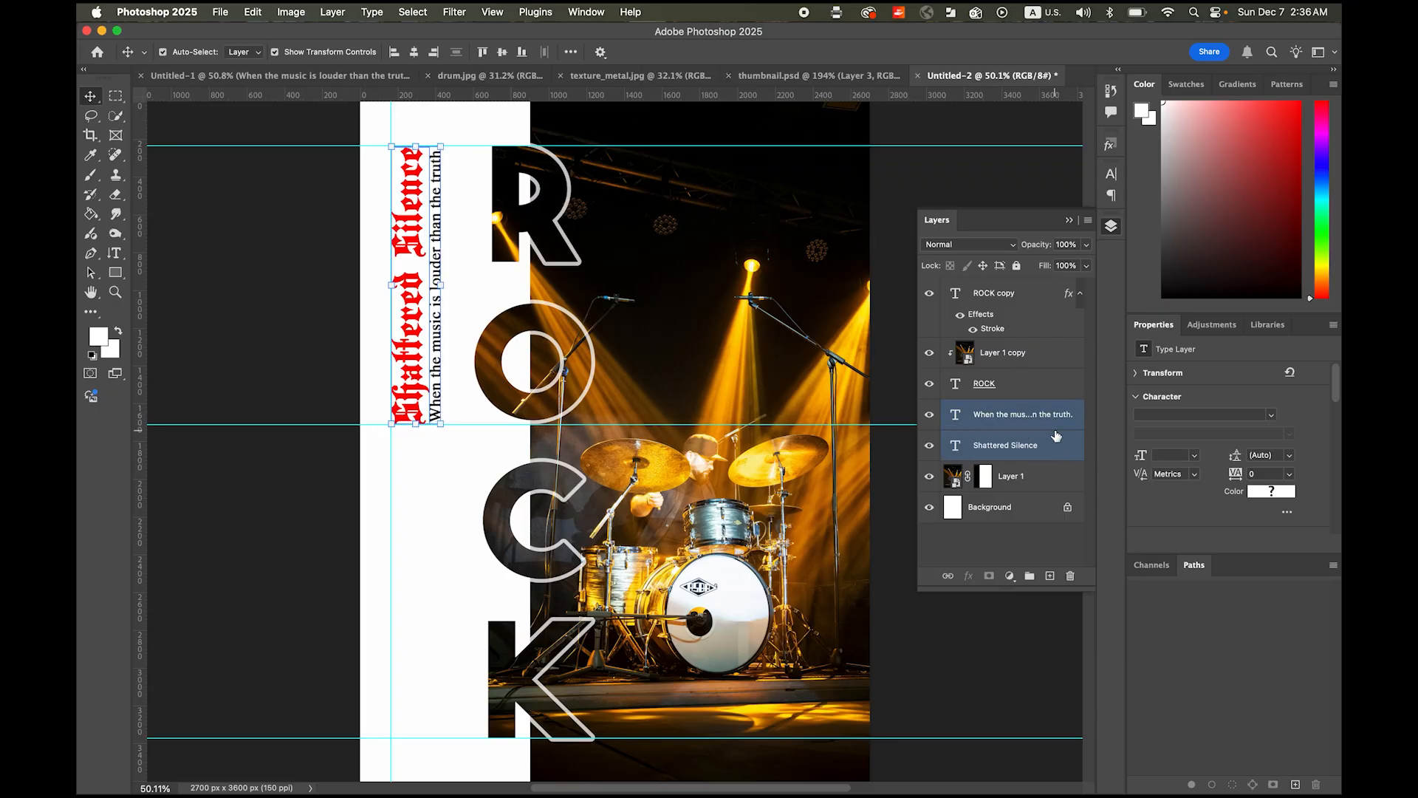
pyautogui.moveTo(1010, 420); pyautogui.dragTo(1010, 288)
pyautogui.keyDown('shift'); pyautogui.click(1058, 375); pyautogui.keyUp('shift')
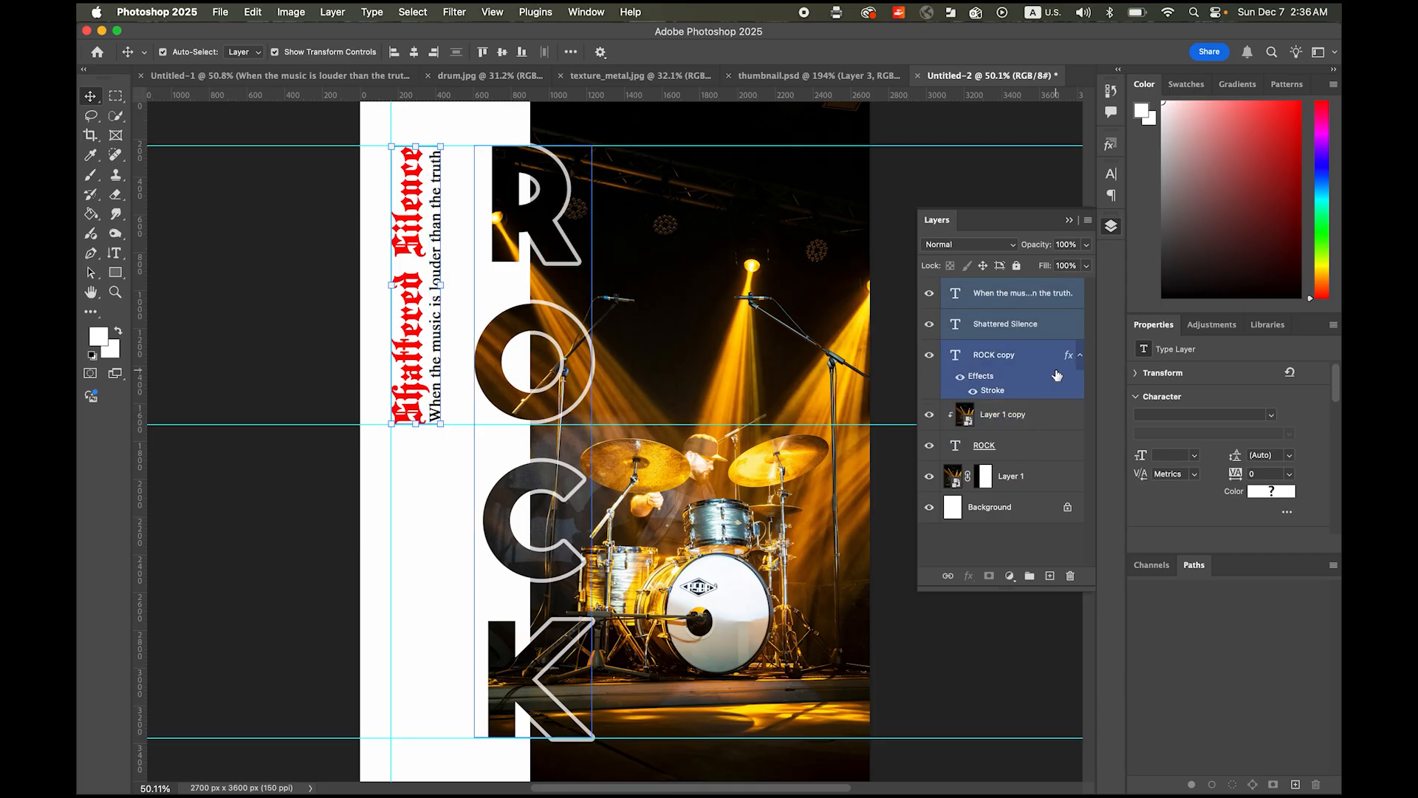
pyautogui.keyDown('super'); pyautogui.click(1080, 378); pyautogui.keyUp('super')
pyautogui.keyDown('super'); pyautogui.click(1071, 461); pyautogui.keyUp('super')
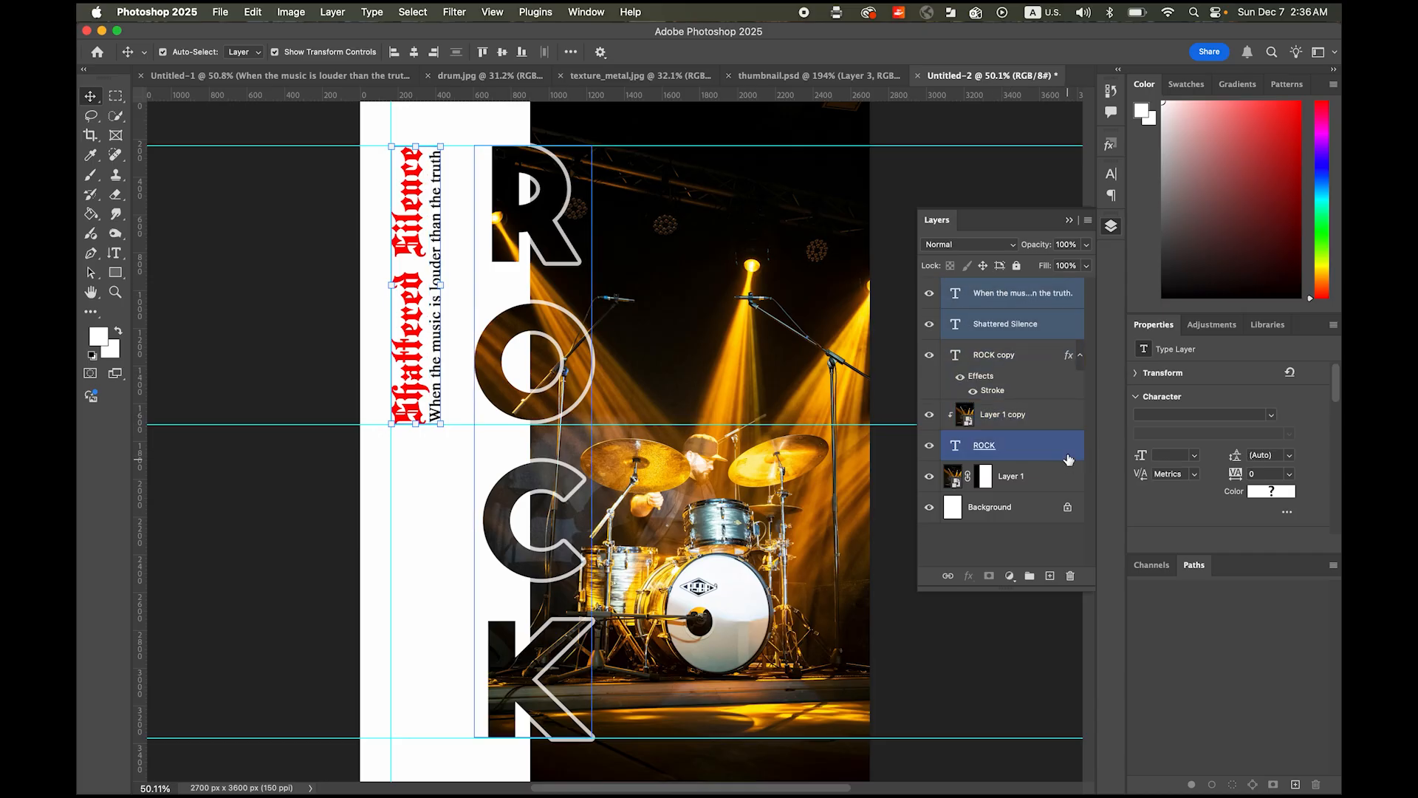
pyautogui.keyDown('super'); pyautogui.click(1069, 463); pyautogui.keyUp('super')
# Step: Select the tagline layer and set its font to Bebas Neue with the Horizontal Type Tool
pyautogui.click(1010, 294)
pyautogui.click(611, 402)
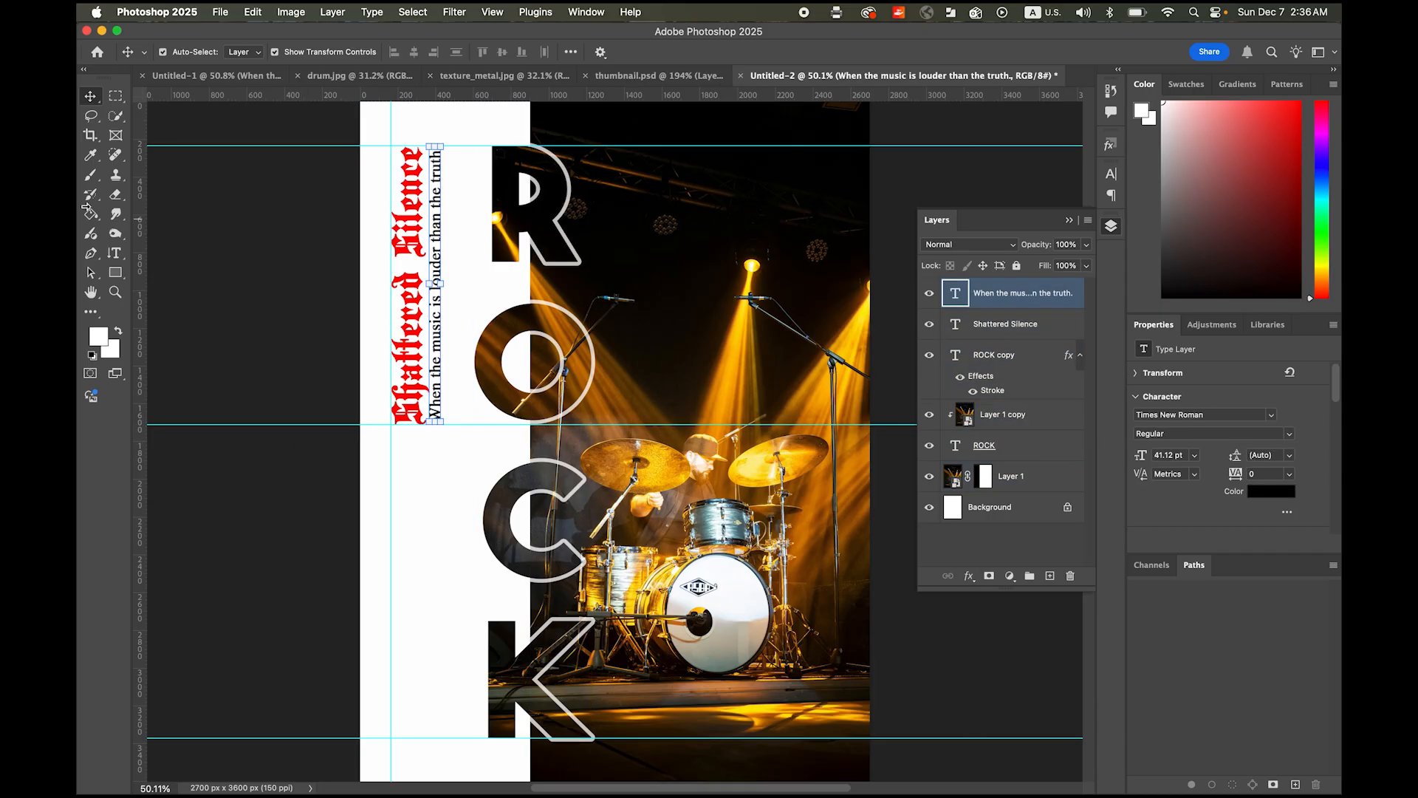
pyautogui.click(115, 254)
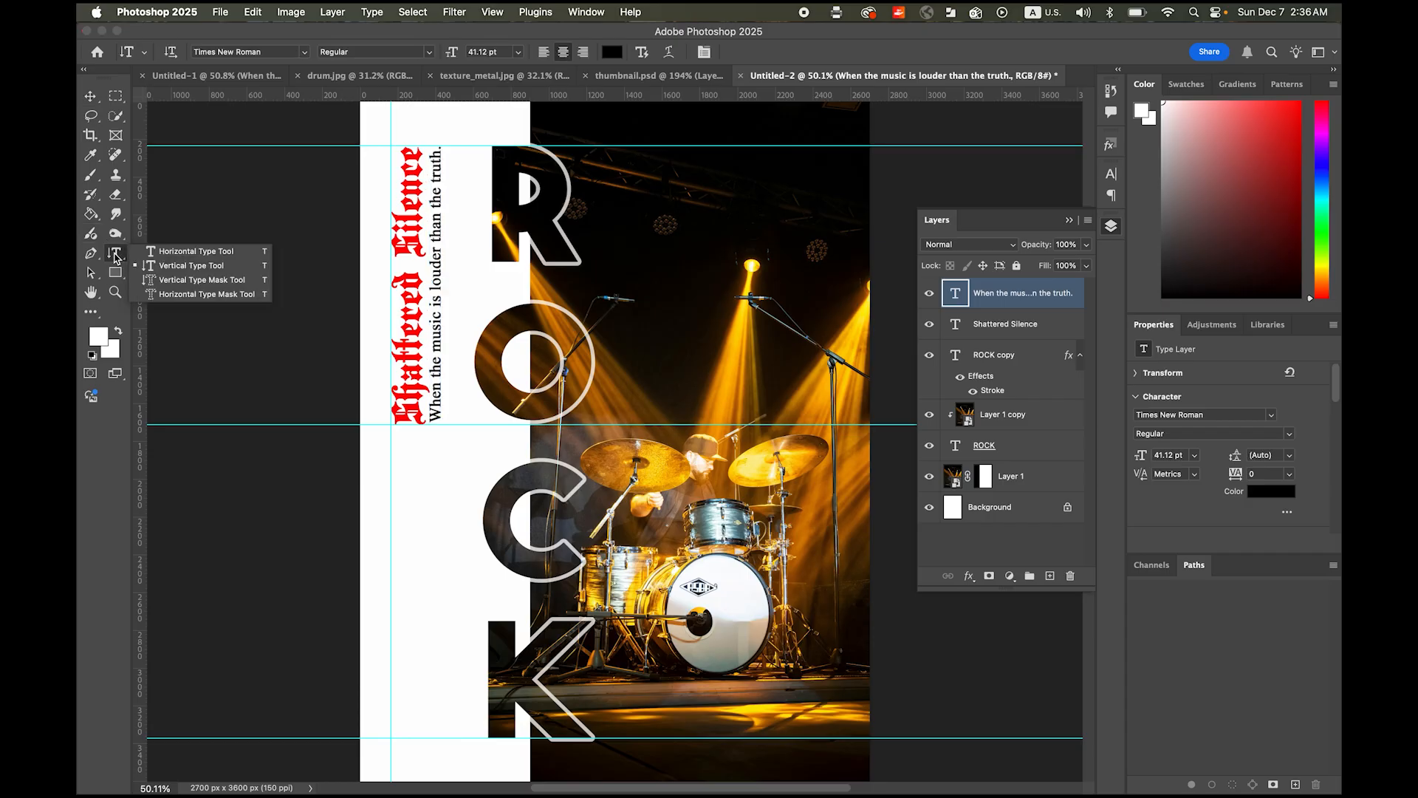
pyautogui.click(190, 251)
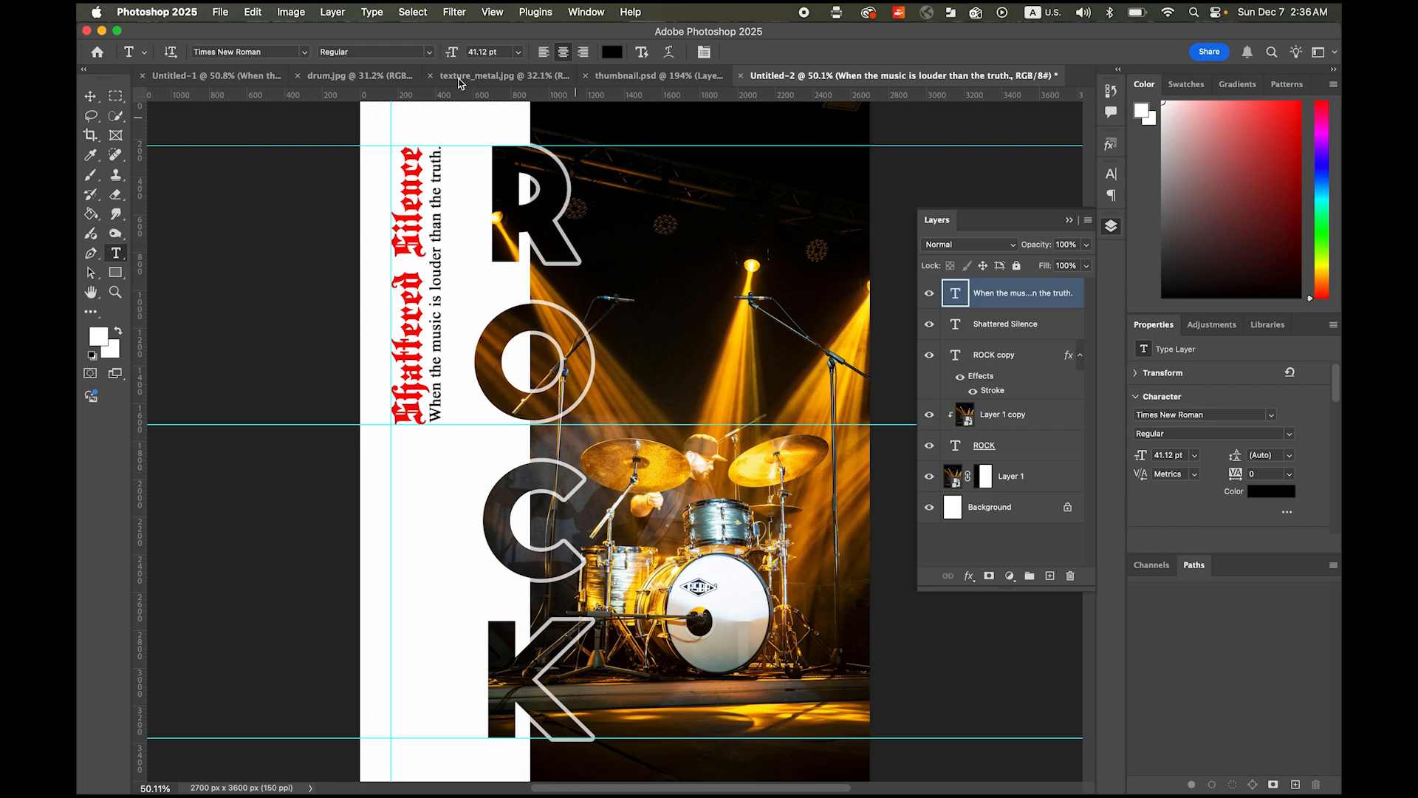
pyautogui.click(305, 52)
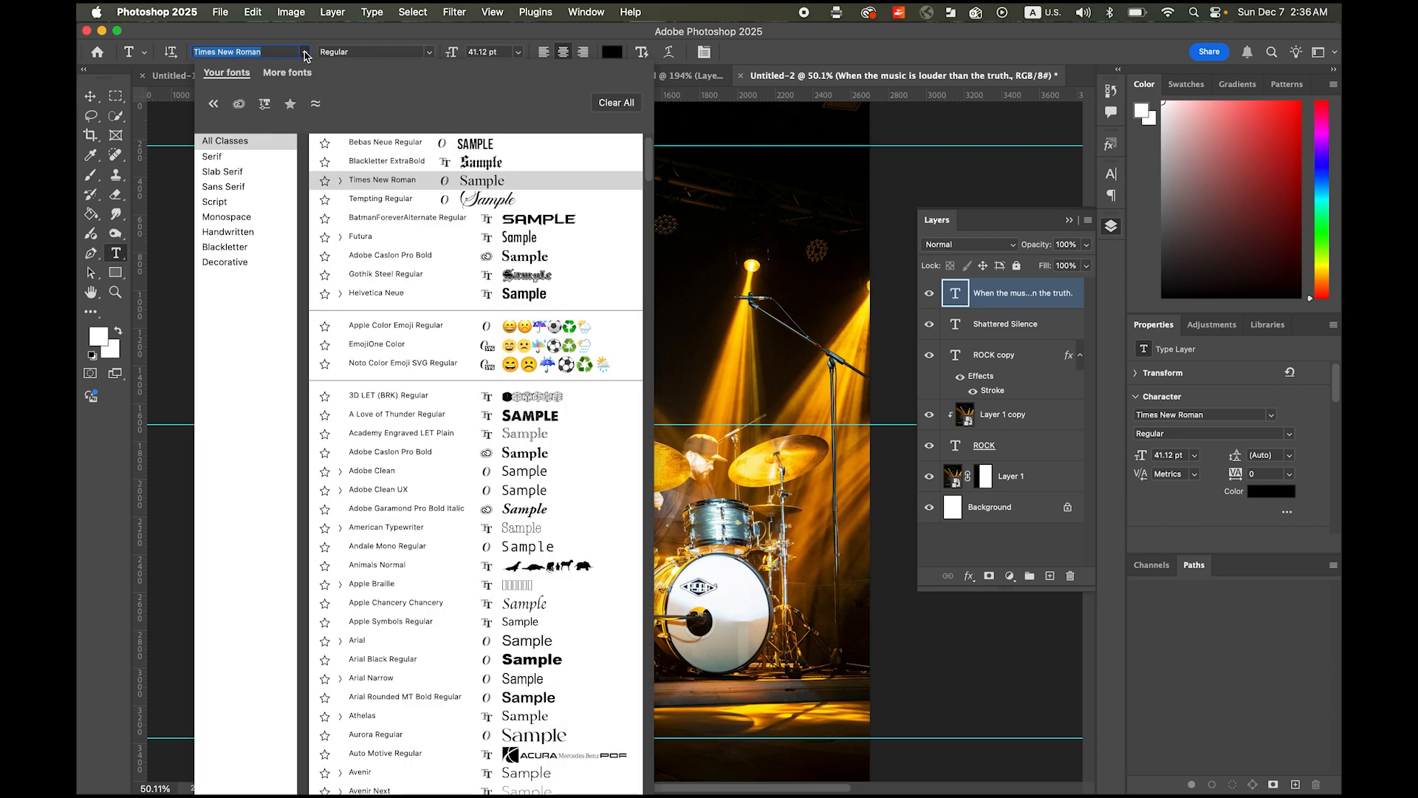
pyautogui.click(384, 144)
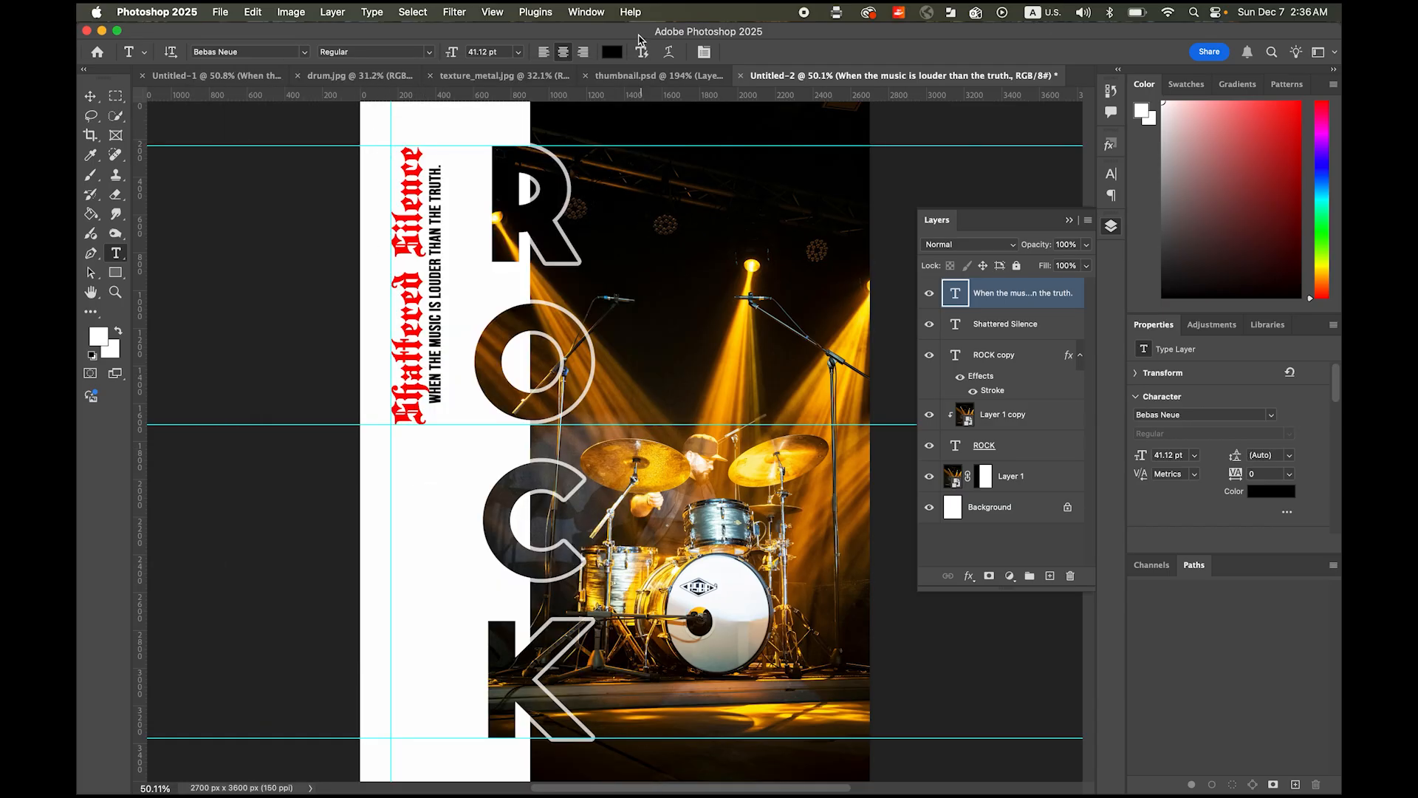
# Step: Add the text "08" and "00" on two lines in the lower part of the white strip
pyautogui.click(408, 666)
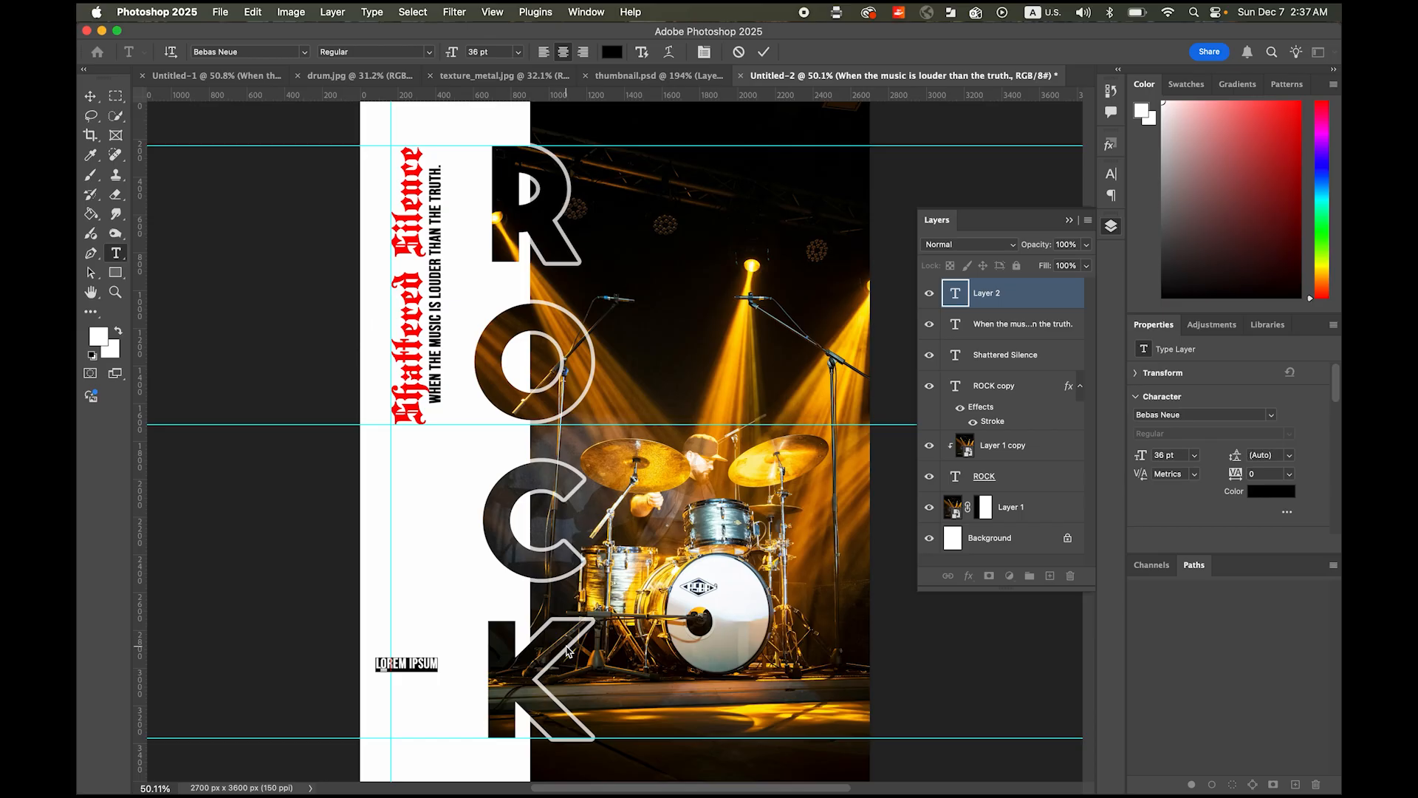
pyautogui.write('00')
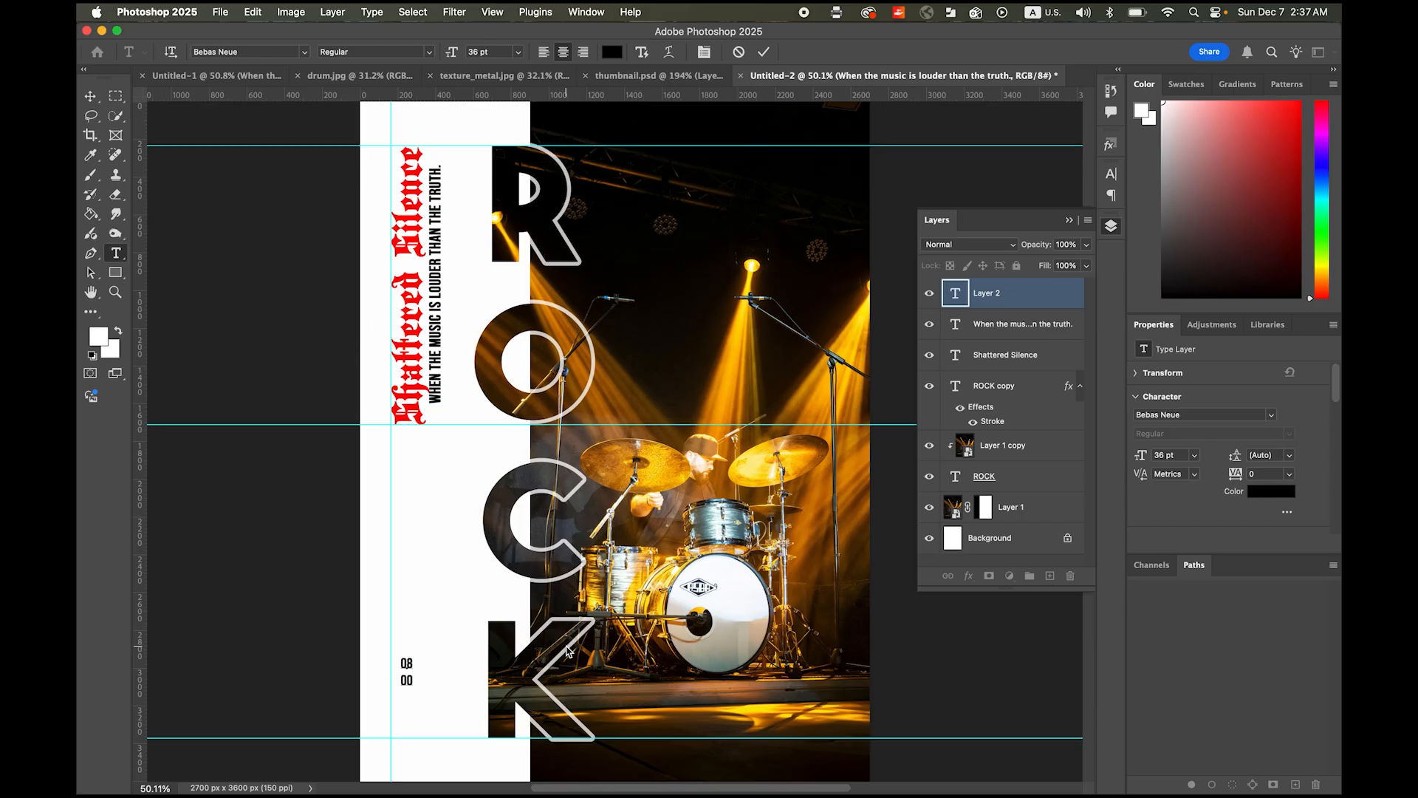
pyautogui.click(90, 96)
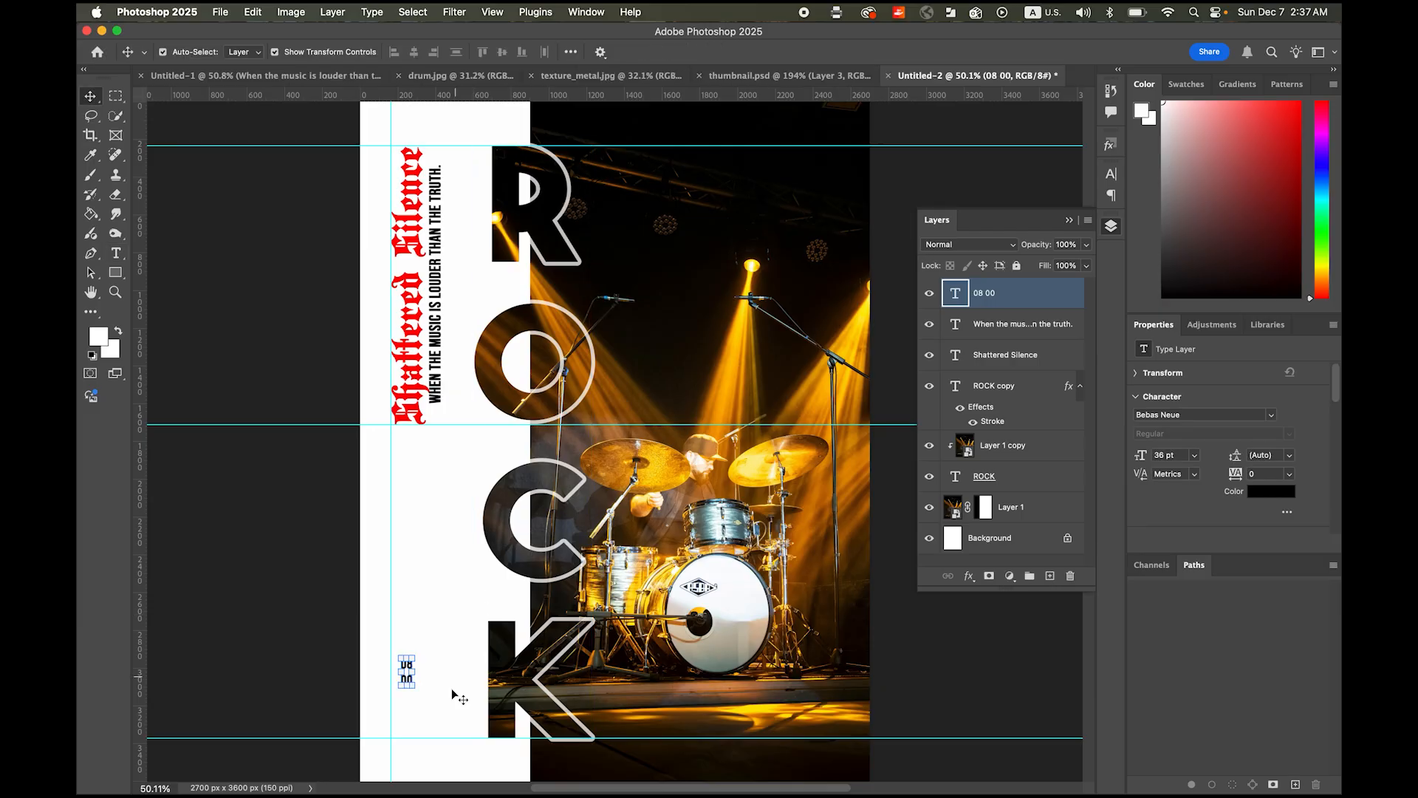
# Step: Rotate the 08 00 text to -90°, scale it to about 274.4%, and place it where the vertical and lower guides meet
pyautogui.press('super+t')
pyautogui.moveTo(415, 688); pyautogui.dragTo(477, 707)
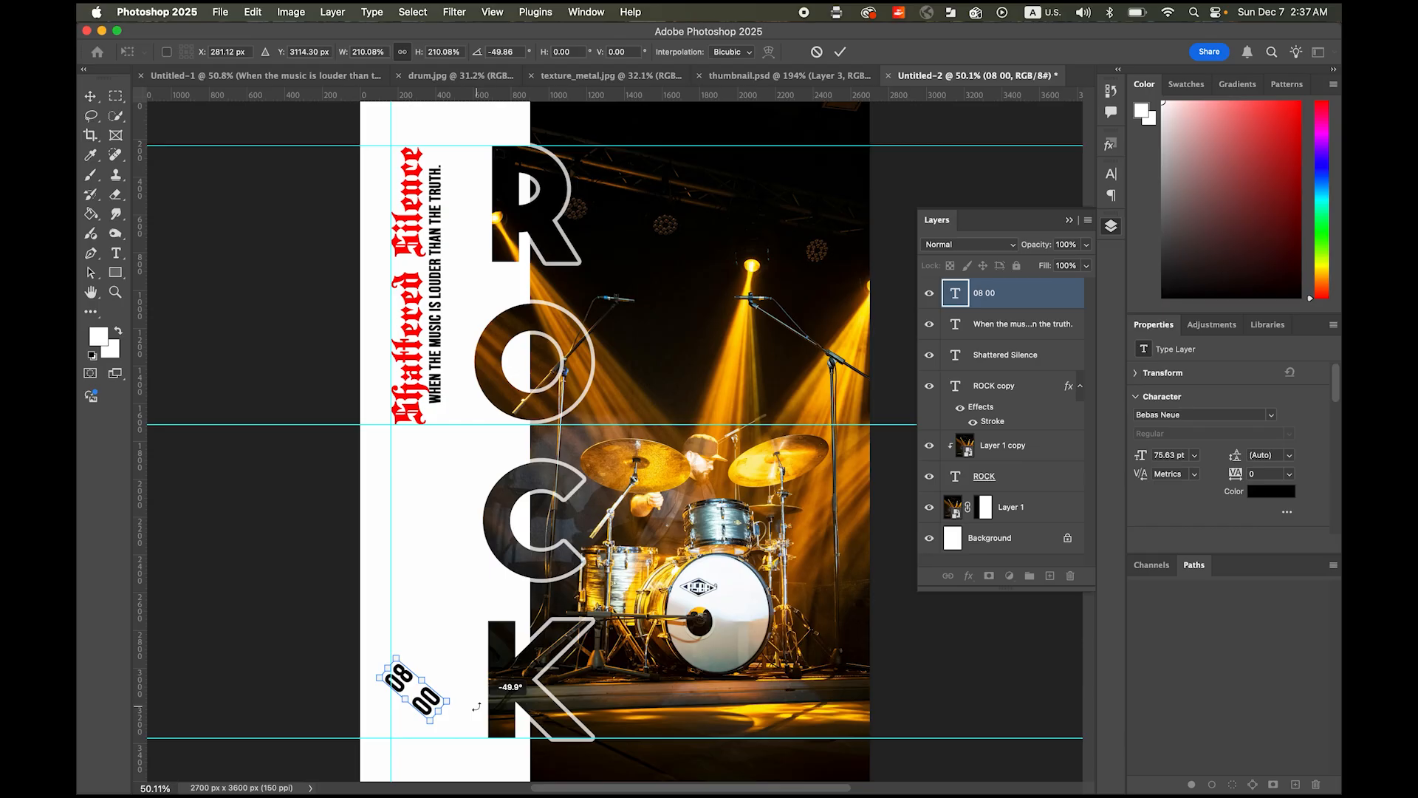
pyautogui.moveTo(477, 707); pyautogui.dragTo(475, 657)
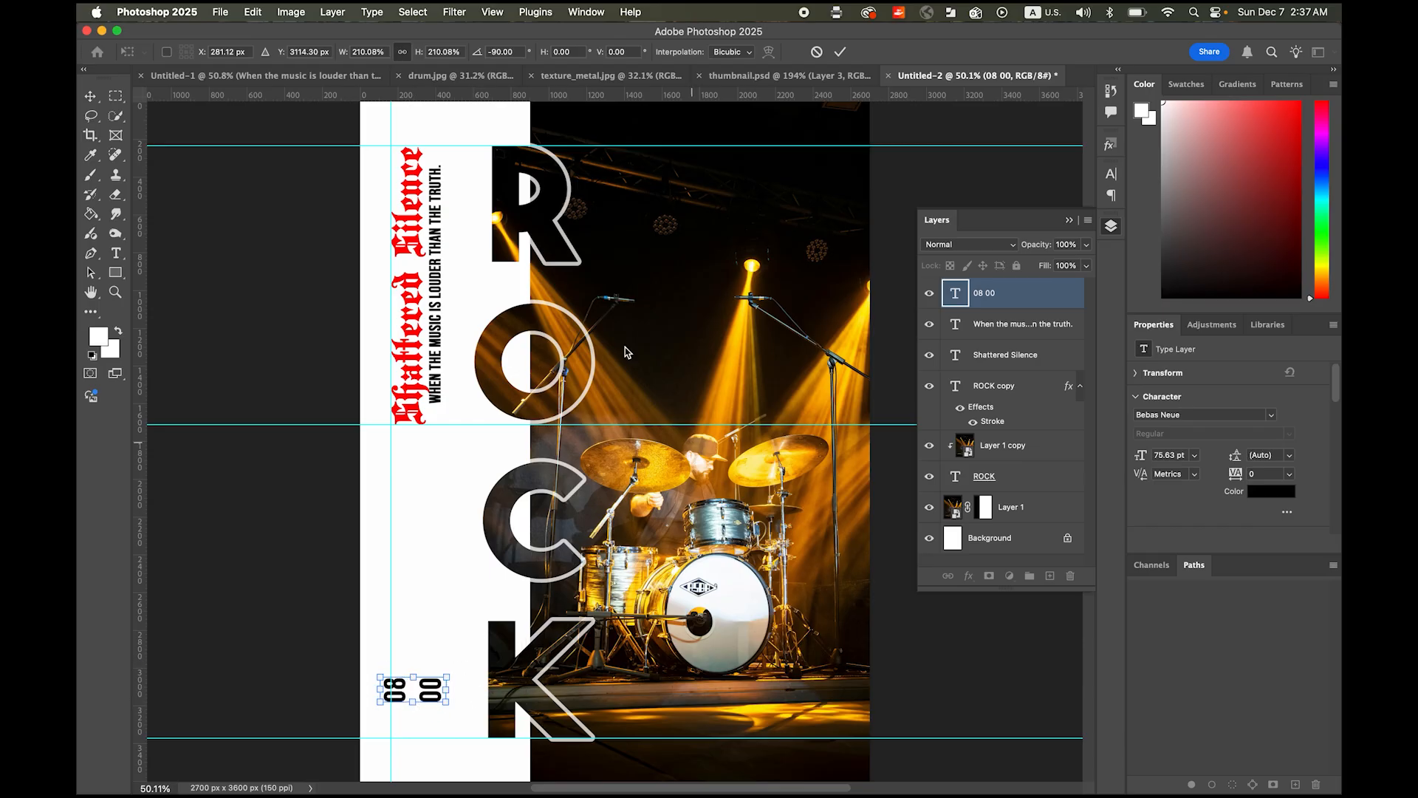
pyautogui.moveTo(448, 676); pyautogui.dragTo(461, 739)
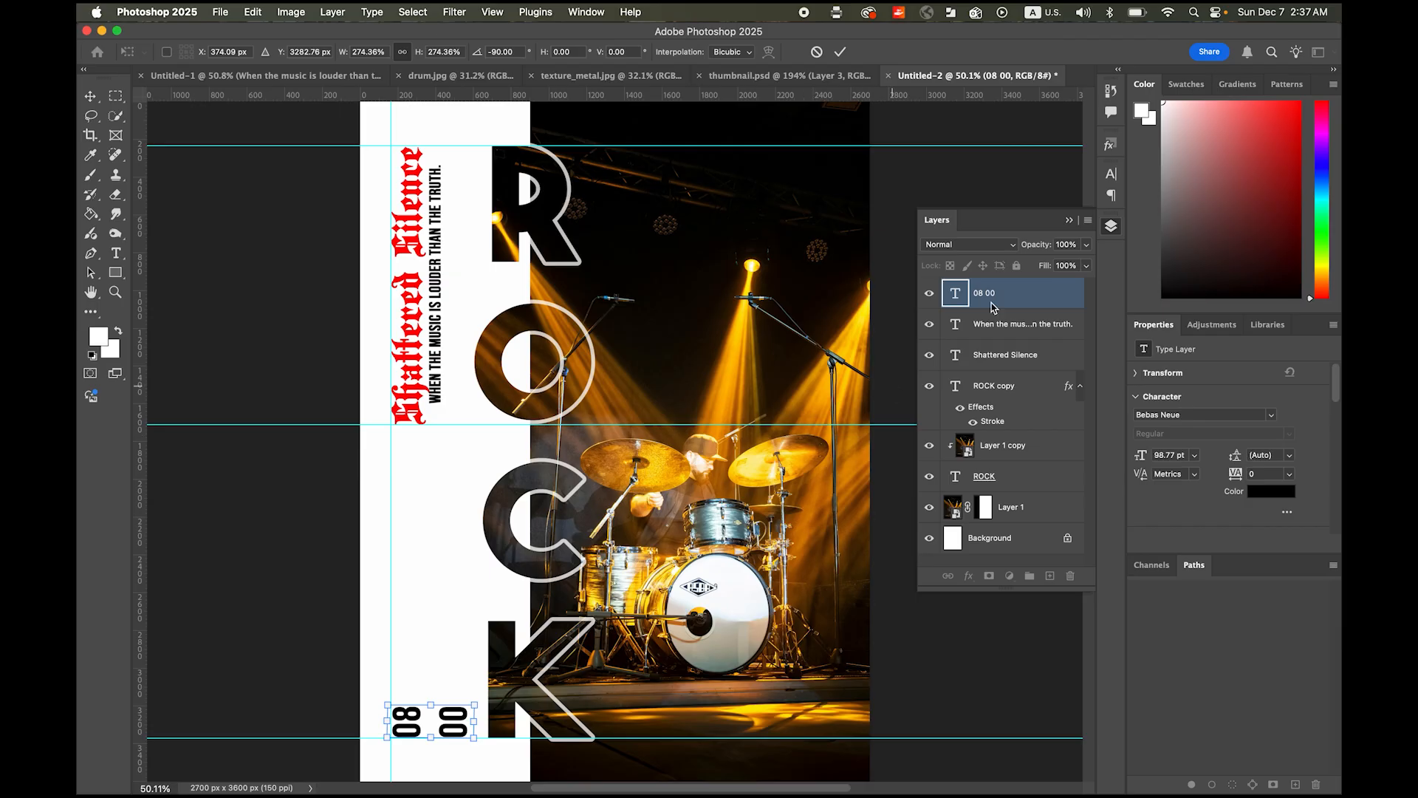
pyautogui.click(1111, 174)
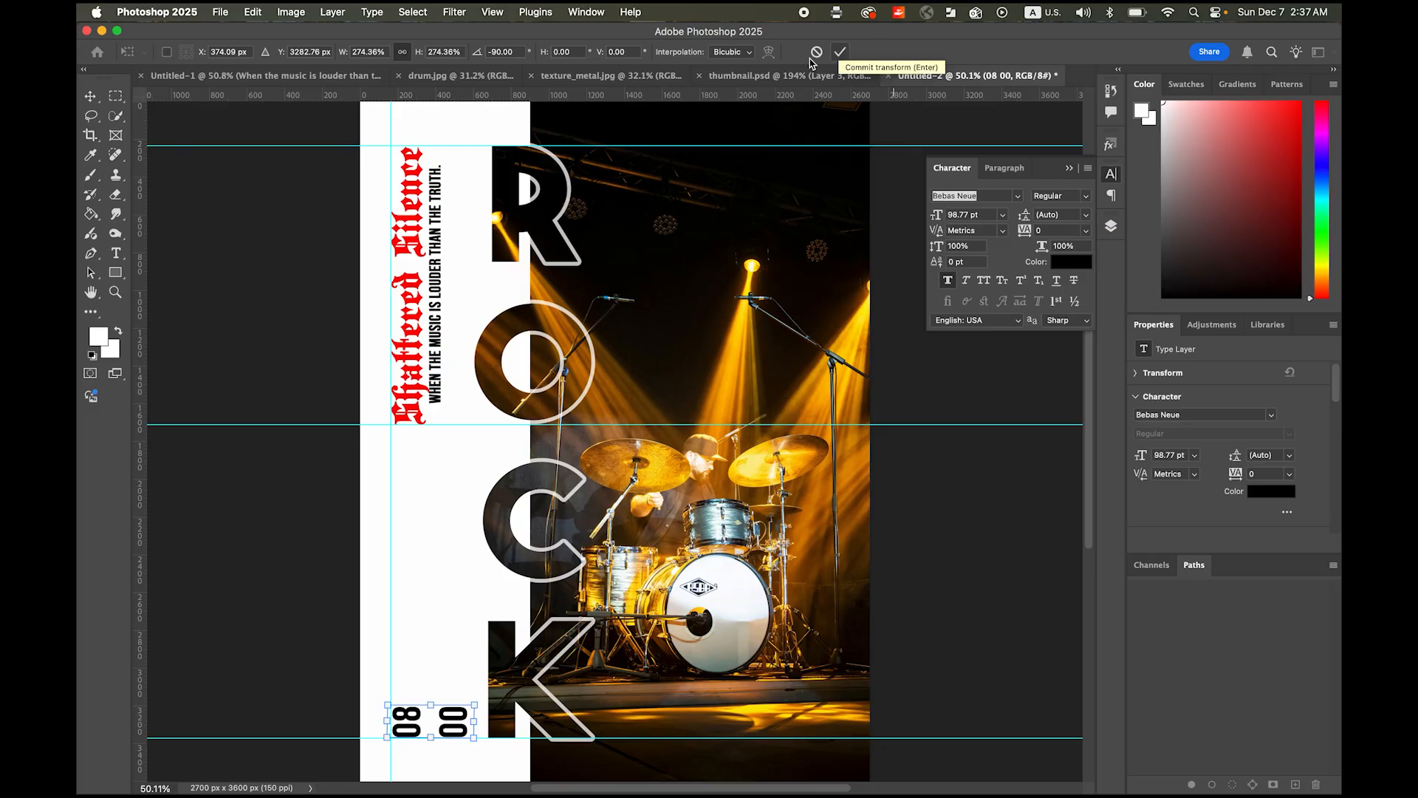
pyautogui.click(840, 52)
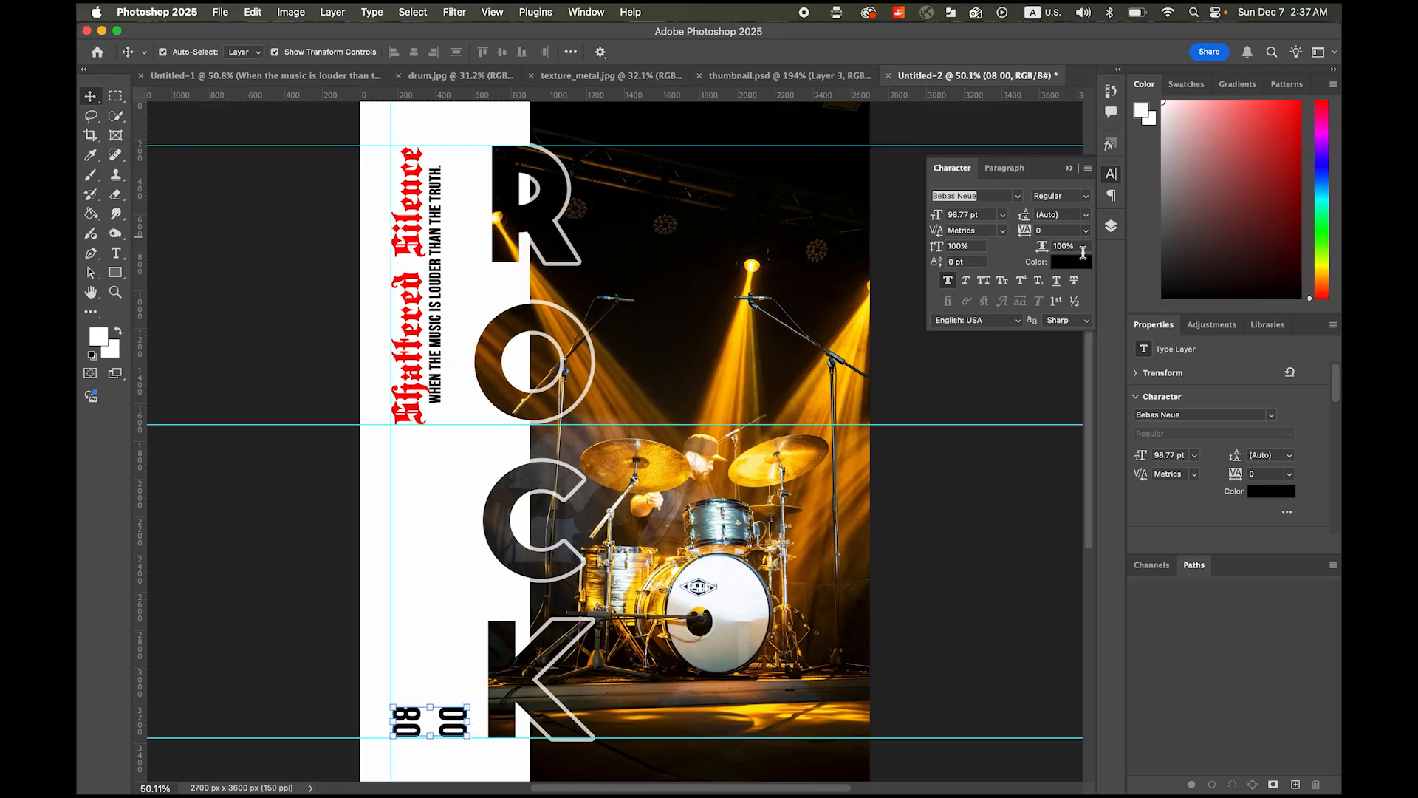
# Step: Set the 08 00 text's leading to 100 pt after trying 150 pt and 120 pt
pyautogui.click(1087, 220)
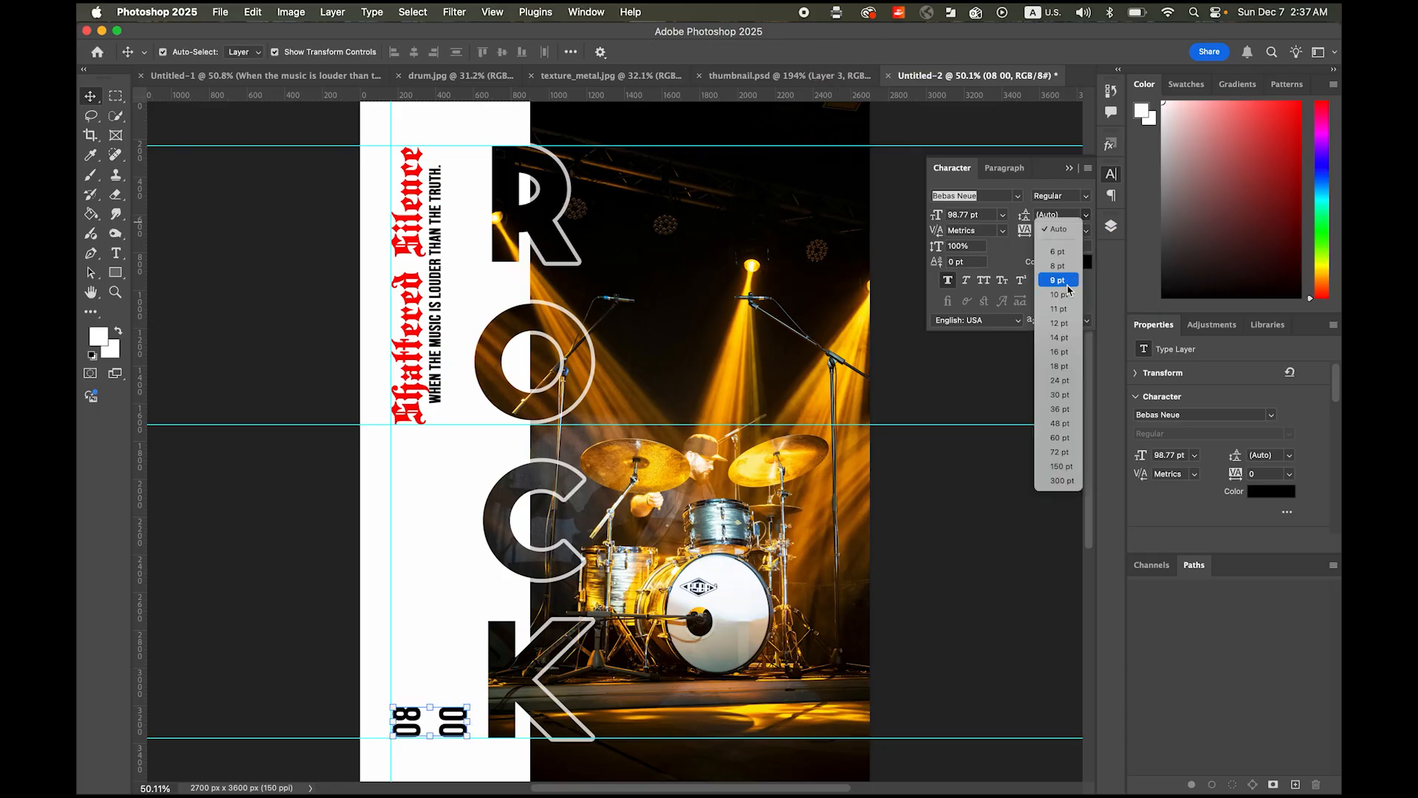
pyautogui.click(1068, 467)
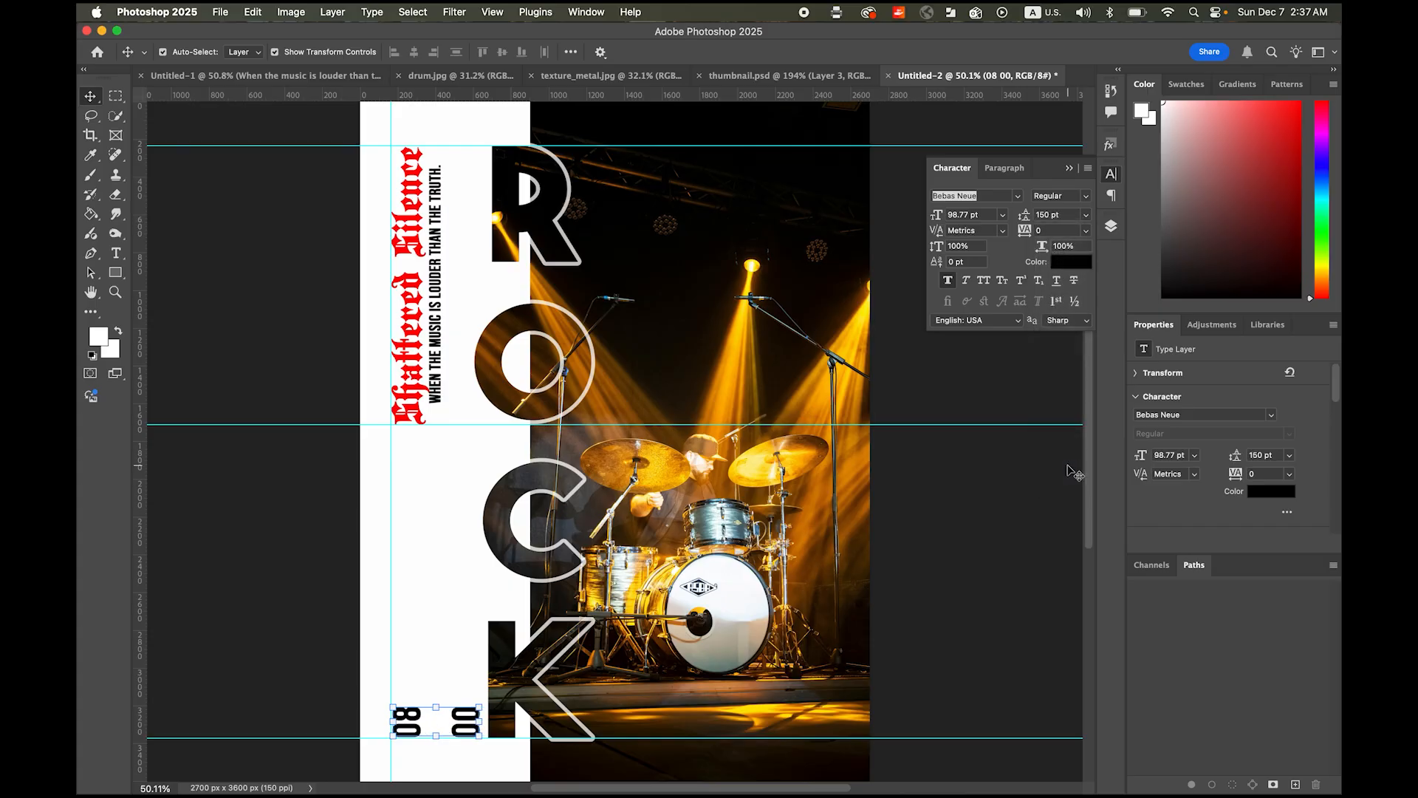
pyautogui.click(1064, 212)
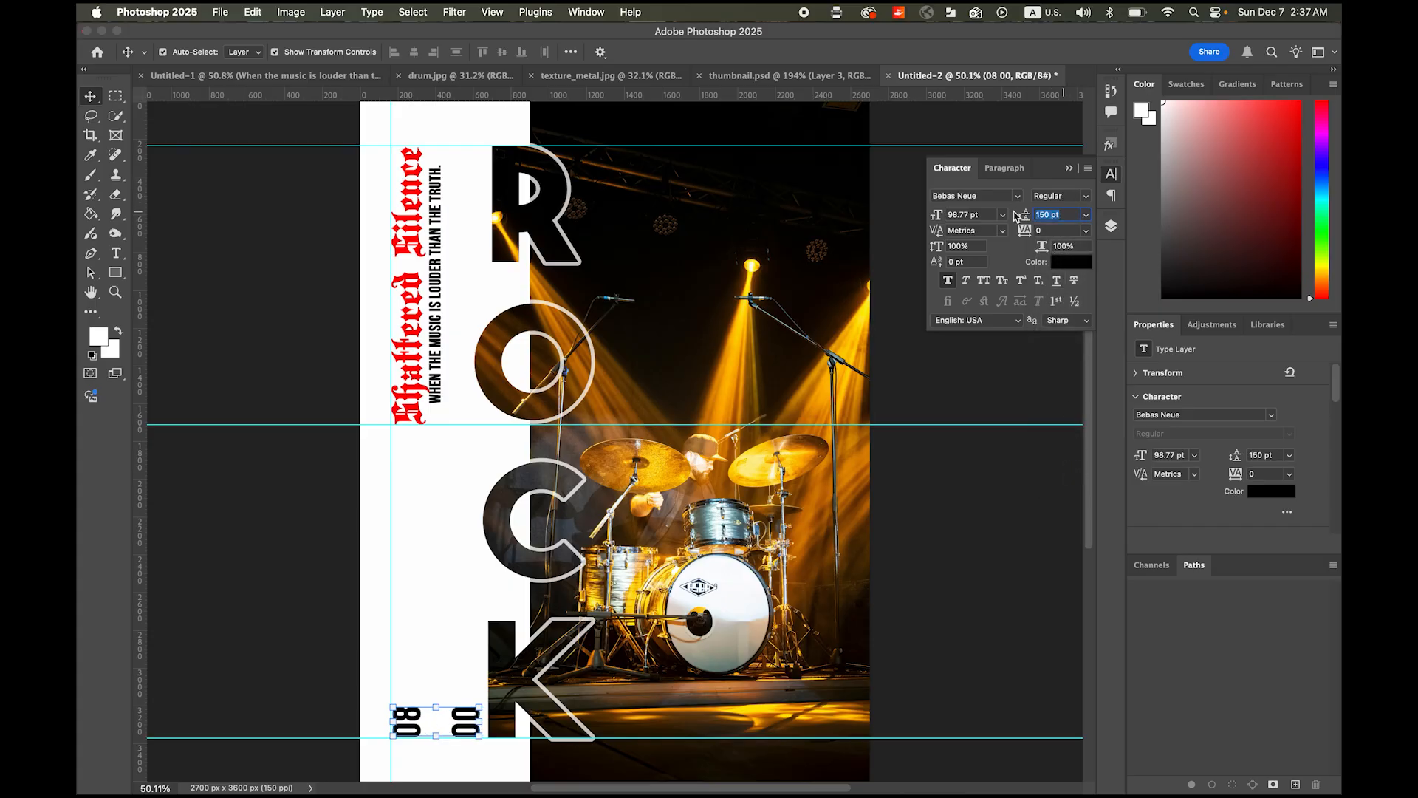
pyautogui.write('120')
pyautogui.press('Return')
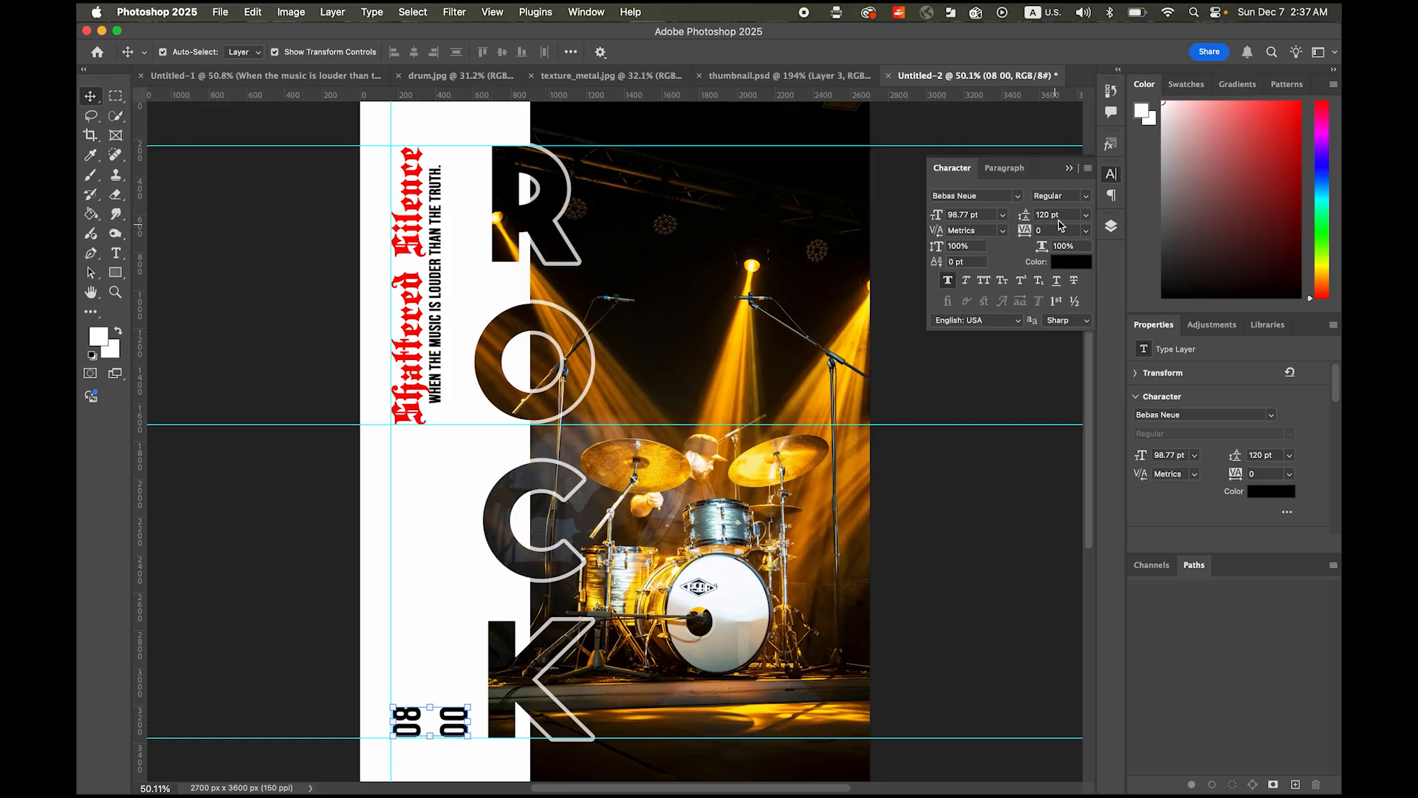
pyautogui.click(1012, 213)
pyautogui.write('100')
pyautogui.press('Return')
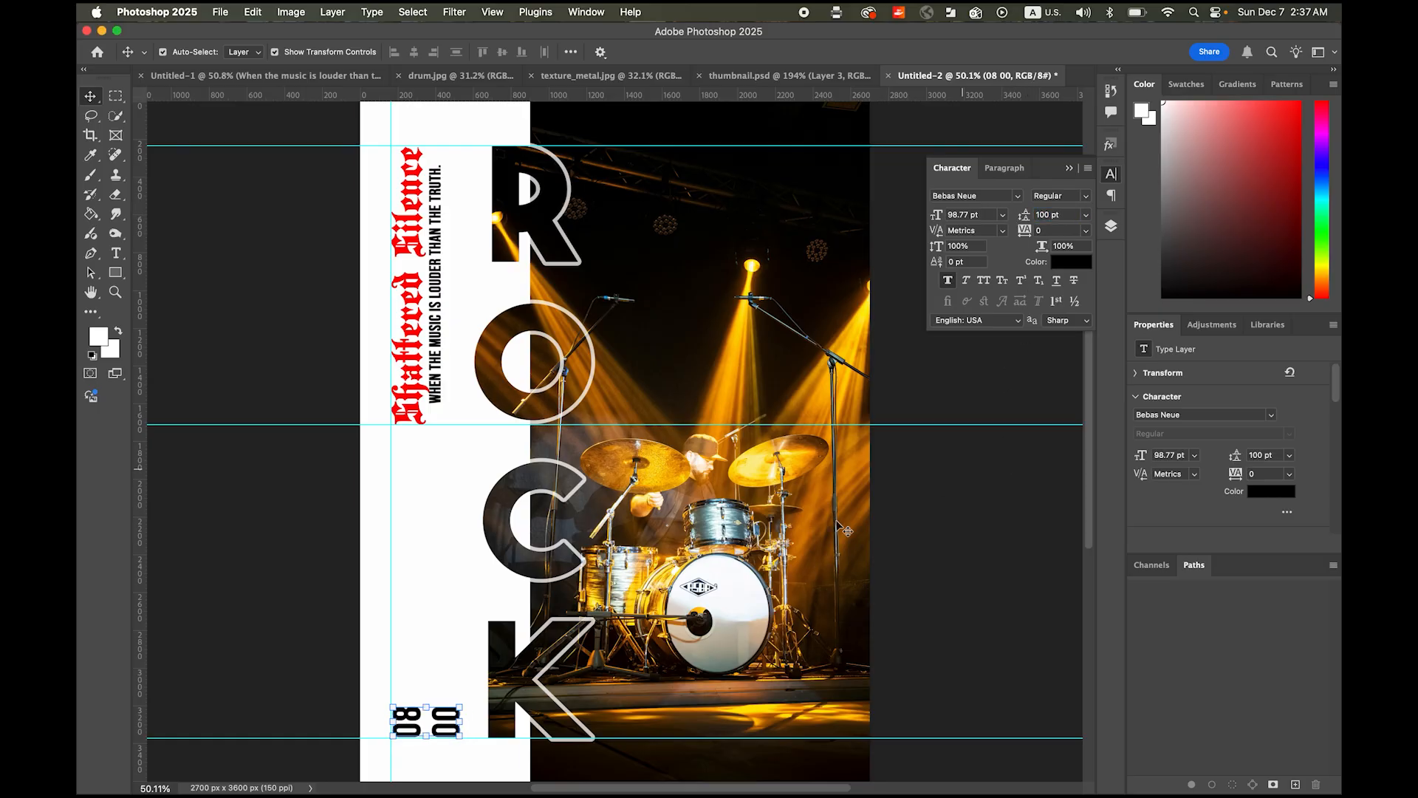
# Step: Scale the 08 00 text to about 120.2%, apply the transform, and reset its leading to 100 pt
pyautogui.hscroll(-2, 476, 707)
pyautogui.moveTo(477, 707); pyautogui.dragTo(492, 698)
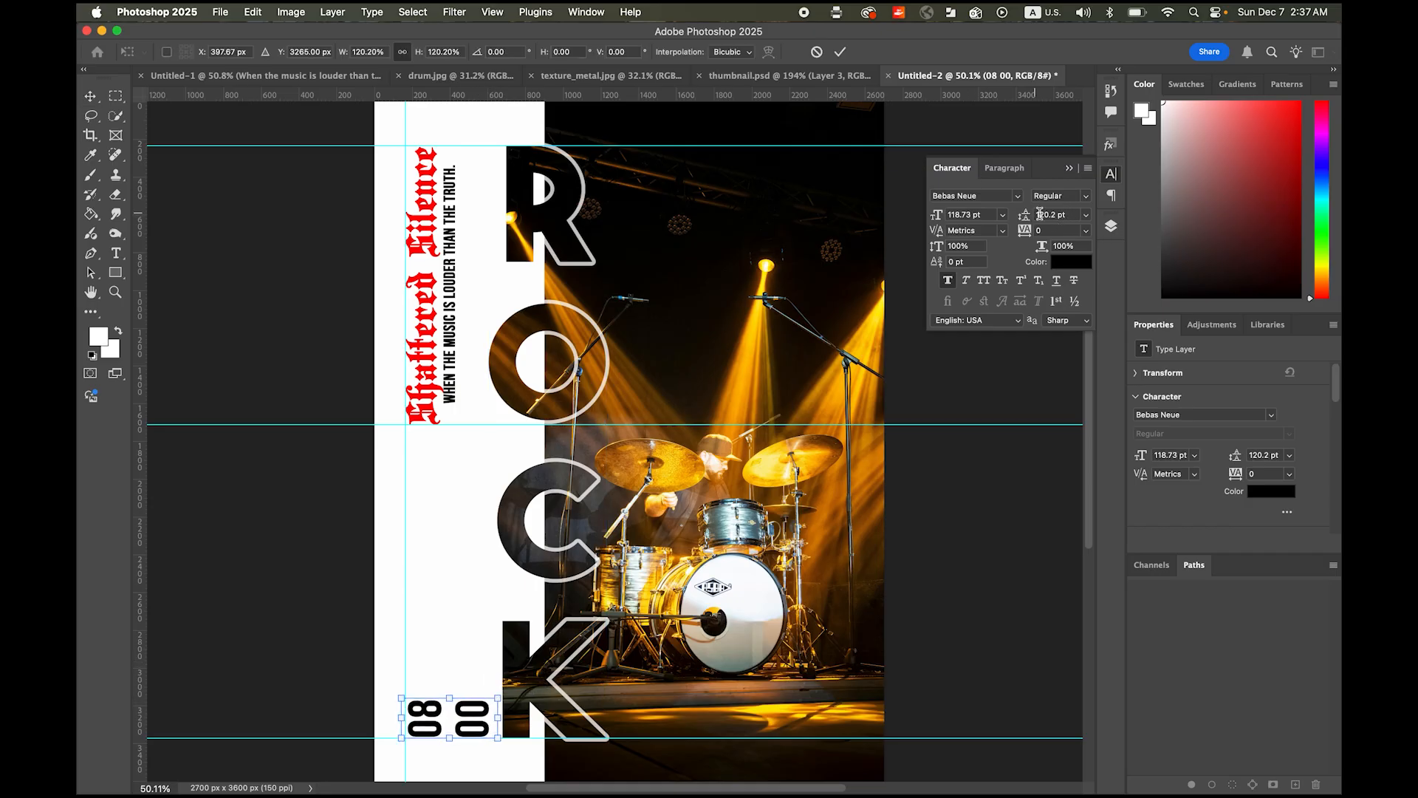
pyautogui.click(839, 52)
pyautogui.click(1069, 214)
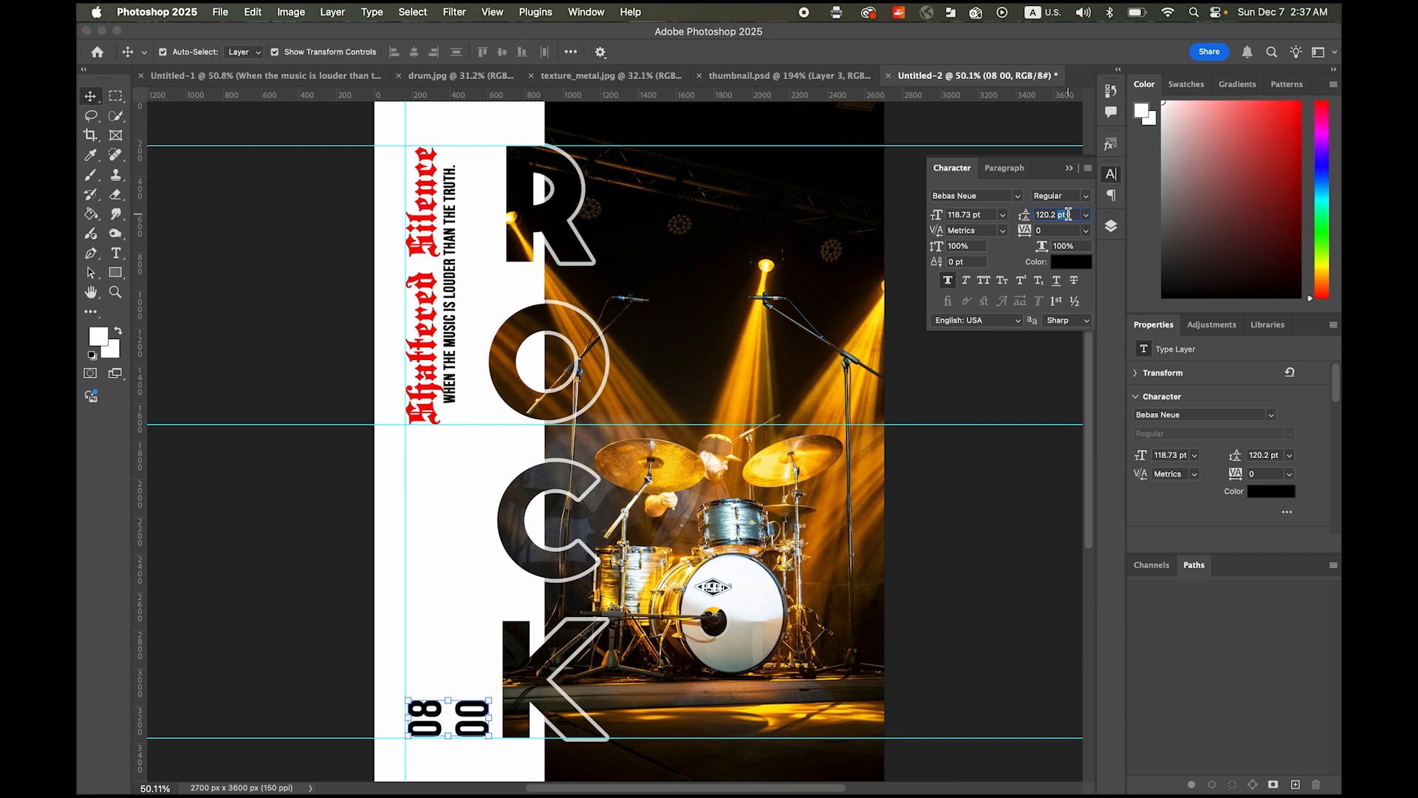
pyautogui.write('100')
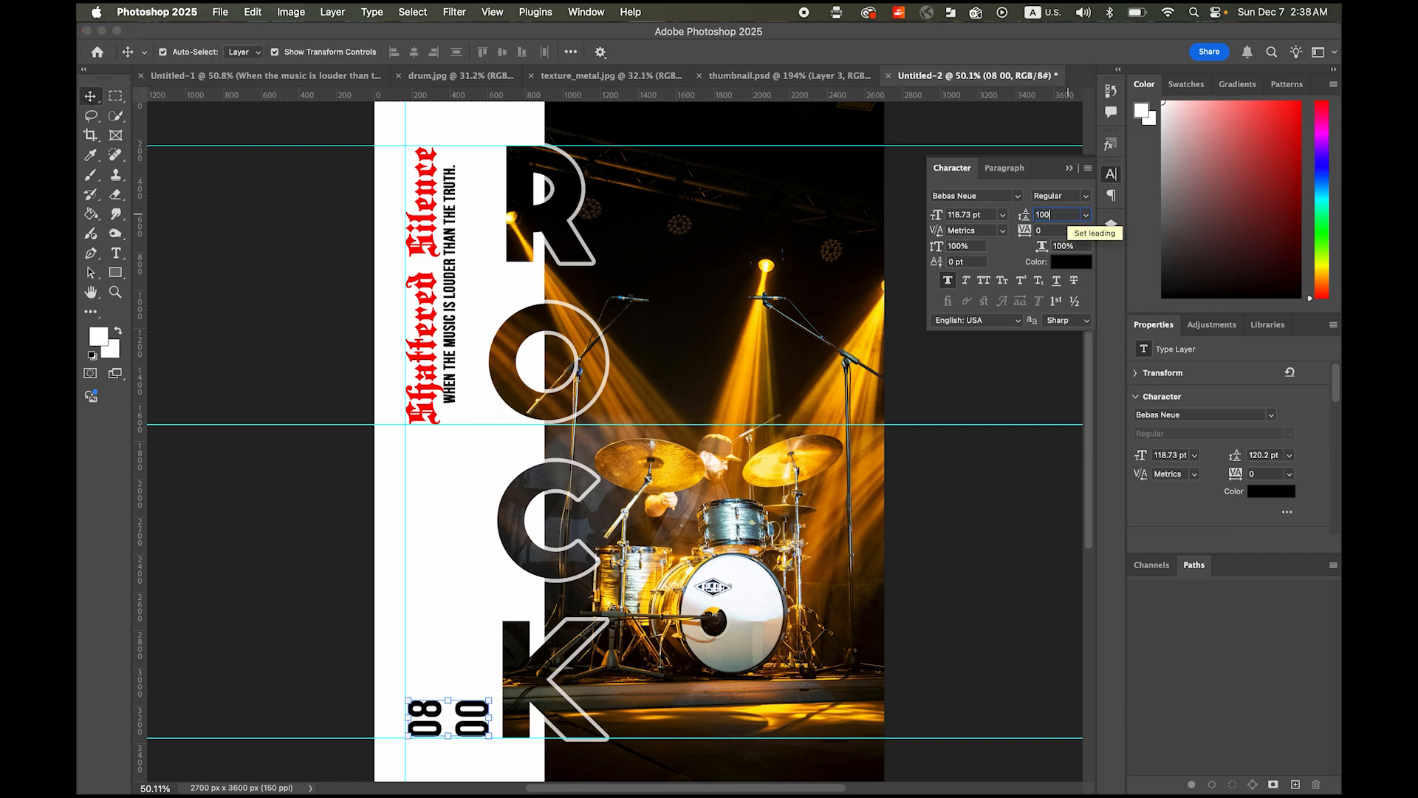
pyautogui.press('Return')
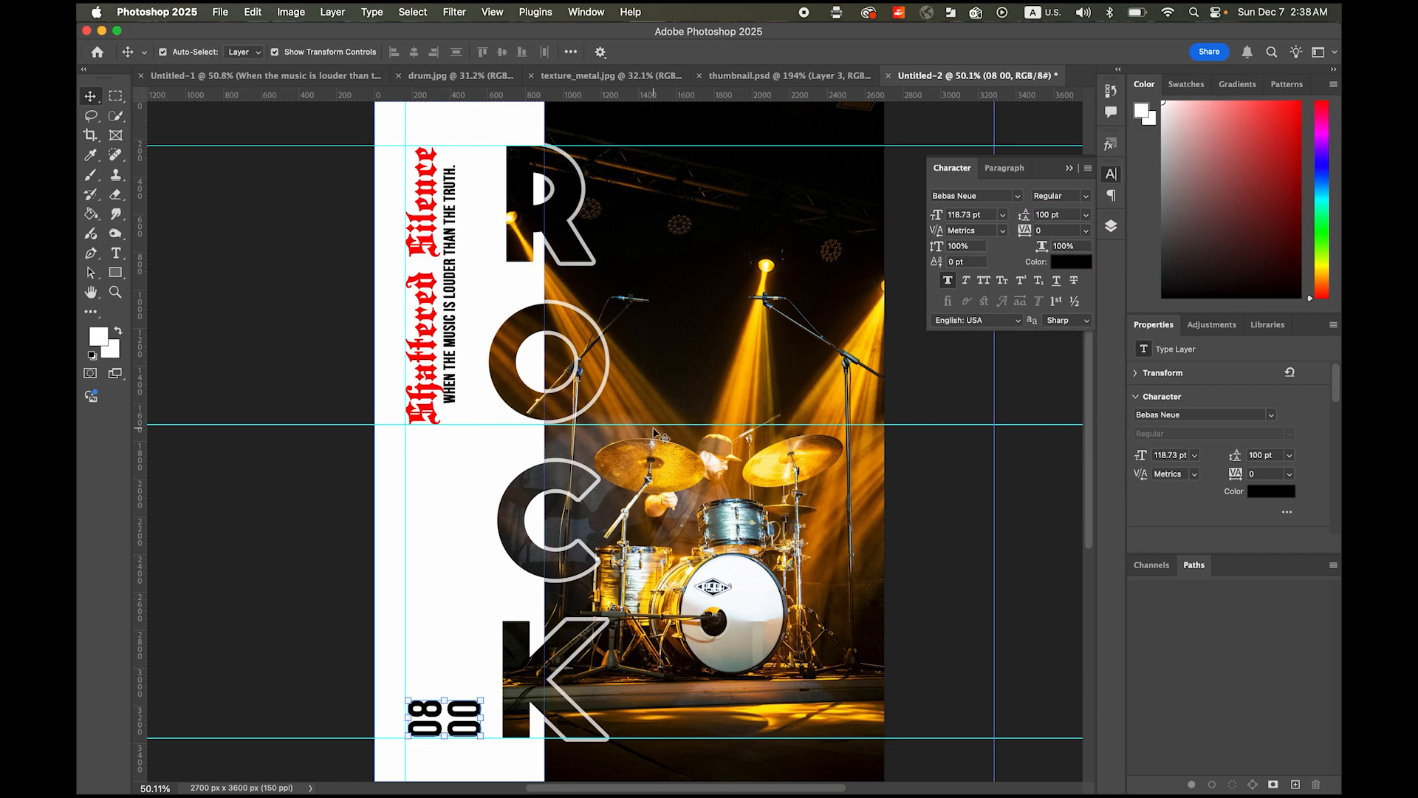
# Step: Nudge the 08 00 text down and left until its edges meet the lower guide and the vertical guide
pyautogui.press('super')
pyautogui.moveTo(450, 748); pyautogui.dragTo(775, 687)
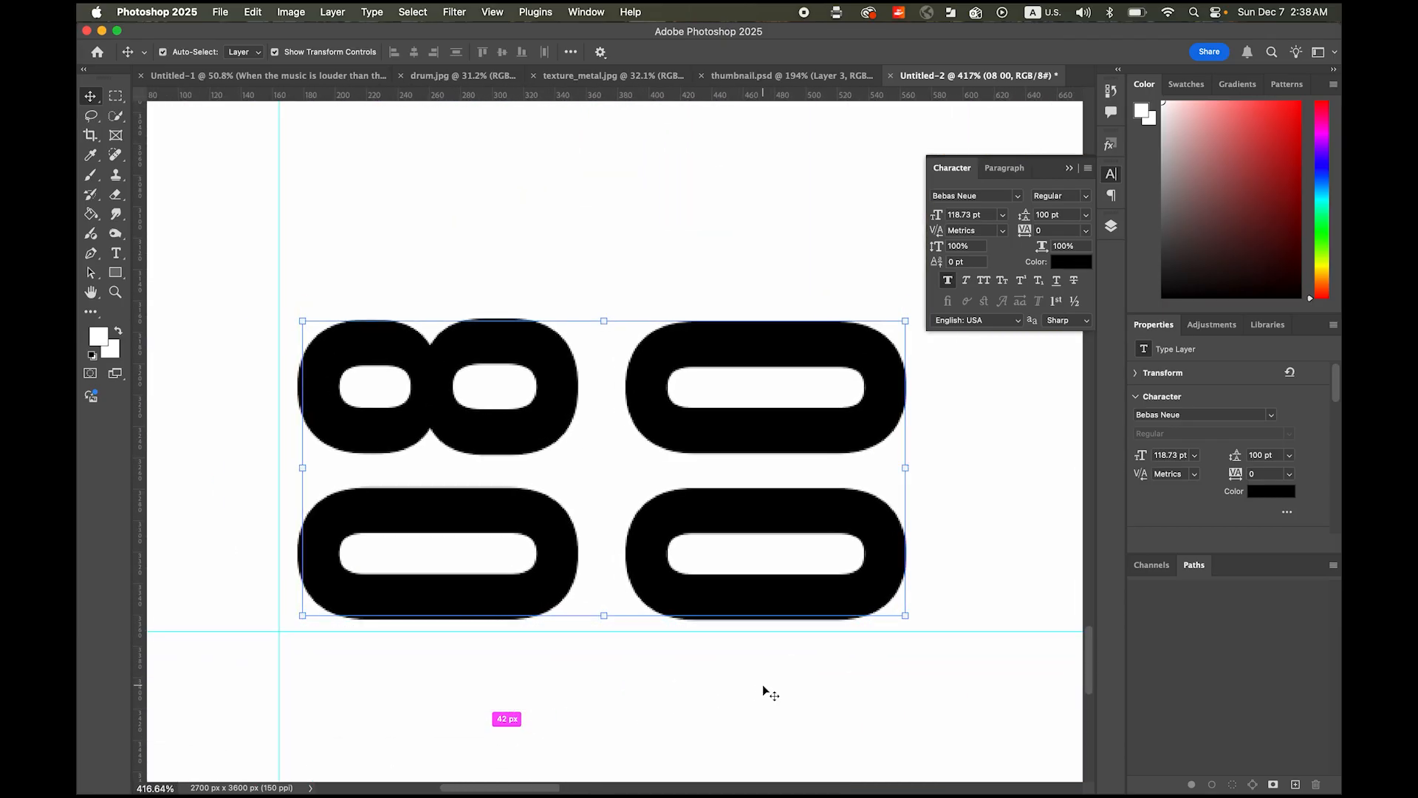
pyautogui.press('Down')
pyautogui.press('Down')
pyautogui.press('Down')
pyautogui.press('Down')
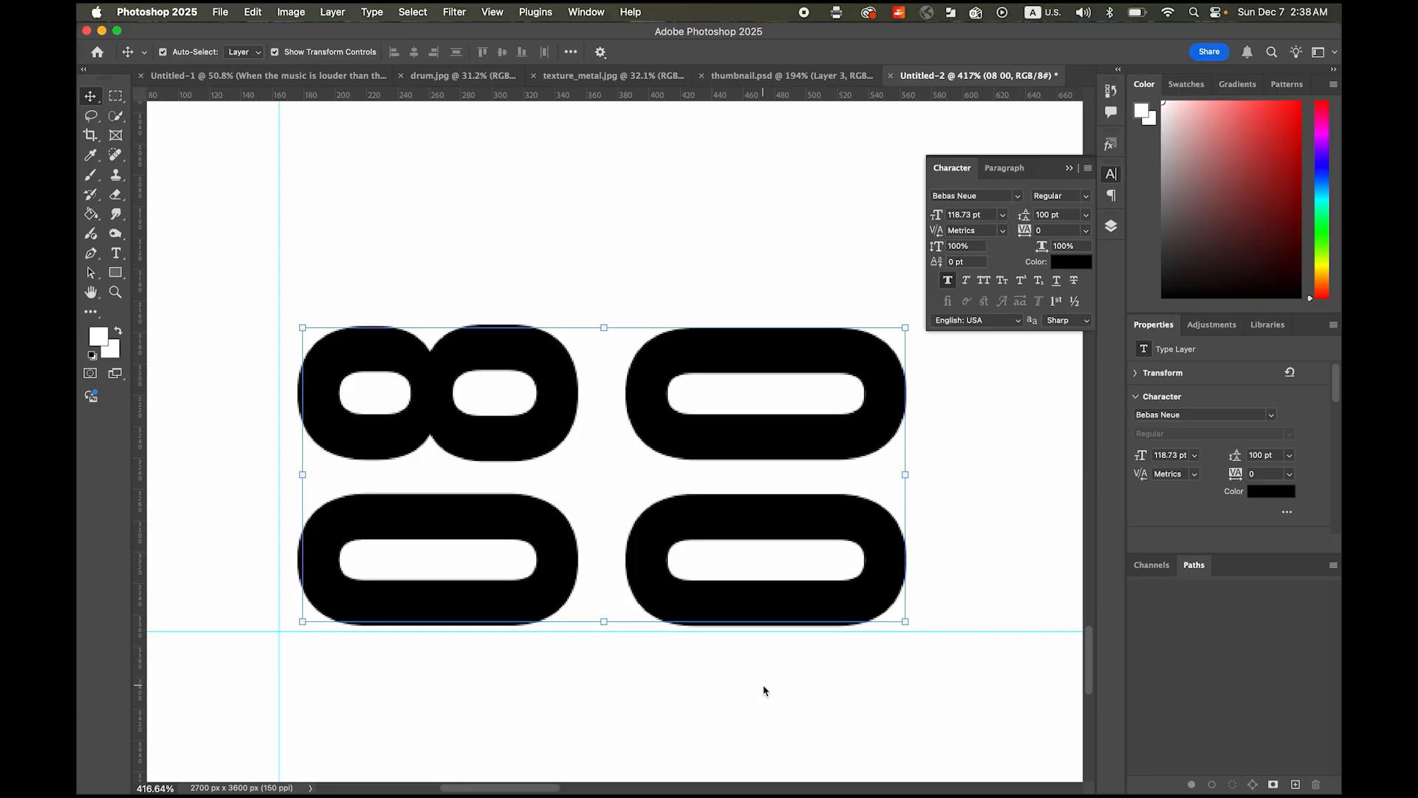
pyautogui.press('Left')
pyautogui.press('Left')
pyautogui.press('Left')
pyautogui.press('Left')
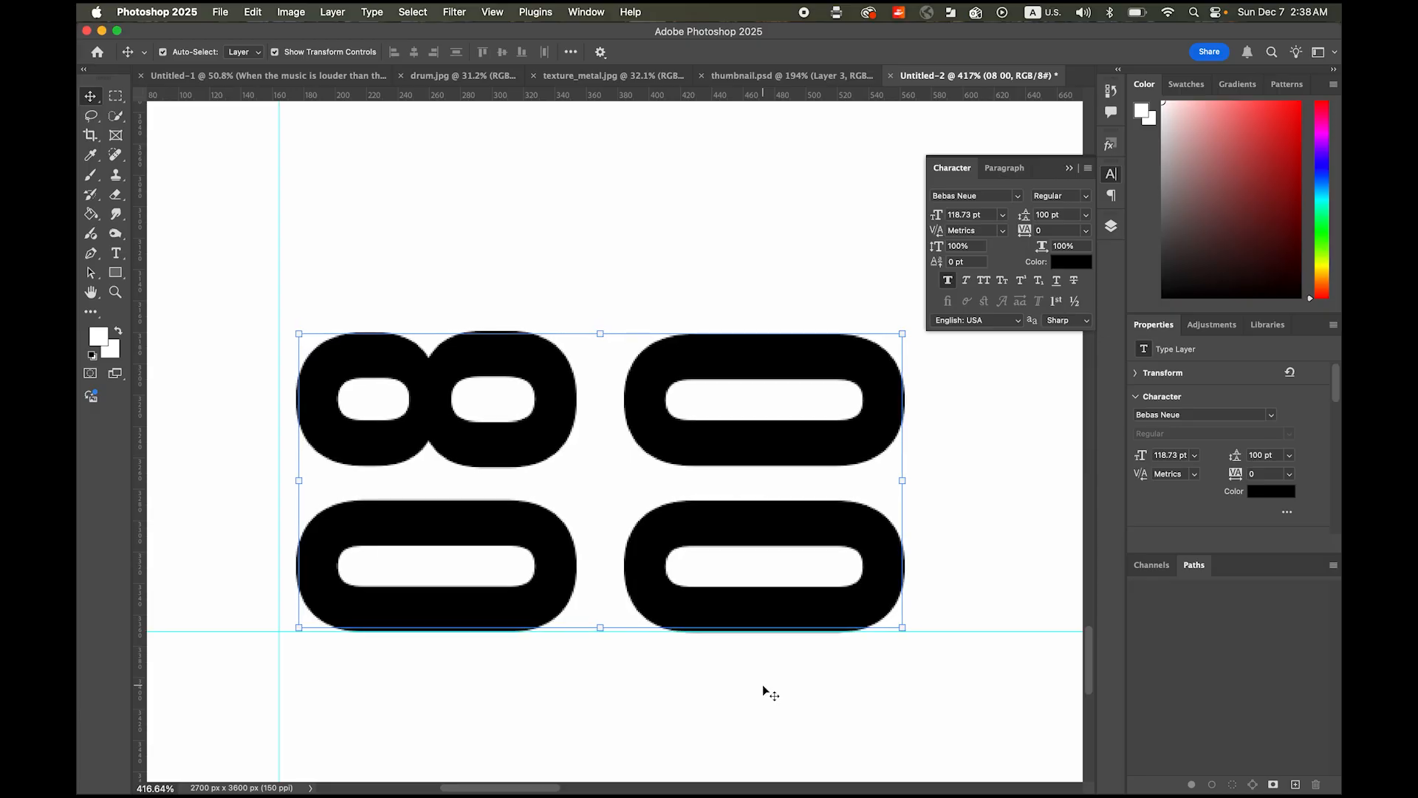
pyautogui.press('Left')
pyautogui.press('Left')
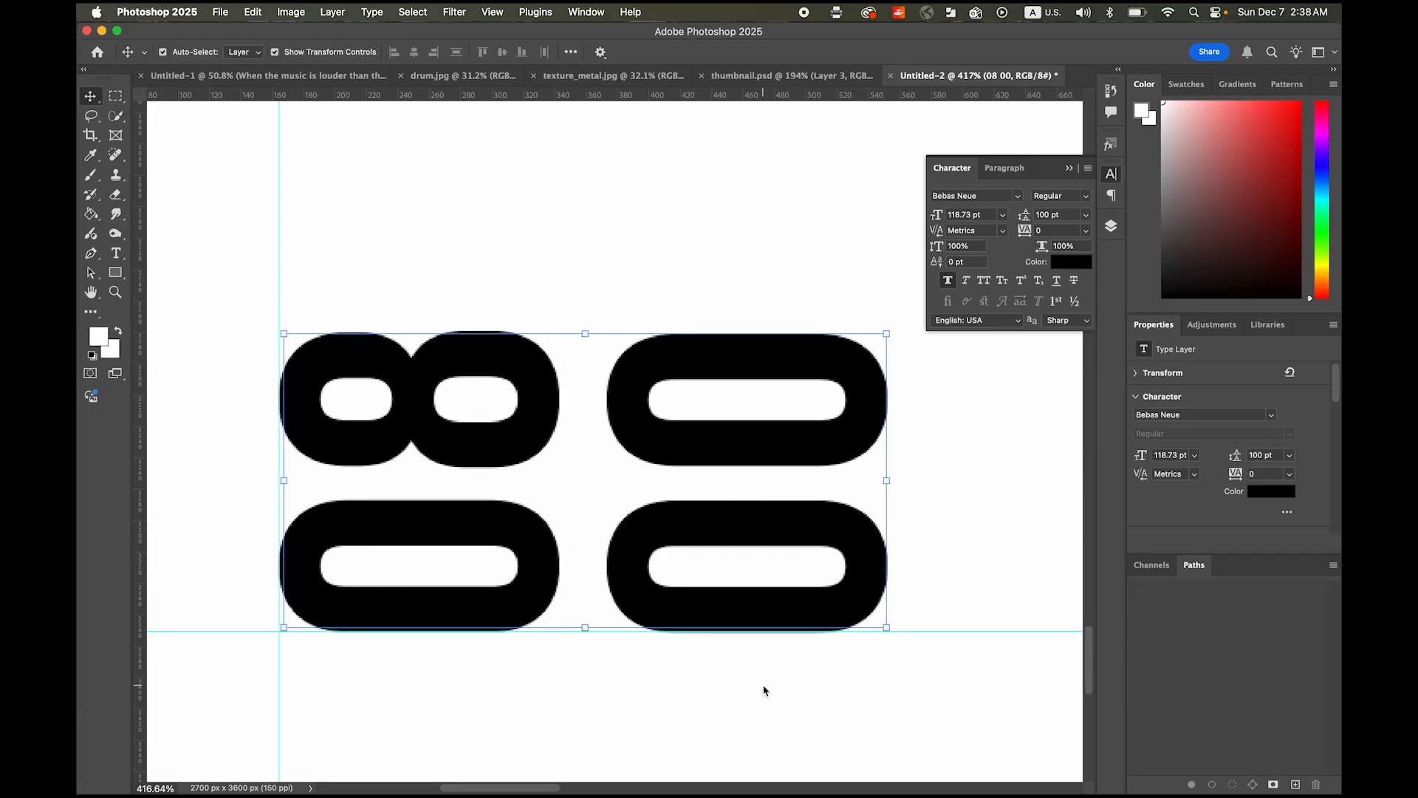
# Step: Duplicate the 08 00 text and place the copy directly above the original, aligned to the vertical guide
pyautogui.scroll(-10, 617, 570)
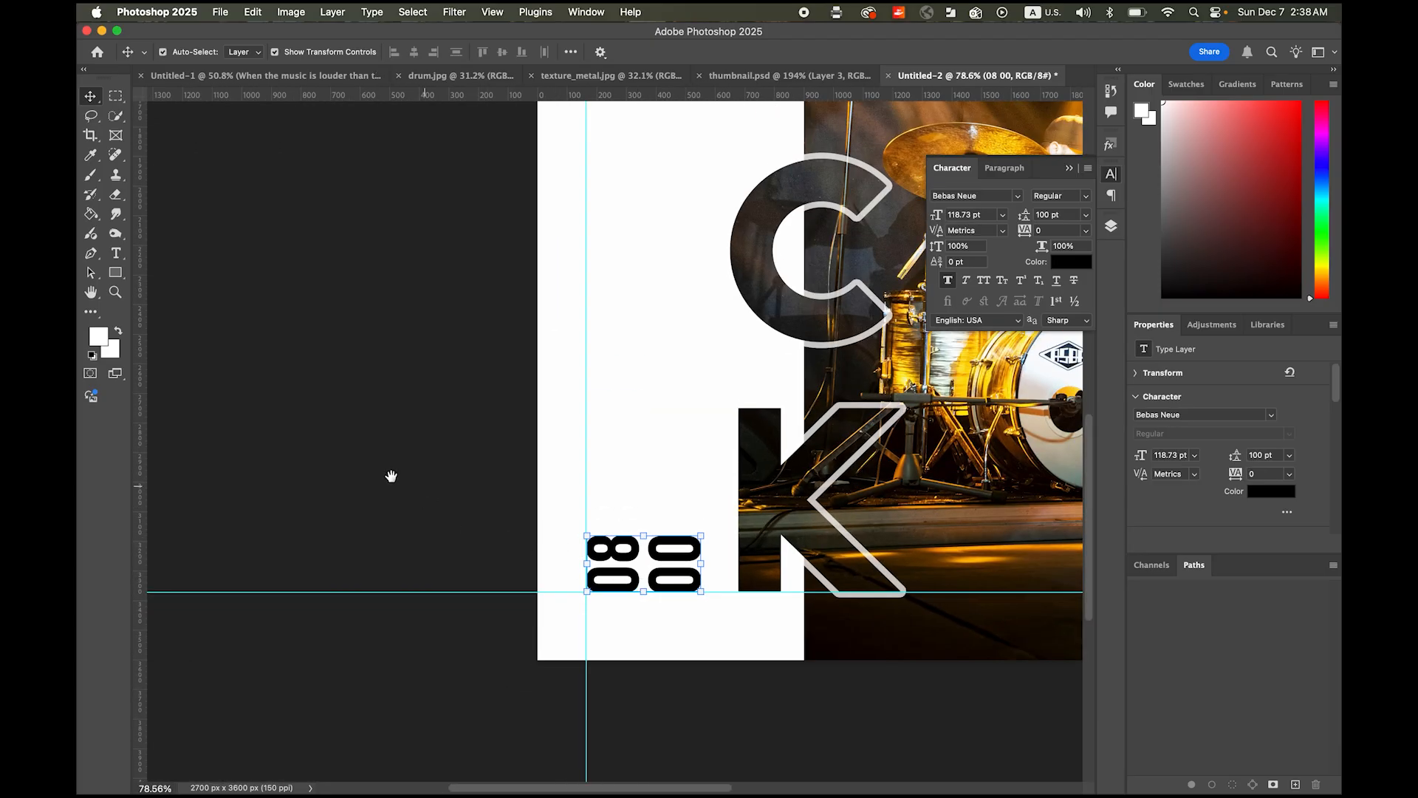
pyautogui.moveTo(389, 475); pyautogui.dragTo(329, 466)
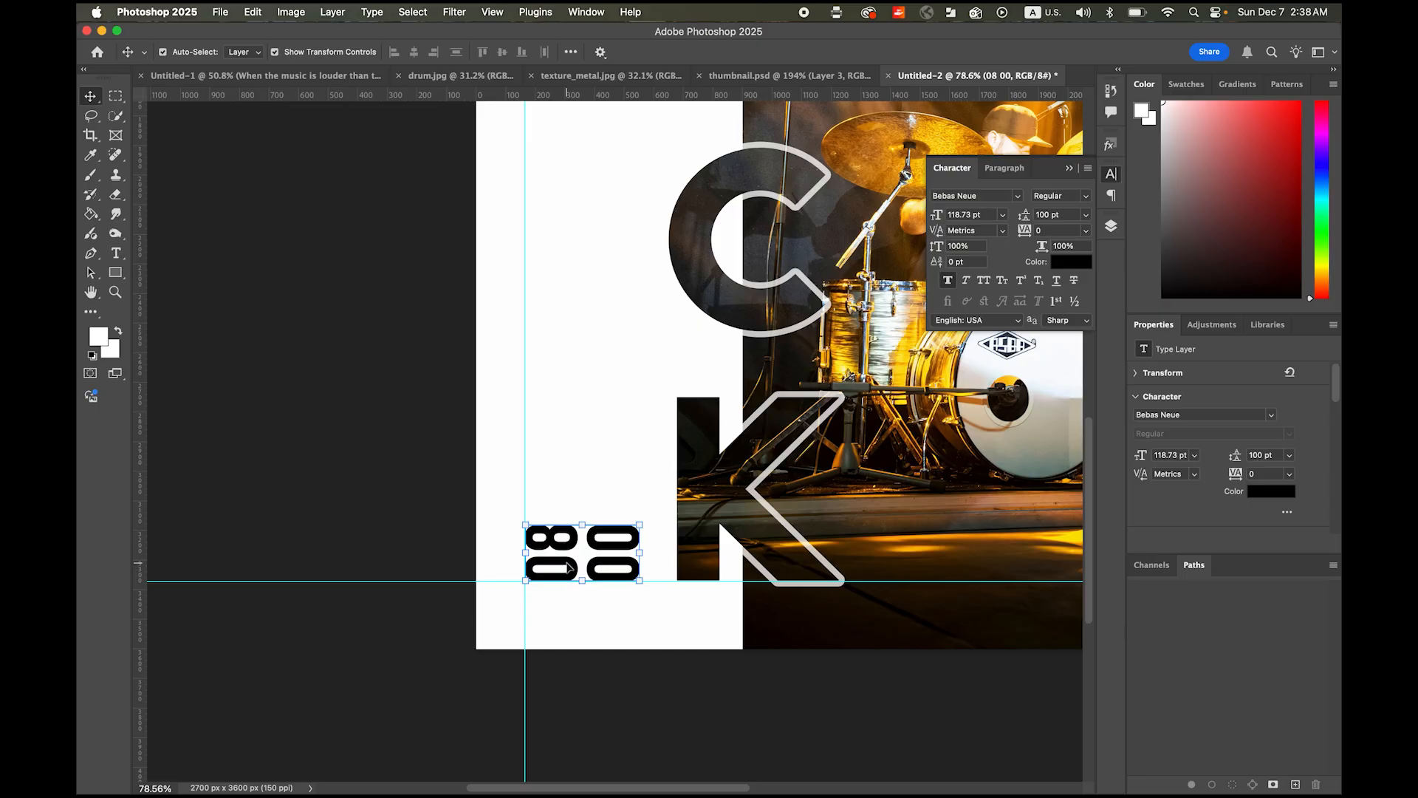
pyautogui.moveTo(567, 563); pyautogui.dragTo(567, 486)
pyautogui.moveTo(565, 487); pyautogui.dragTo(565, 487)
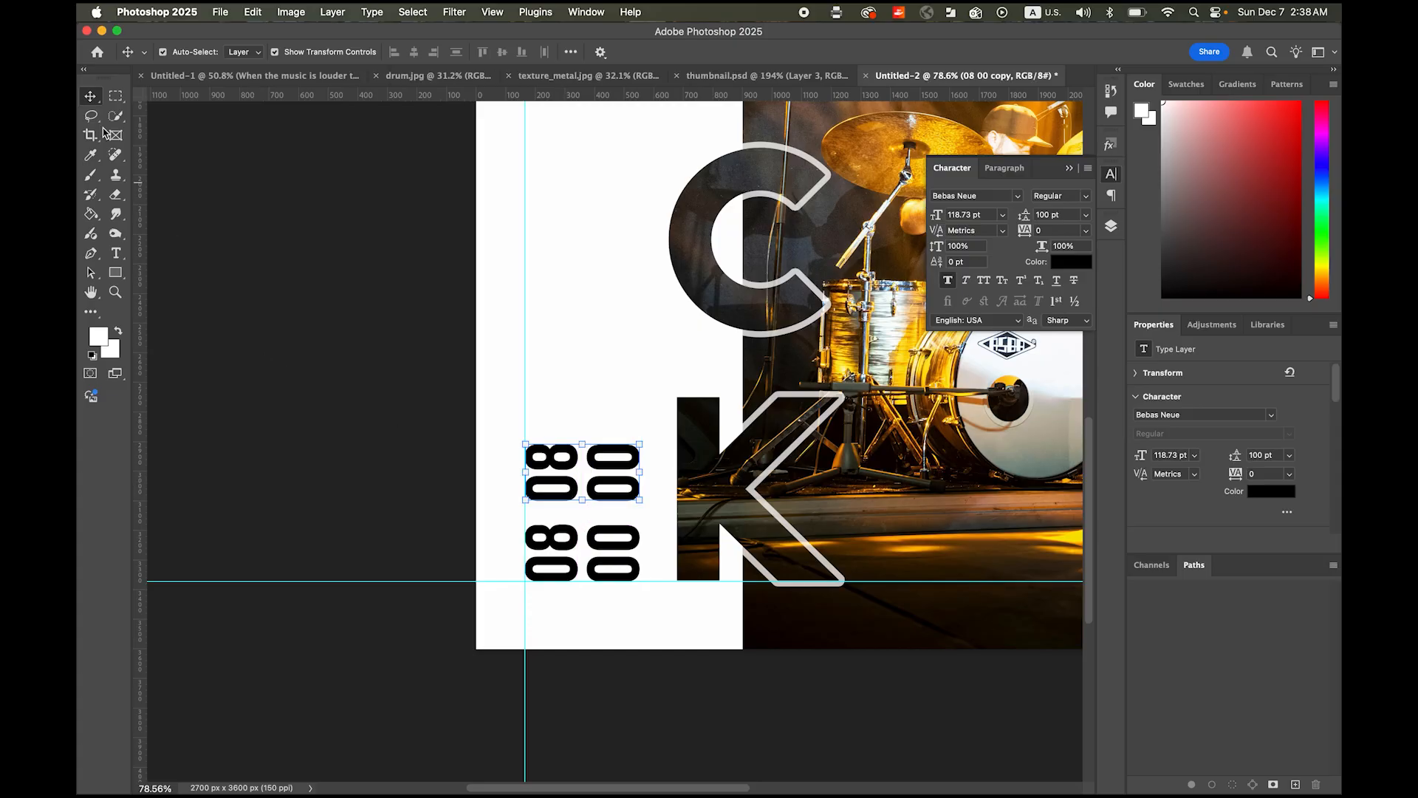
# Step: Replace the duplicated text with PM and shift it slightly further up from the 08
pyautogui.click(115, 253)
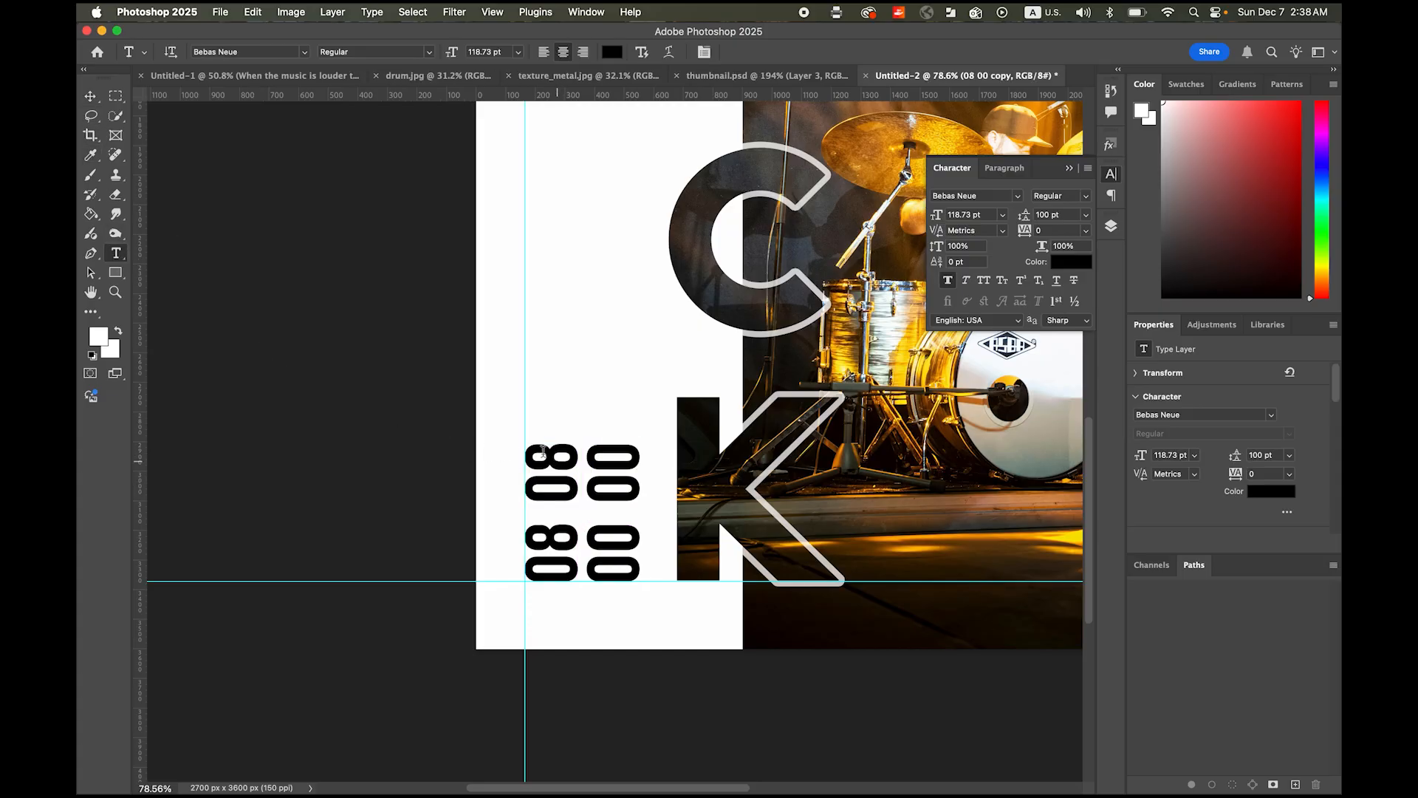
pyautogui.moveTo(531, 452); pyautogui.dragTo(640, 494)
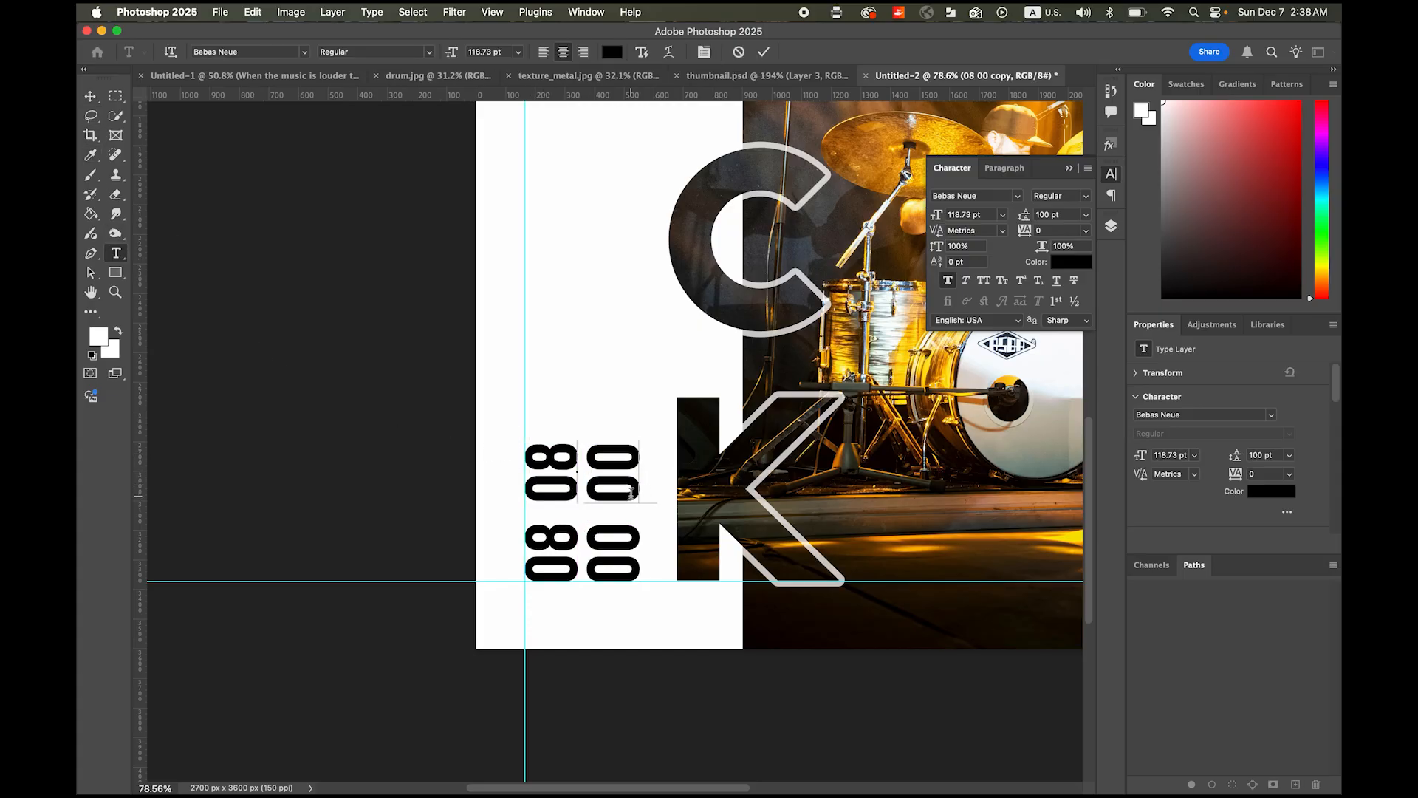
pyautogui.doubleClick(630, 494)
pyautogui.moveTo(548, 493); pyautogui.dragTo(620, 459)
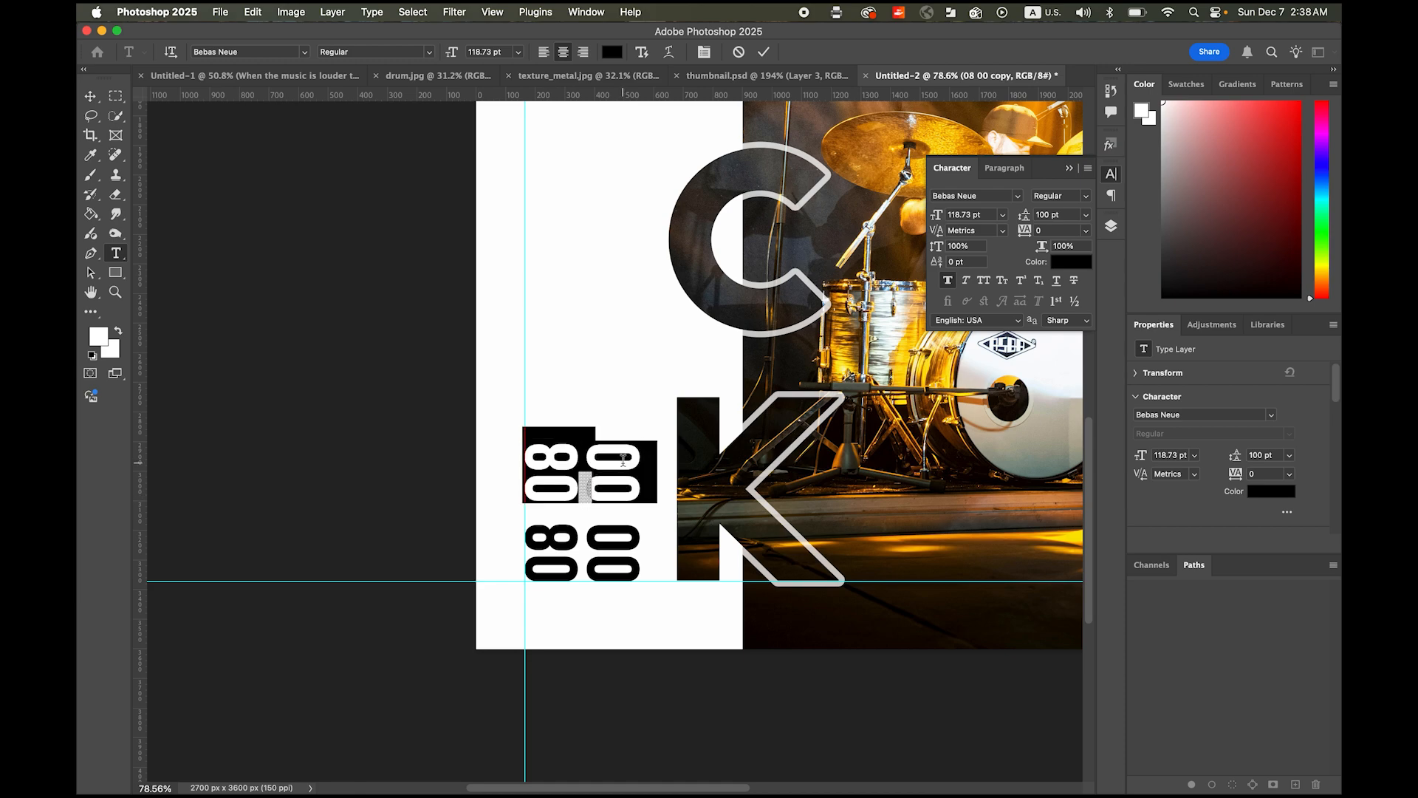
pyautogui.write('08 PM')
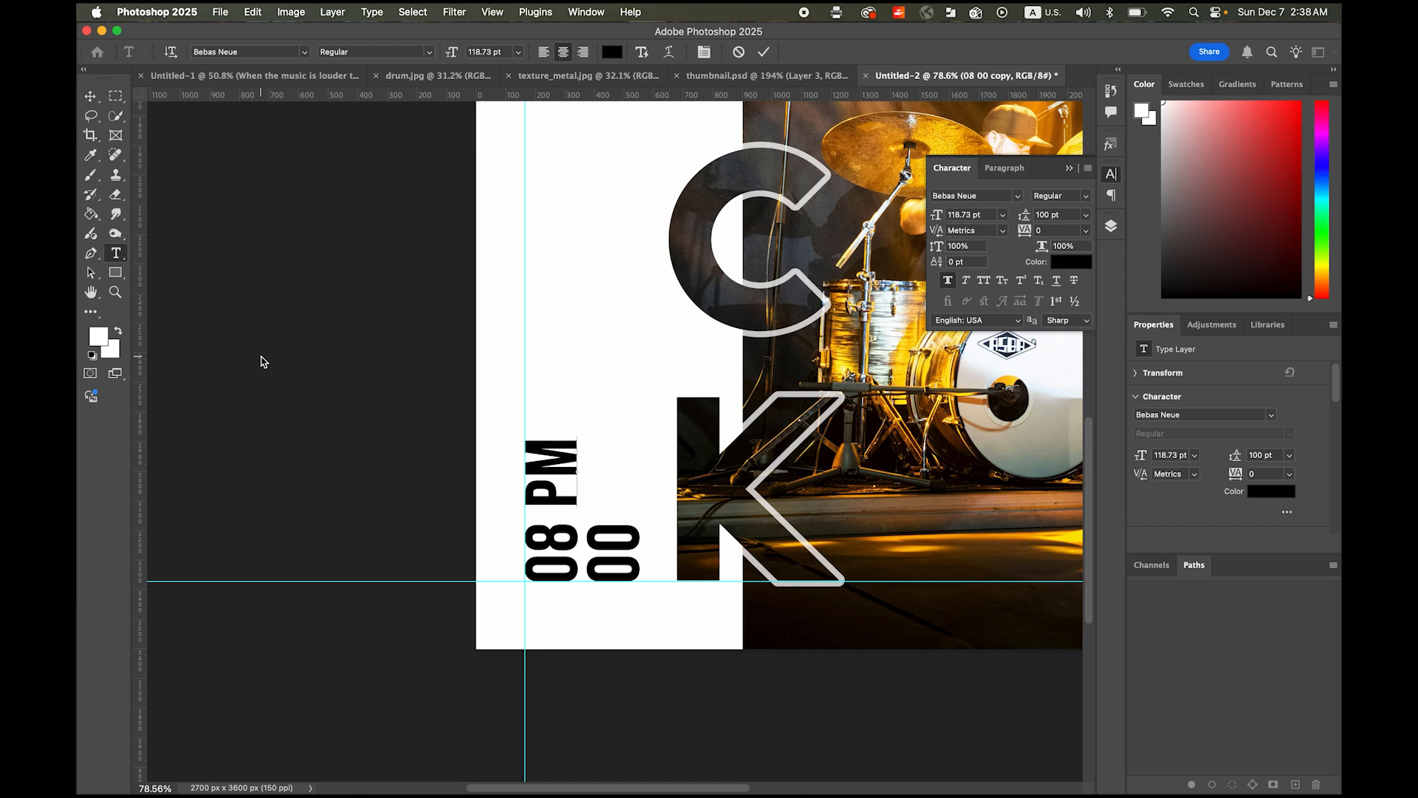
pyautogui.click(90, 96)
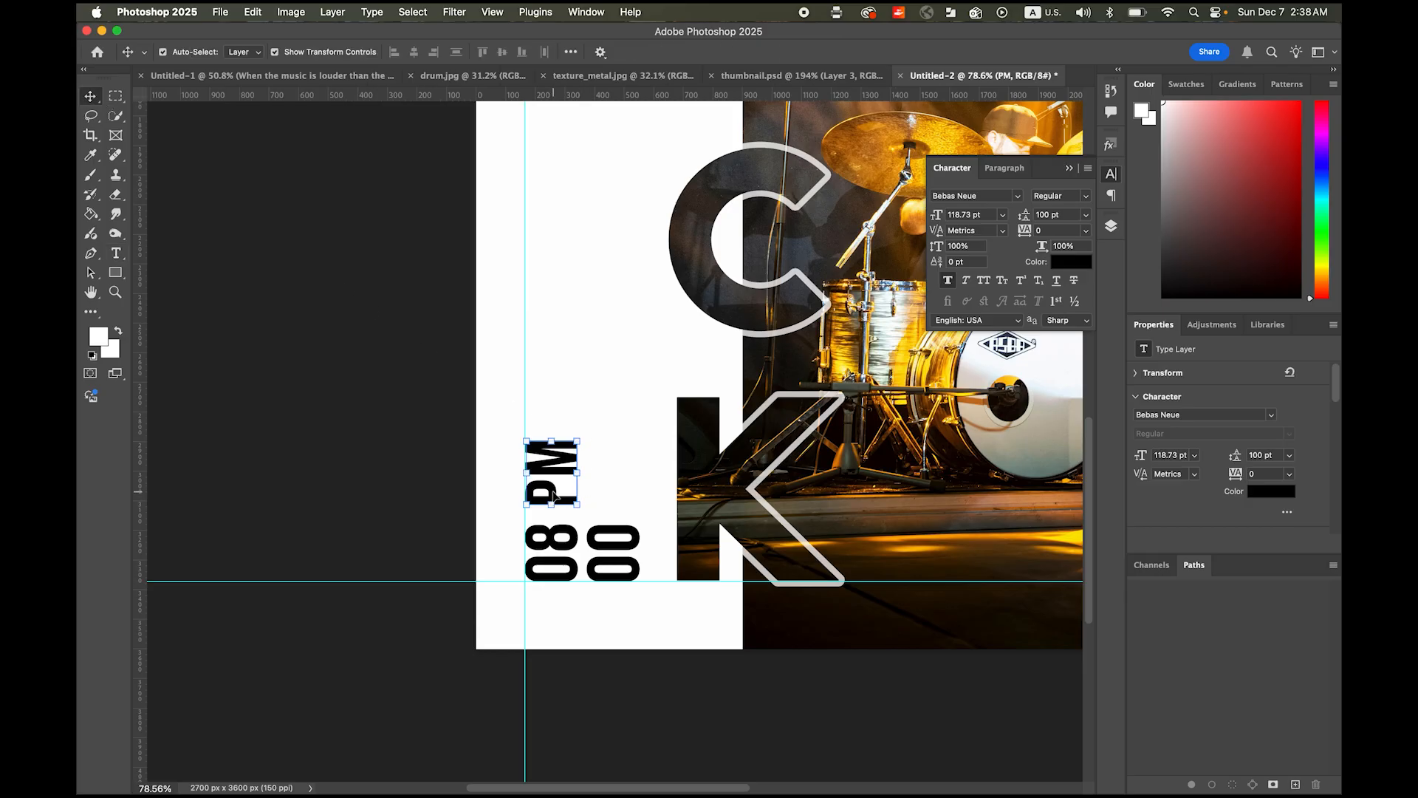
pyautogui.moveTo(554, 495); pyautogui.dragTo(553, 486)
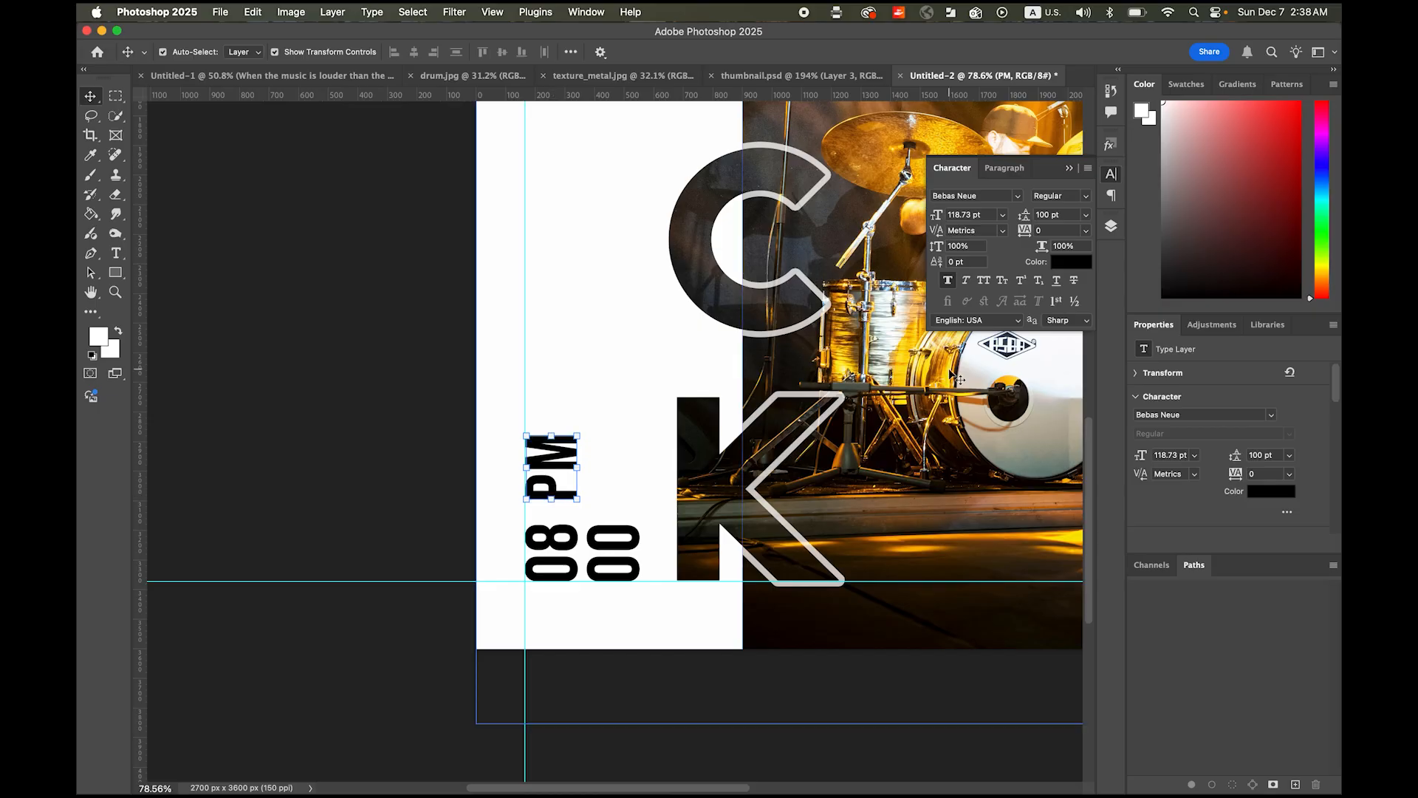
# Step: Add a new layer and marquee a thin bar, about 387 x 29 px, between the PM and 08 00 texts
pyautogui.click(1112, 227)
pyautogui.keyDown('shift'); pyautogui.click(1019, 318); pyautogui.keyUp('shift')
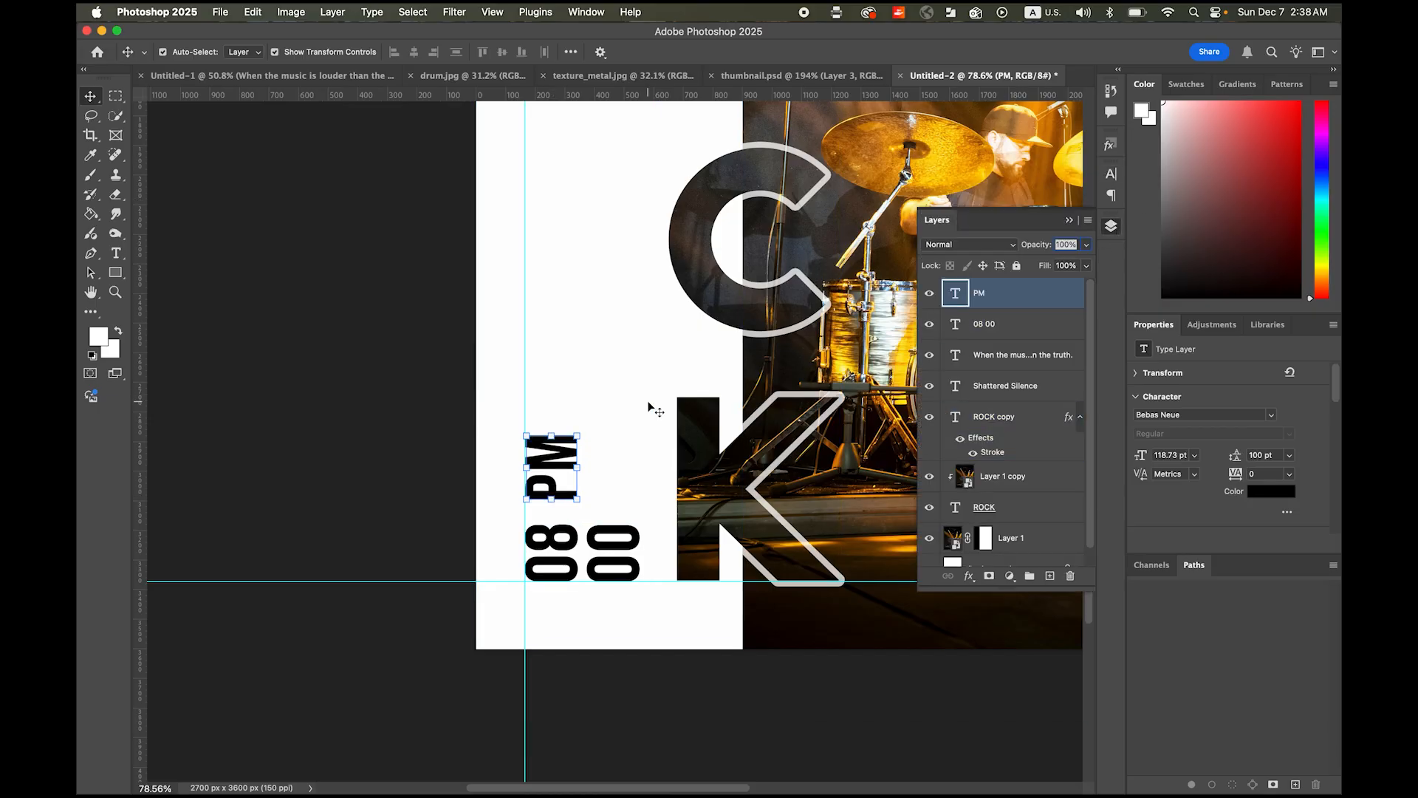
pyautogui.click(423, 404)
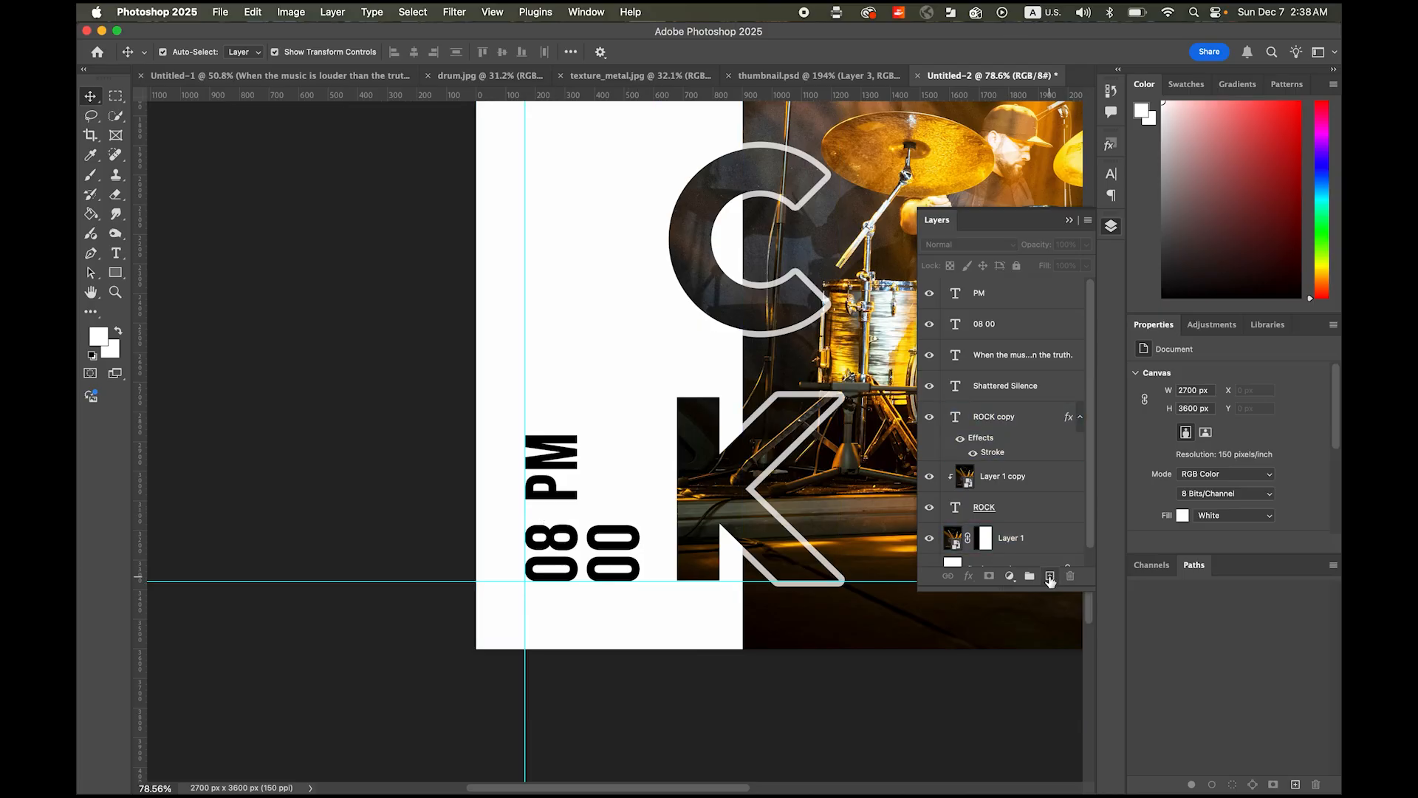
pyautogui.click(1049, 577)
pyautogui.press('m')
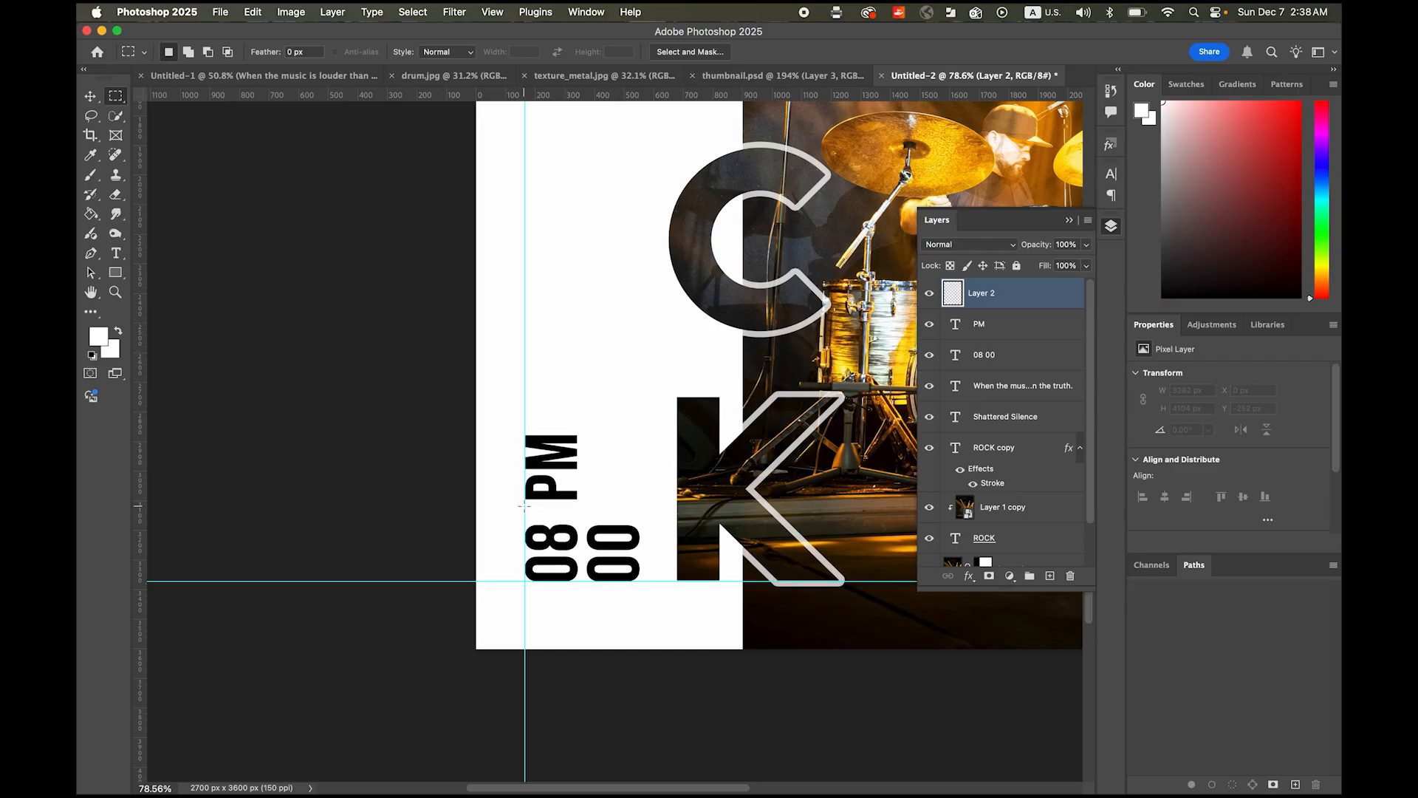
pyautogui.moveTo(527, 507); pyautogui.dragTo(638, 512)
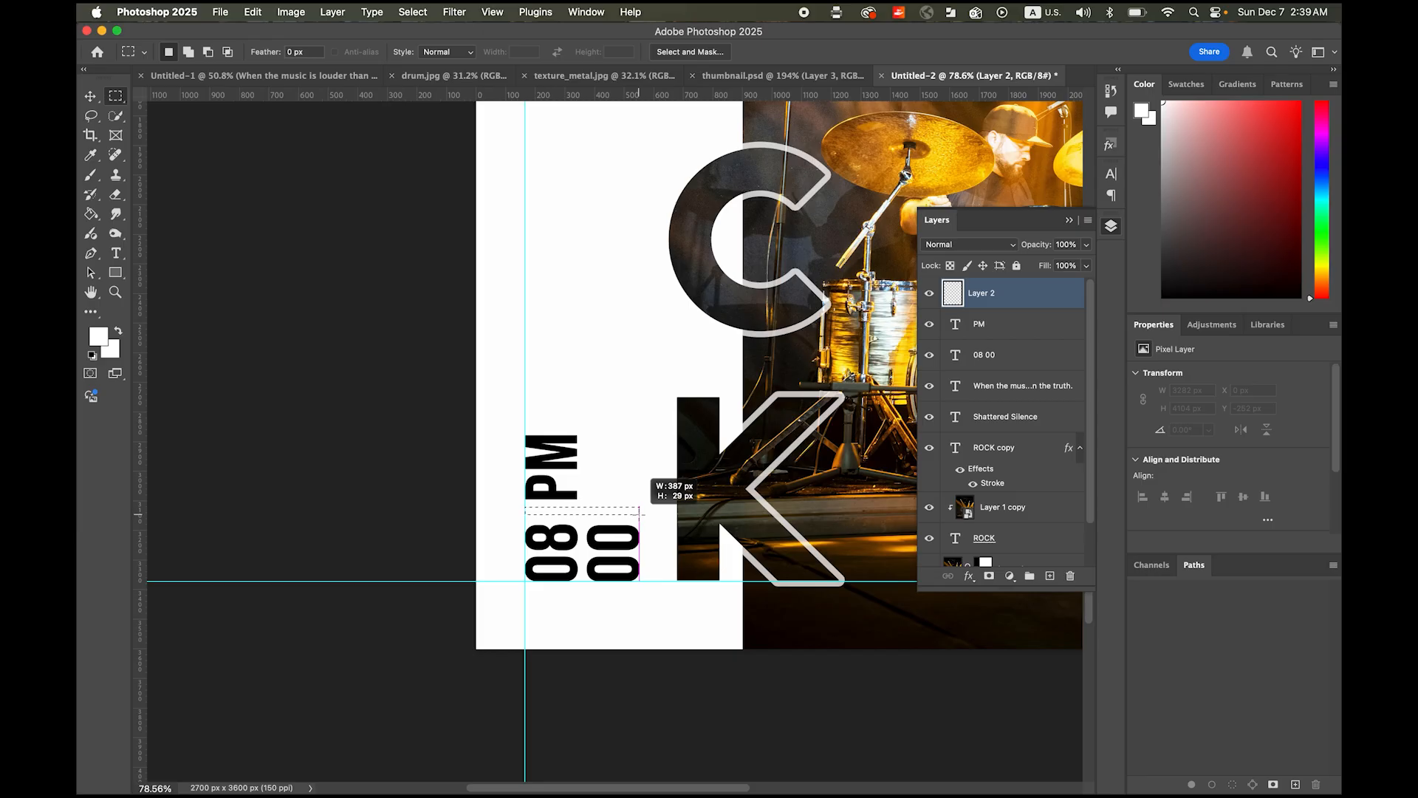
pyautogui.moveTo(640, 512); pyautogui.dragTo(640, 513)
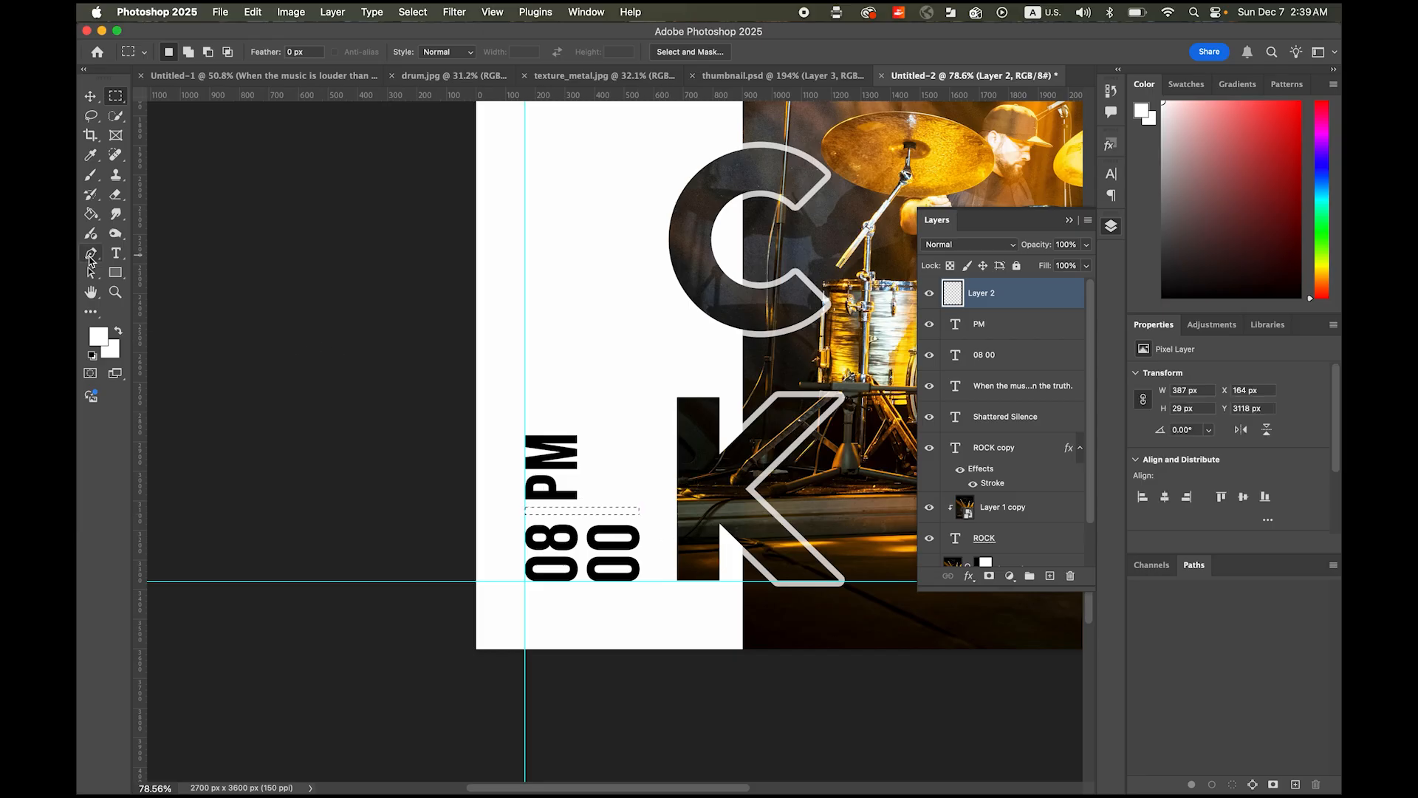
# Step: Fill the thin bar selection with bright red using the Paint Bucket, and deselect it
pyautogui.click(90, 213)
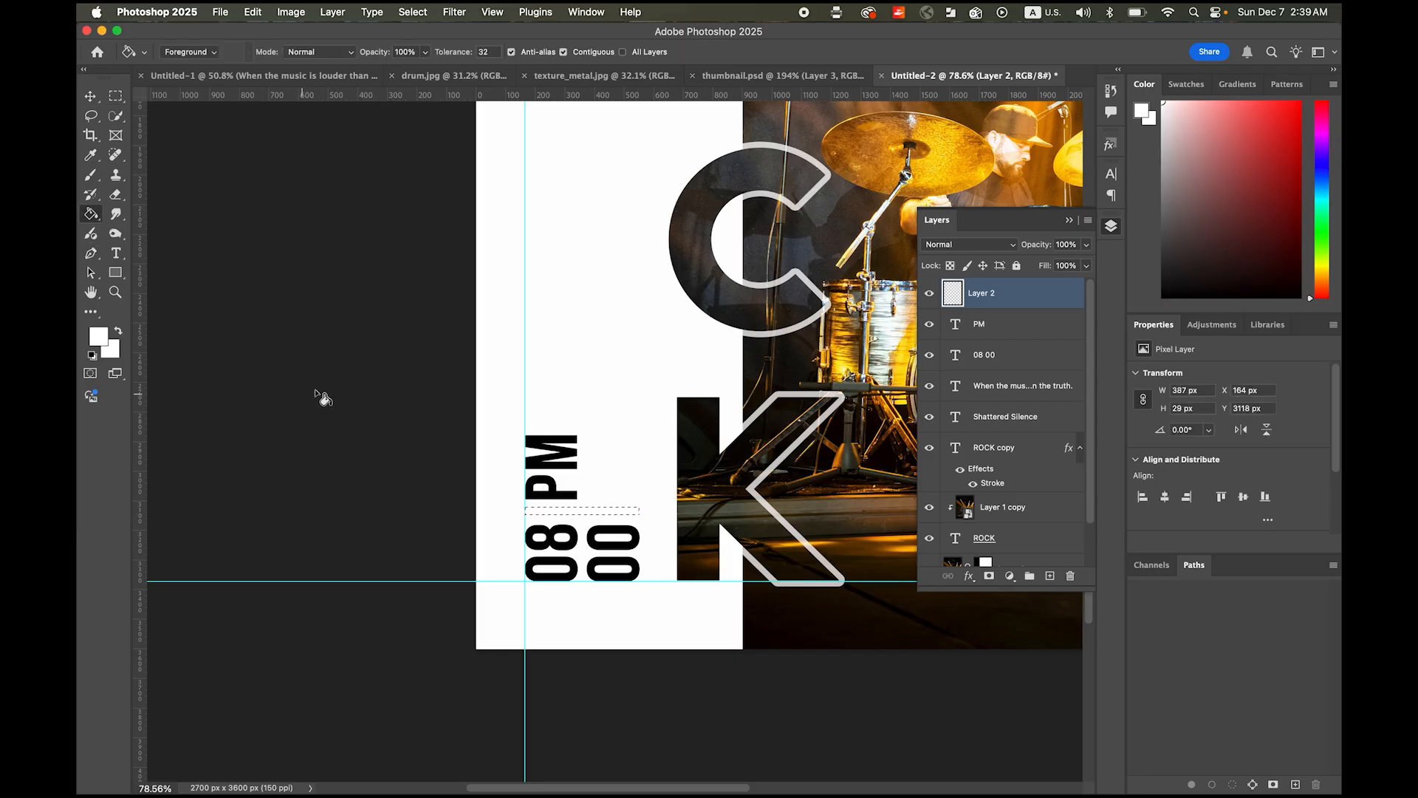
pyautogui.click(1306, 105)
pyautogui.click(624, 510)
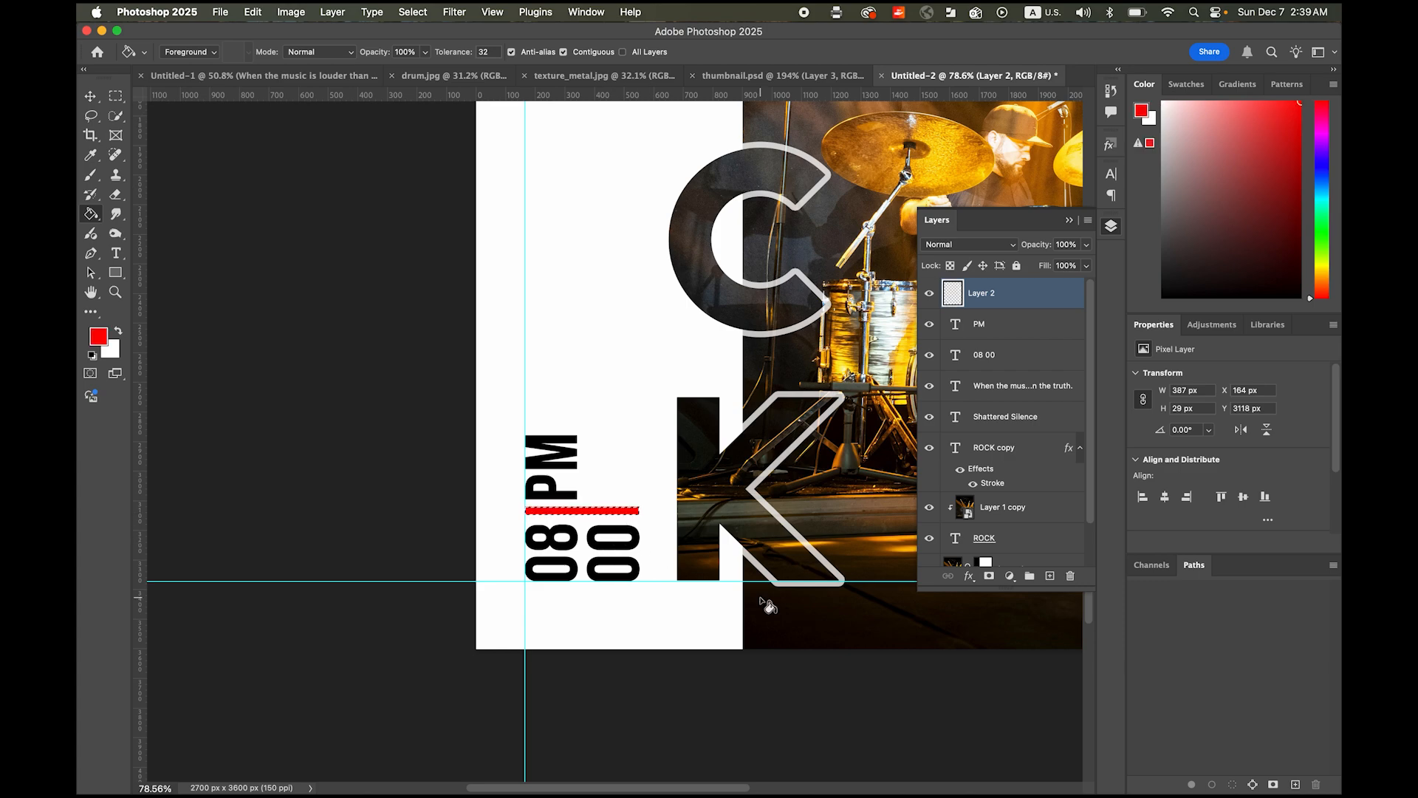
pyautogui.hotkey('ctrl', 'd')
pyautogui.click(115, 96)
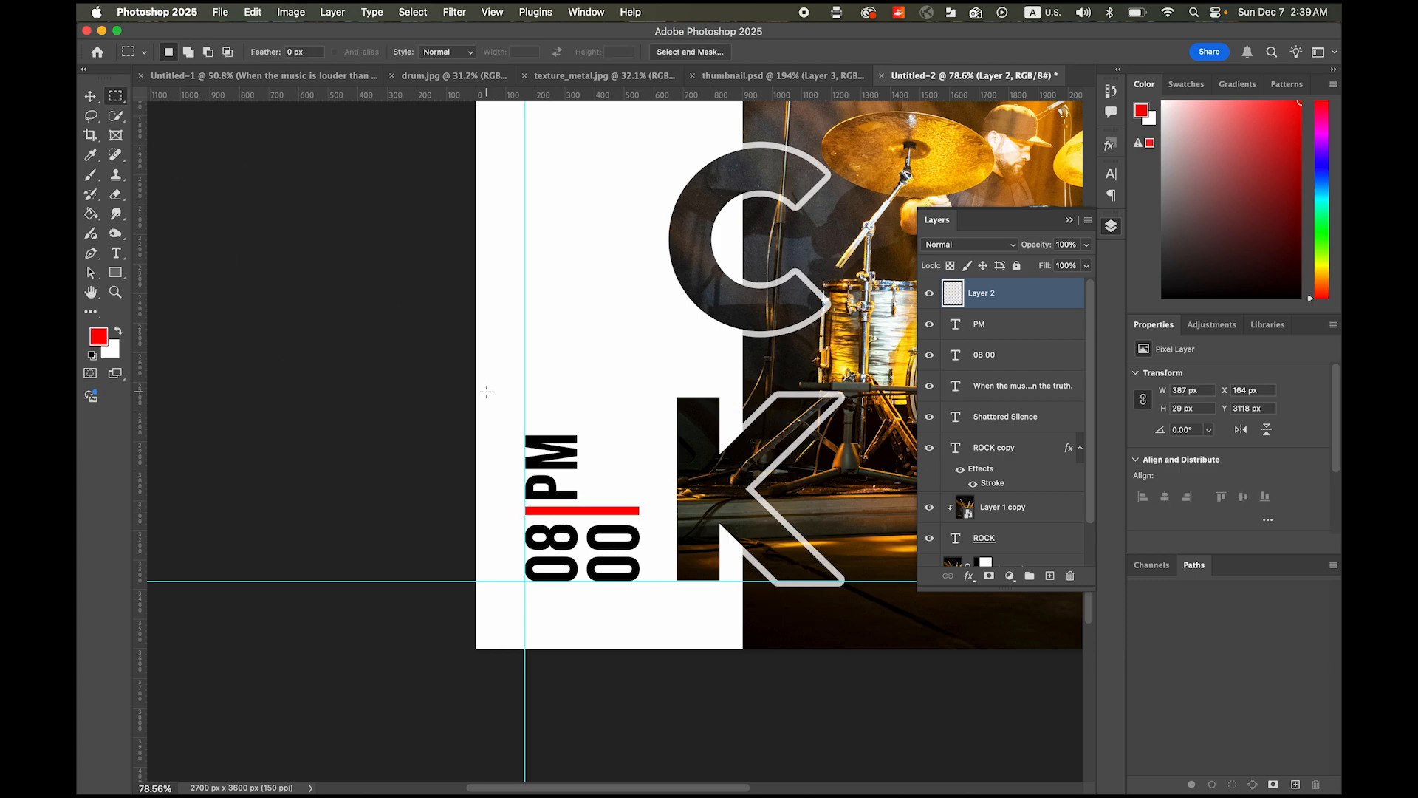
# Step: Nudge the red bar down to Y 3121 px so it sits evenly between PM and 08 00
pyautogui.click(90, 96)
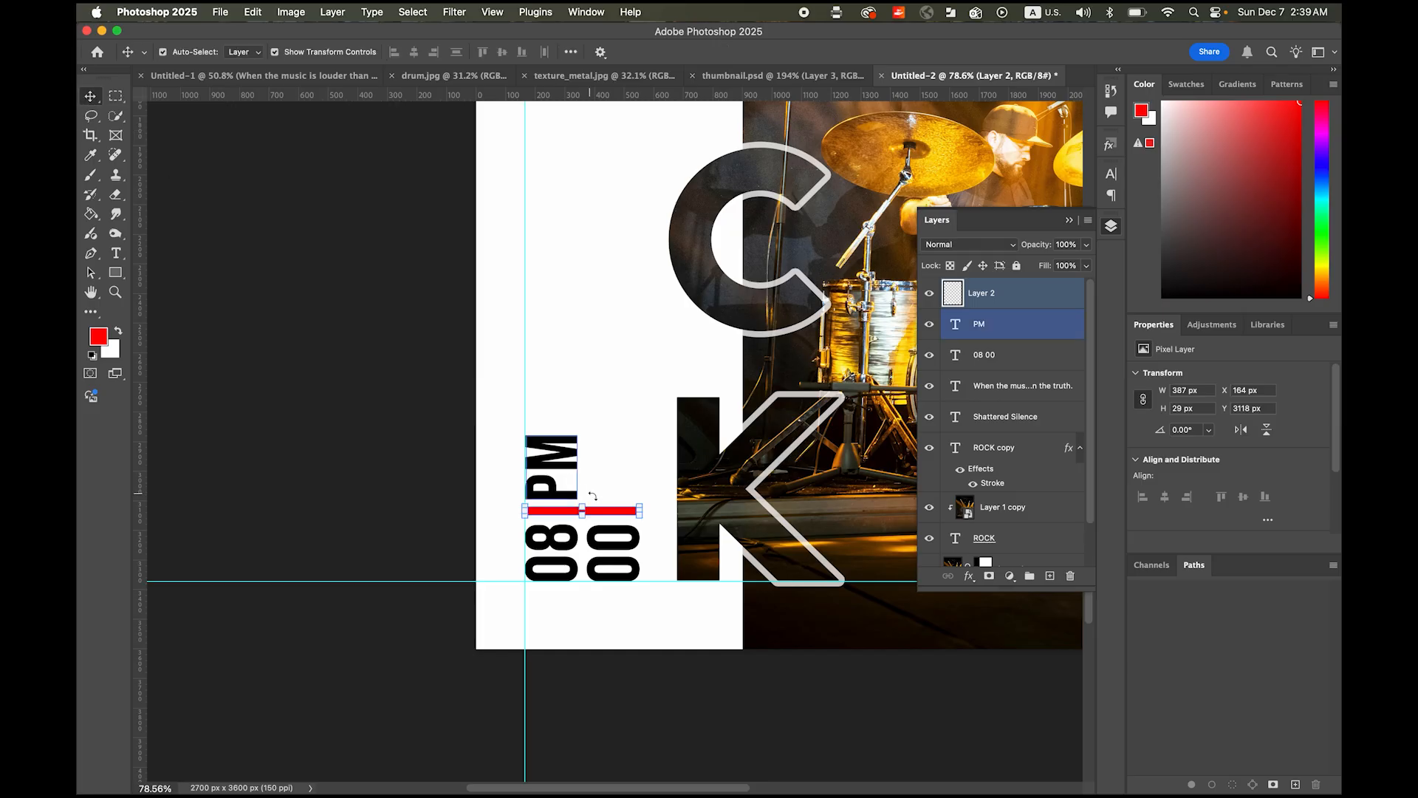
pyautogui.press('Down')
pyautogui.press('Down')
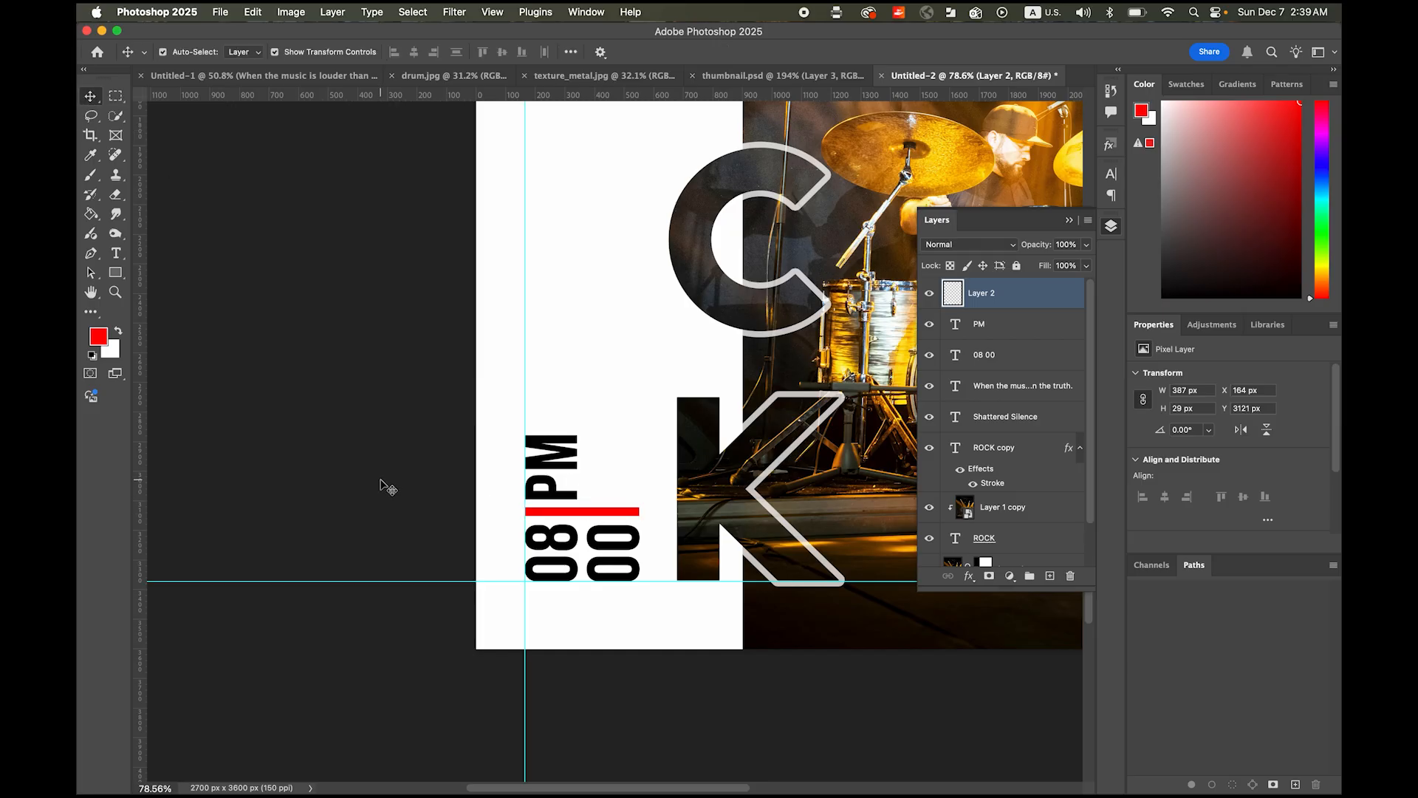
pyautogui.click(381, 484)
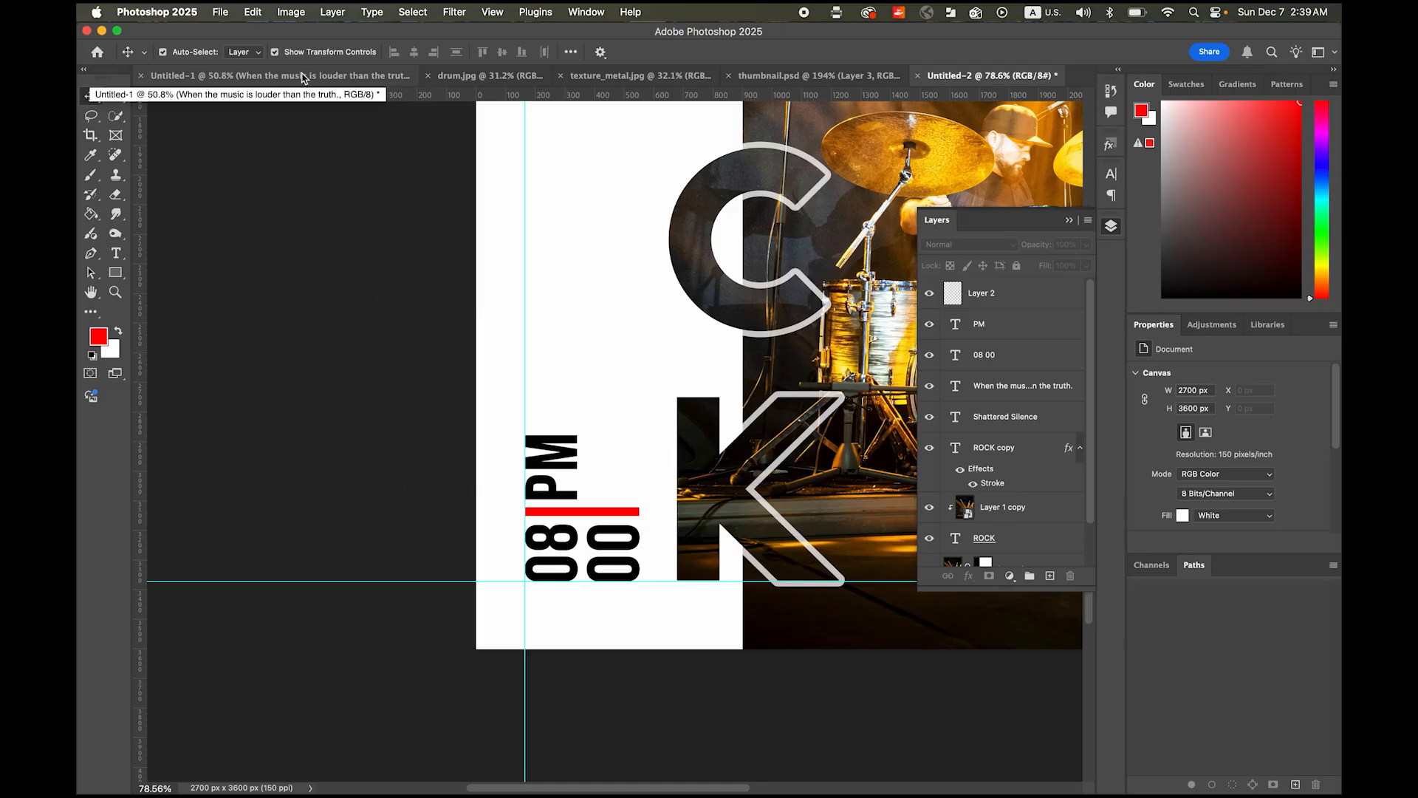
# Step: Copy the Fenway Park July 4th, 2026 text layer from the Untitled-1 document and paste it into Untitled-2
pyautogui.click(303, 77)
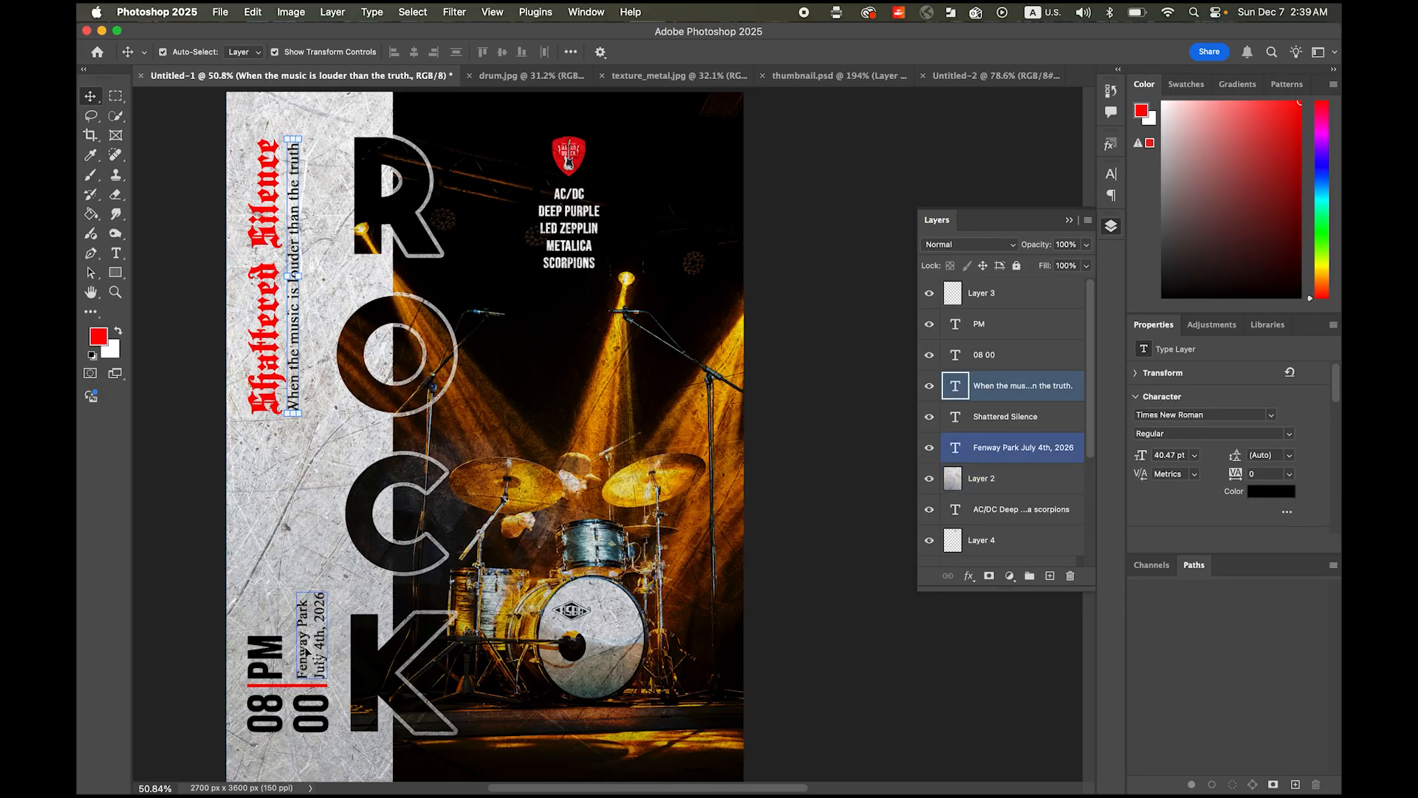
pyautogui.click(302, 660)
pyautogui.keyDown('shift'); pyautogui.click(325, 672); pyautogui.keyUp('shift')
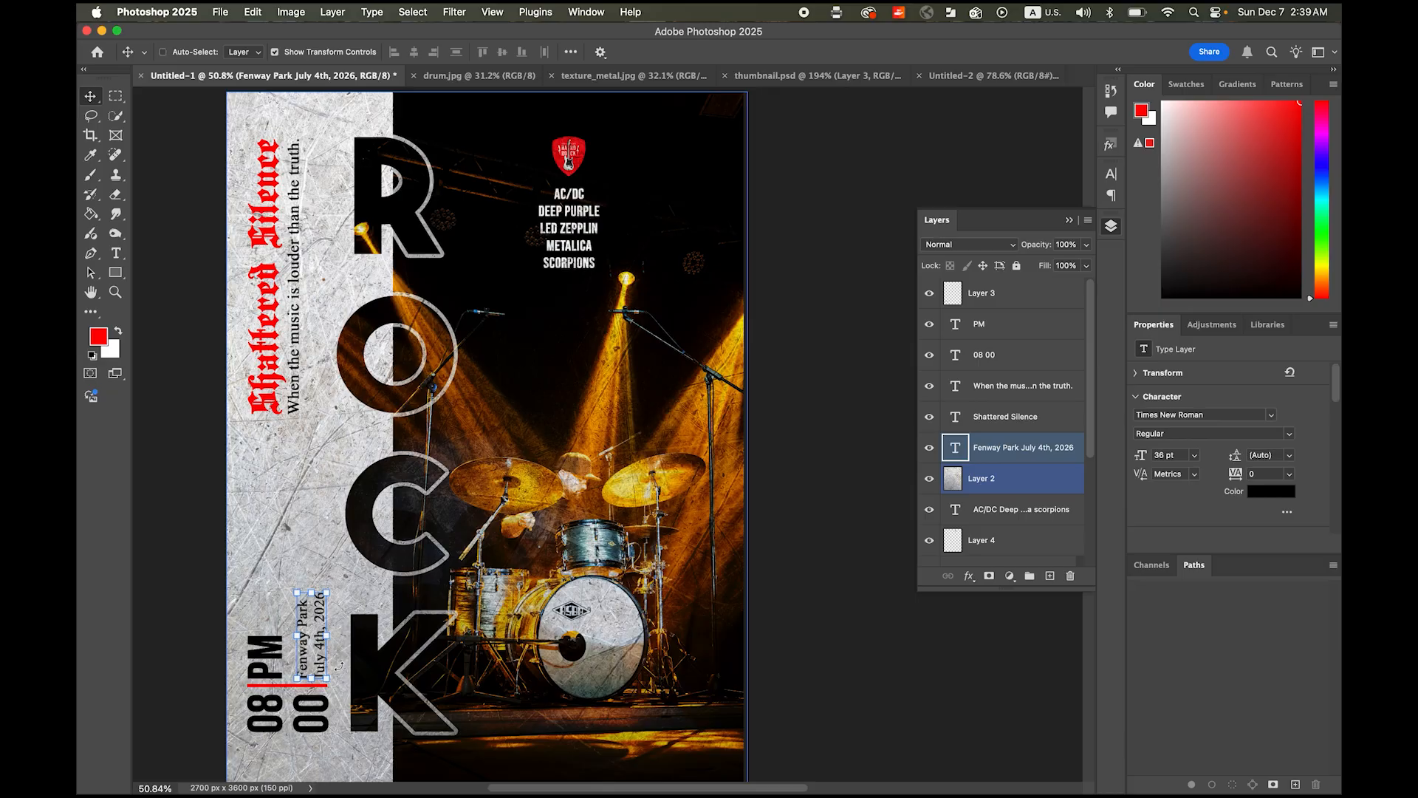
pyautogui.click(1009, 77)
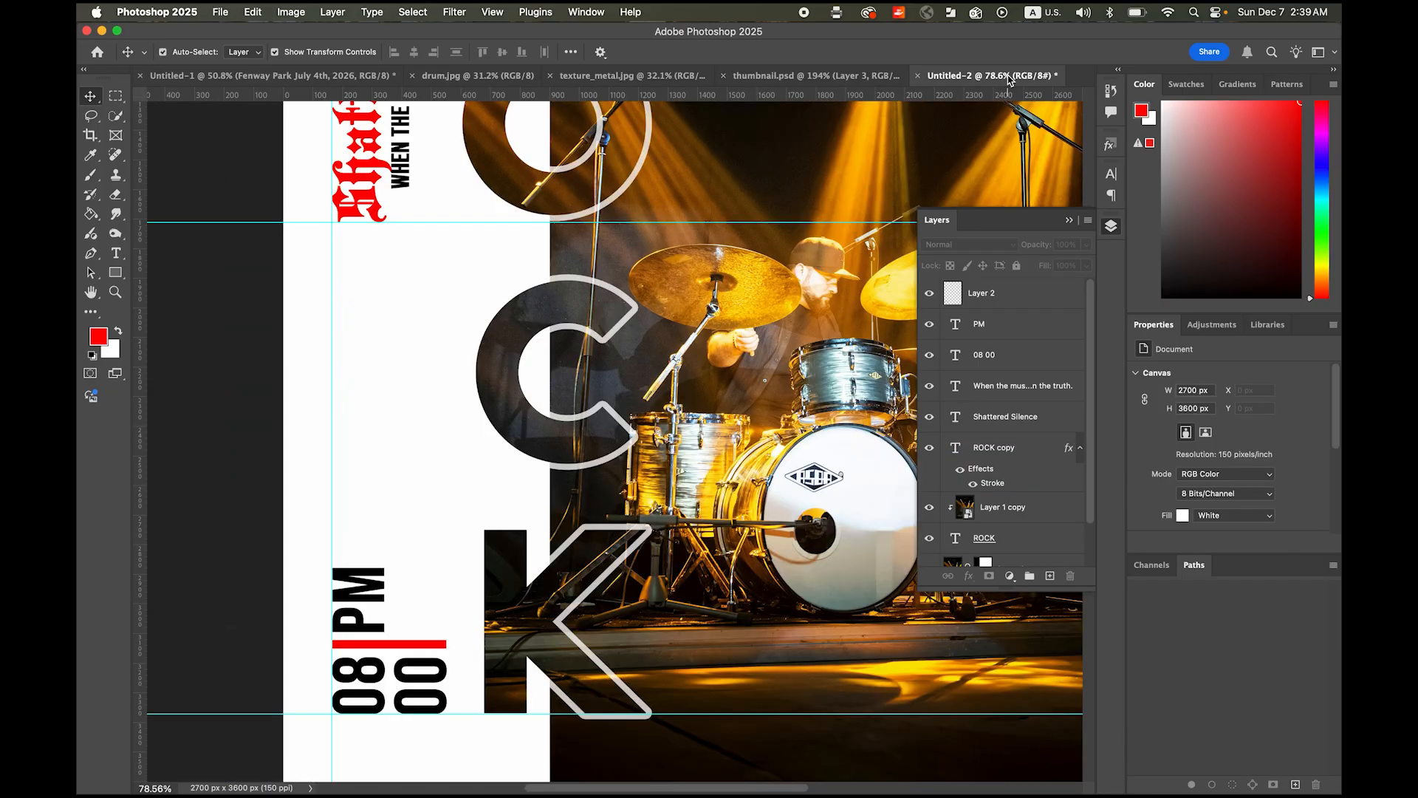
pyautogui.click(595, 456)
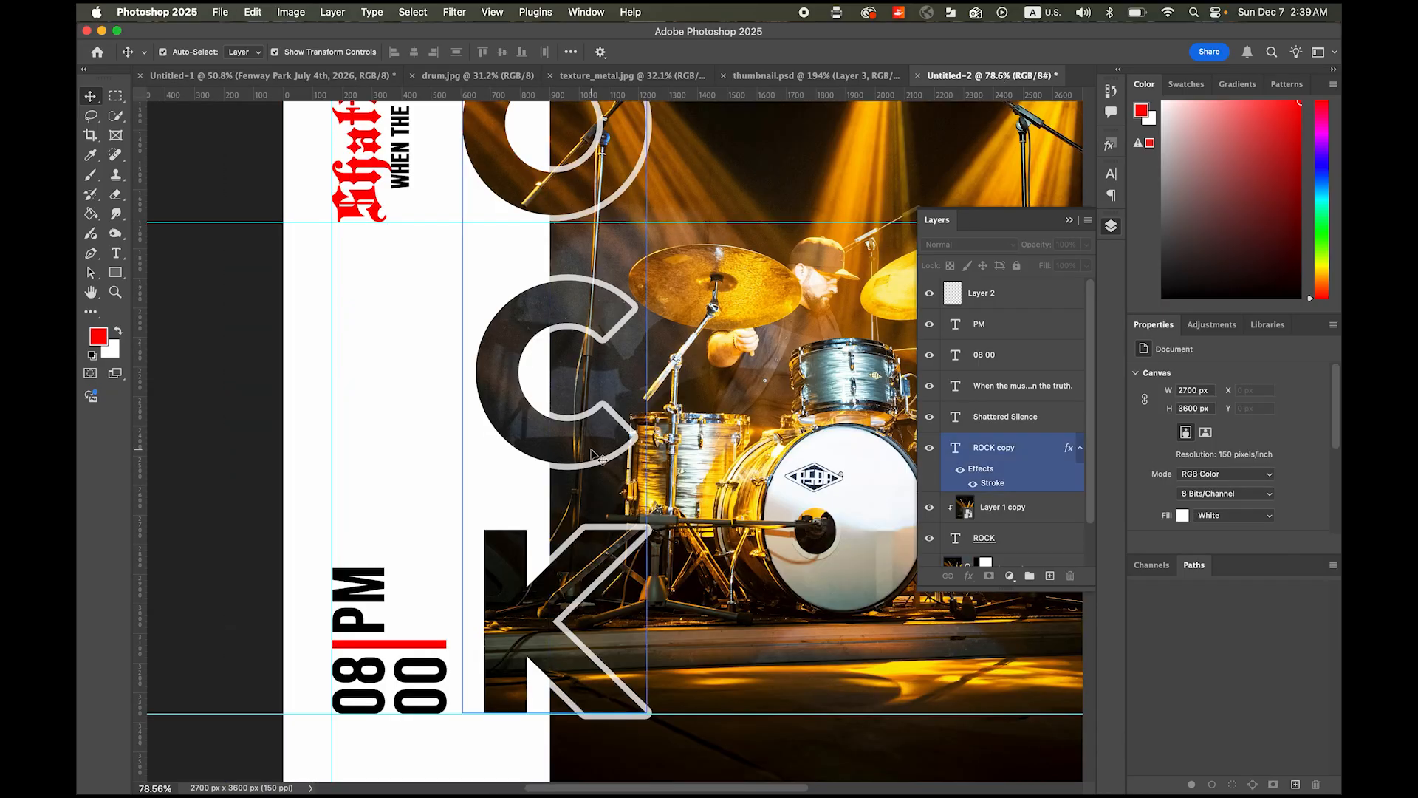
pyautogui.click(450, 503)
pyautogui.press('super+v')
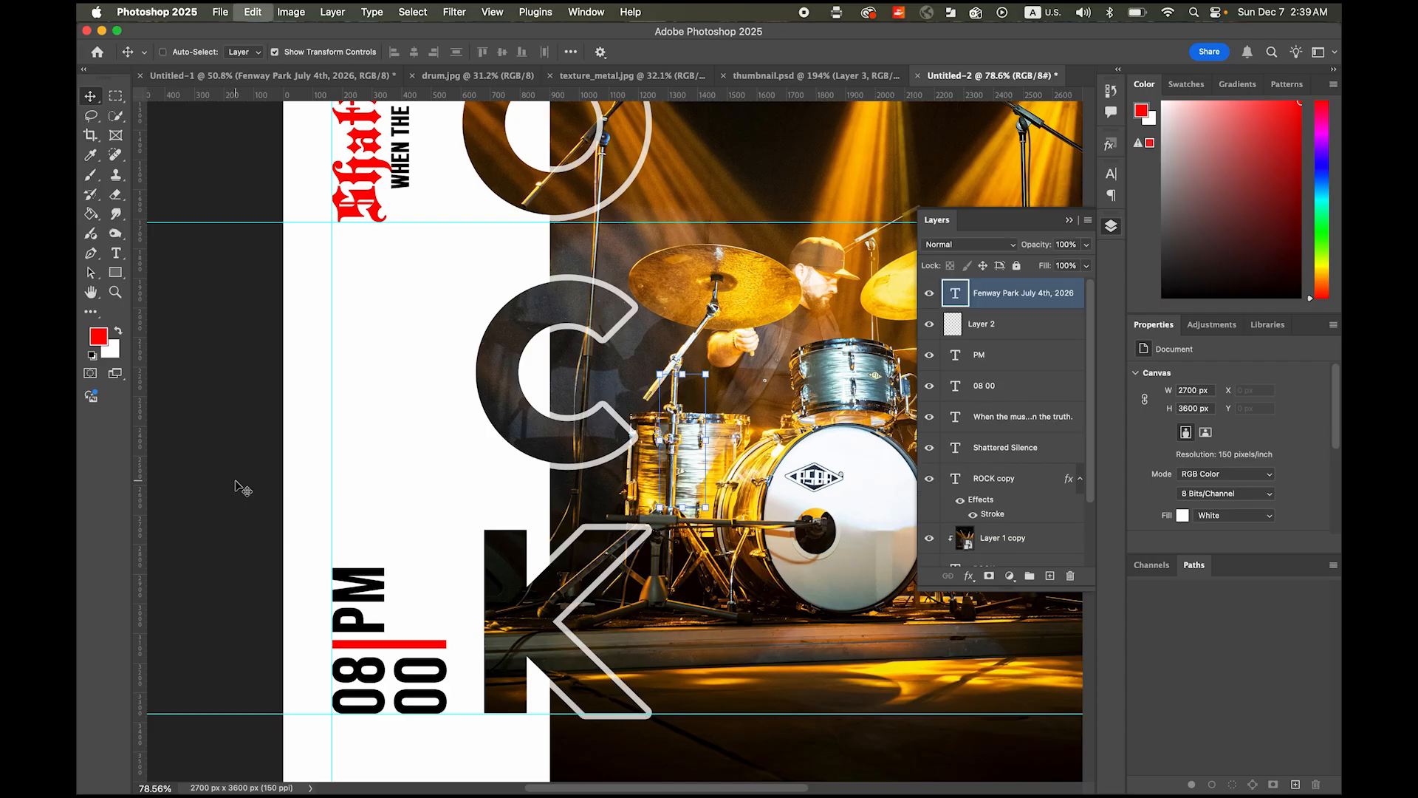
# Step: Move the pasted Fenway Park July 4th, 2026 text onto the white strip, just above the red bar and beside PM
pyautogui.keyDown('shift'); pyautogui.click(517, 573); pyautogui.keyUp('shift')
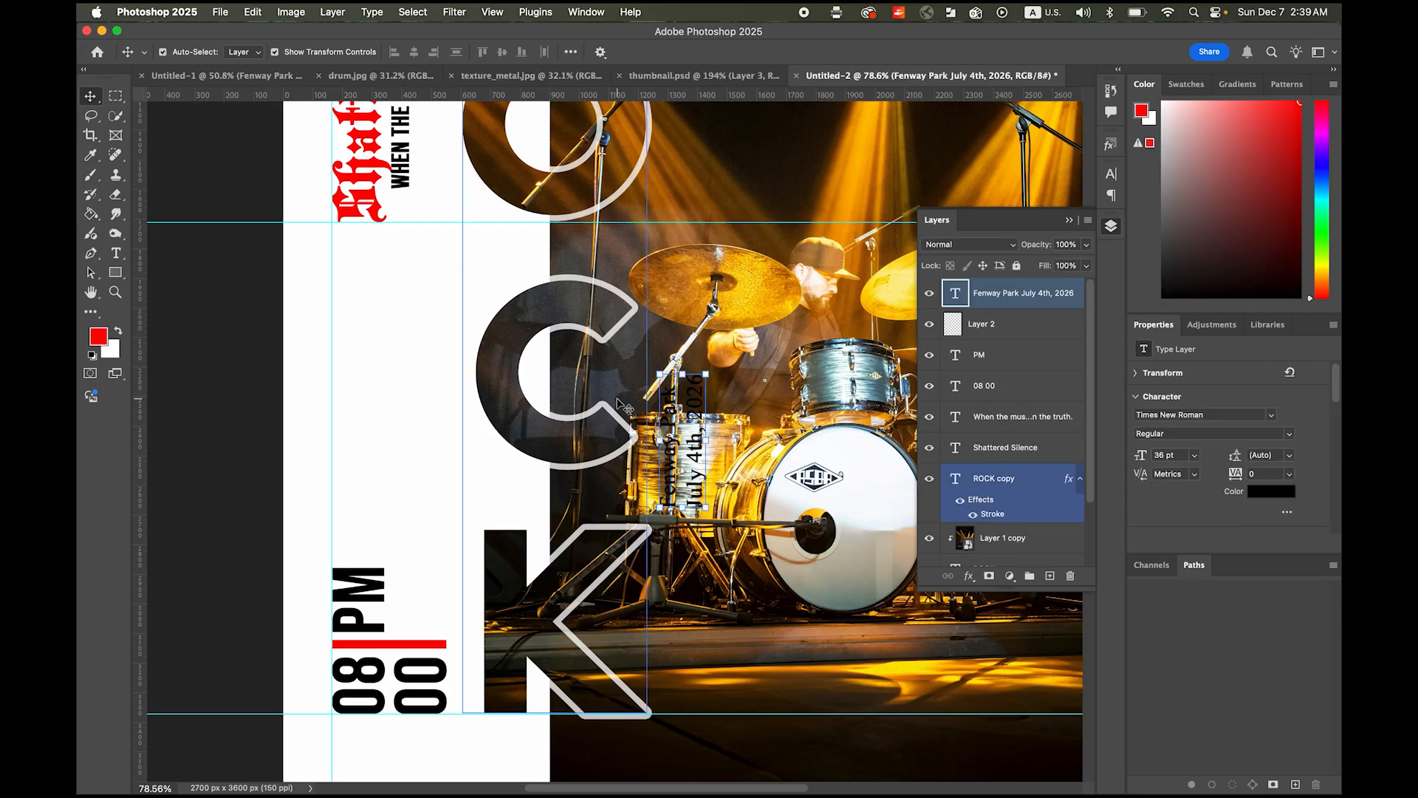
pyautogui.press('alt+super+space')
pyautogui.keyDown('alt'); pyautogui.keyDown('super'); pyautogui.click(585, 402); pyautogui.keyUp('super'); pyautogui.keyUp('alt')
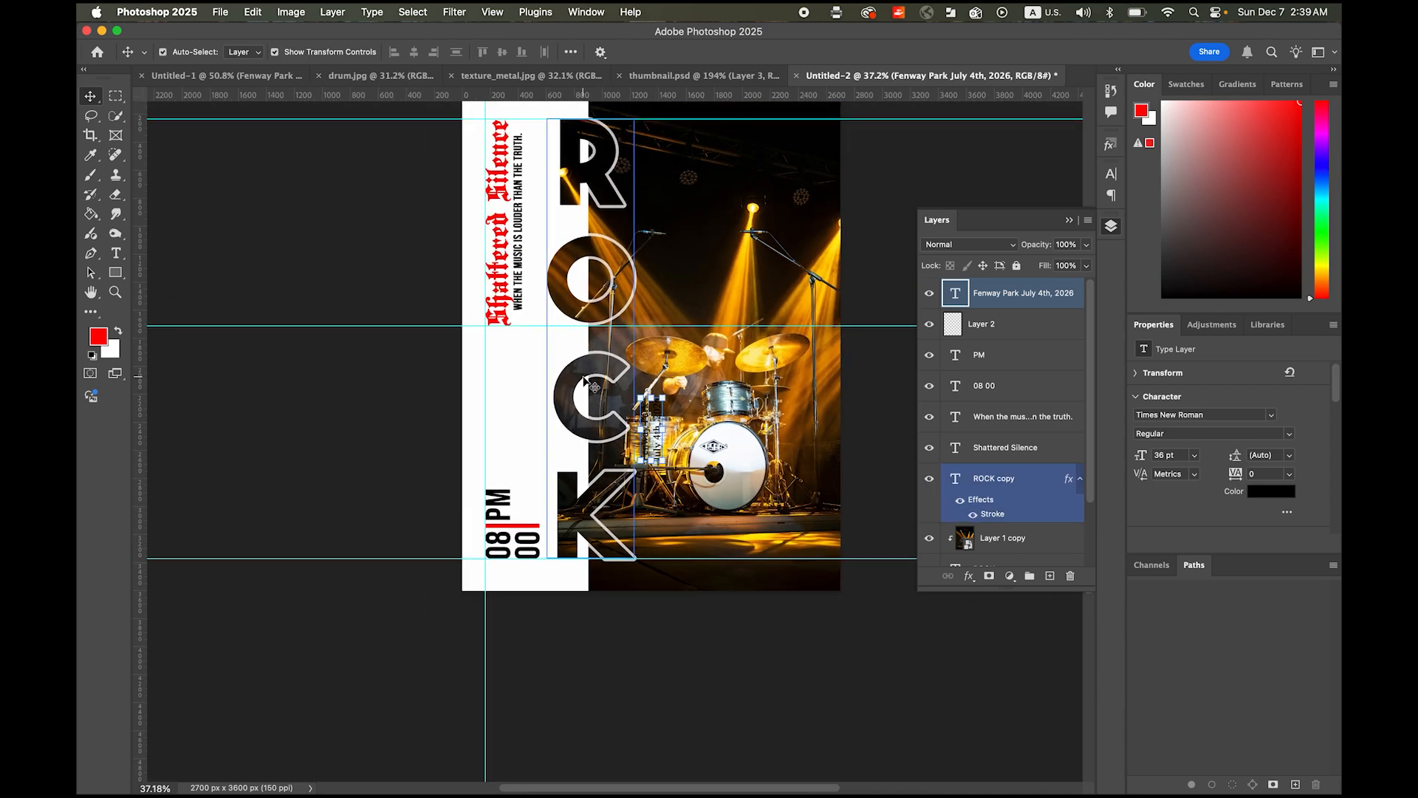
pyautogui.click(520, 288)
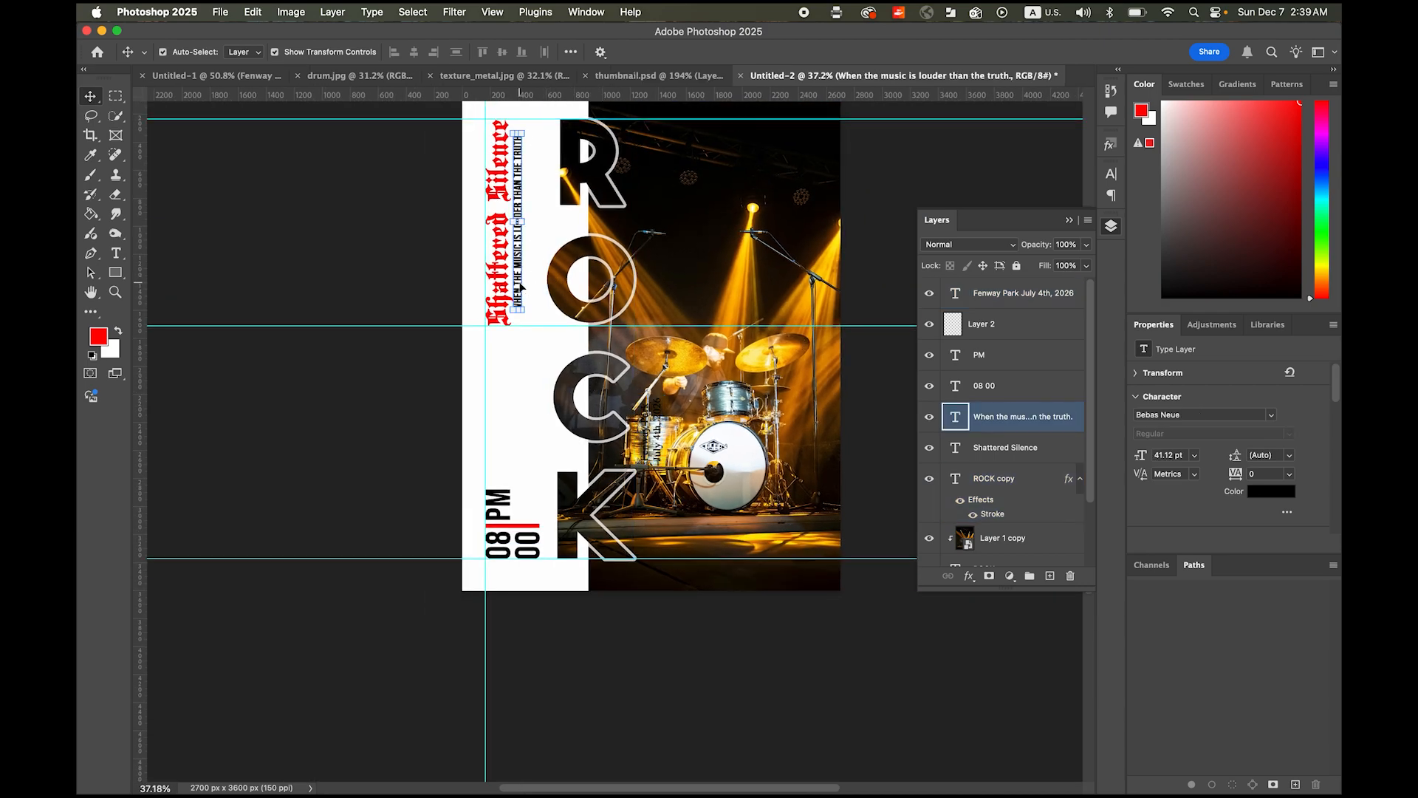
pyautogui.moveTo(656, 463); pyautogui.dragTo(536, 523)
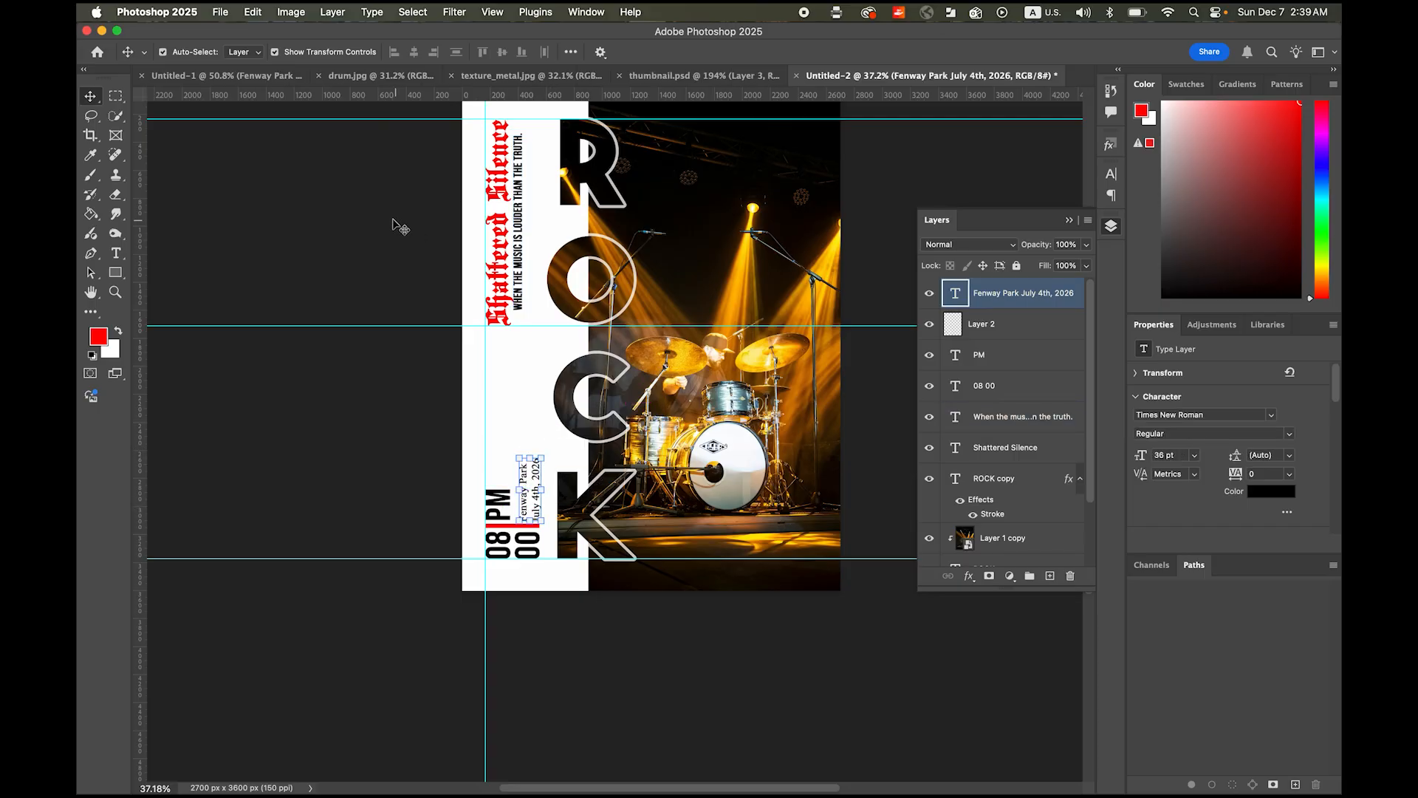
# Step: Set the tagline's font to Times New Roman, and select the Fenway Park July 4th, 2026 text
pyautogui.click(520, 266)
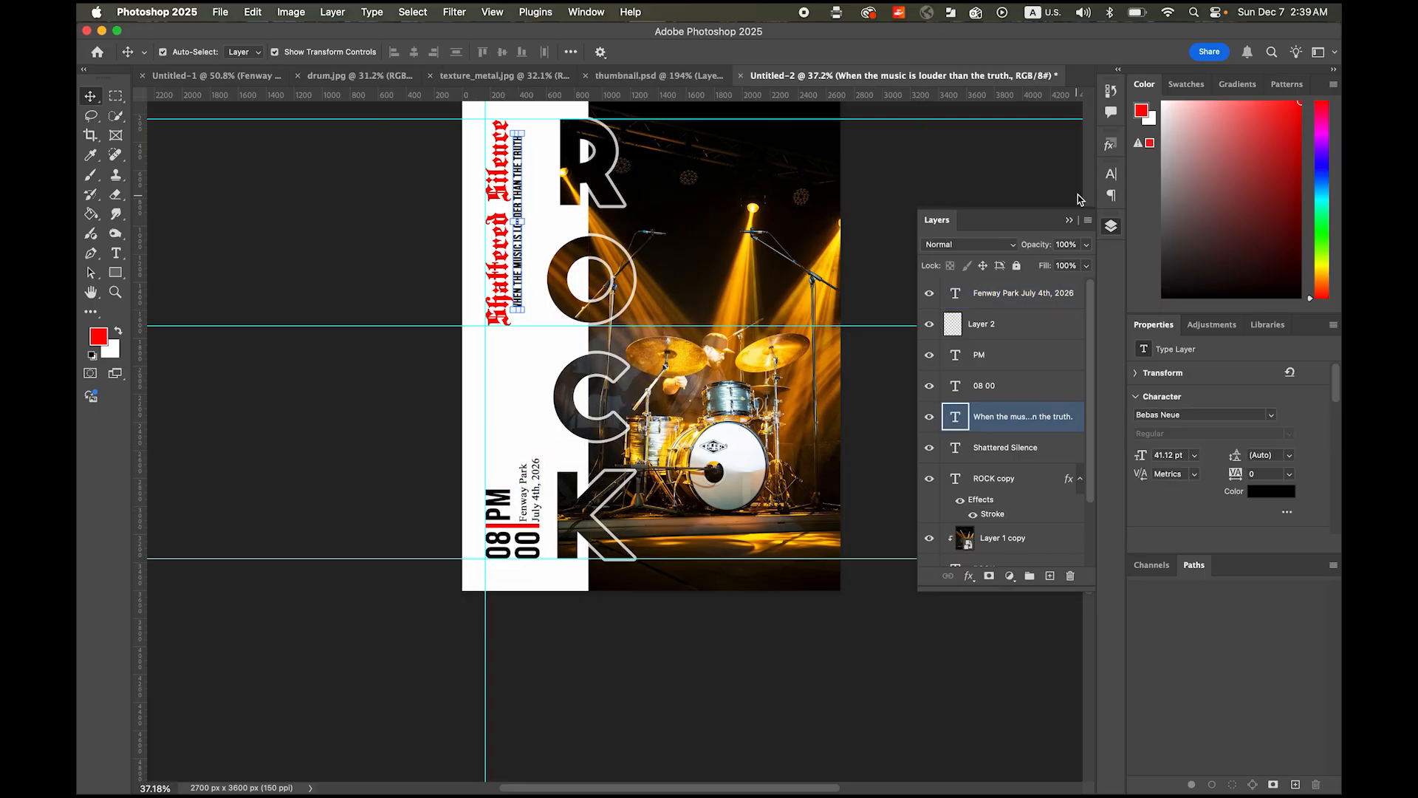
pyautogui.click(1112, 175)
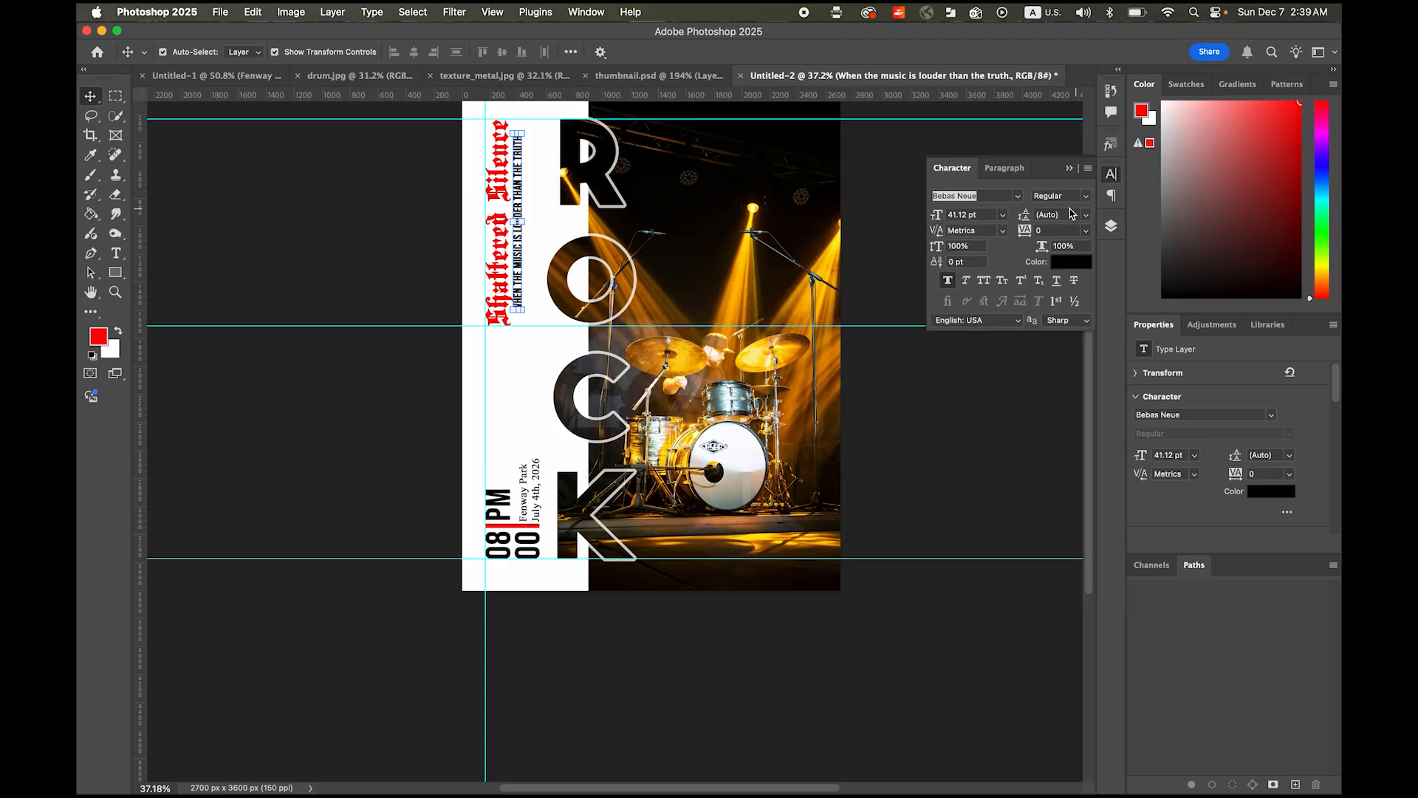
pyautogui.click(1018, 196)
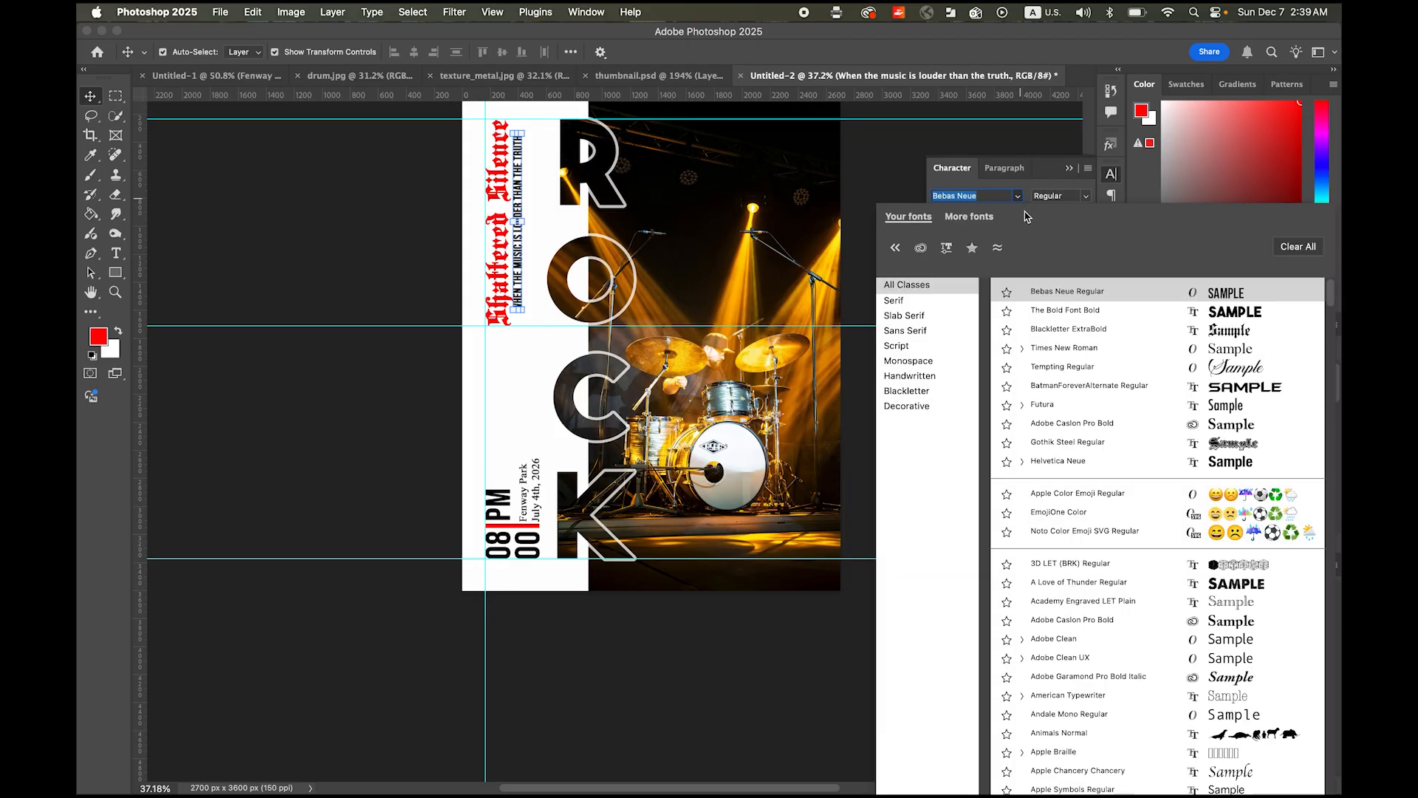
pyautogui.click(1086, 348)
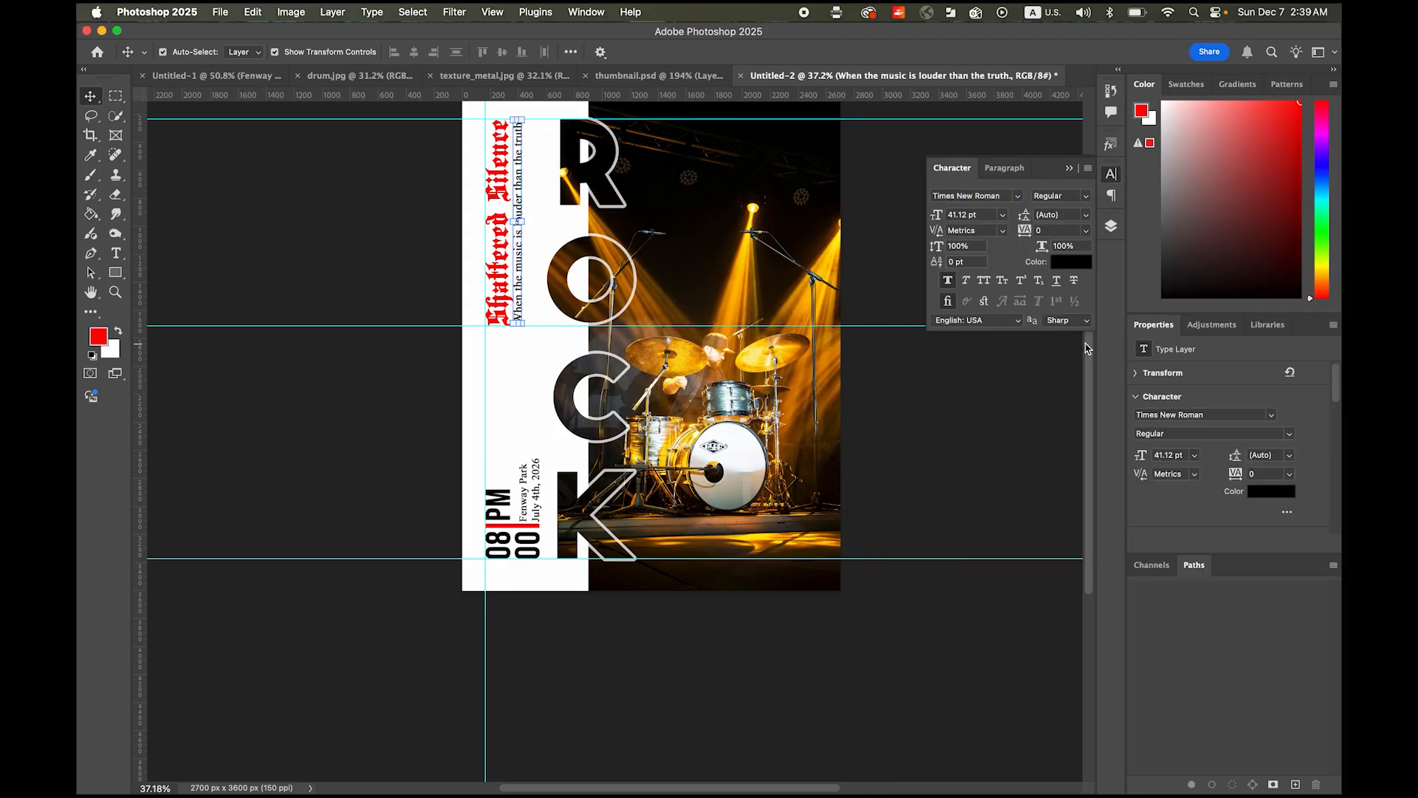
pyautogui.click(444, 267)
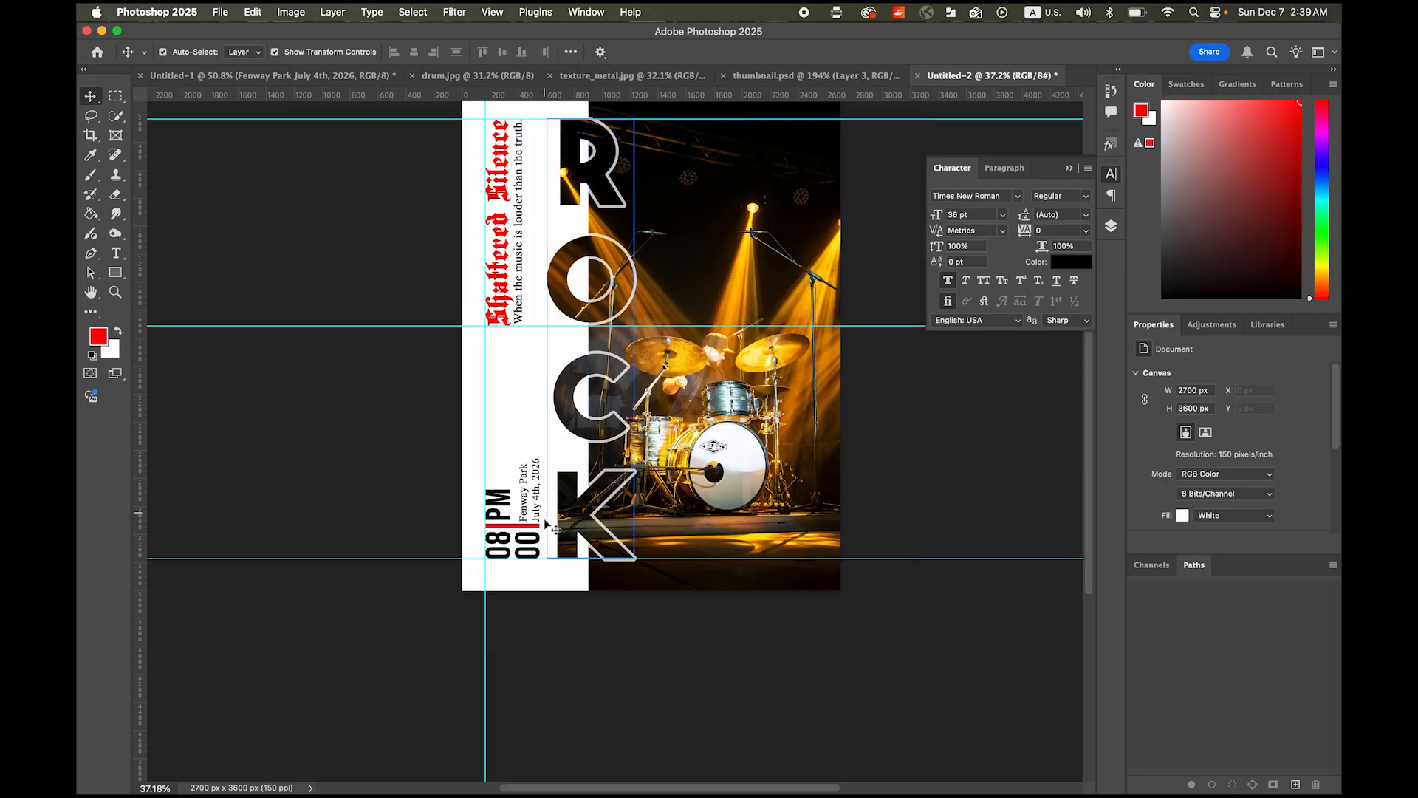
pyautogui.click(522, 480)
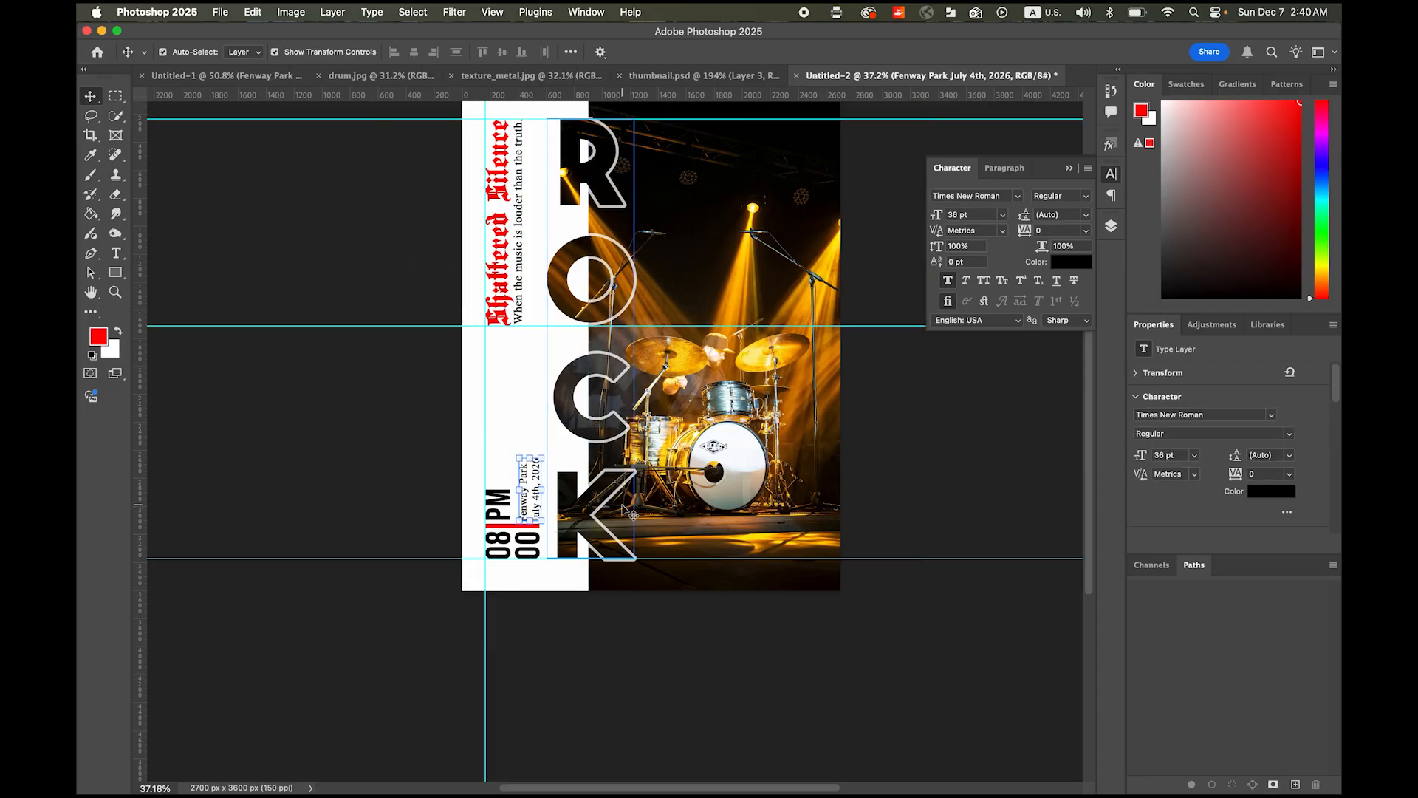
# Step: Deselect the venue text and check the logo and band list placement in the Untitled-1 reference poster
pyautogui.click(442, 441)
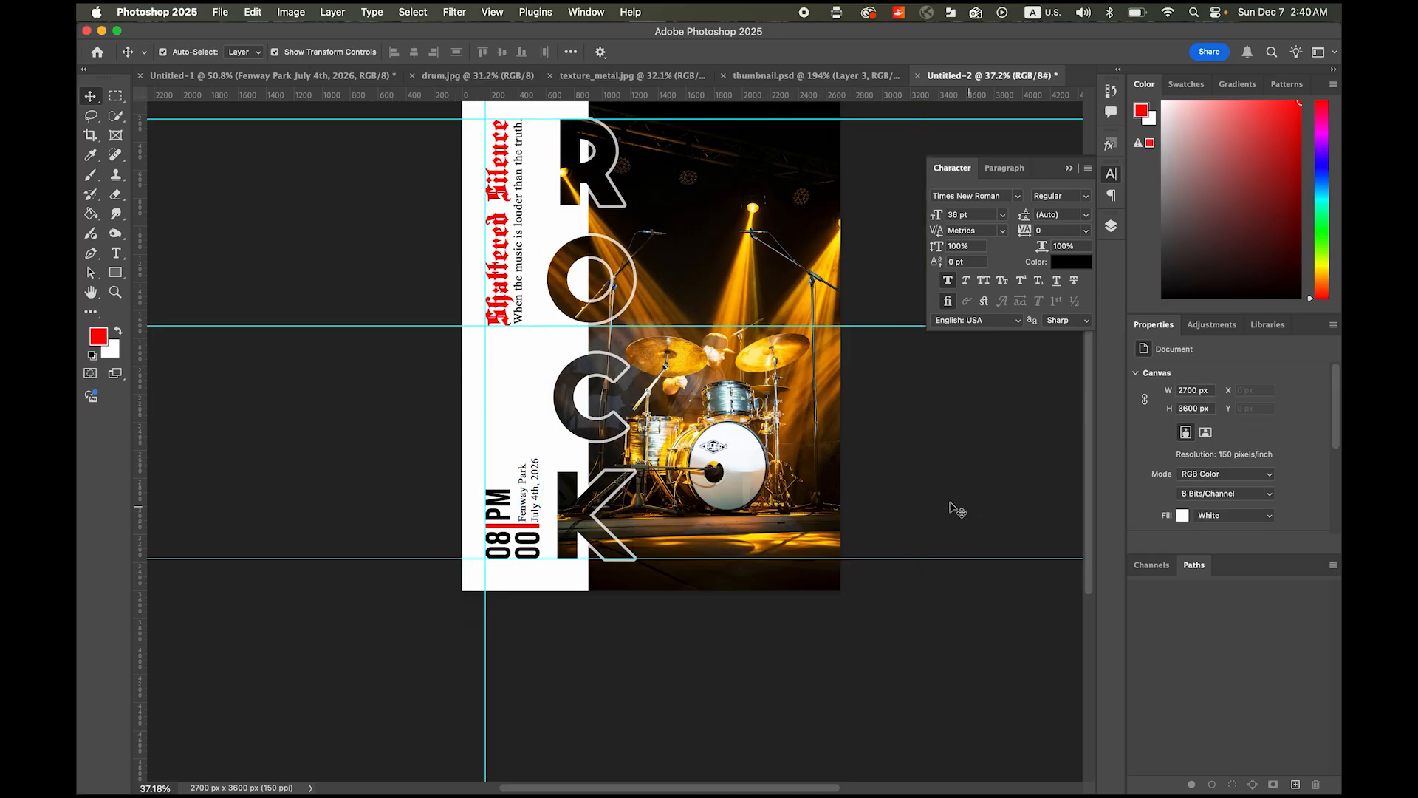
pyautogui.moveTo(946, 501); pyautogui.dragTo(873, 571)
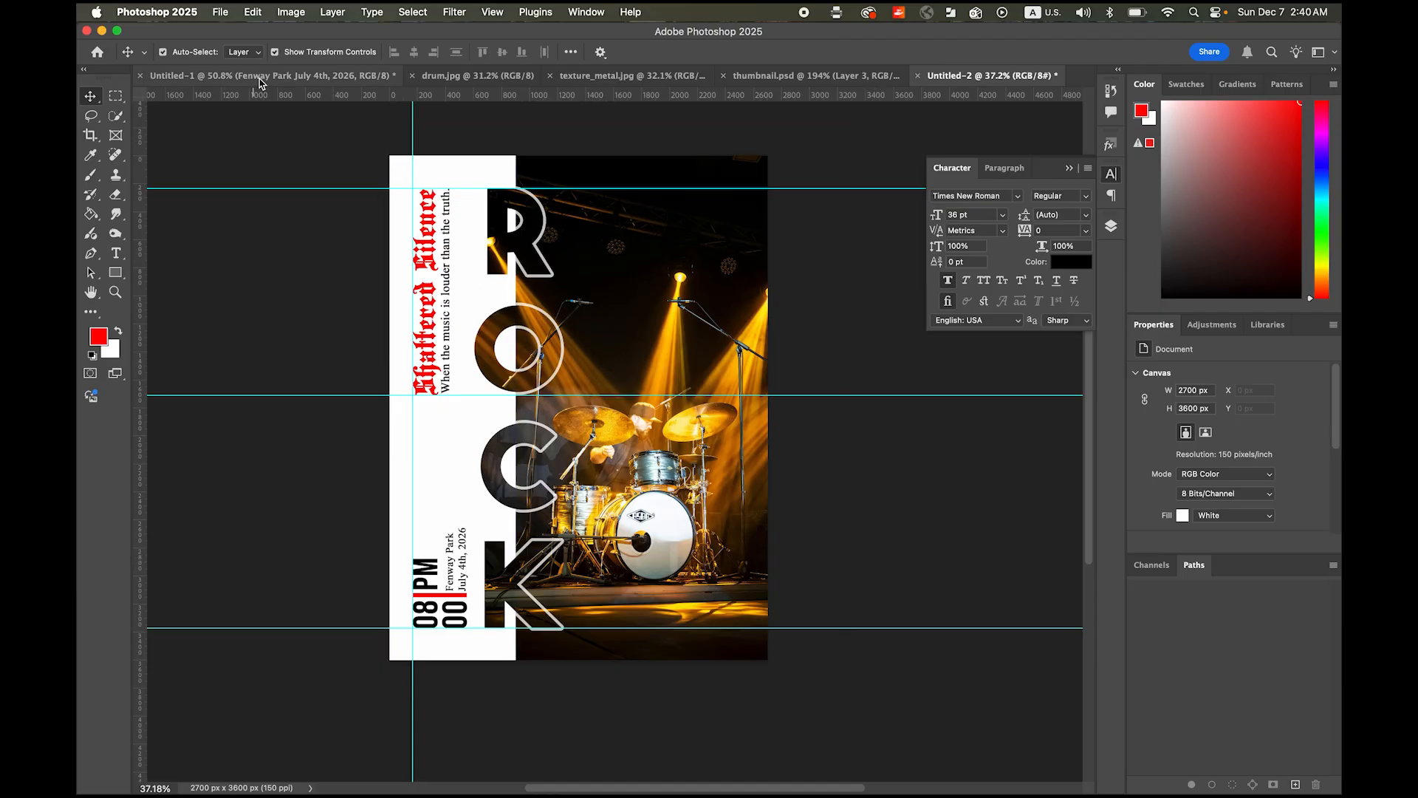
pyautogui.click(260, 76)
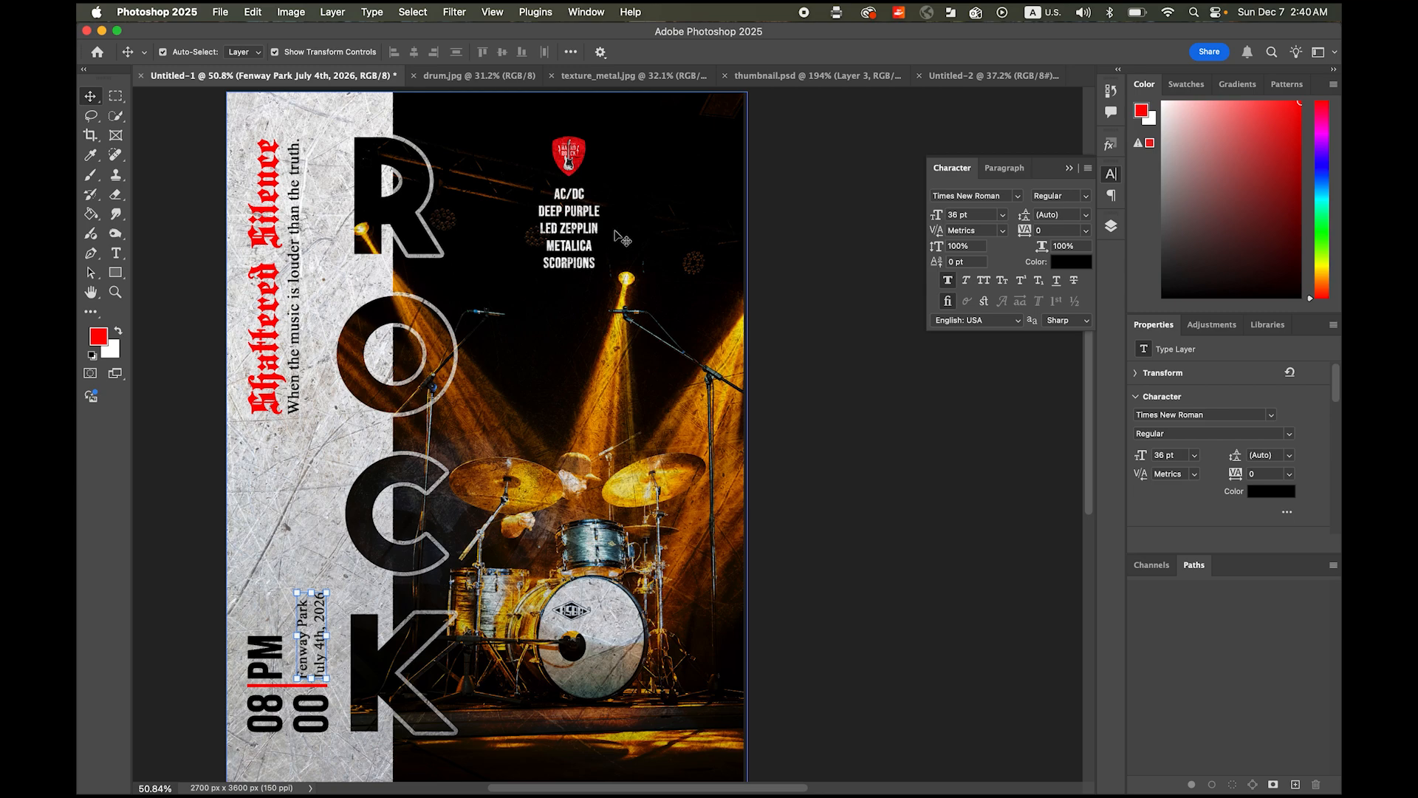
pyautogui.click(1015, 77)
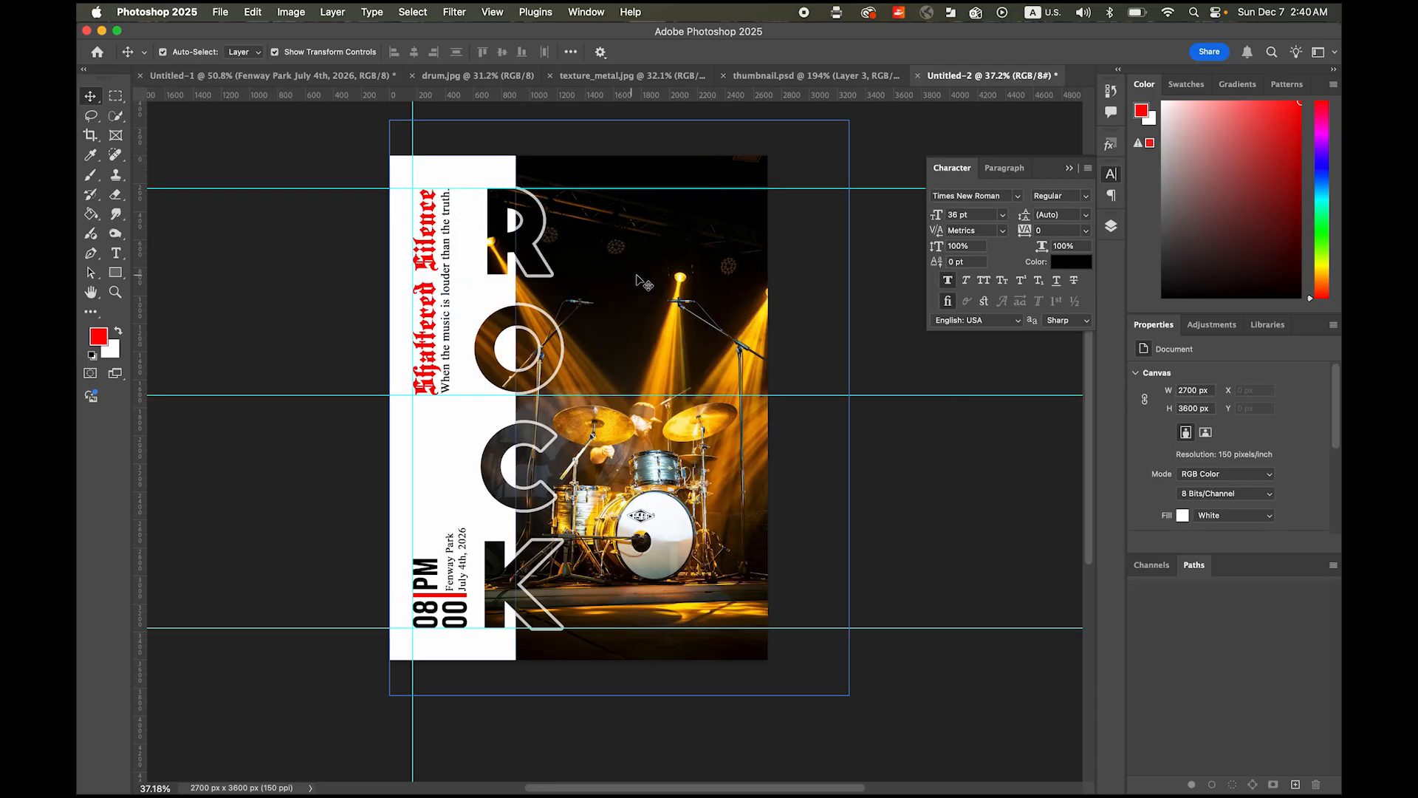
# Step: Switch to Illustrator, copy the whole Hard Rock guitar logo from rock_logo.ai, and return to the poster in Photoshop
pyautogui.moveTo(298, 787)
pyautogui.click(395, 782)
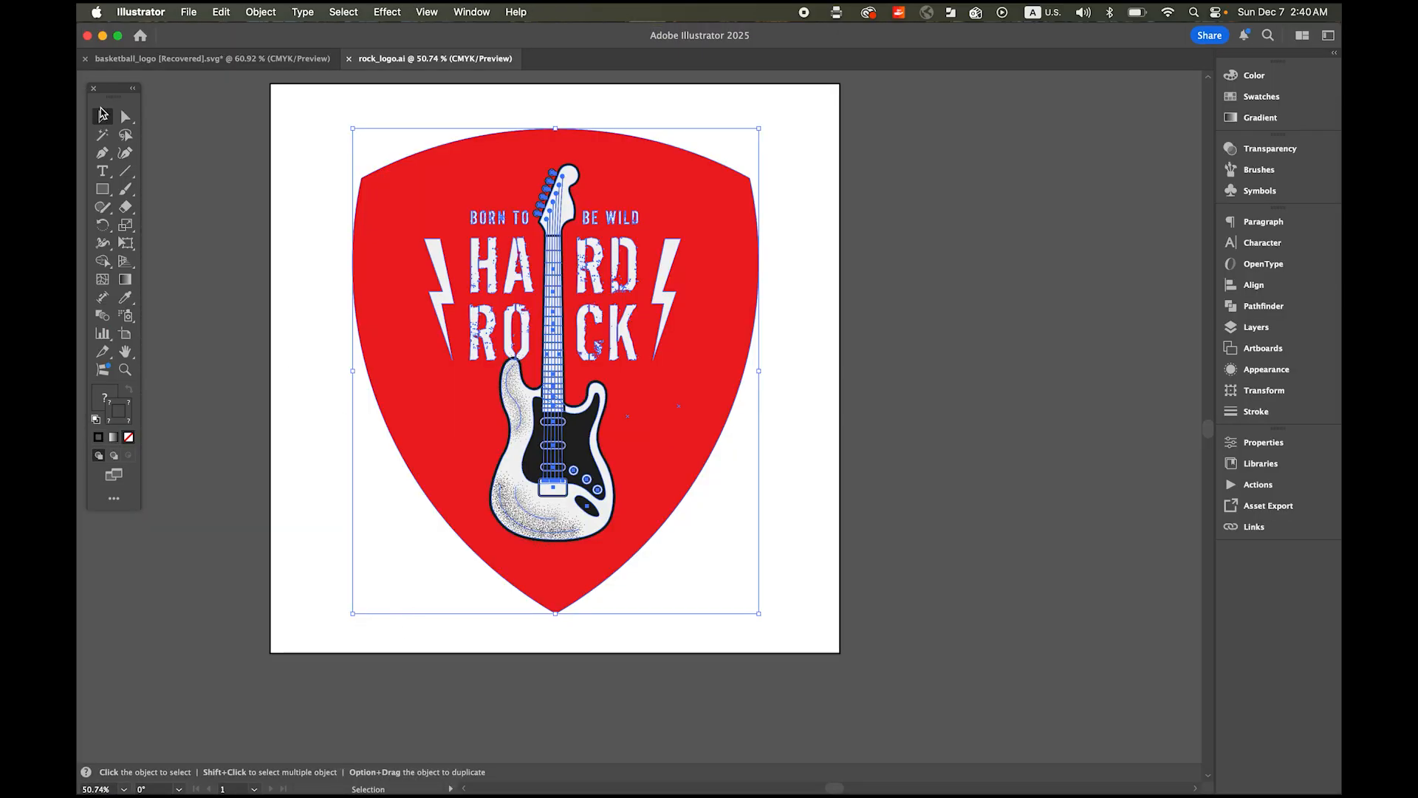
pyautogui.click(207, 168)
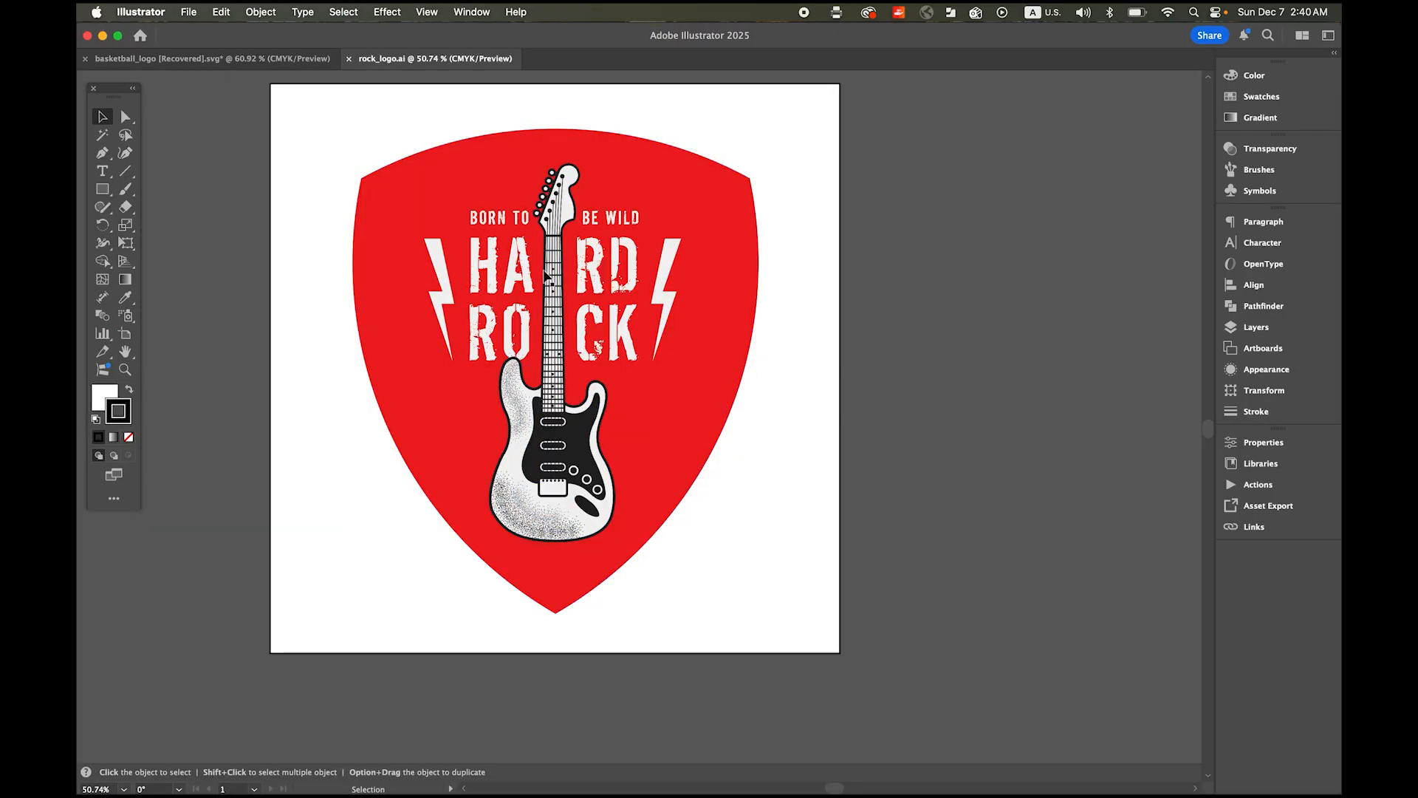
pyautogui.moveTo(288, 140); pyautogui.dragTo(860, 624)
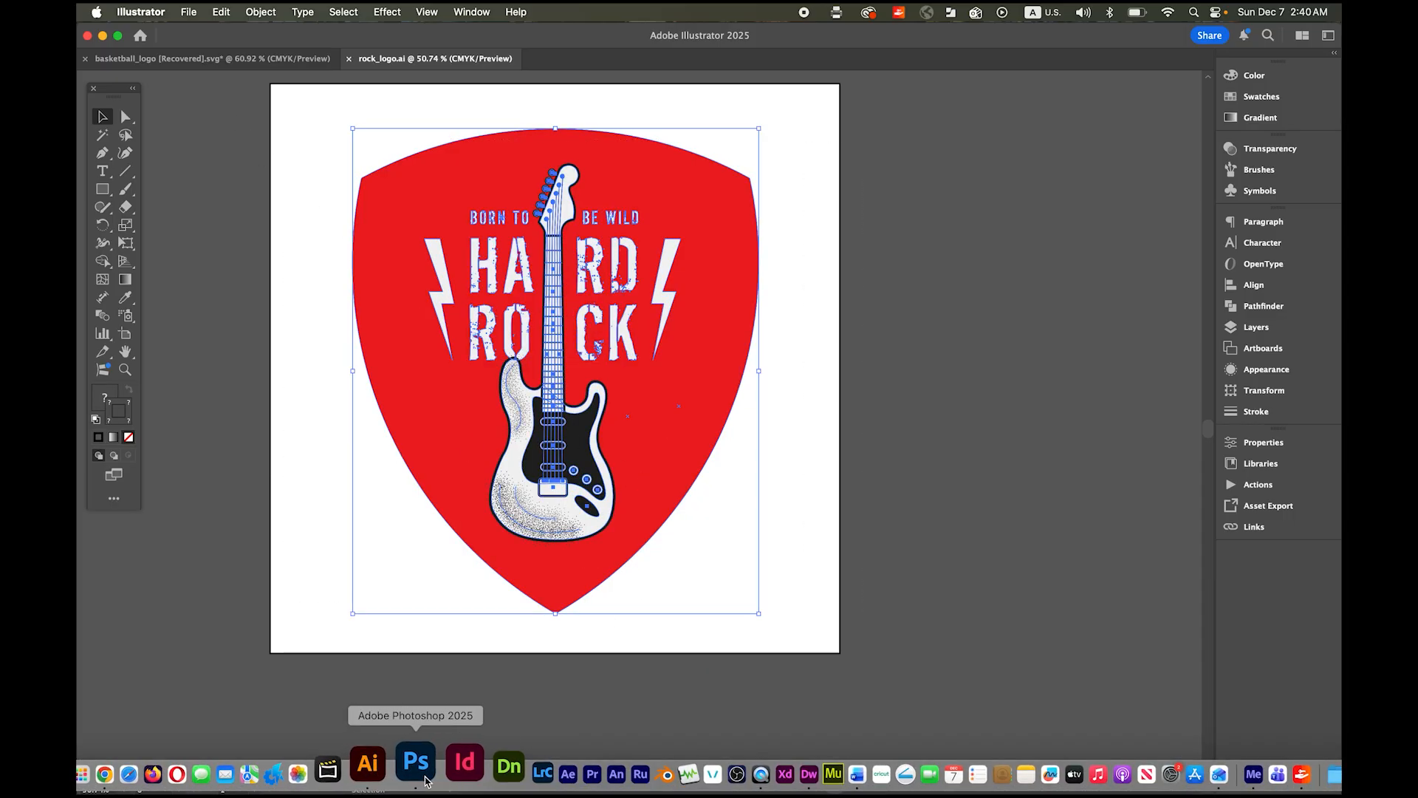
pyautogui.click(402, 766)
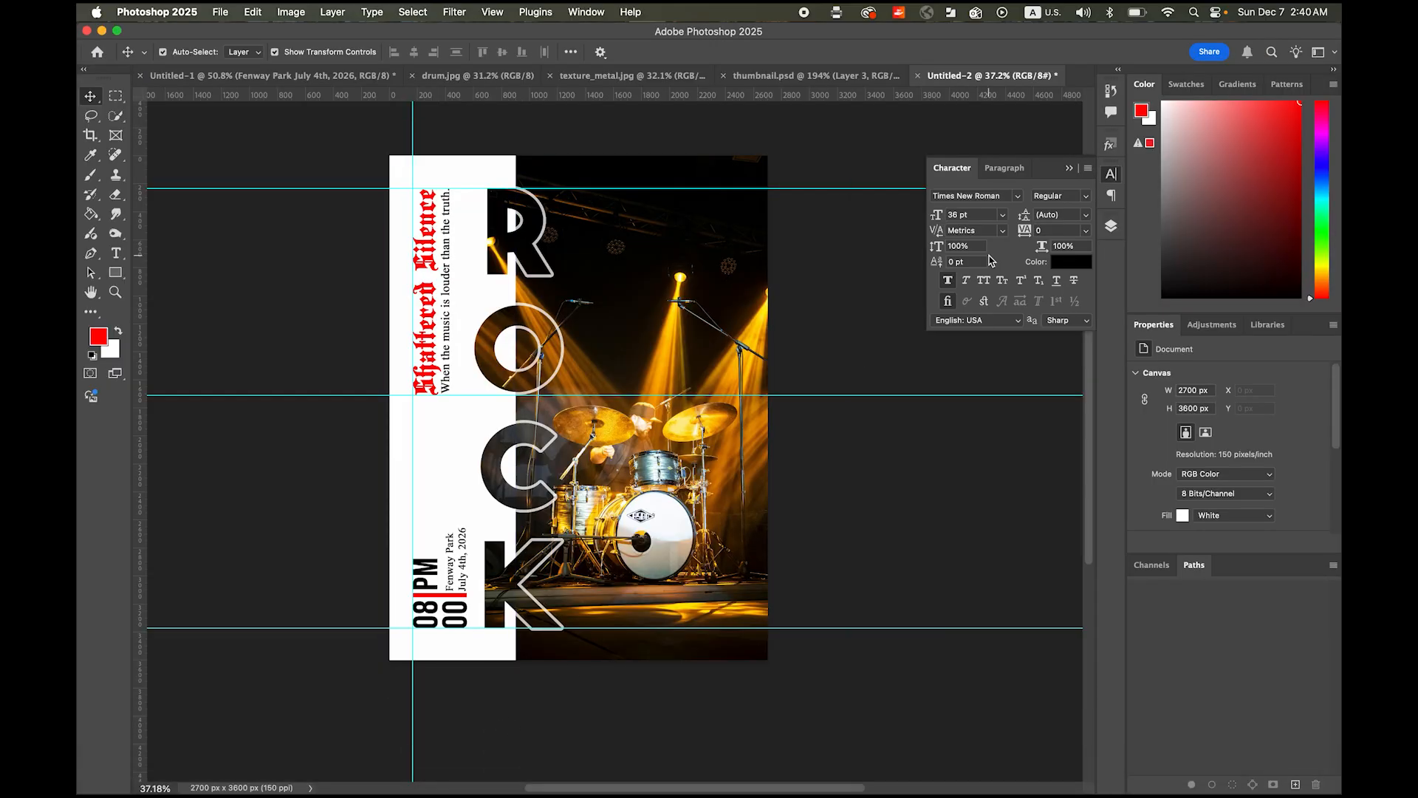
# Step: Paste the copied Hard Rock logo as pixels above the Fenway Park July 4th, 2026 layer
pyautogui.click(1111, 227)
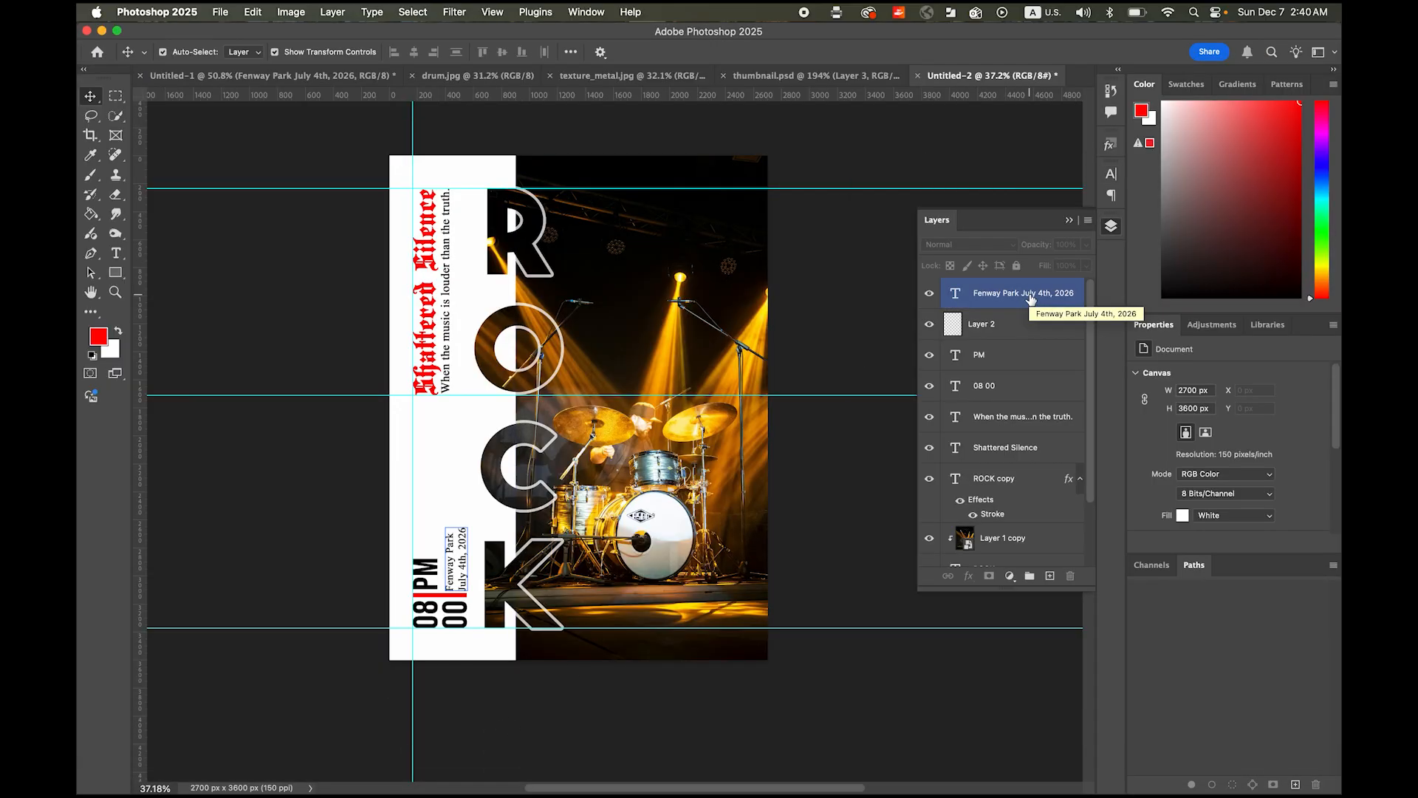
pyautogui.click(1031, 295)
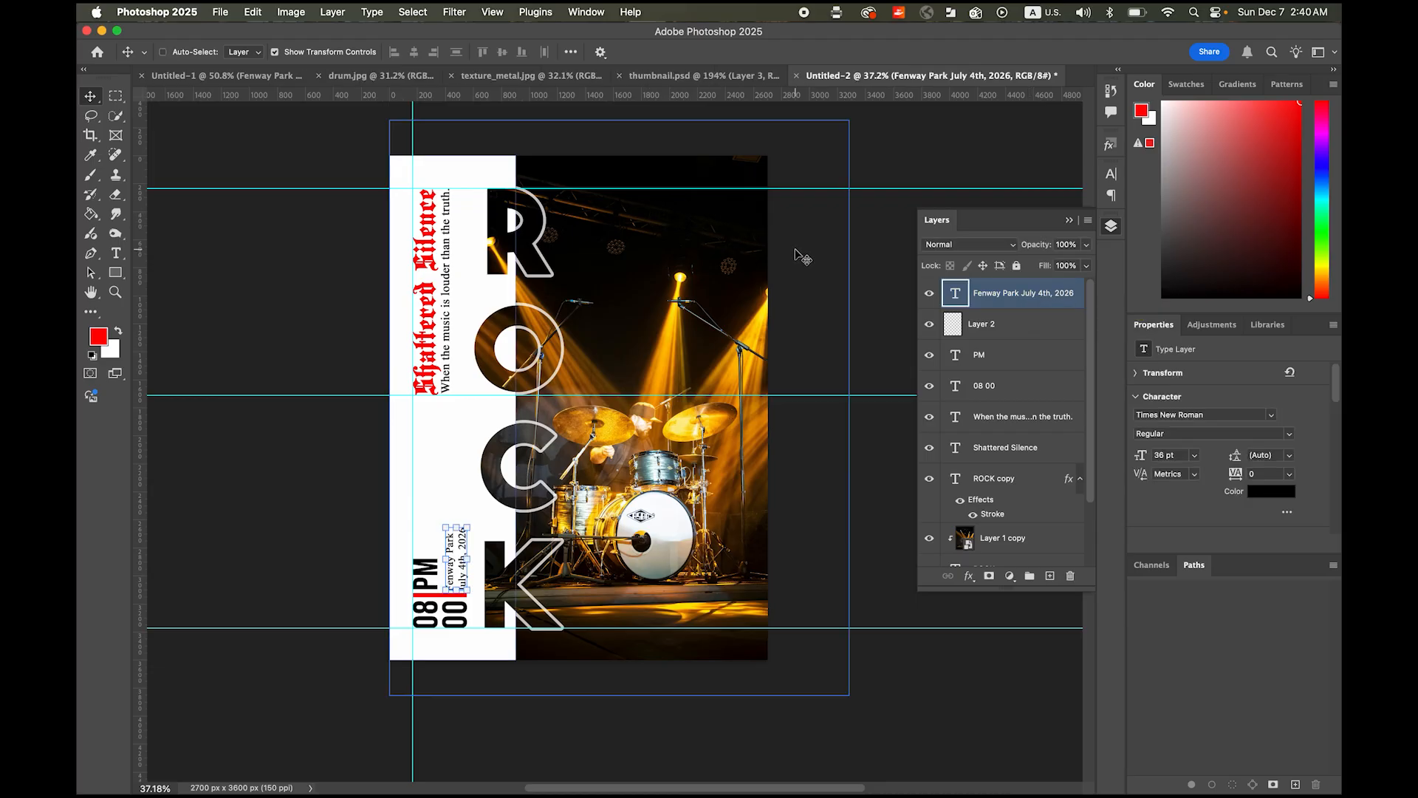
pyautogui.press('super+v')
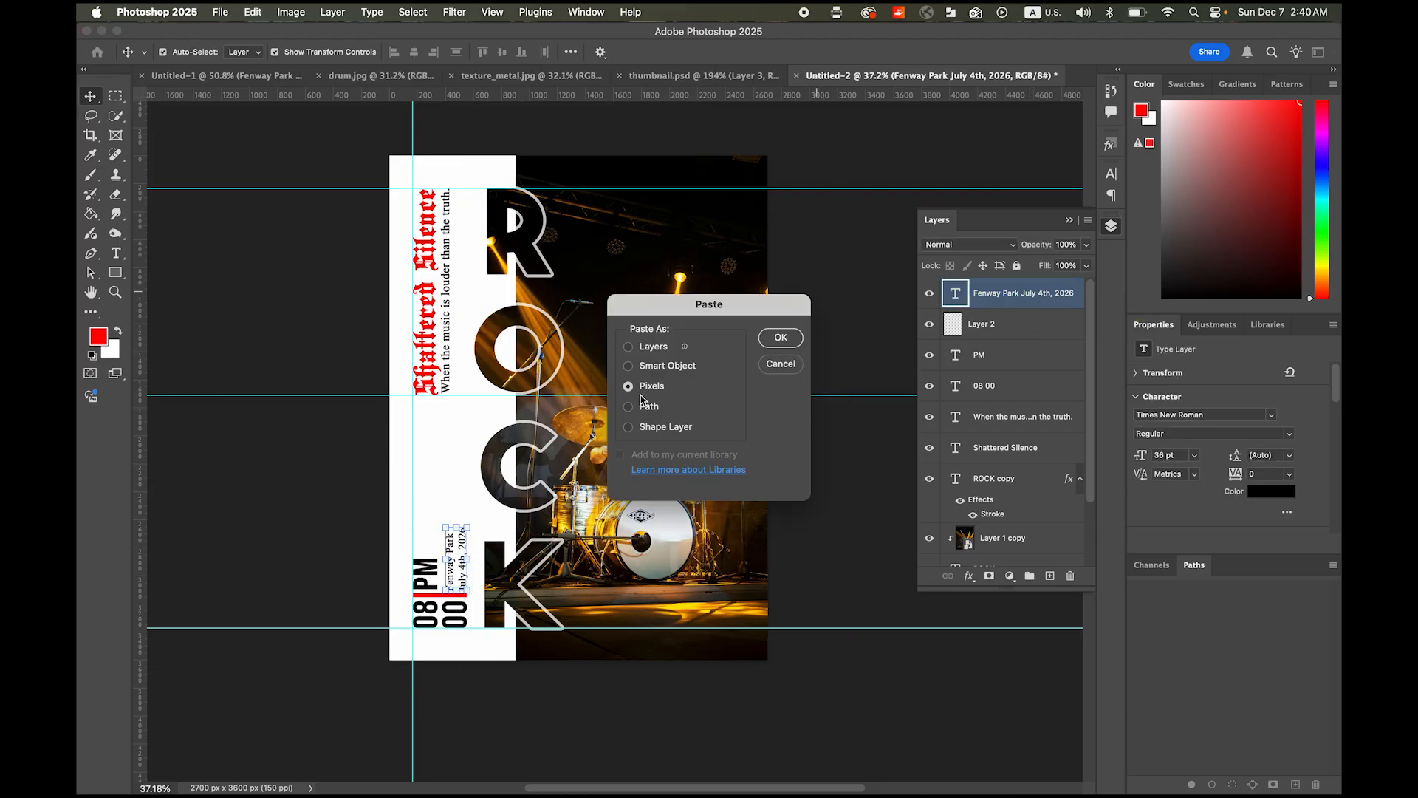
pyautogui.click(782, 340)
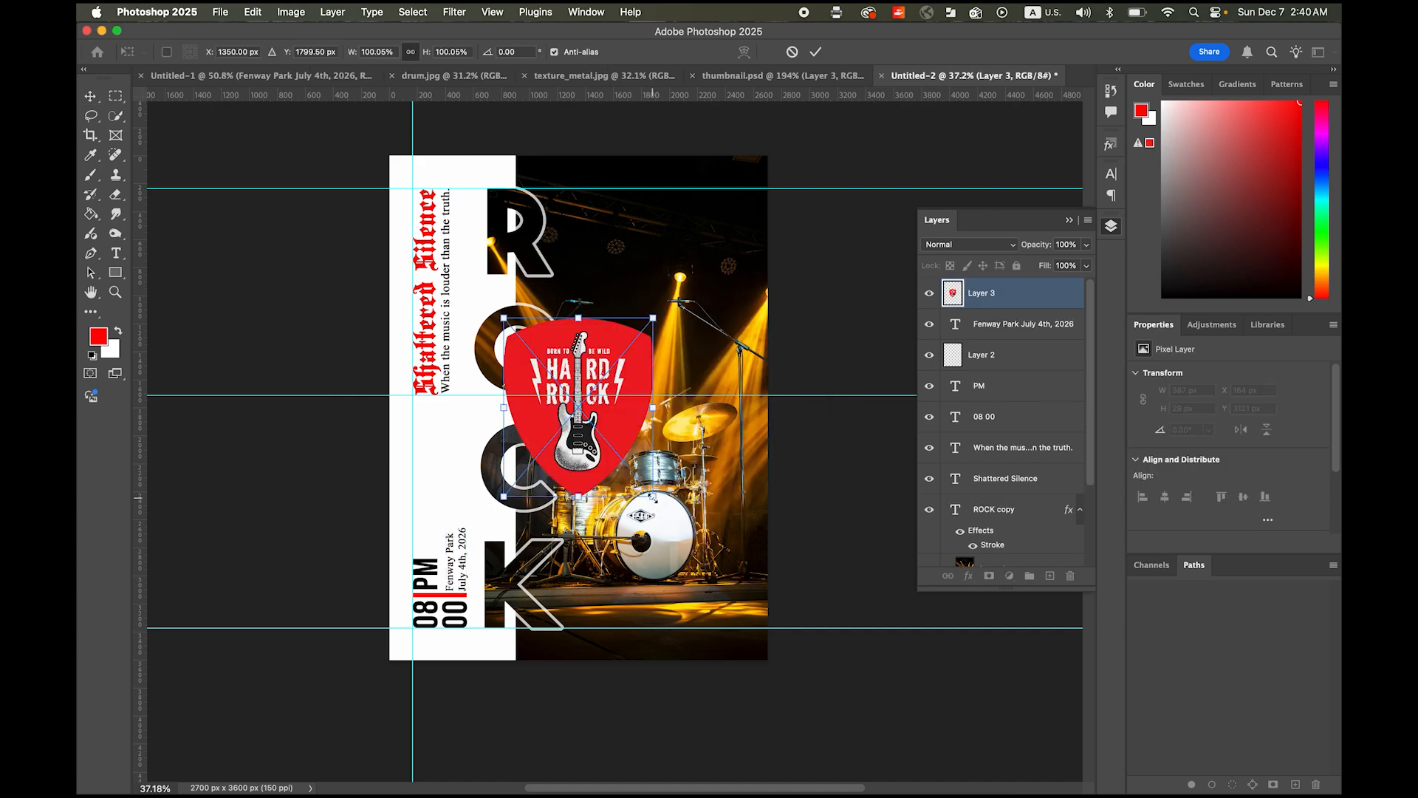
# Step: Scale the pasted logo down to about 16% and place it on the dark photo area, just under the upper guide
pyautogui.moveTo(652, 496); pyautogui.dragTo(631, 218)
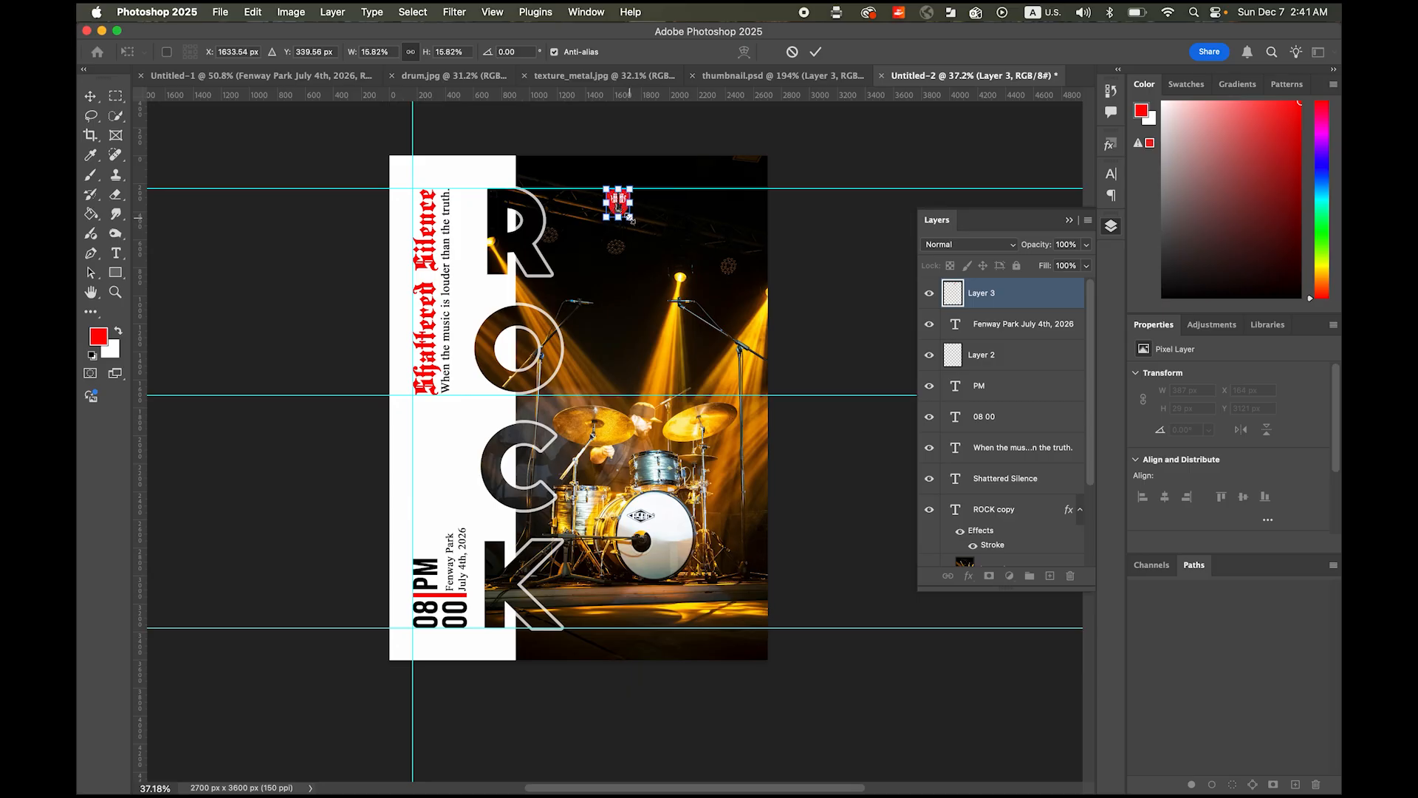
pyautogui.press('Return')
pyautogui.click(346, 127)
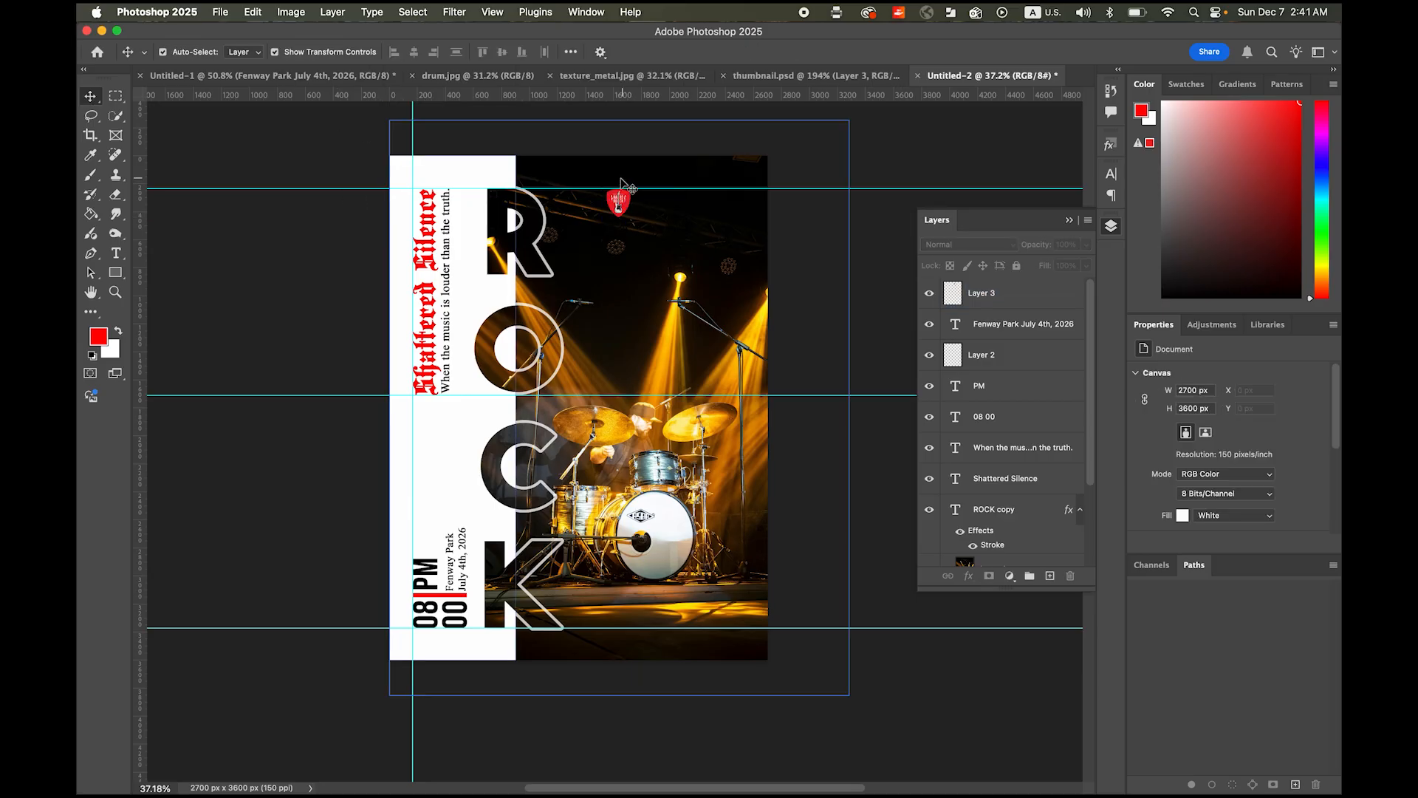
# Step: Move the Hard Rock logo horizontally to X 1682 px, keeping it at Y 233 px under the upper guide, and deselect it
pyautogui.moveTo(621, 198); pyautogui.dragTo(632, 206)
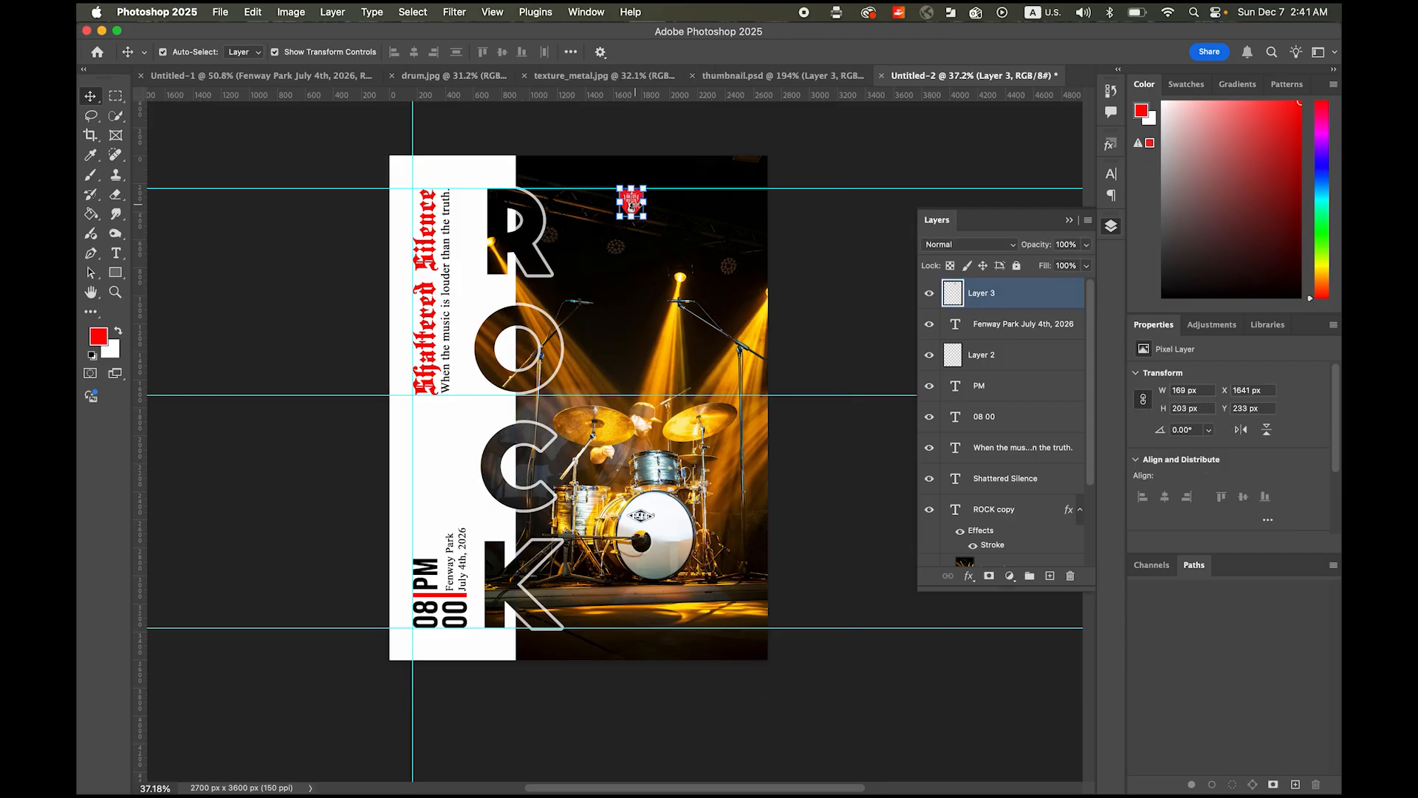
pyautogui.press('Right')
pyautogui.press('Right')
pyautogui.press('Right')
pyautogui.press('Right')
pyautogui.press('Right')
pyautogui.press('Right')
pyautogui.press('Right')
pyautogui.press('Right')
pyautogui.press('Right')
pyautogui.press('Right')
pyautogui.press('Right')
pyautogui.press('Right')
pyautogui.press('Right')
pyautogui.press('Right')
pyautogui.press('Right')
pyautogui.press('Right')
pyautogui.press('Right')
pyautogui.press('Right')
pyautogui.press('Right')
pyautogui.press('Right')
pyautogui.press('Right')
pyautogui.press('Right')
pyautogui.press('Right')
pyautogui.press('Right')
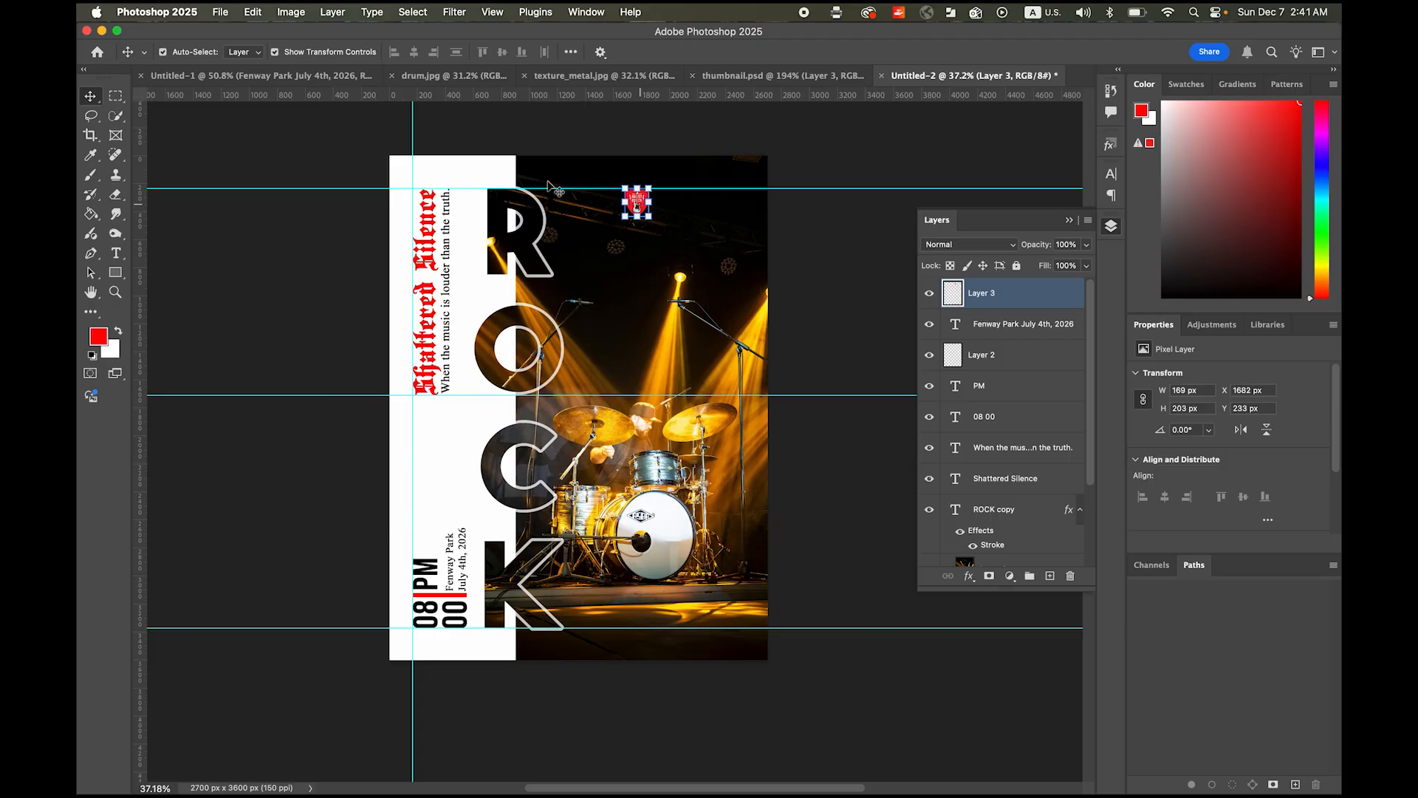
pyautogui.click(553, 231)
pyautogui.click(671, 250)
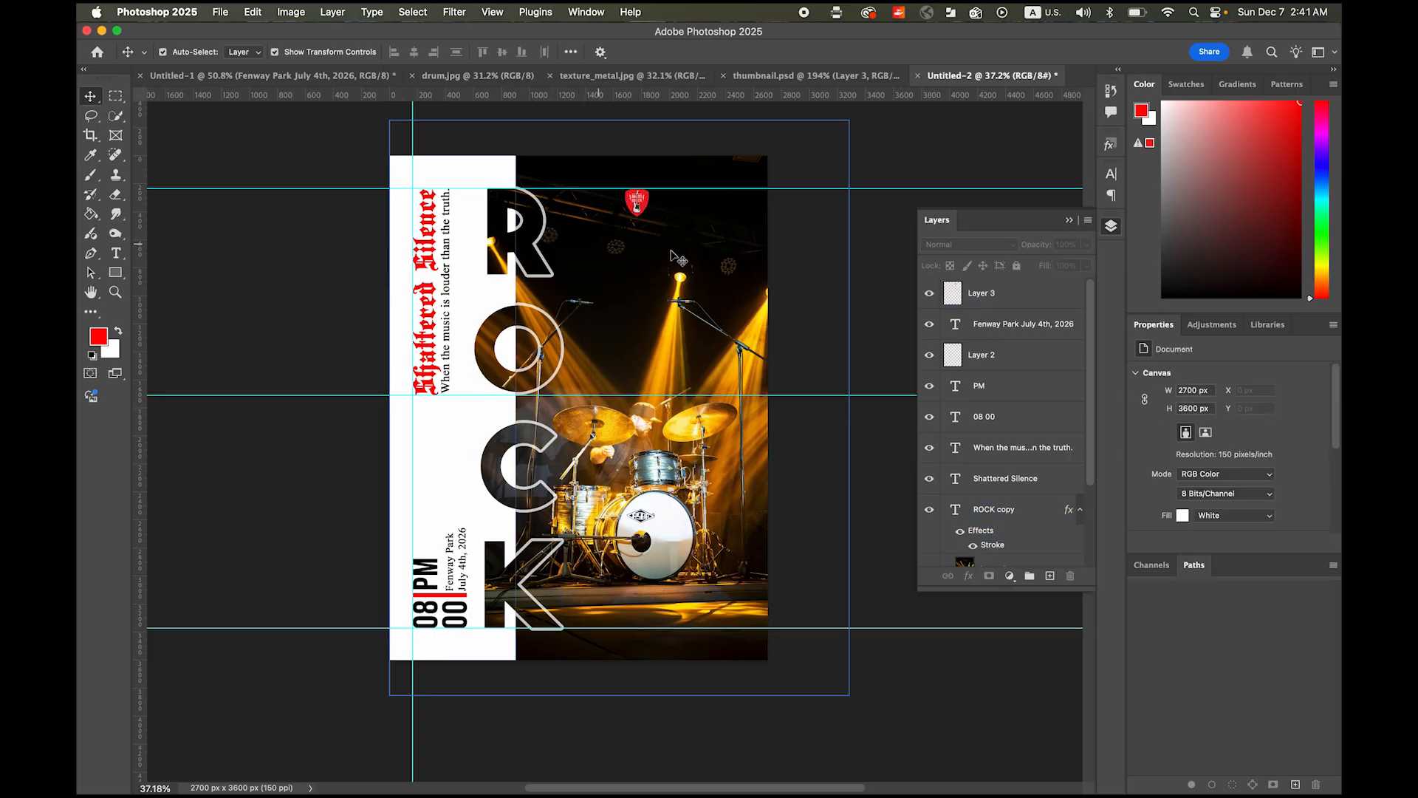
# Step: Set up the Type tool with the Bebas Neue font, white ffffff color and centered alignment
pyautogui.moveTo(660, 200); pyautogui.dragTo(712, 238)
pyautogui.click(281, 210)
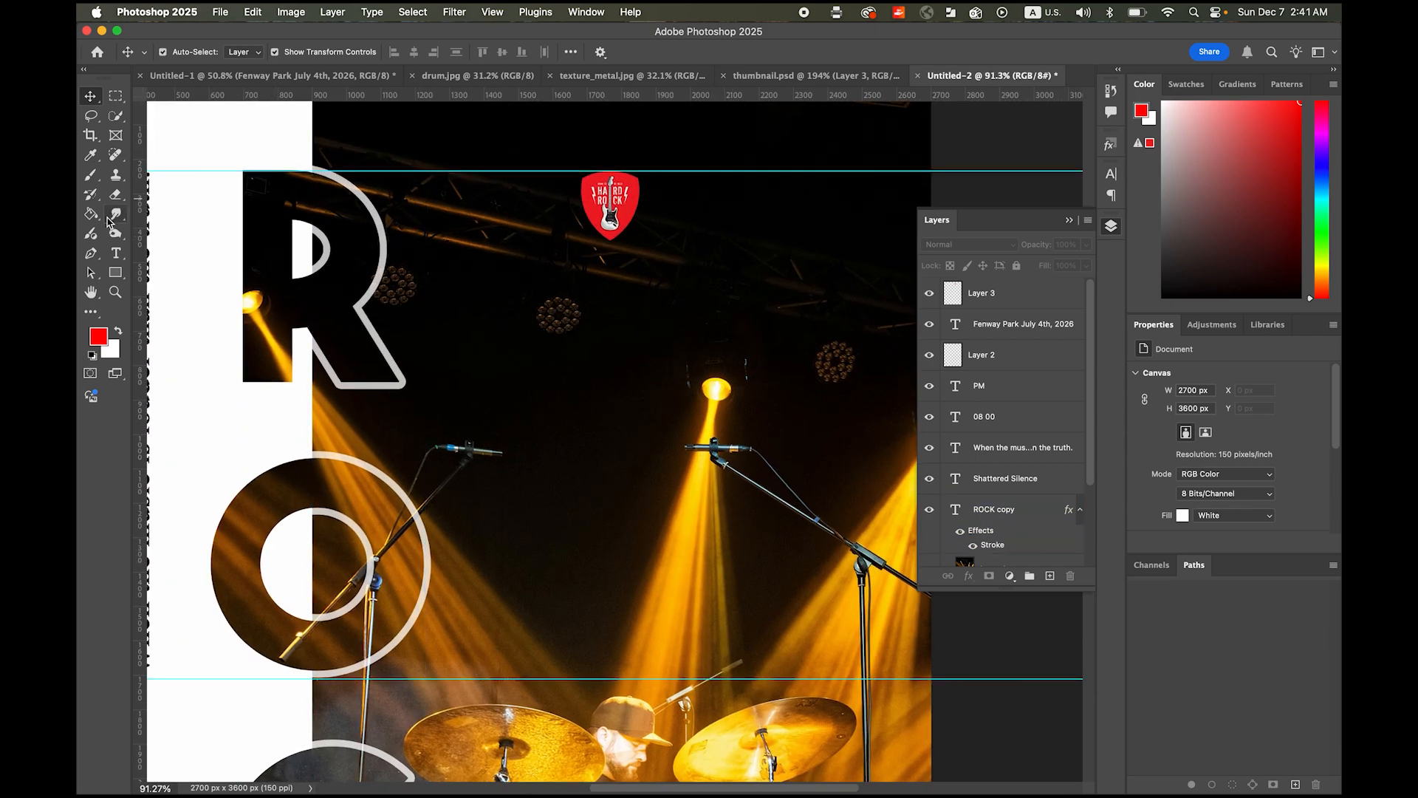
pyautogui.click(116, 253)
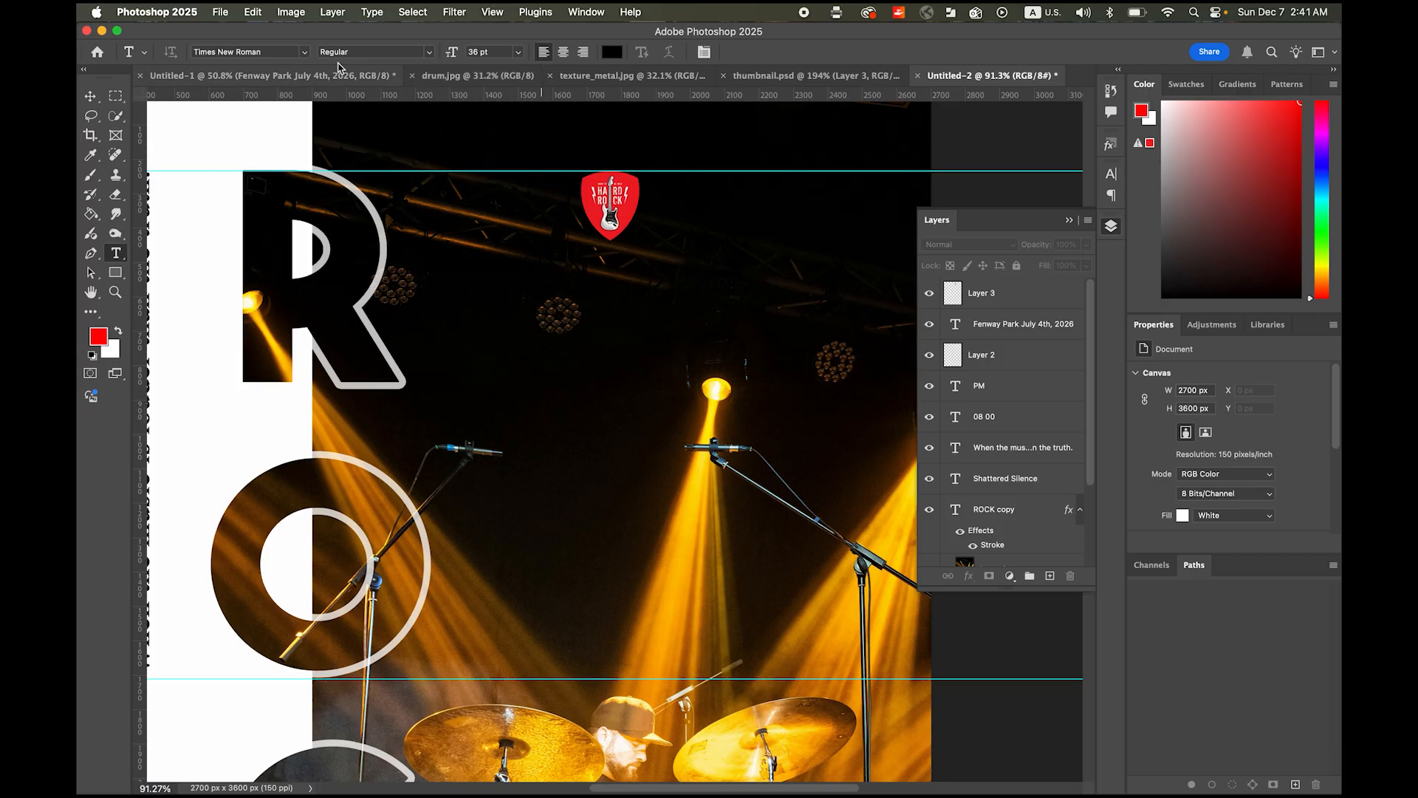
pyautogui.click(305, 52)
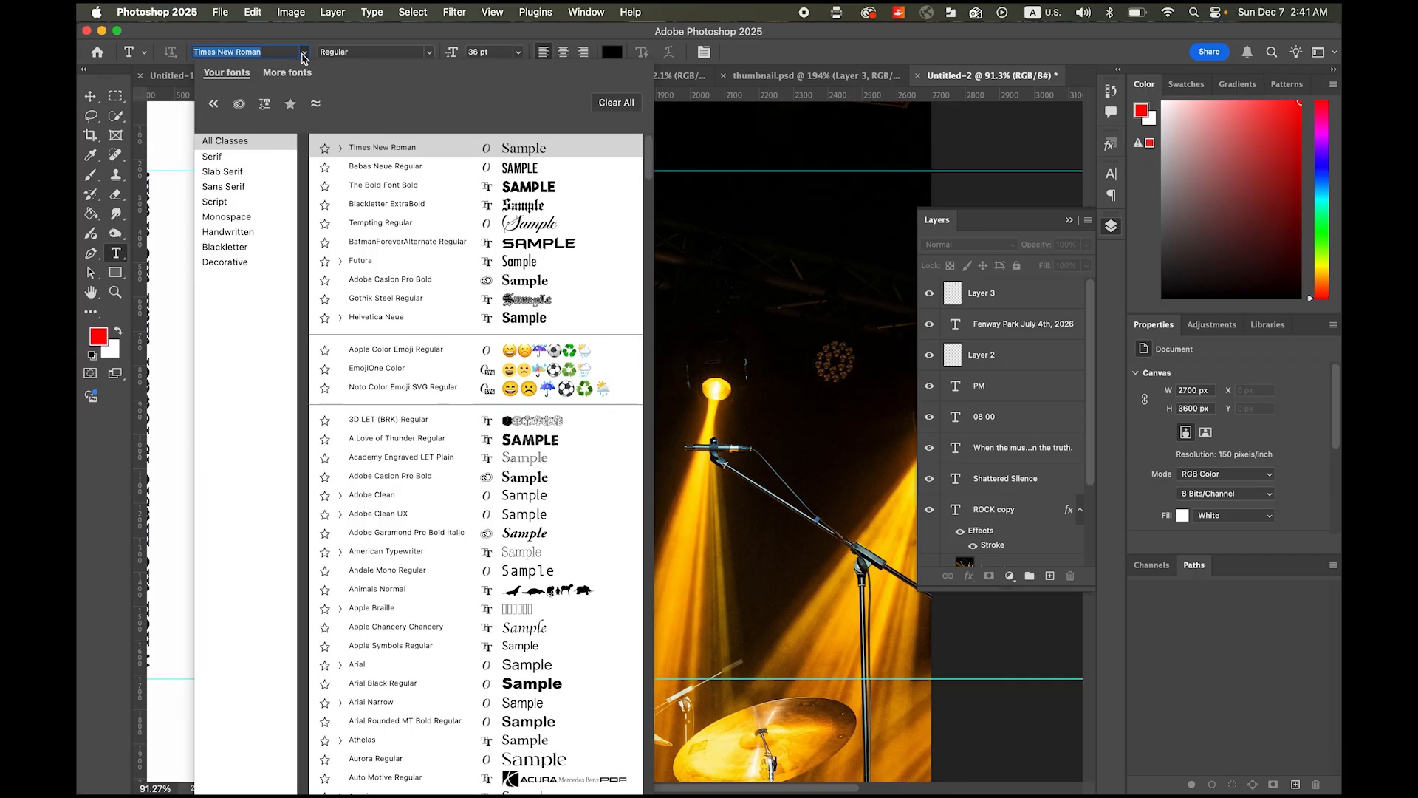
pyautogui.click(384, 167)
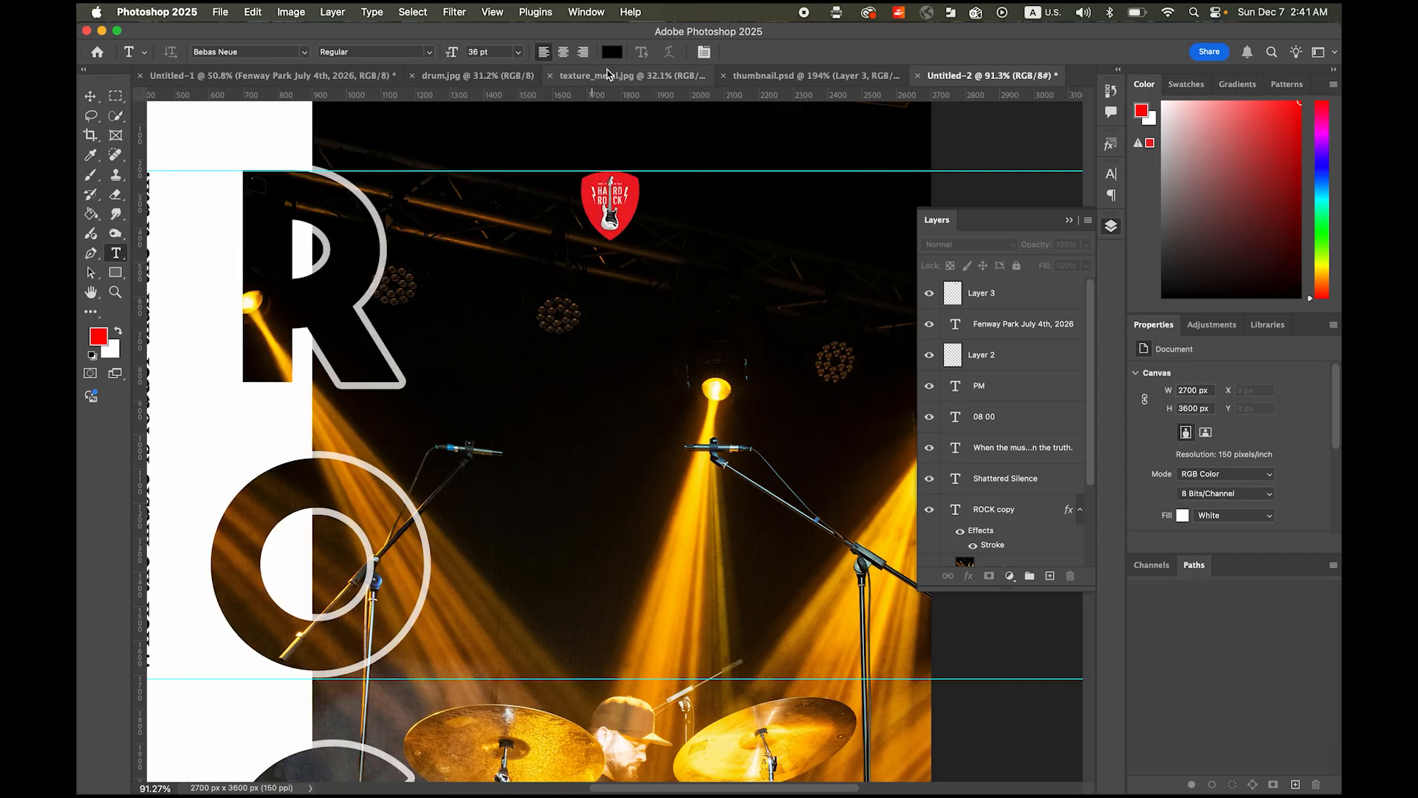
pyautogui.click(613, 53)
pyautogui.write('ffffff')
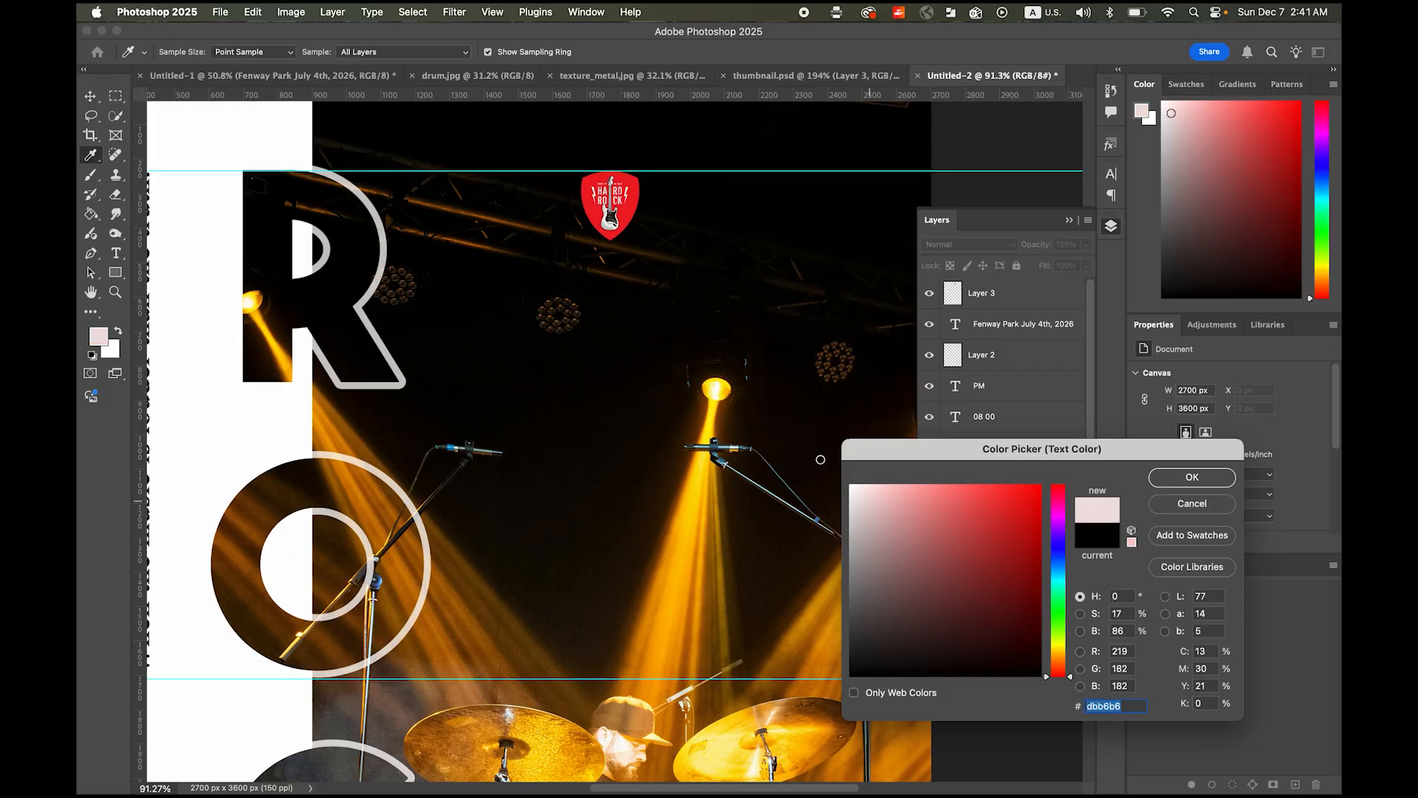
pyautogui.click(1193, 477)
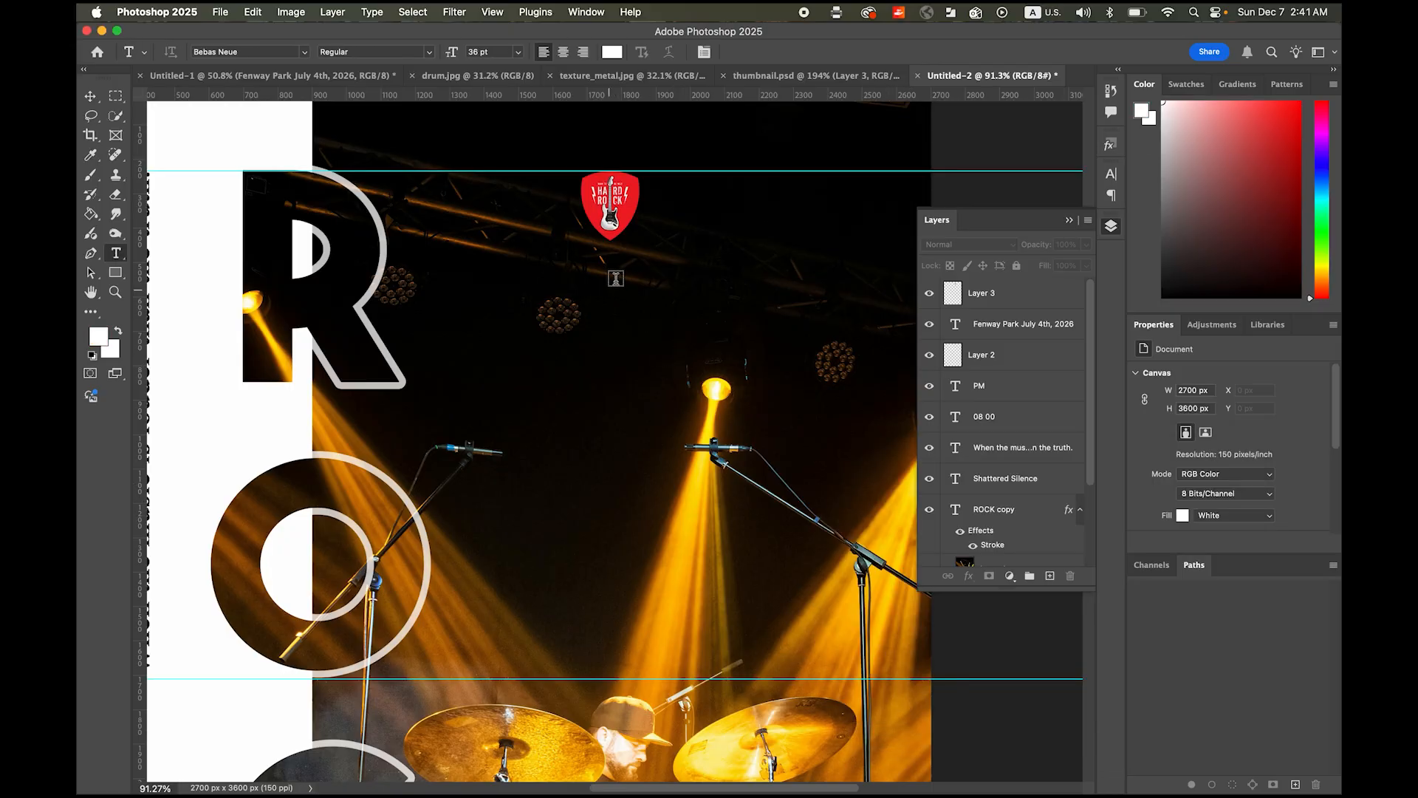
pyautogui.click(563, 53)
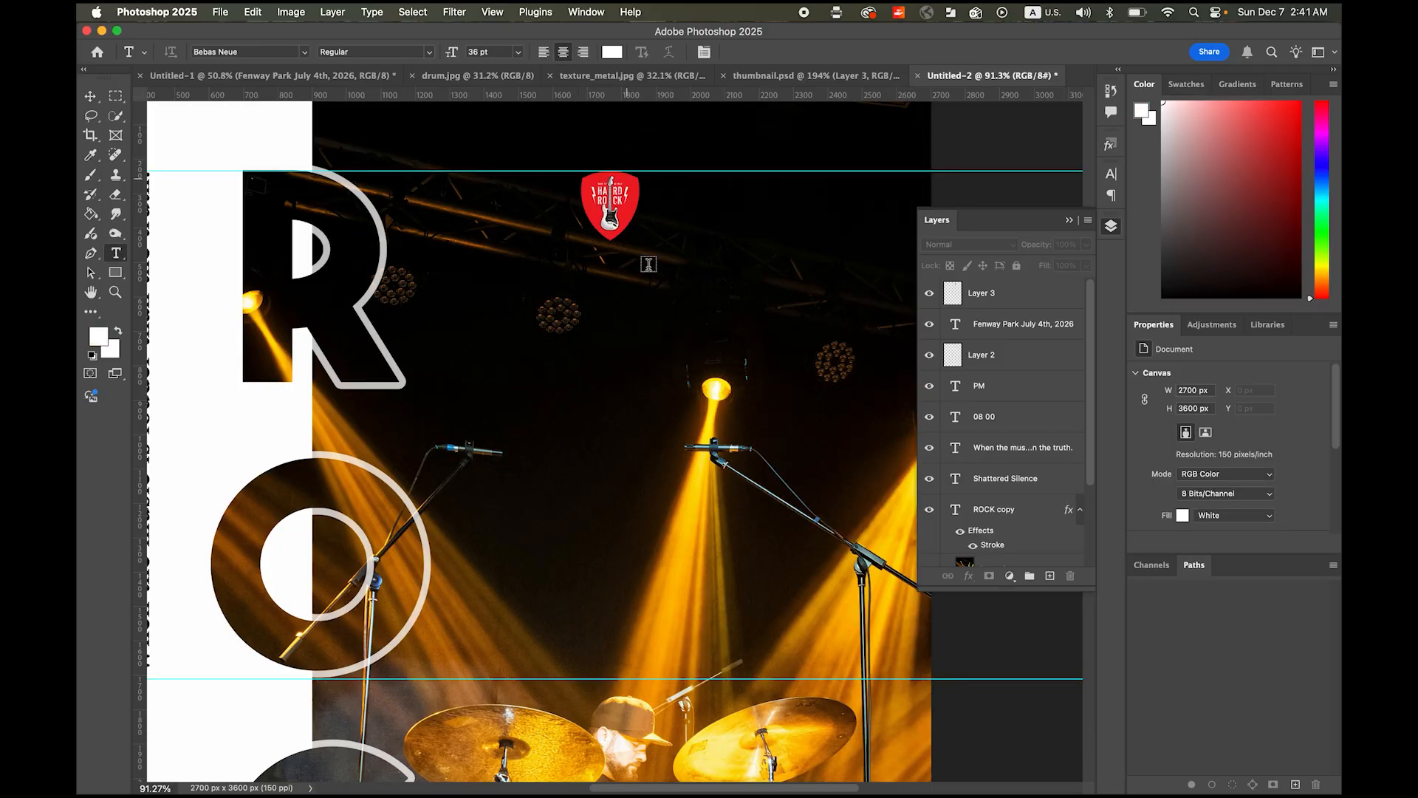
# Step: Add the text lines AC/DC and DEEP PURPLE beneath the logo, and check the band list in Untitled-1
pyautogui.click(610, 279)
pyautogui.write('A')
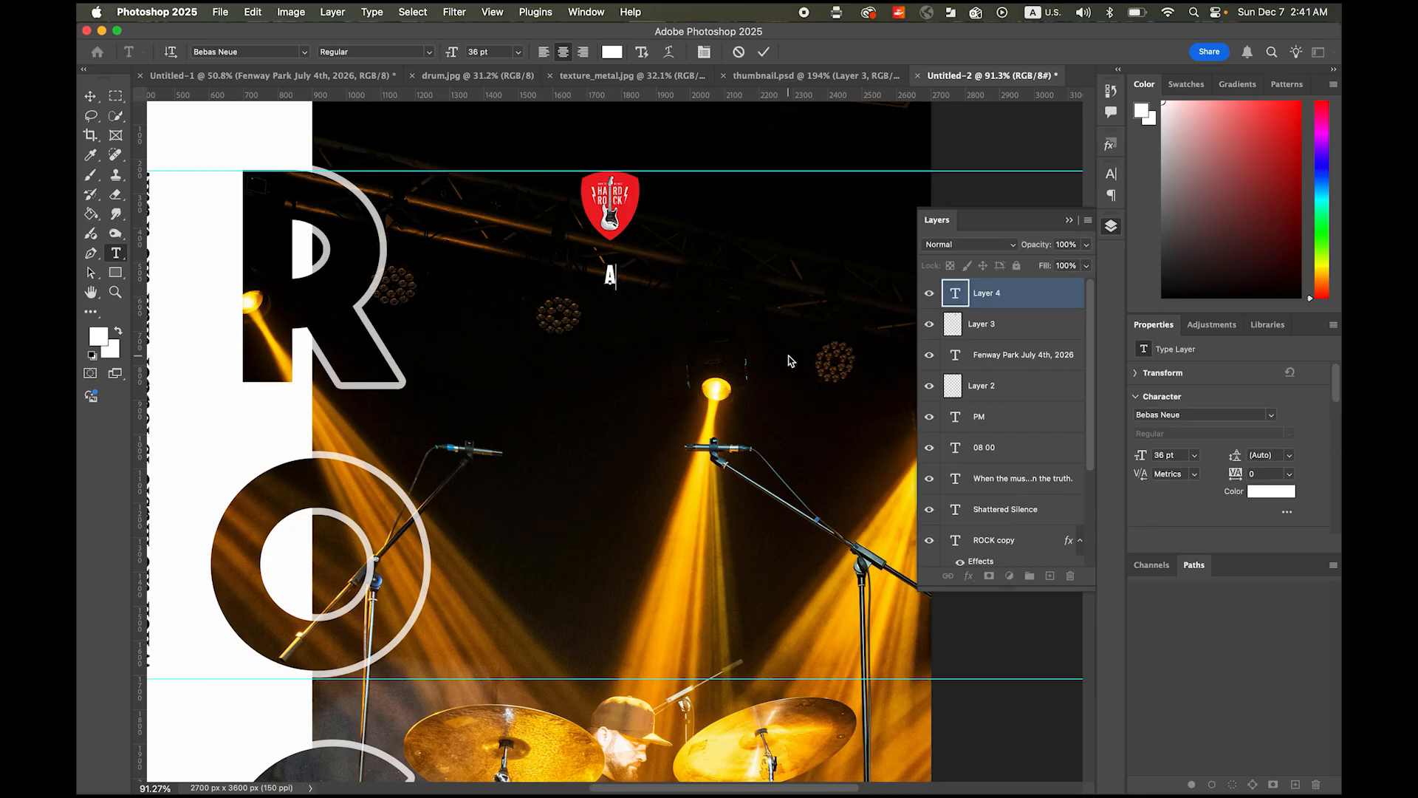
pyautogui.write('C/DC')
pyautogui.write('DEEP')
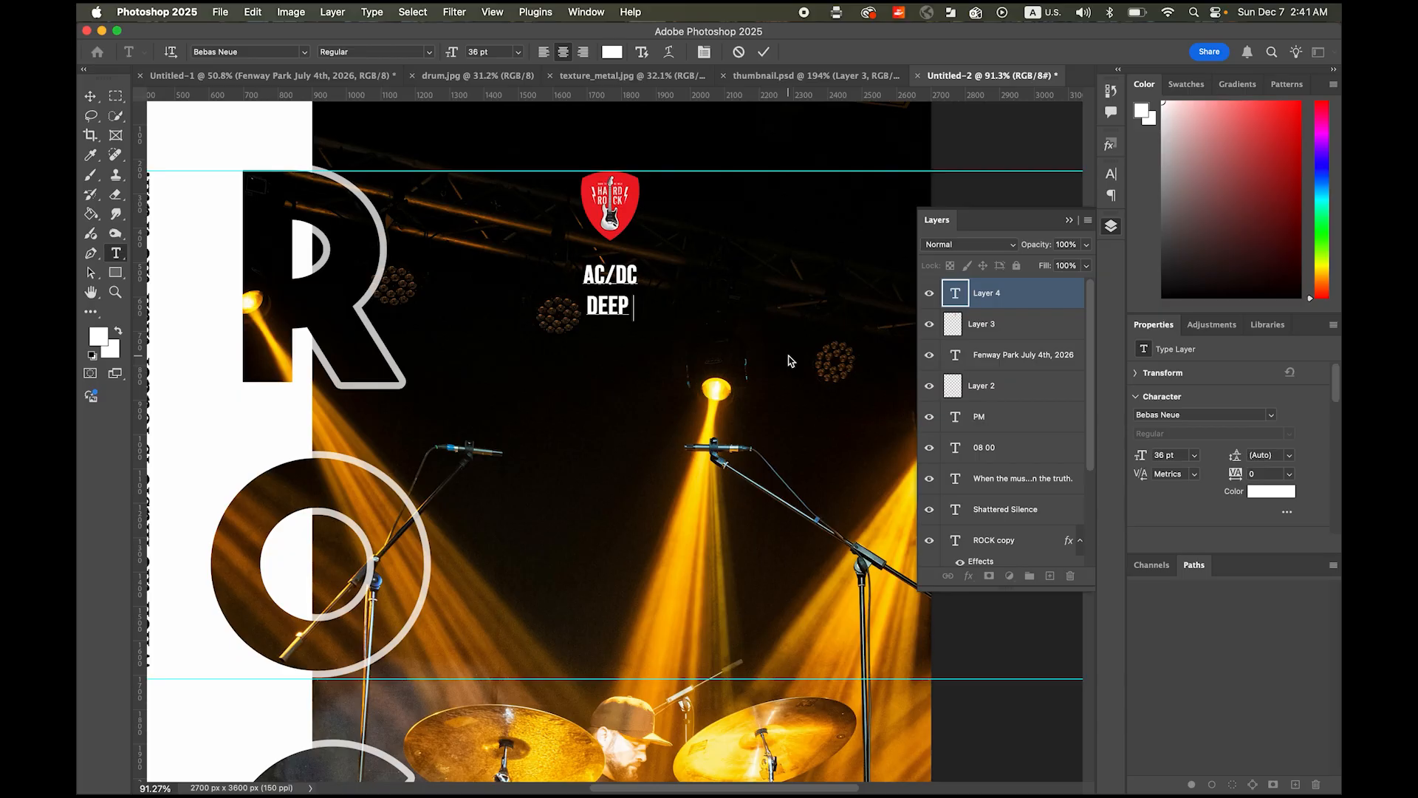
pyautogui.write(' PURPLE')
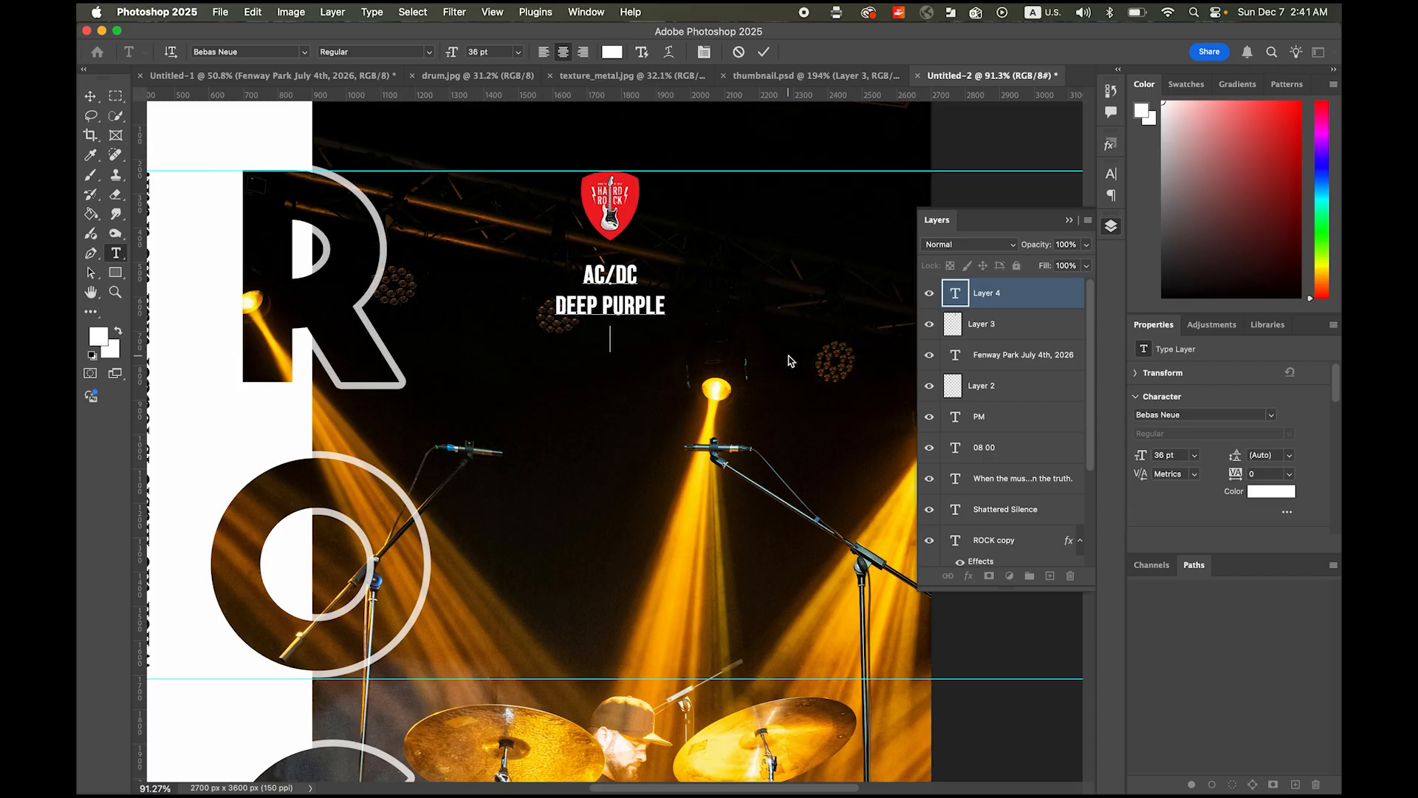
pyautogui.click(296, 76)
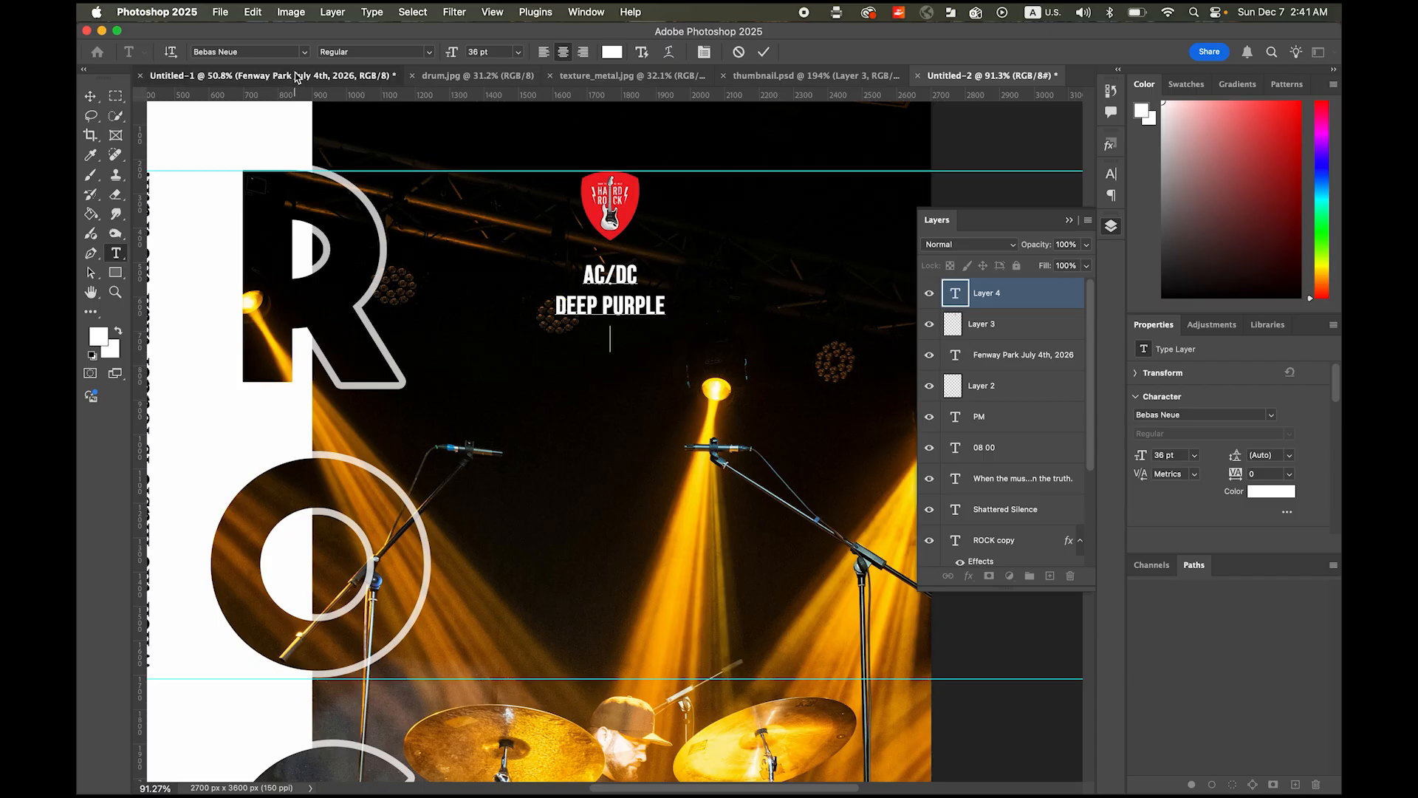
pyautogui.click(994, 76)
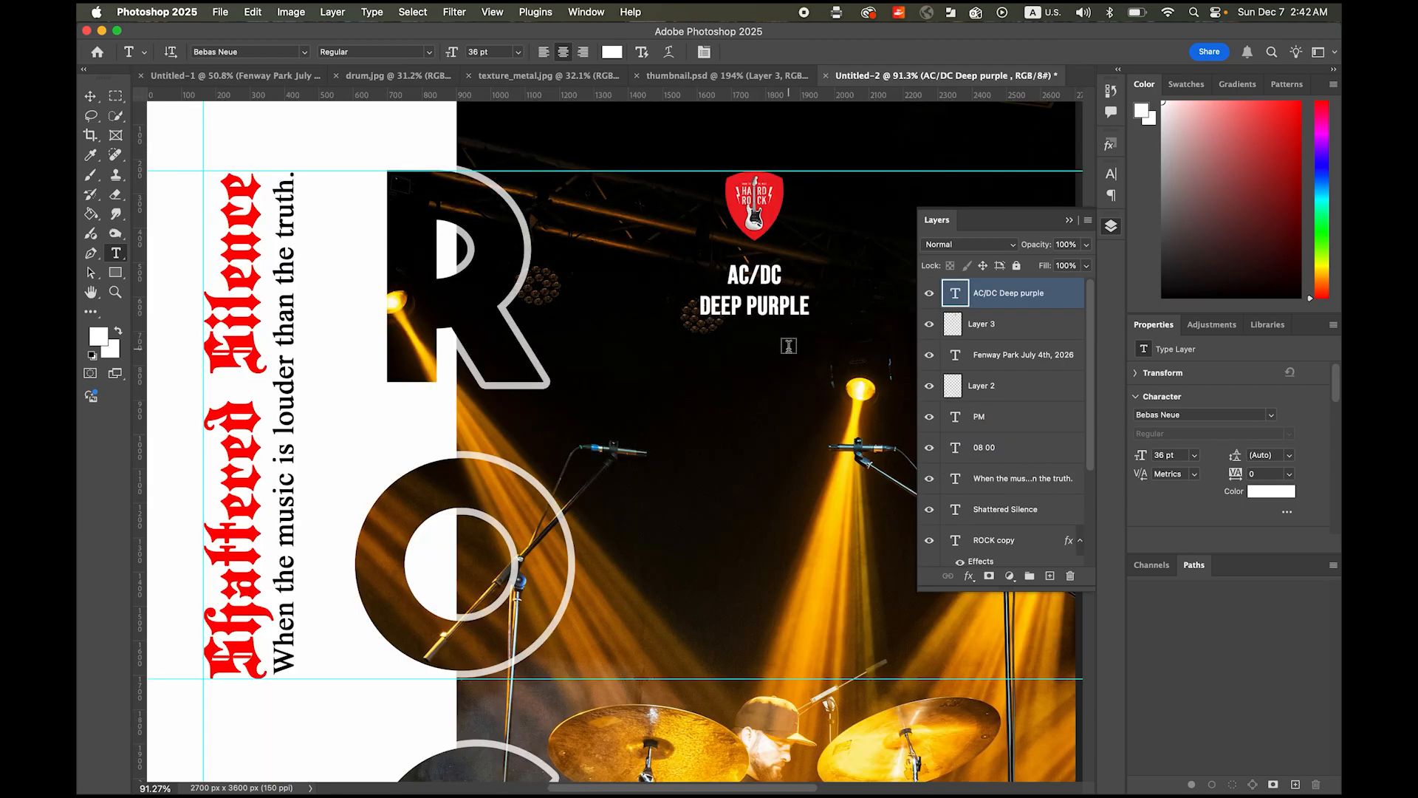
pyautogui.click(755, 339)
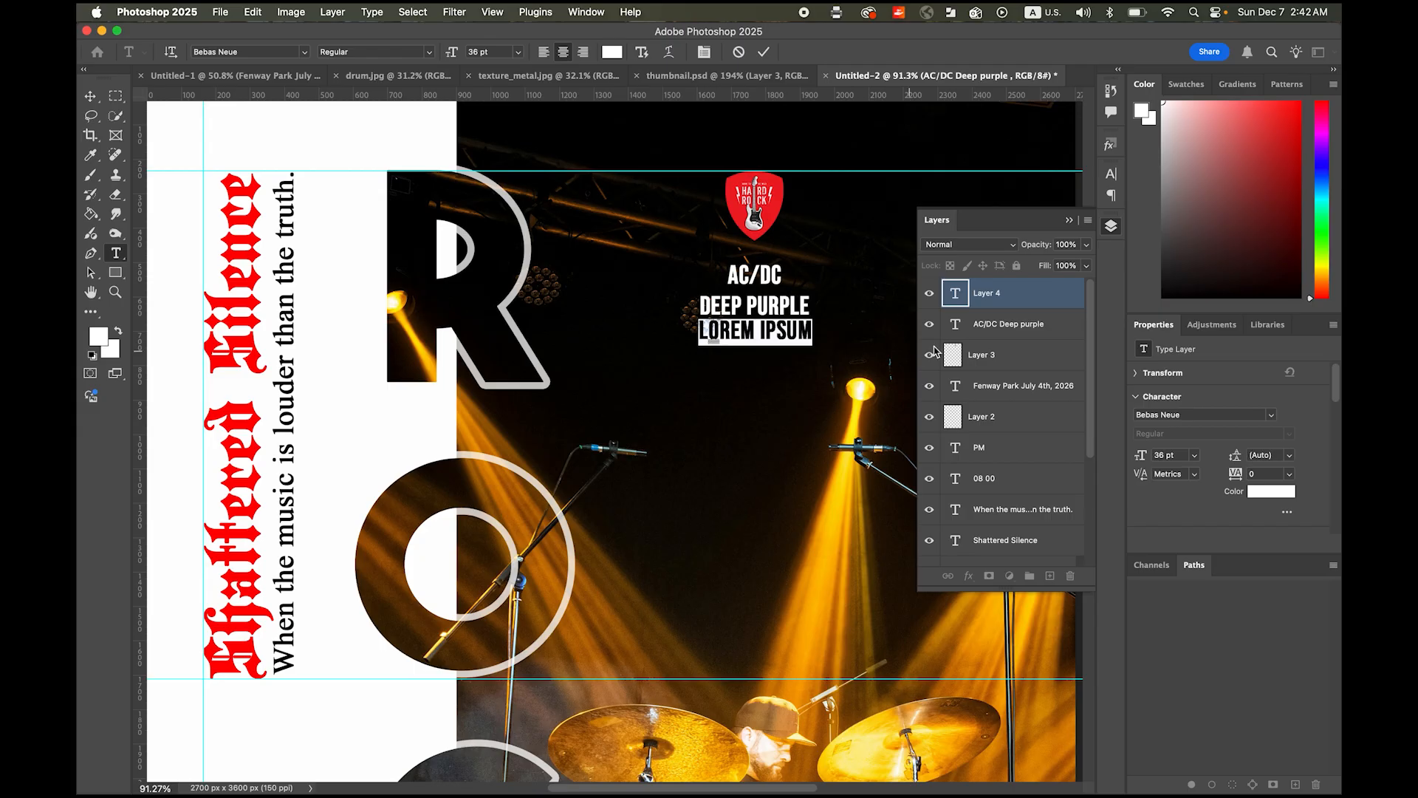
pyautogui.click(1024, 301)
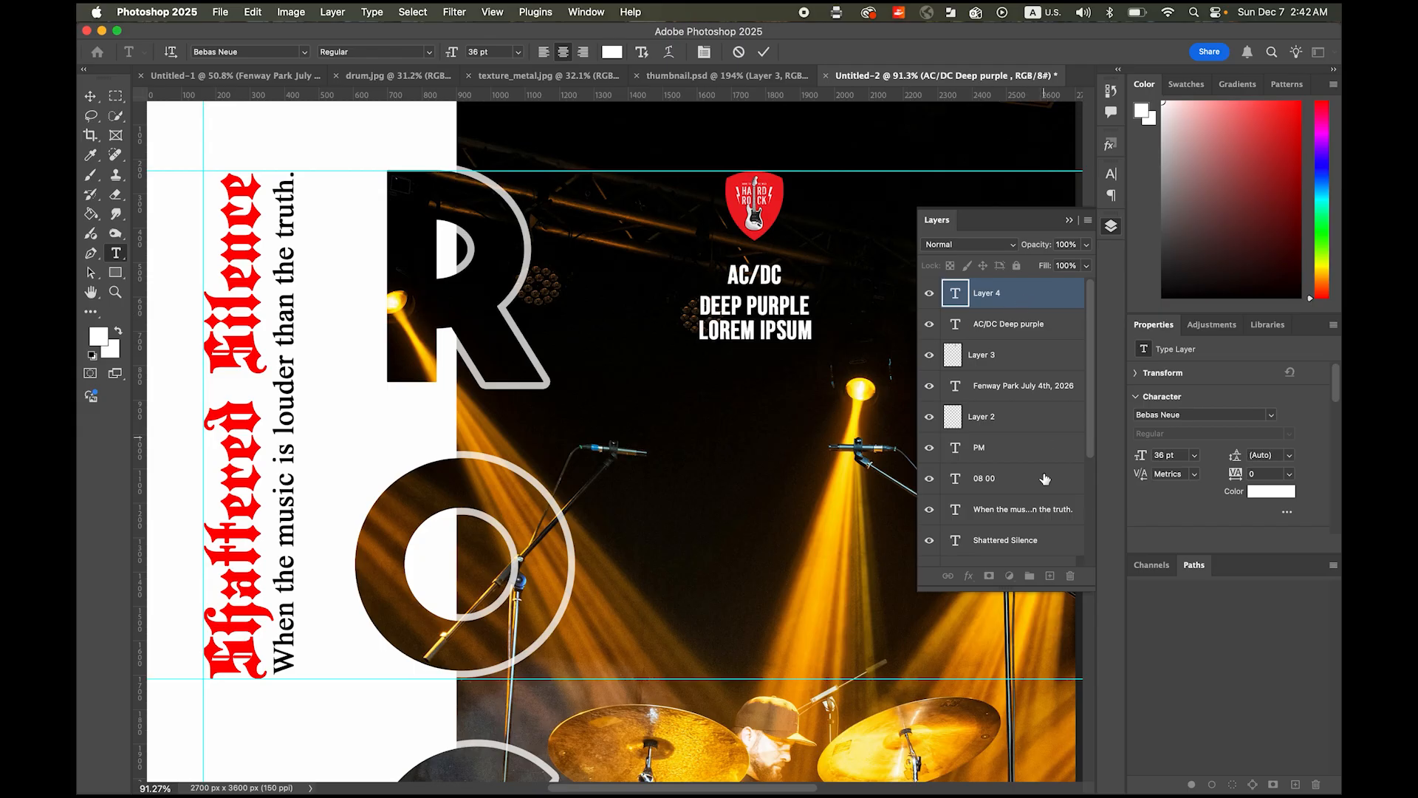
pyautogui.click(1070, 576)
# Step: Extend the band list text with the lines LED ZEPPLIN, METALICA and SCORPIONS below DEEP PURPLE
pyautogui.click(805, 302)
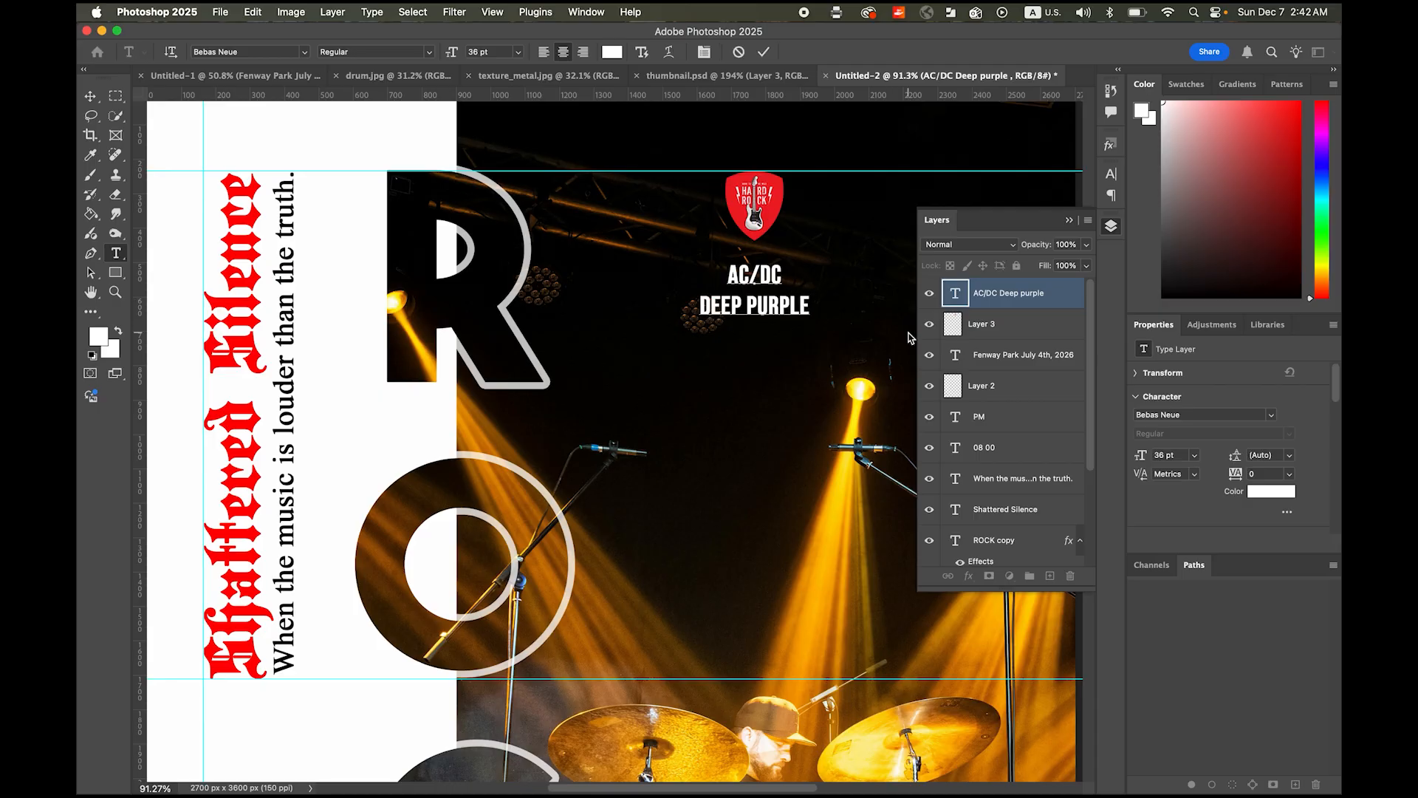
pyautogui.write('LED ZEPPLIN')
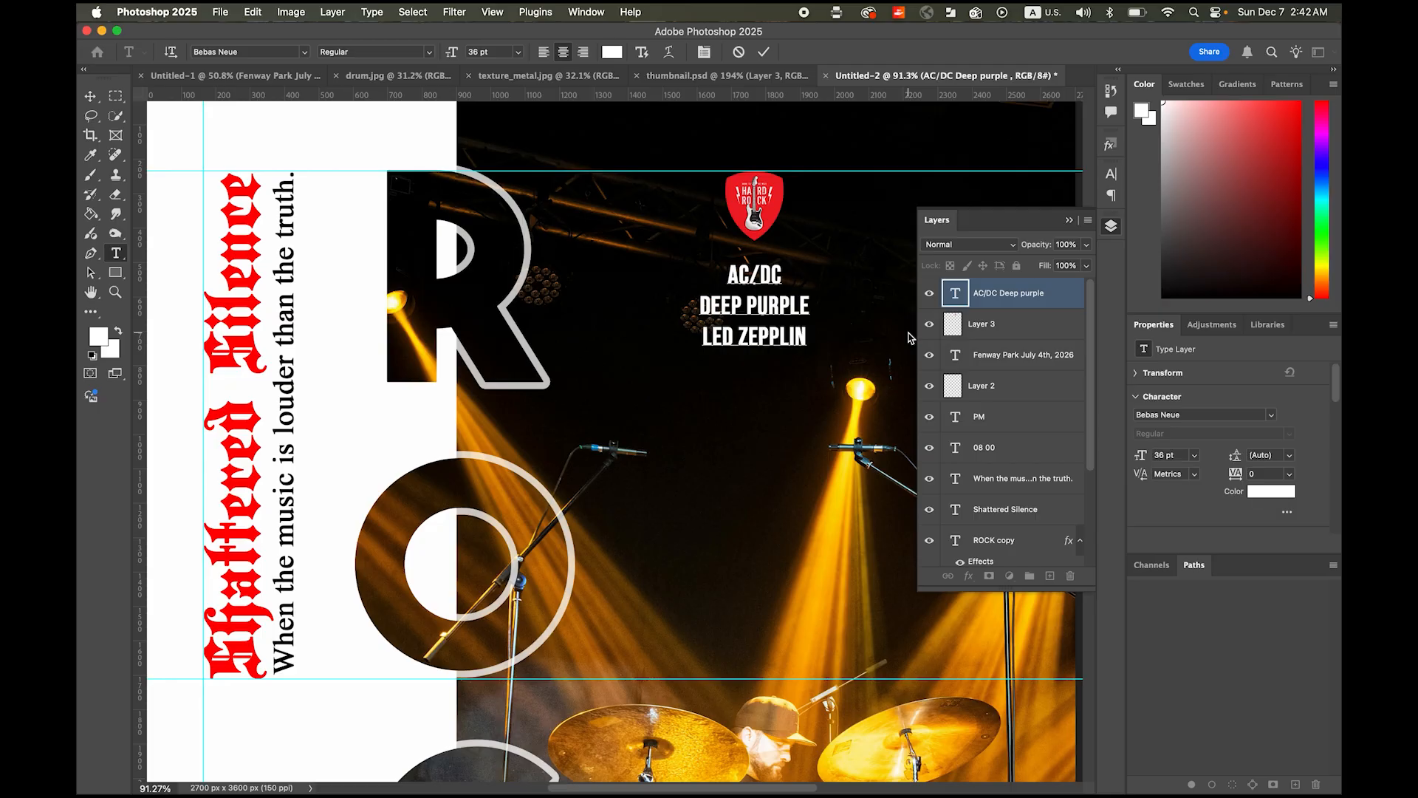
pyautogui.press('Return')
pyautogui.write('METALICA ')
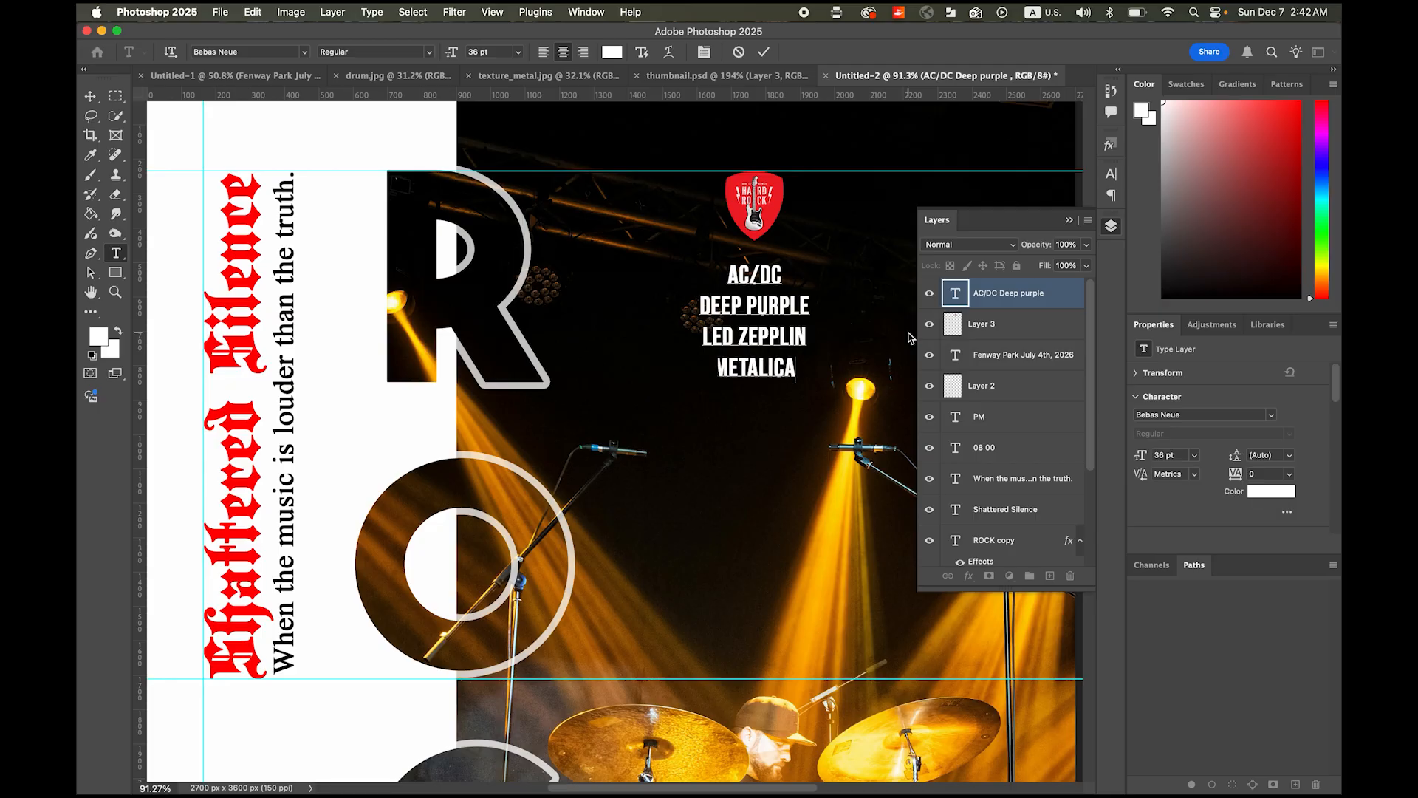
pyautogui.write('SCORPIONS')
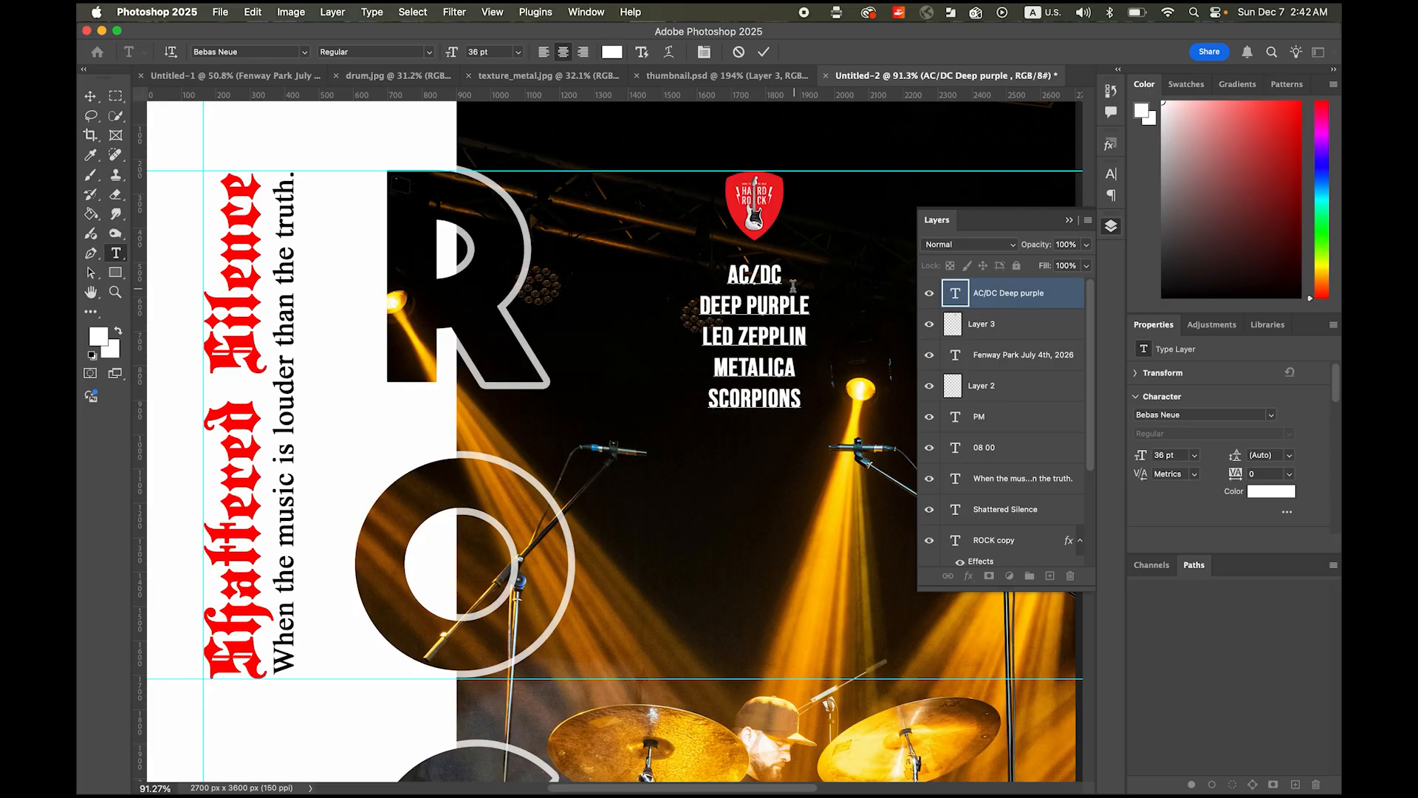
# Step: Finish the band list text, deselect it and hide the guides over the whole poster
pyautogui.click(90, 96)
pyautogui.click(429, 137)
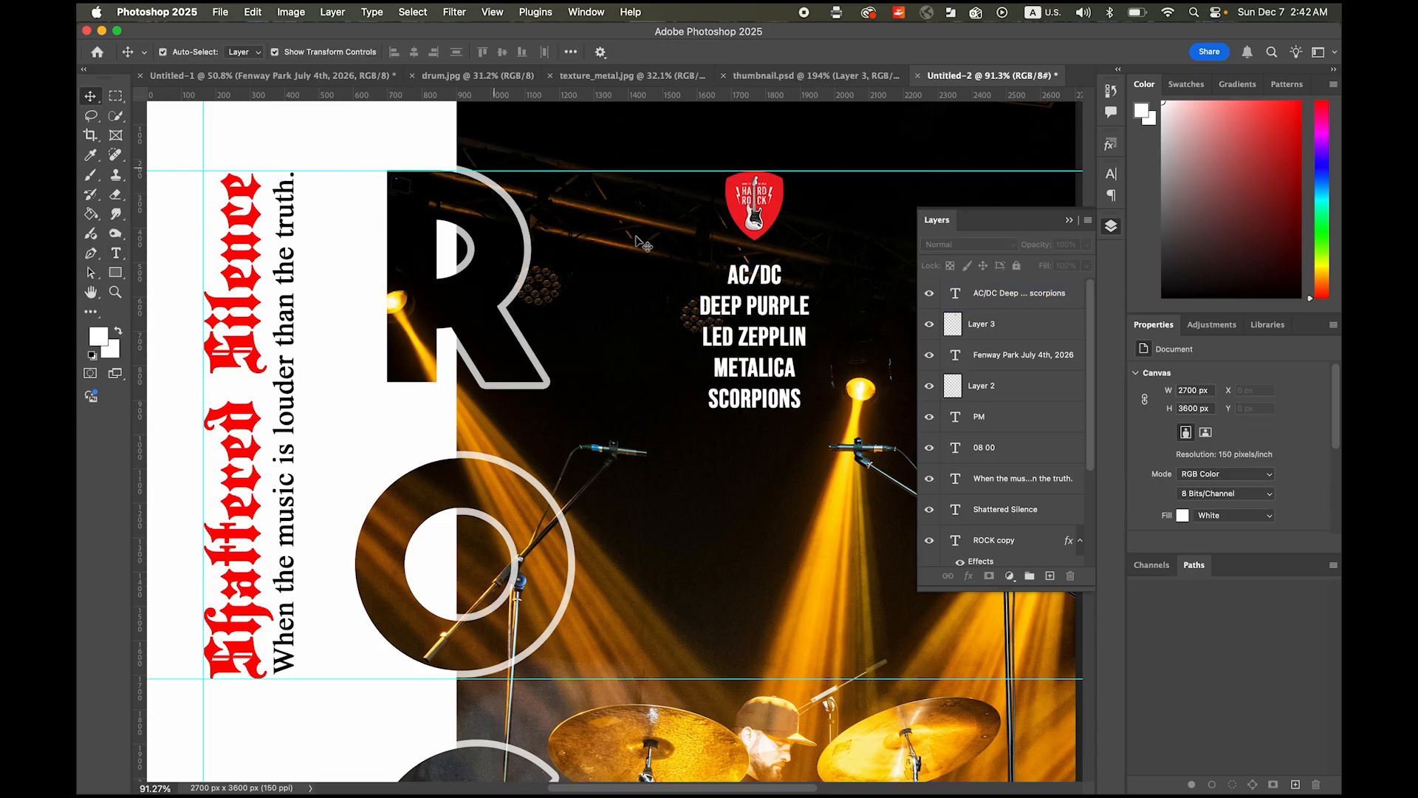
pyautogui.moveTo(721, 388); pyautogui.dragTo(640, 325)
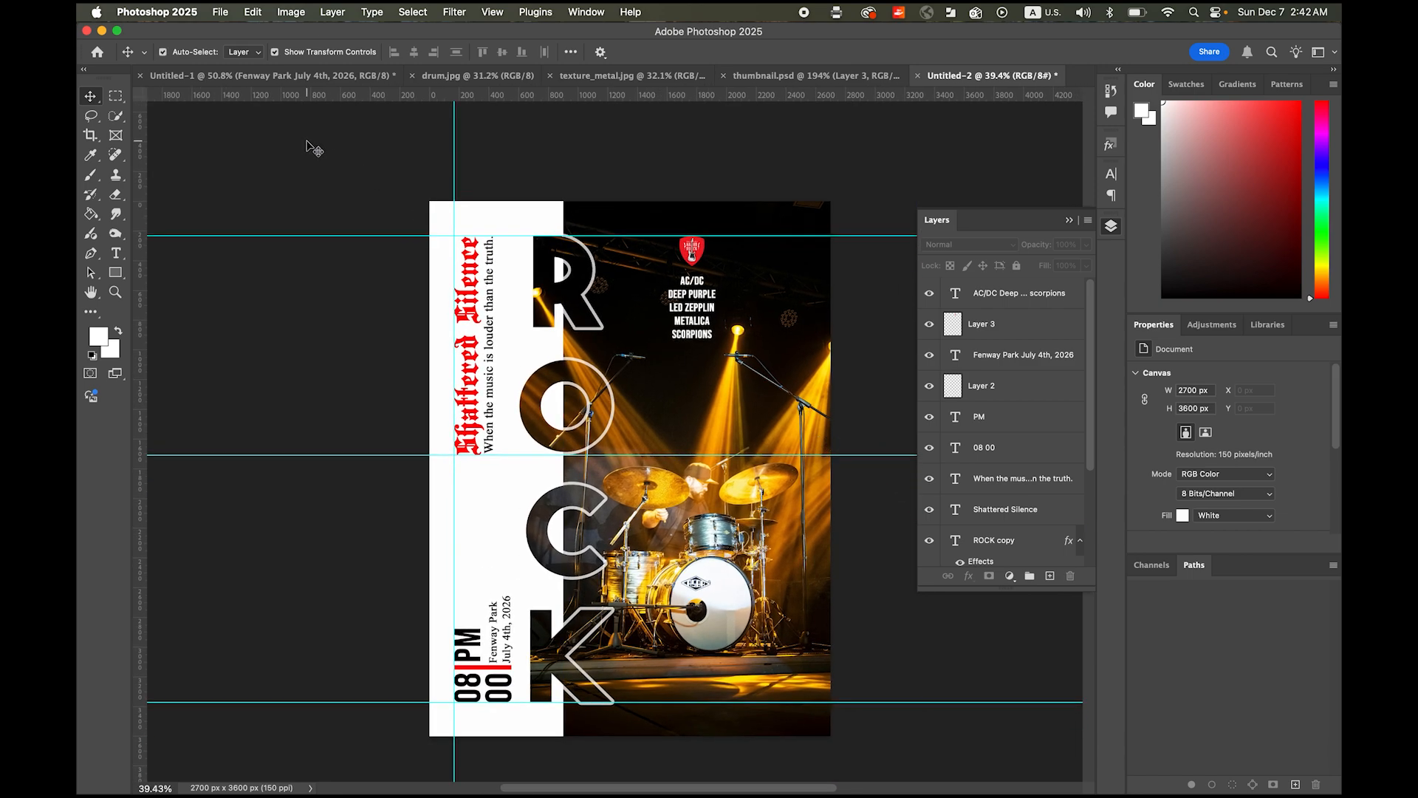
pyautogui.press('super+;')
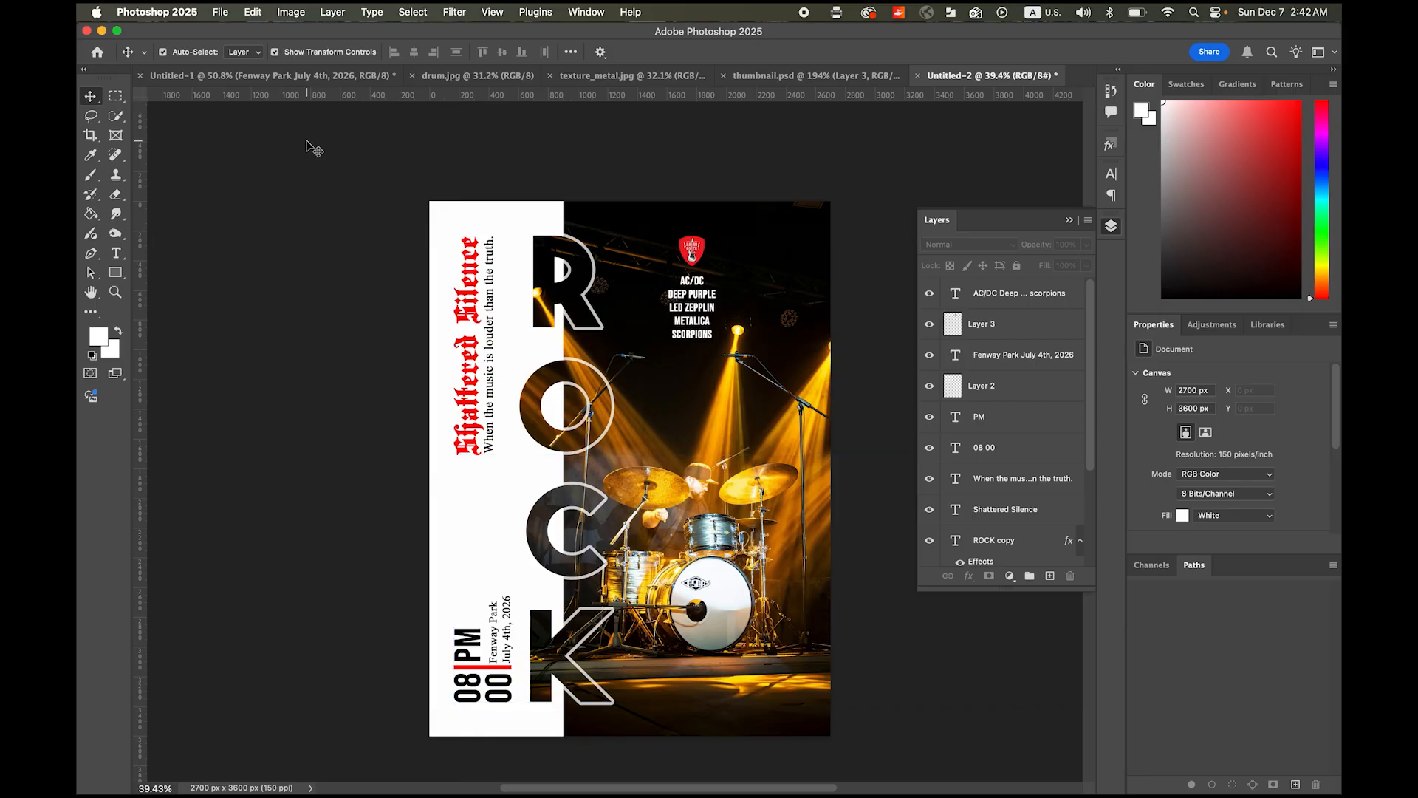
# Step: Check the textured poster in Untitled-1, and copy the entire metal image from texture_metal.jpg
pyautogui.click(968, 288)
pyautogui.click(1005, 201)
pyautogui.click(325, 77)
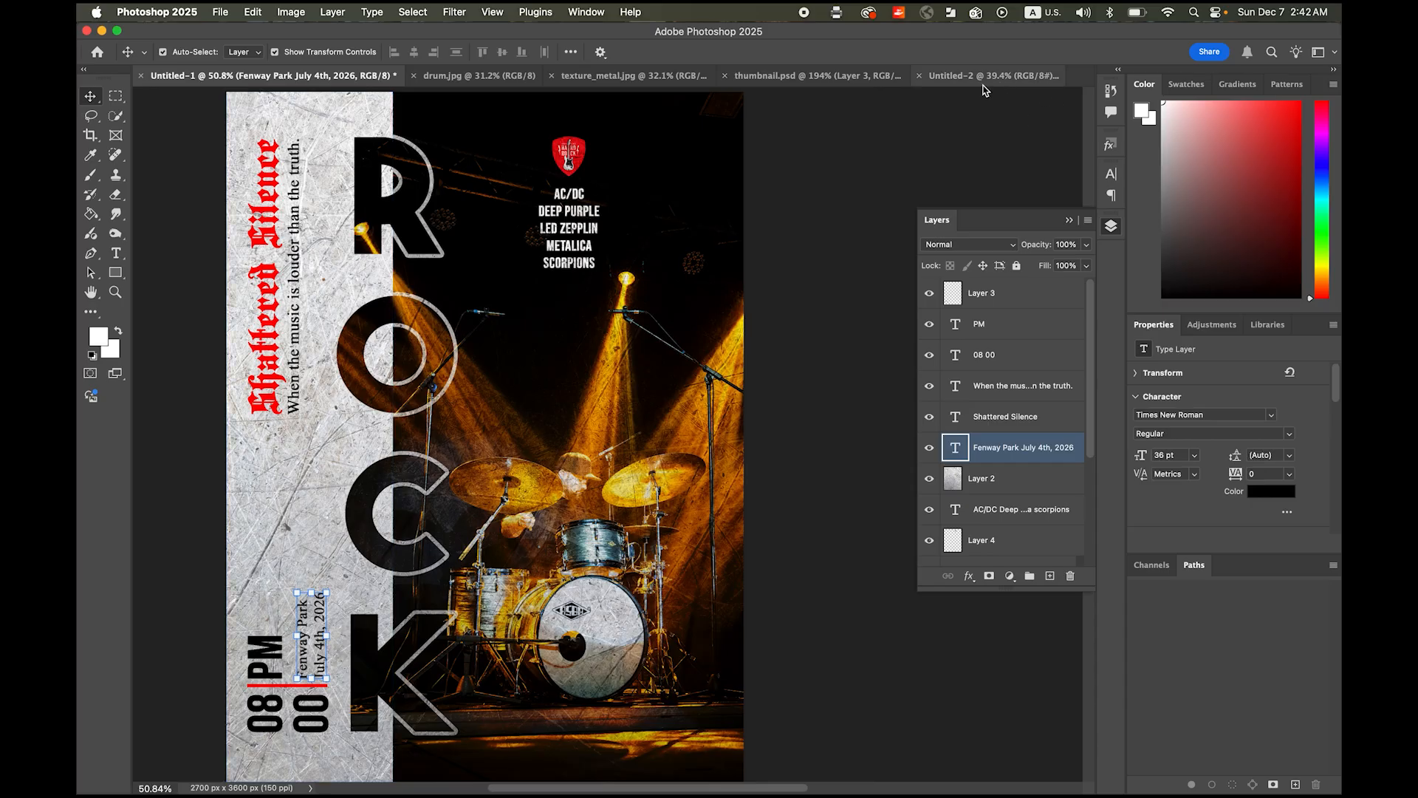
pyautogui.click(650, 77)
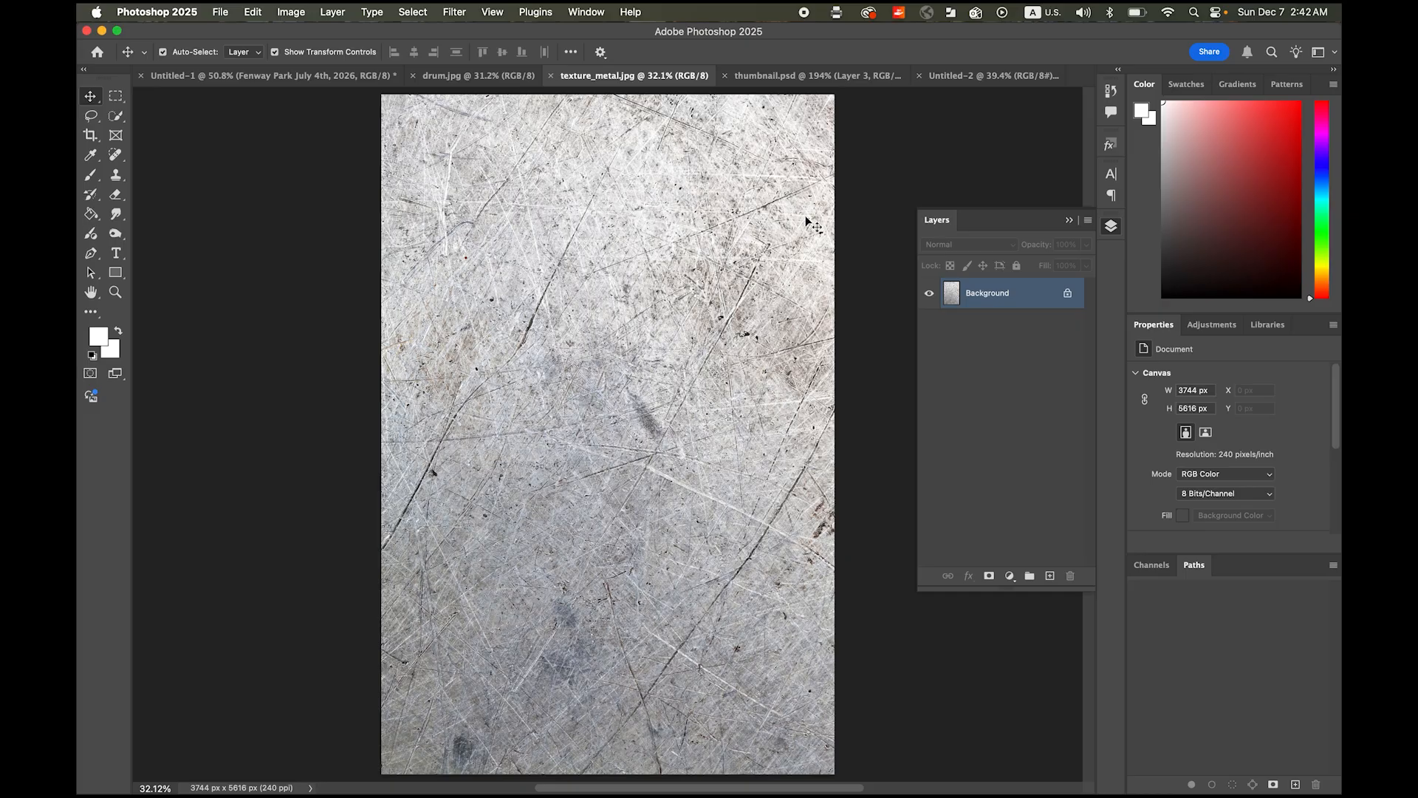
pyautogui.press('super+a')
pyautogui.press('super+c')
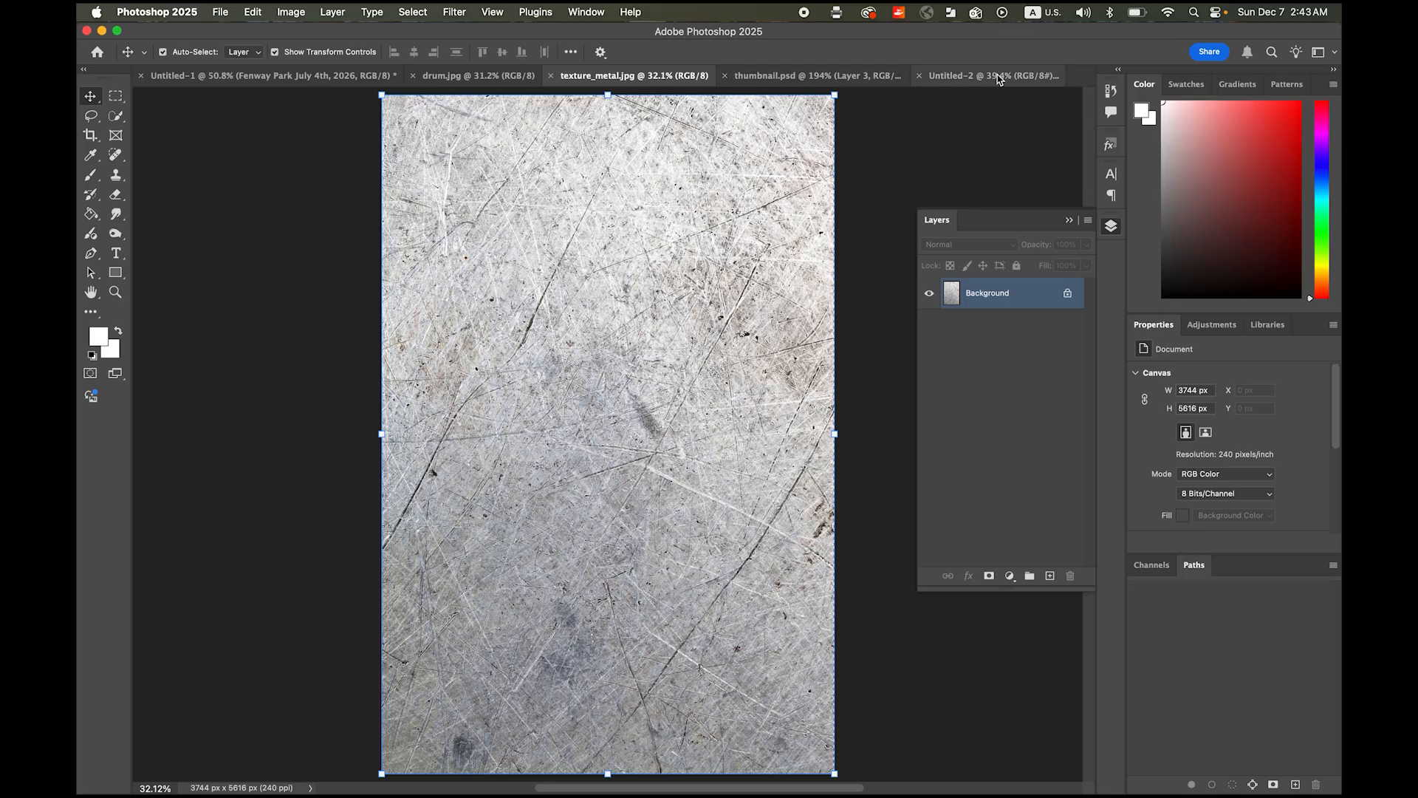
# Step: Paste the metal texture into Untitled-2 as a new layer above the band list text
pyautogui.click(998, 77)
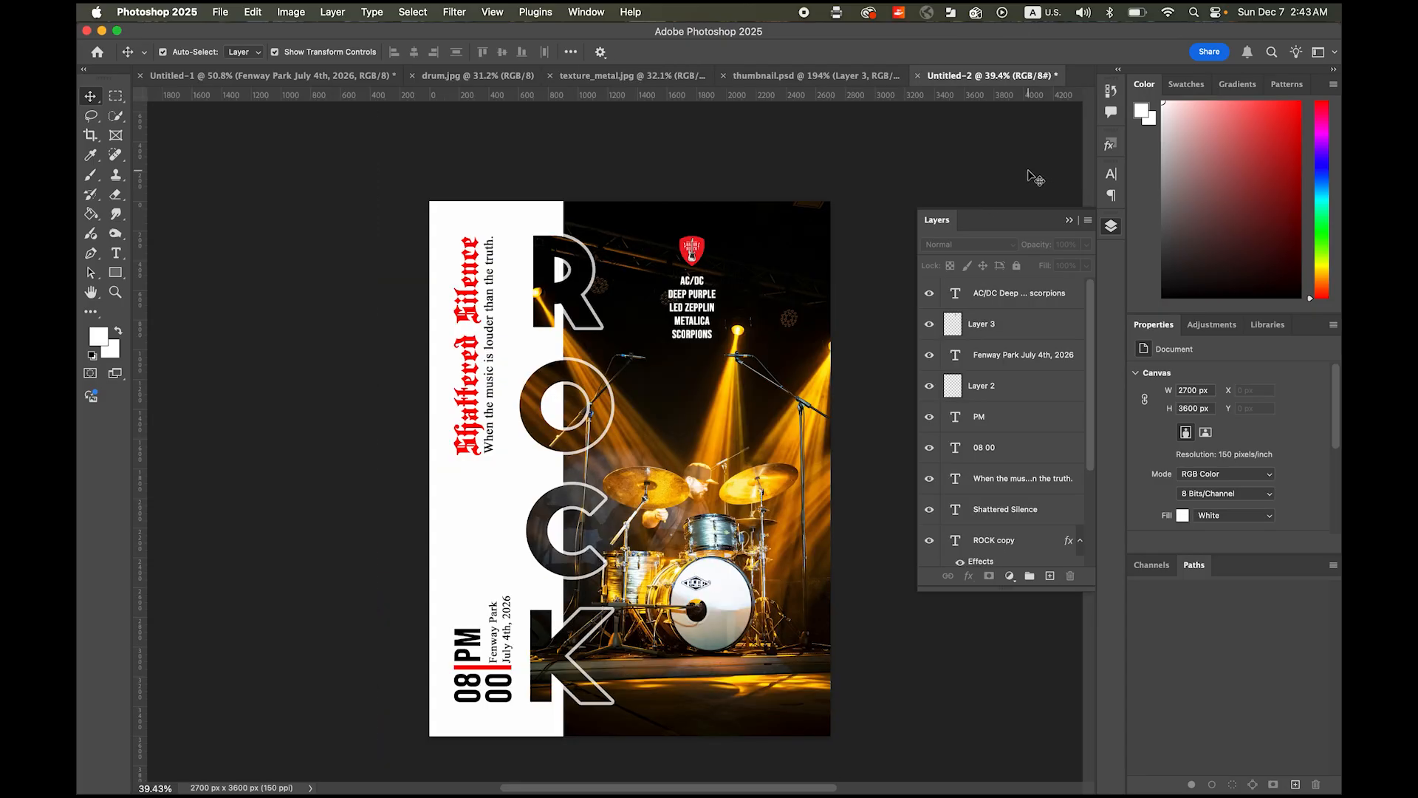
pyautogui.click(968, 301)
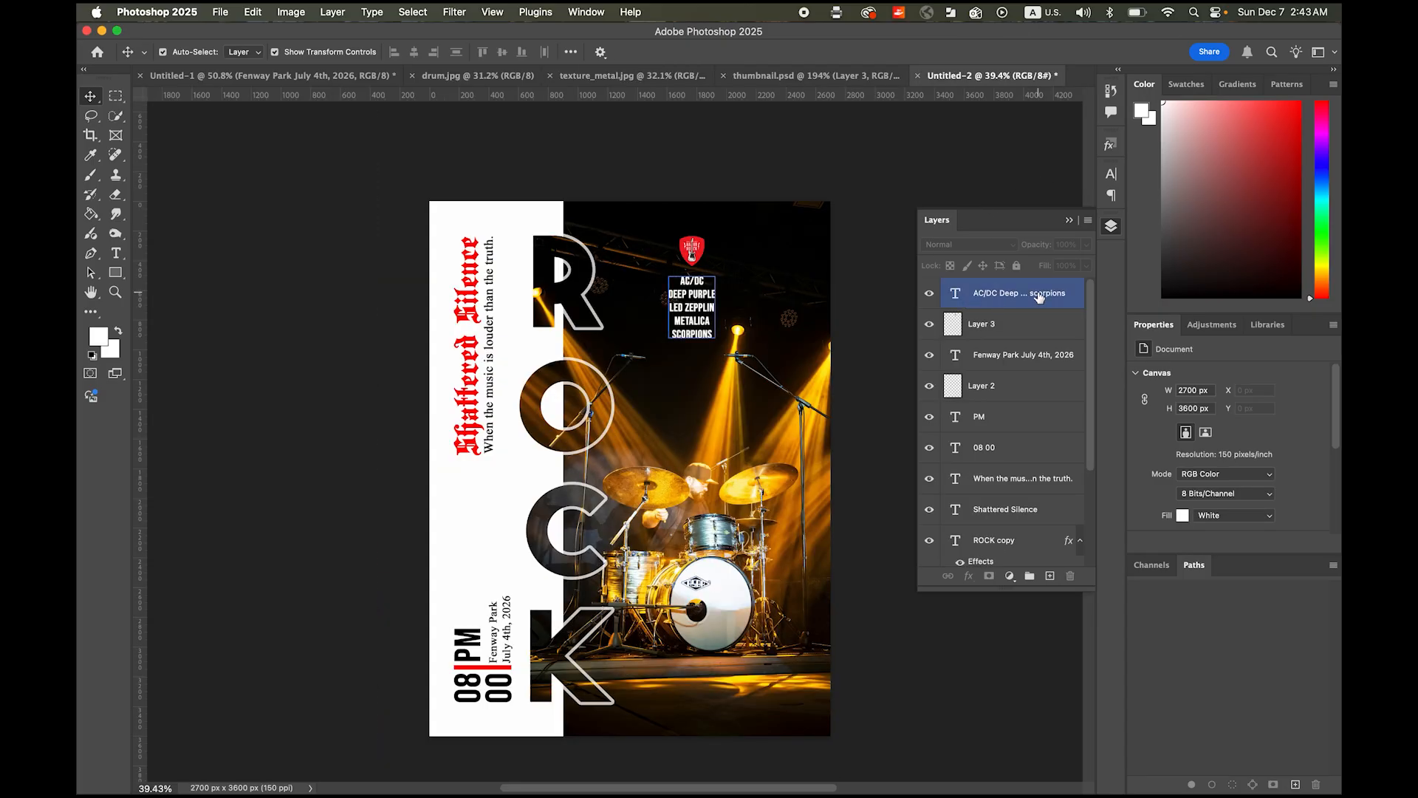
pyautogui.click(1039, 297)
pyautogui.keyDown('super'); pyautogui.click(997, 353); pyautogui.keyUp('super')
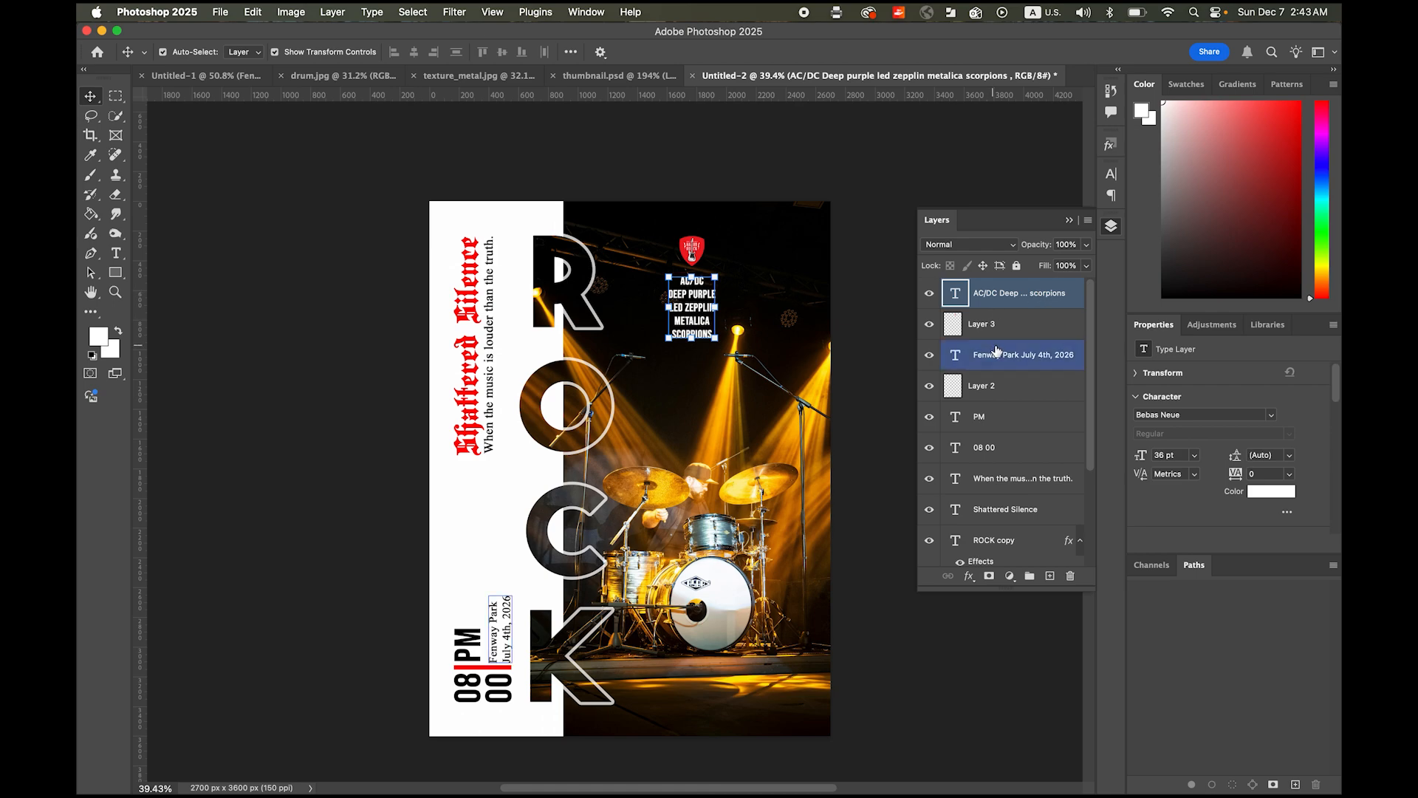
pyautogui.keyDown('super'); pyautogui.click(998, 353); pyautogui.keyUp('super')
pyautogui.press('super+v')
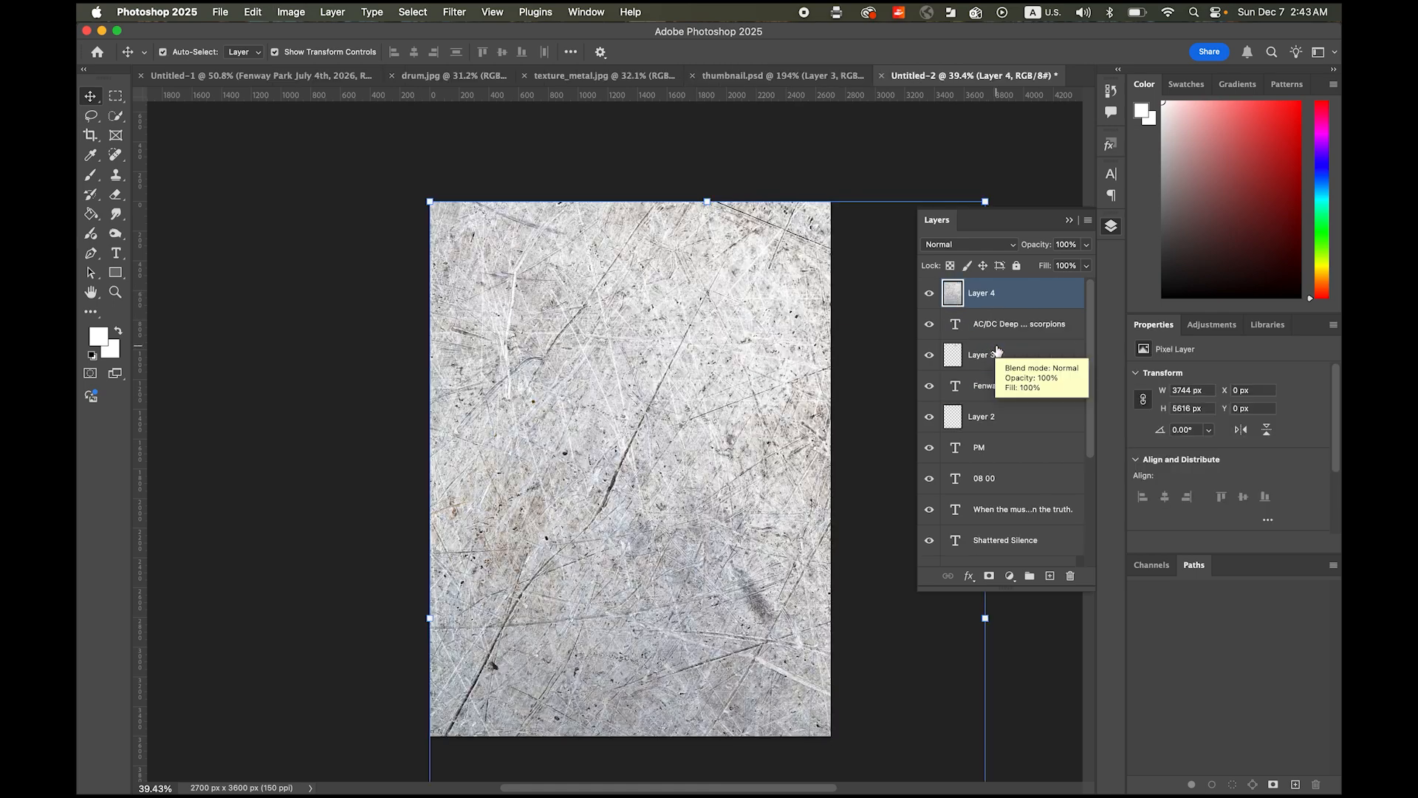
# Step: Scale the pasted metal texture proportionally to about 72.61% so it fits the poster's width
pyautogui.scroll(-5, 804, 355)
pyautogui.hscroll(3, 804, 356)
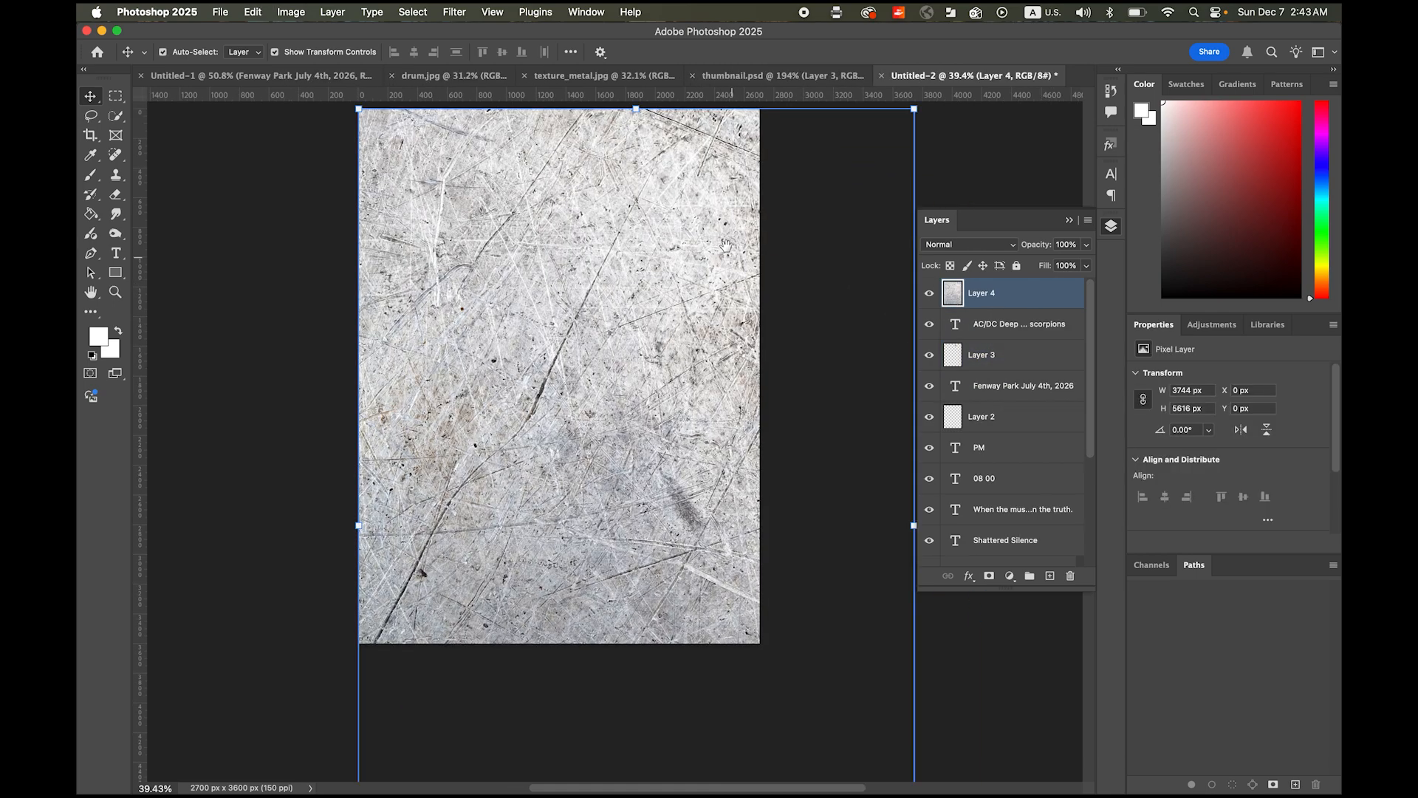
pyautogui.scroll(-3, 830, 557)
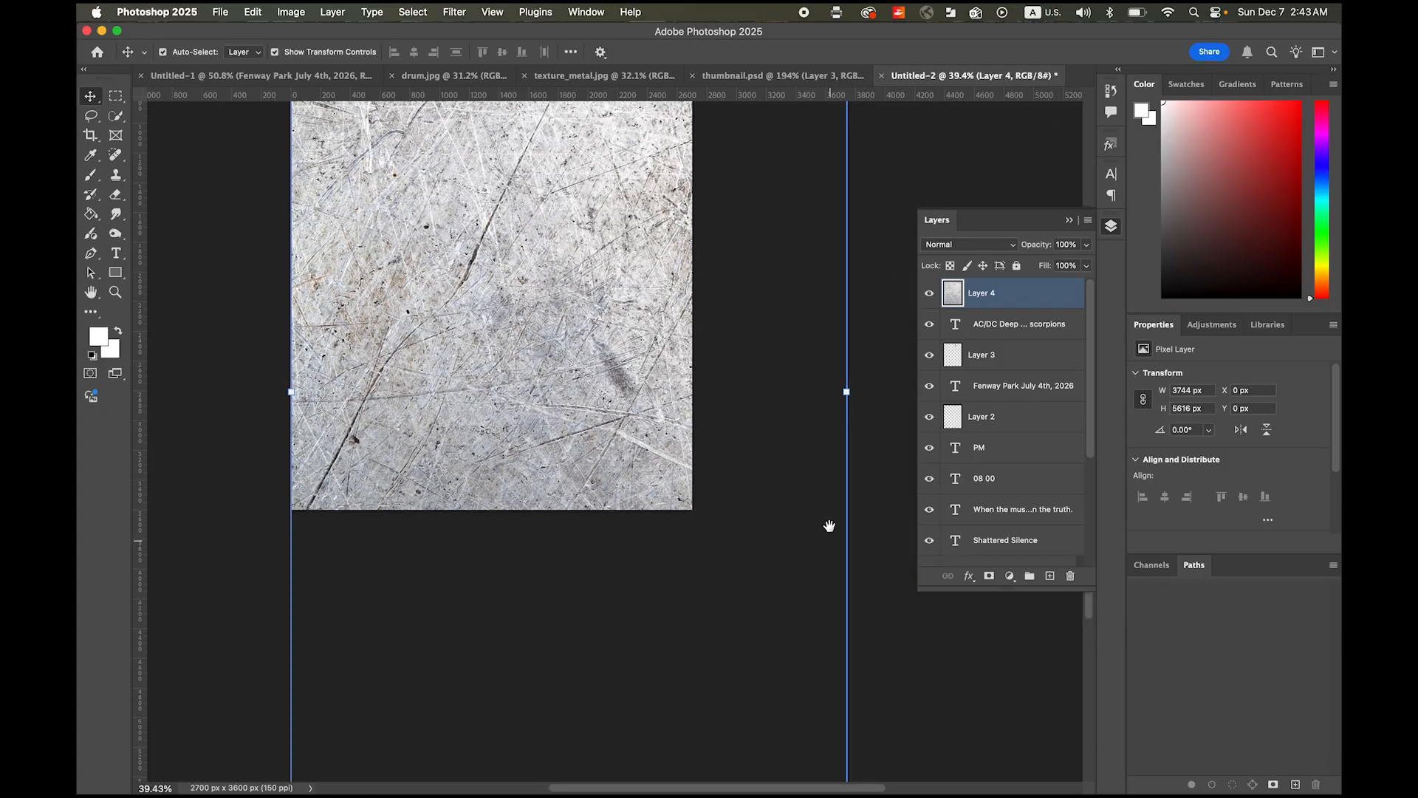
pyautogui.moveTo(851, 741); pyautogui.dragTo(701, 513)
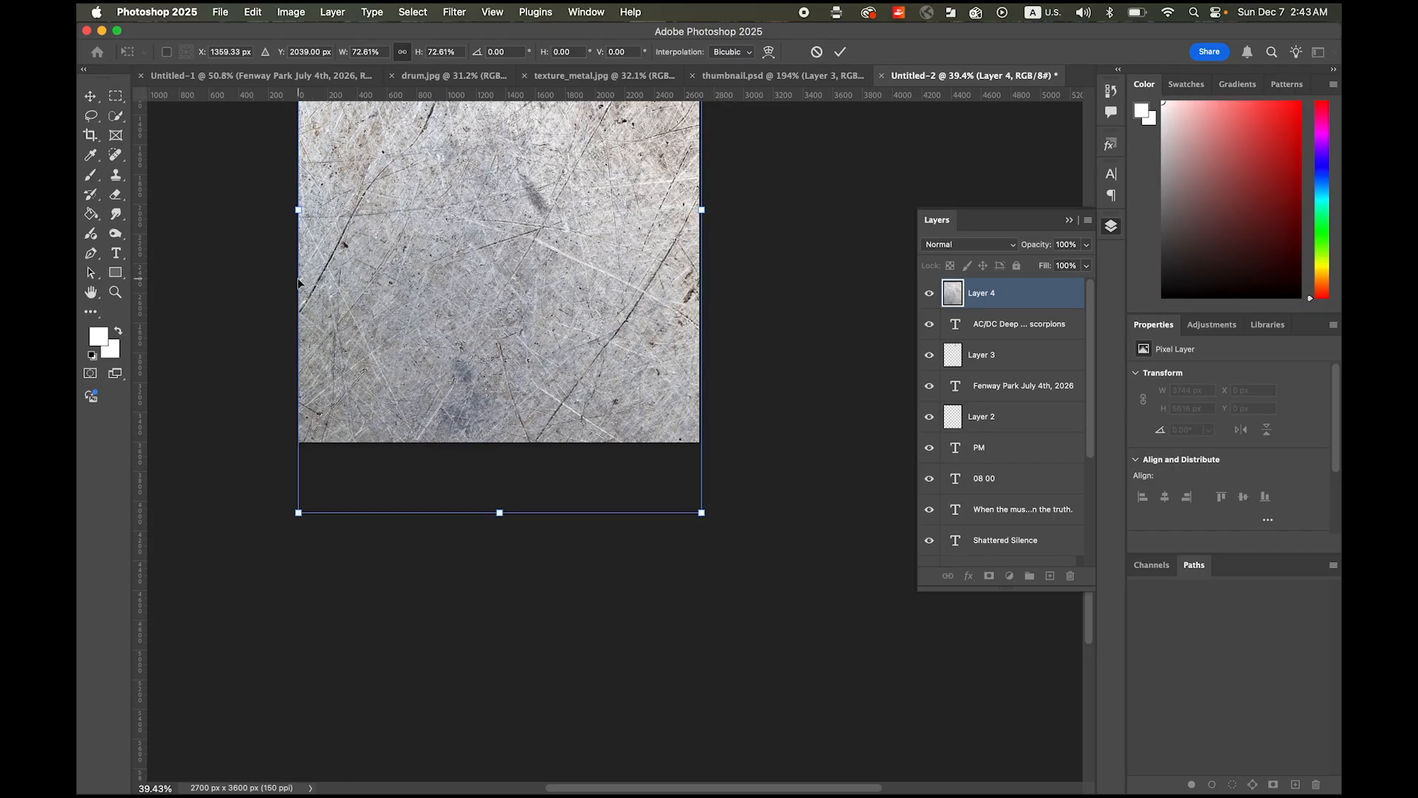
pyautogui.click(839, 52)
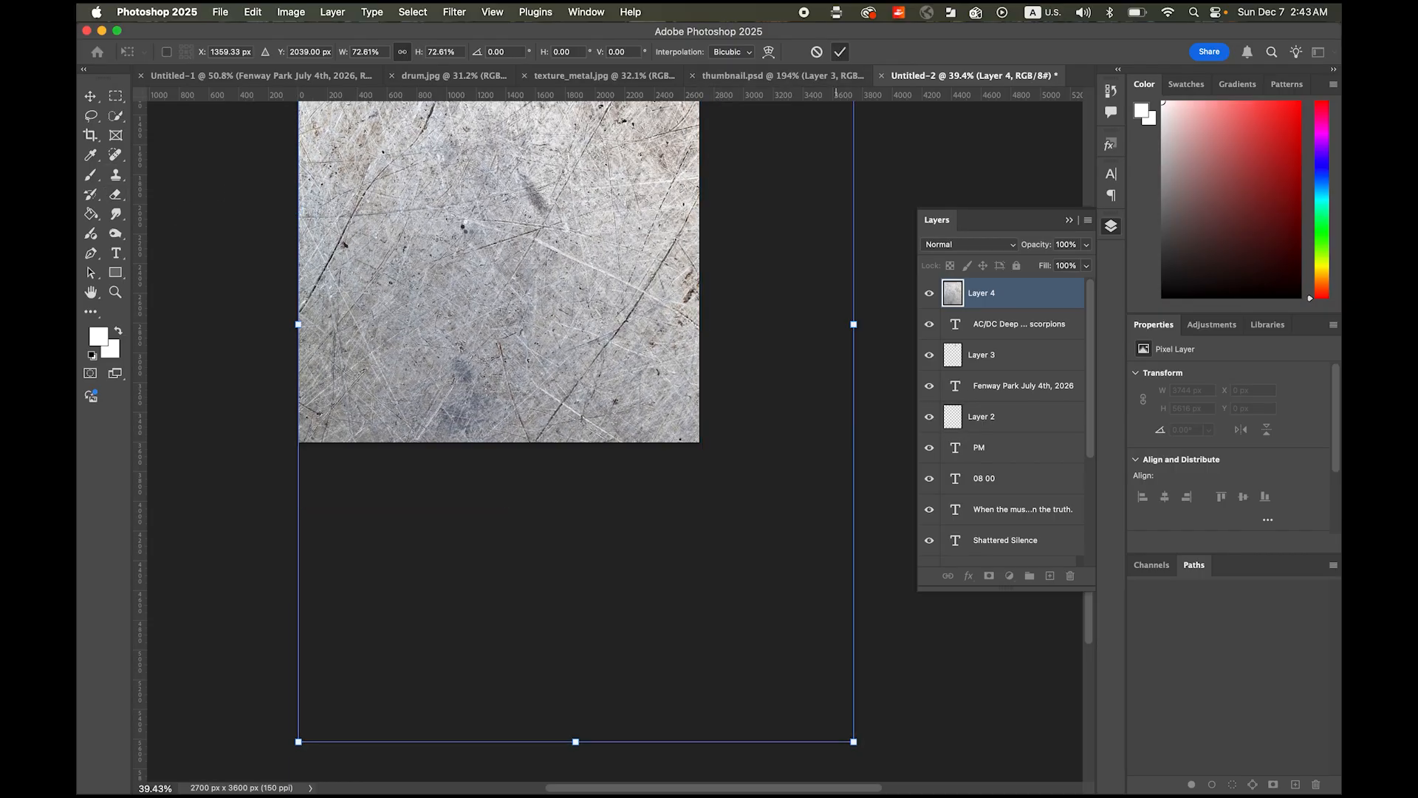
# Step: Set the blend mode of the metal texture layer to Linear Burn
pyautogui.doubleClick(91, 293)
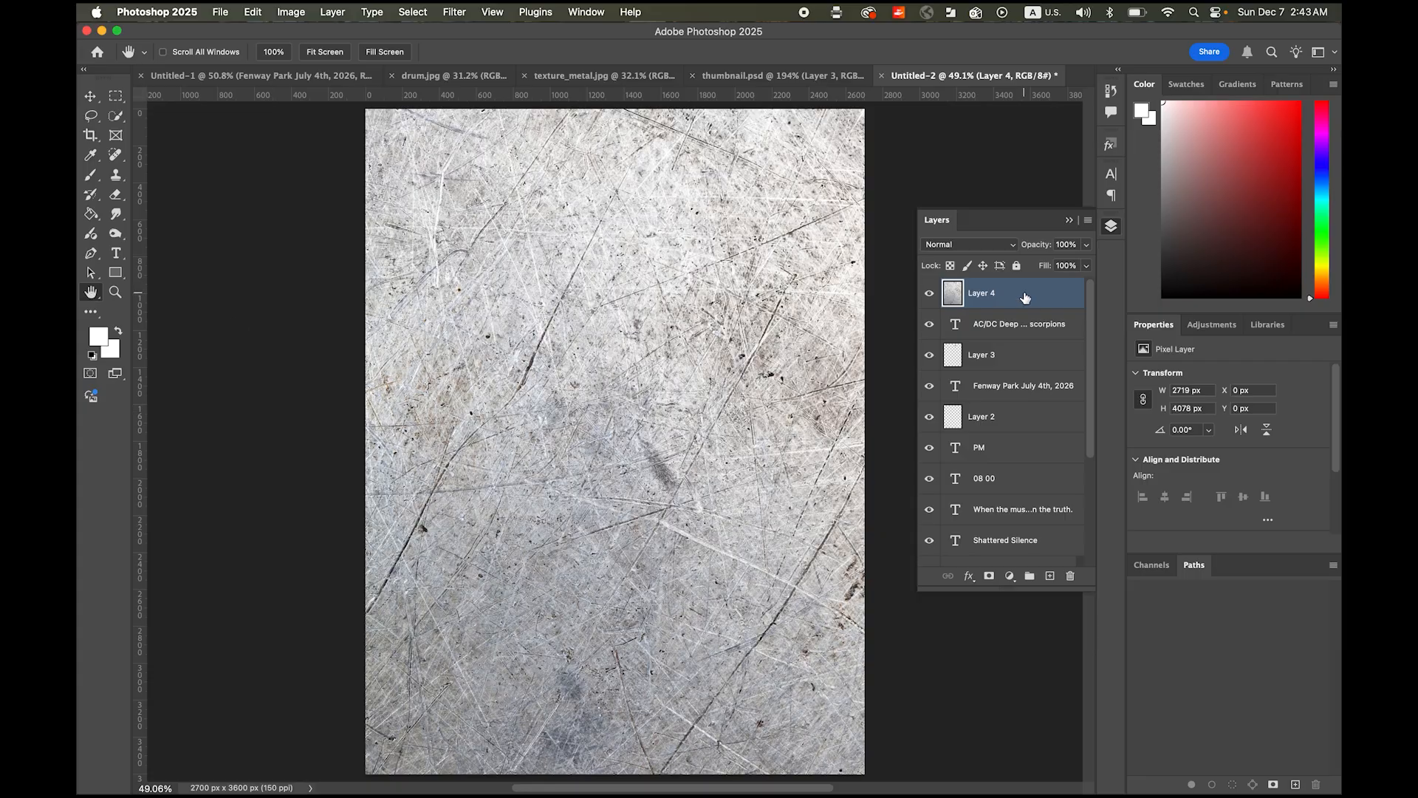
pyautogui.click(1013, 246)
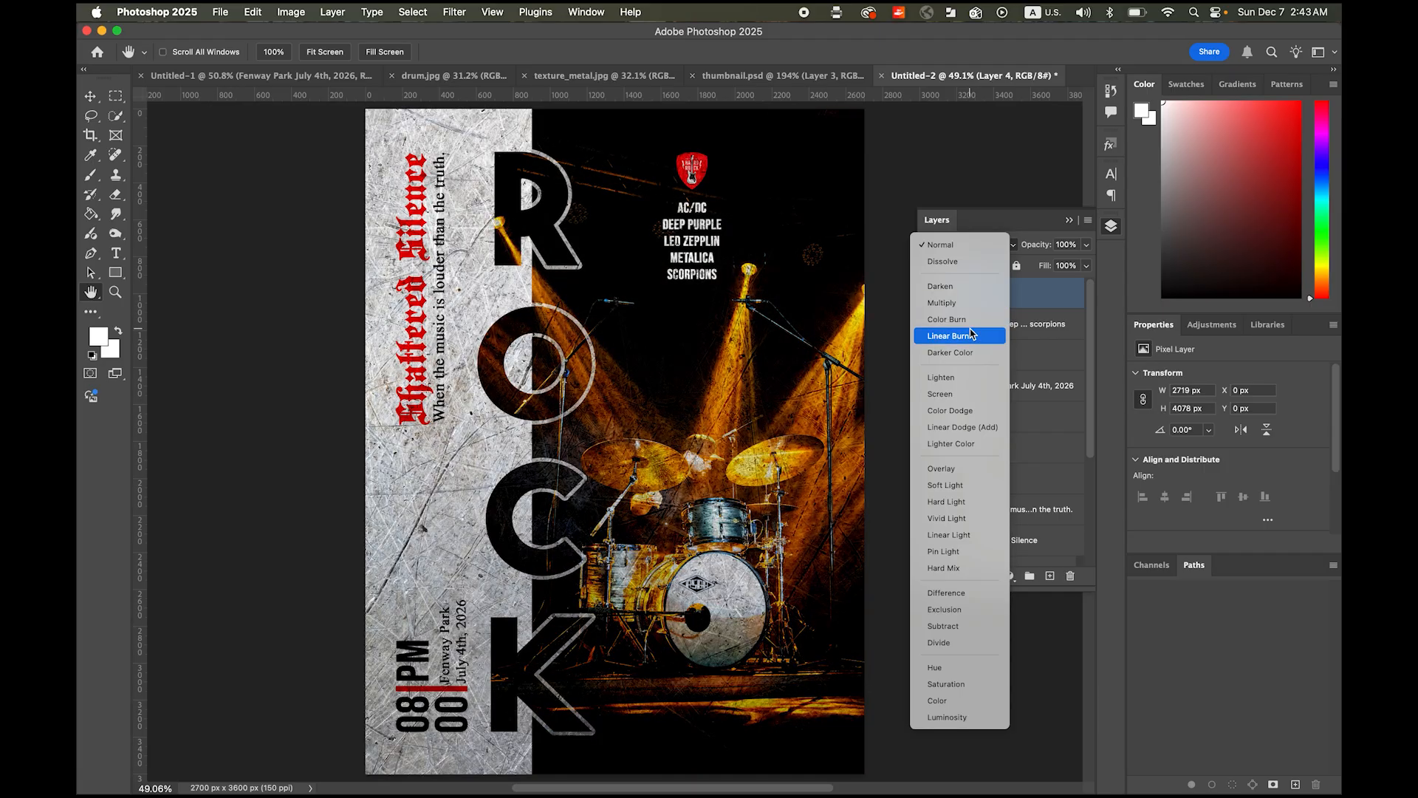
pyautogui.click(972, 335)
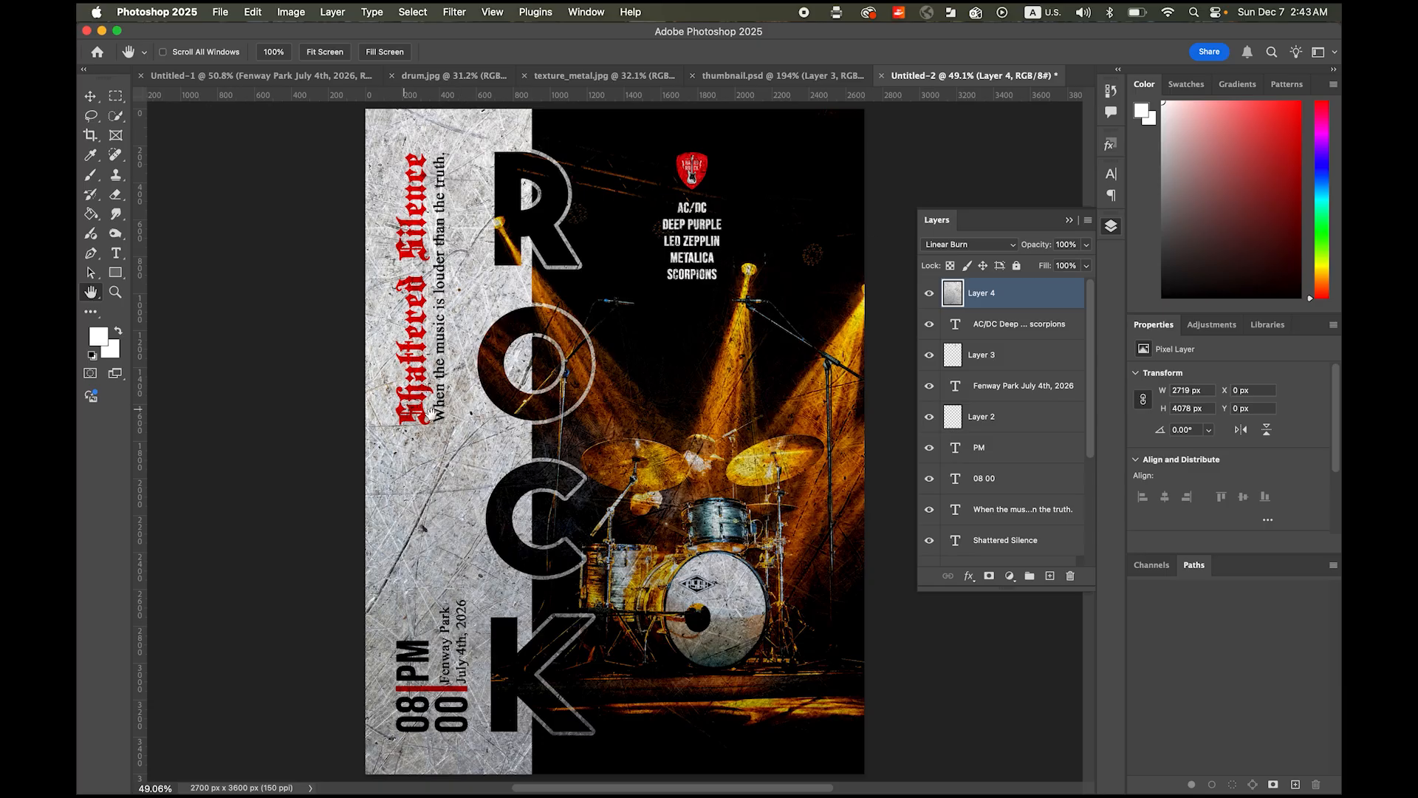
# Step: Move the Shattered Silence, tagline, 08 00, PM, Layer 2 and Fenway Park layers above the texture on Layer 4, and collapse the Layers panel
pyautogui.moveTo(412, 376); pyautogui.dragTo(475, 455)
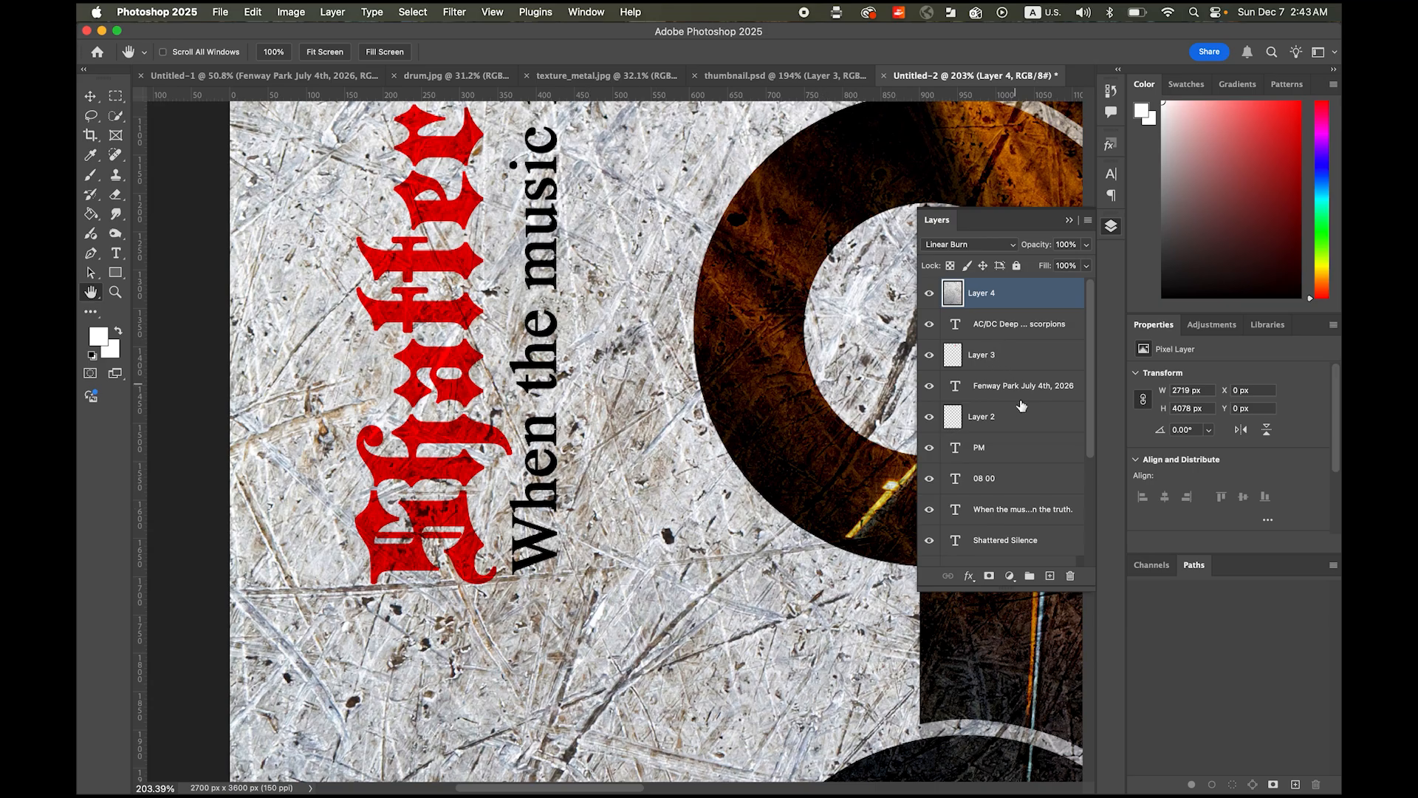
pyautogui.moveTo(1090, 415); pyautogui.dragTo(1092, 433)
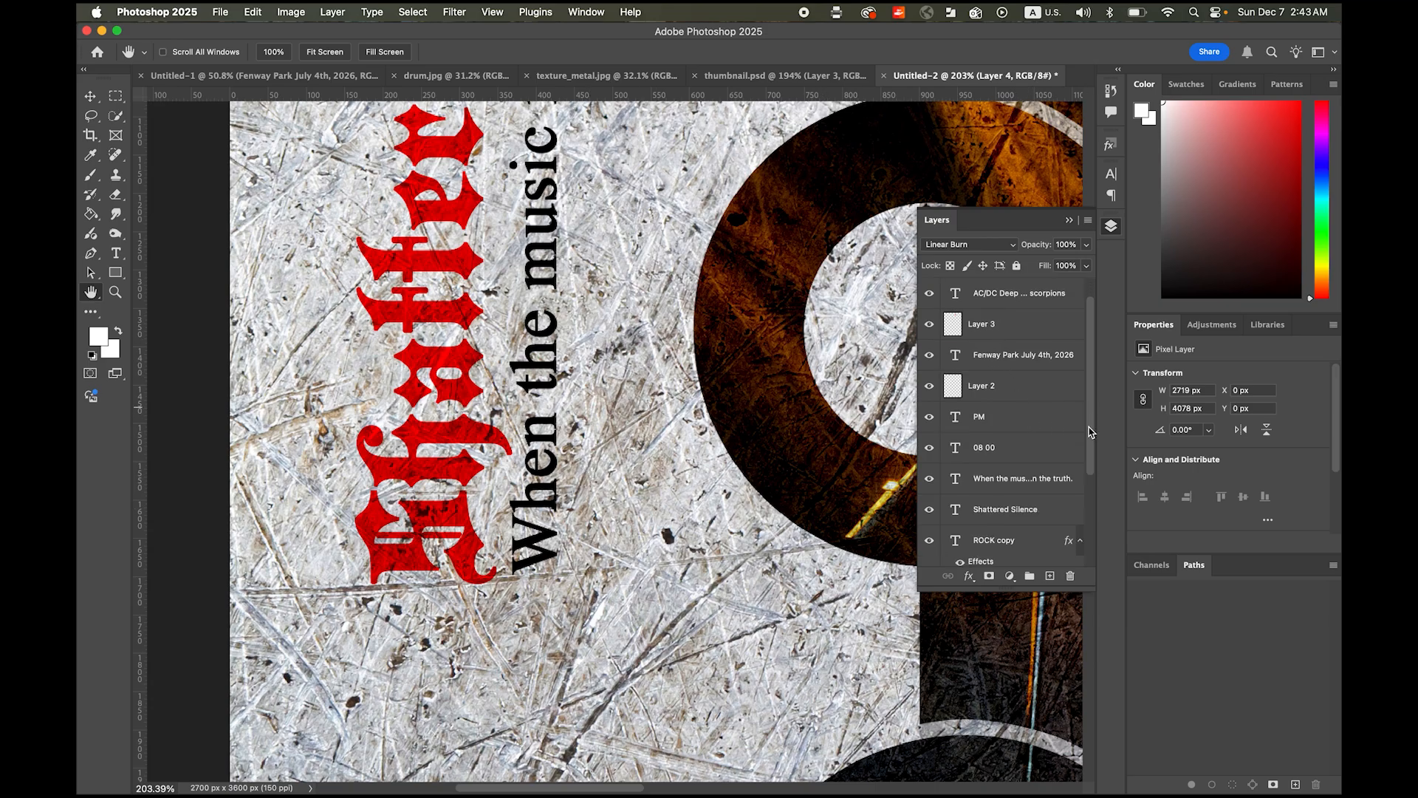
pyautogui.click(1032, 515)
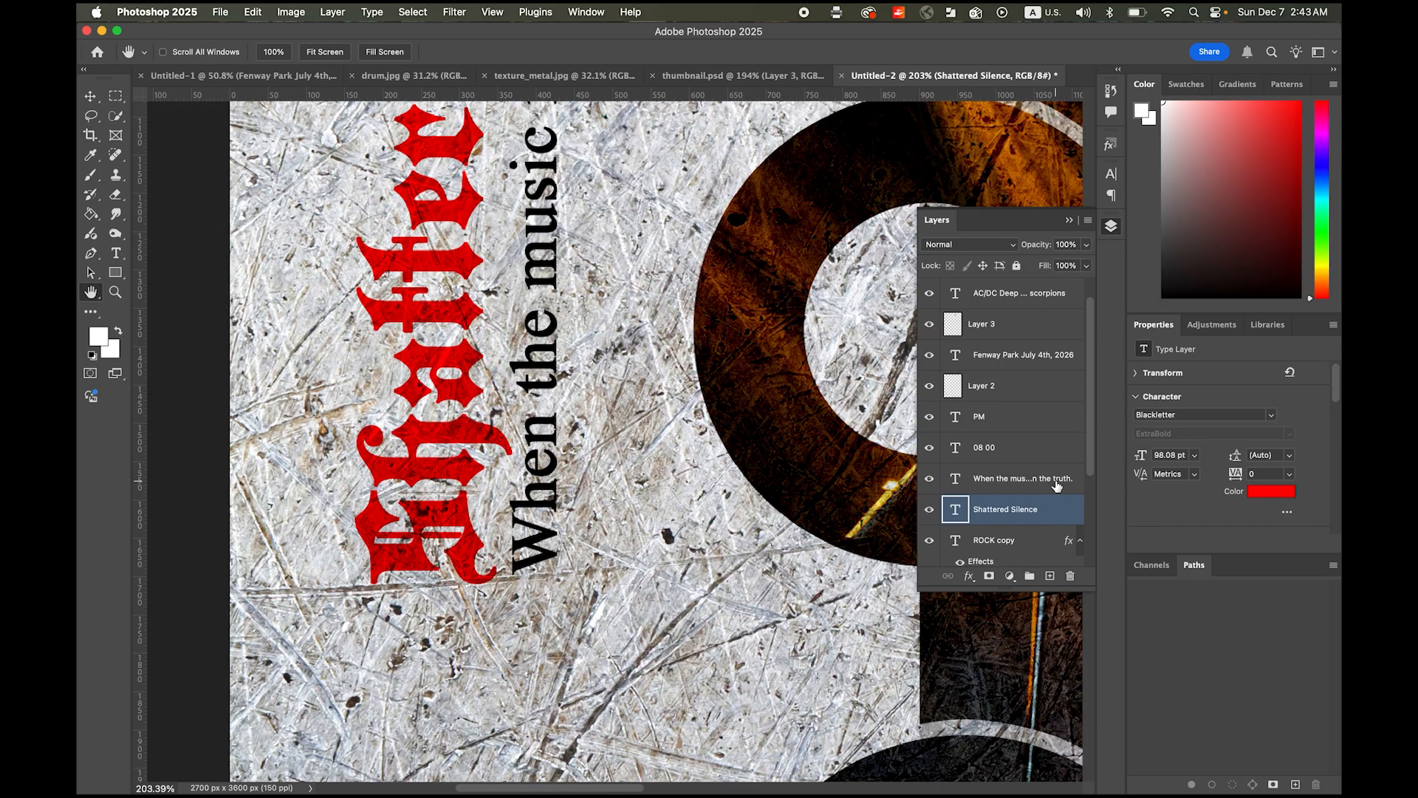
pyautogui.keyDown('shift'); pyautogui.click(1057, 486); pyautogui.keyUp('shift')
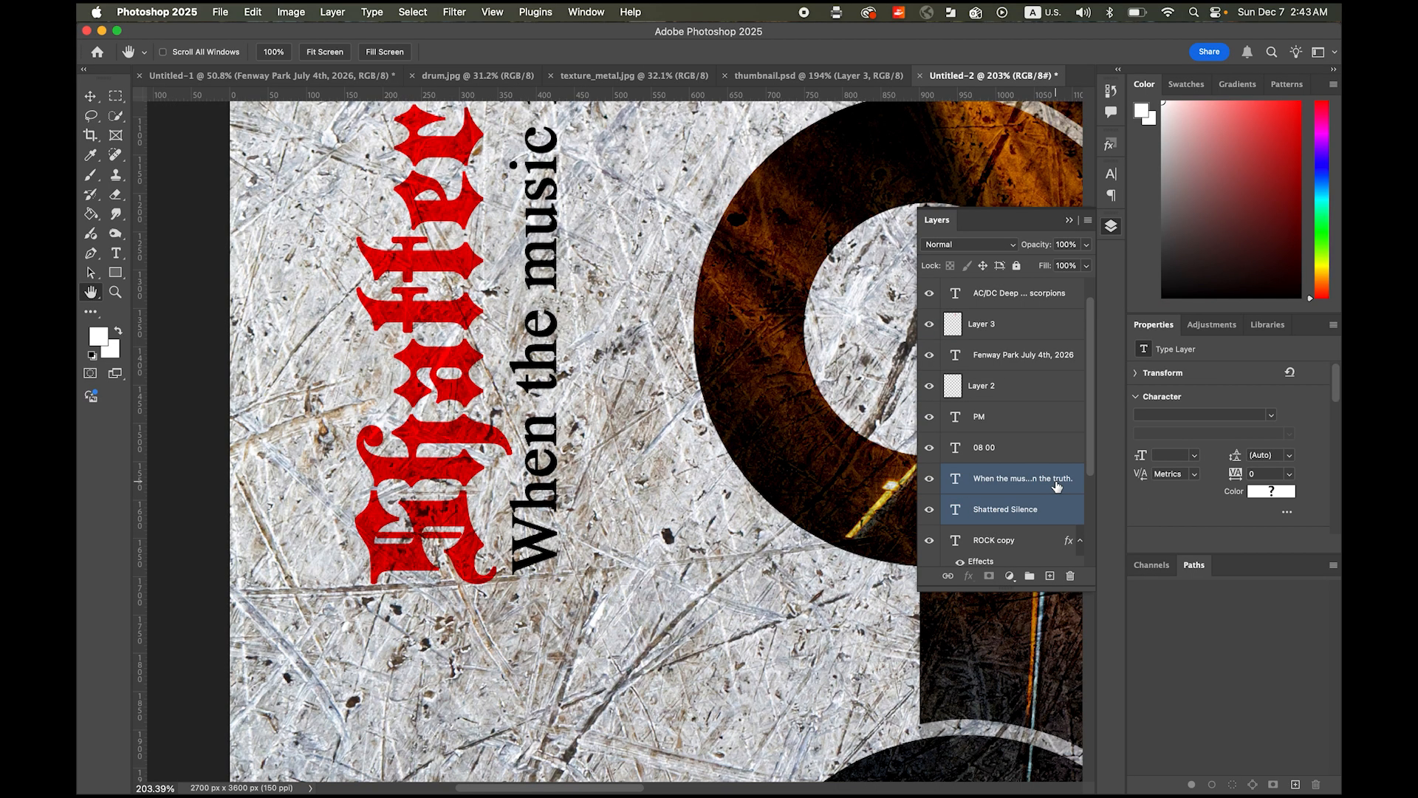
pyautogui.keyDown('shift'); pyautogui.click(1014, 450); pyautogui.keyUp('shift')
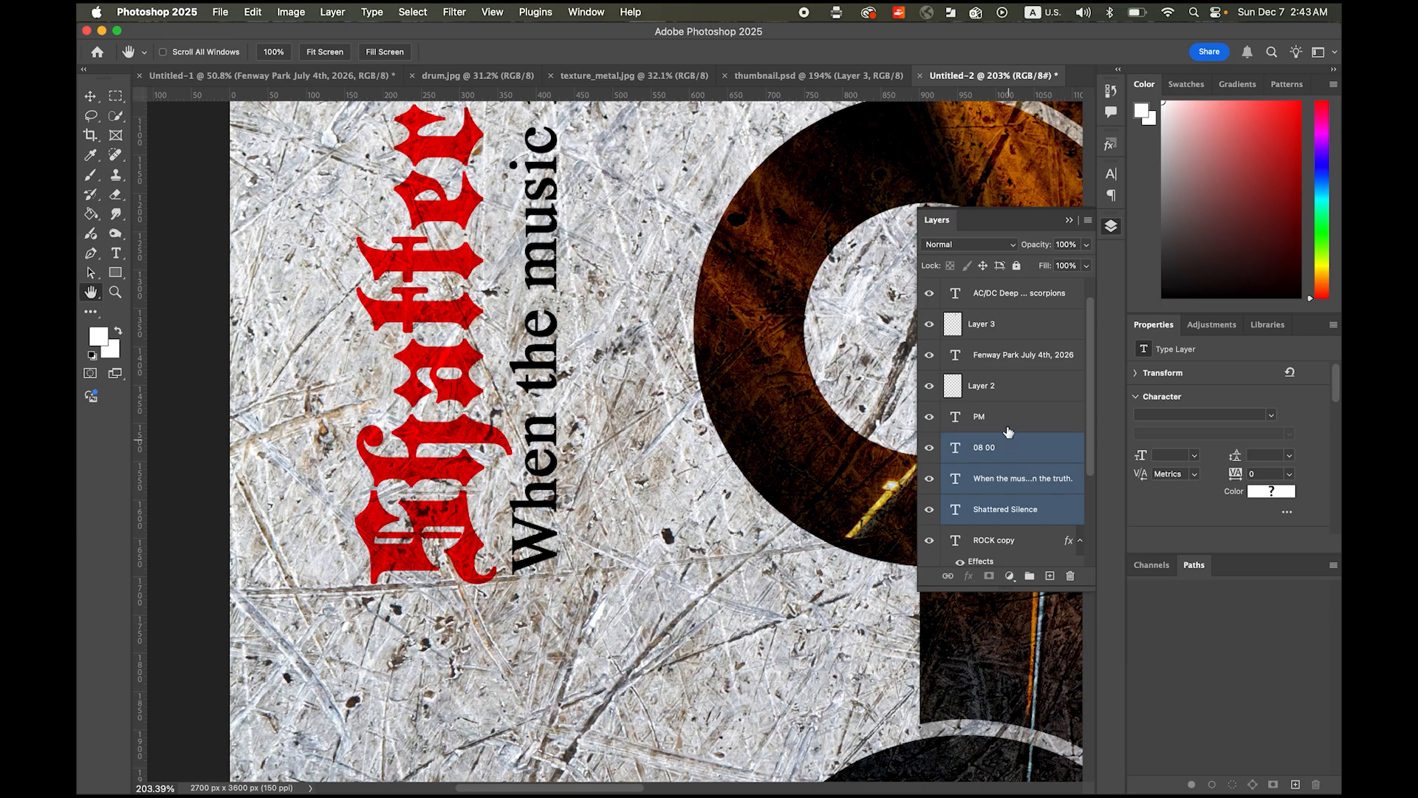
pyautogui.keyDown('shift'); pyautogui.click(1009, 425); pyautogui.keyUp('shift')
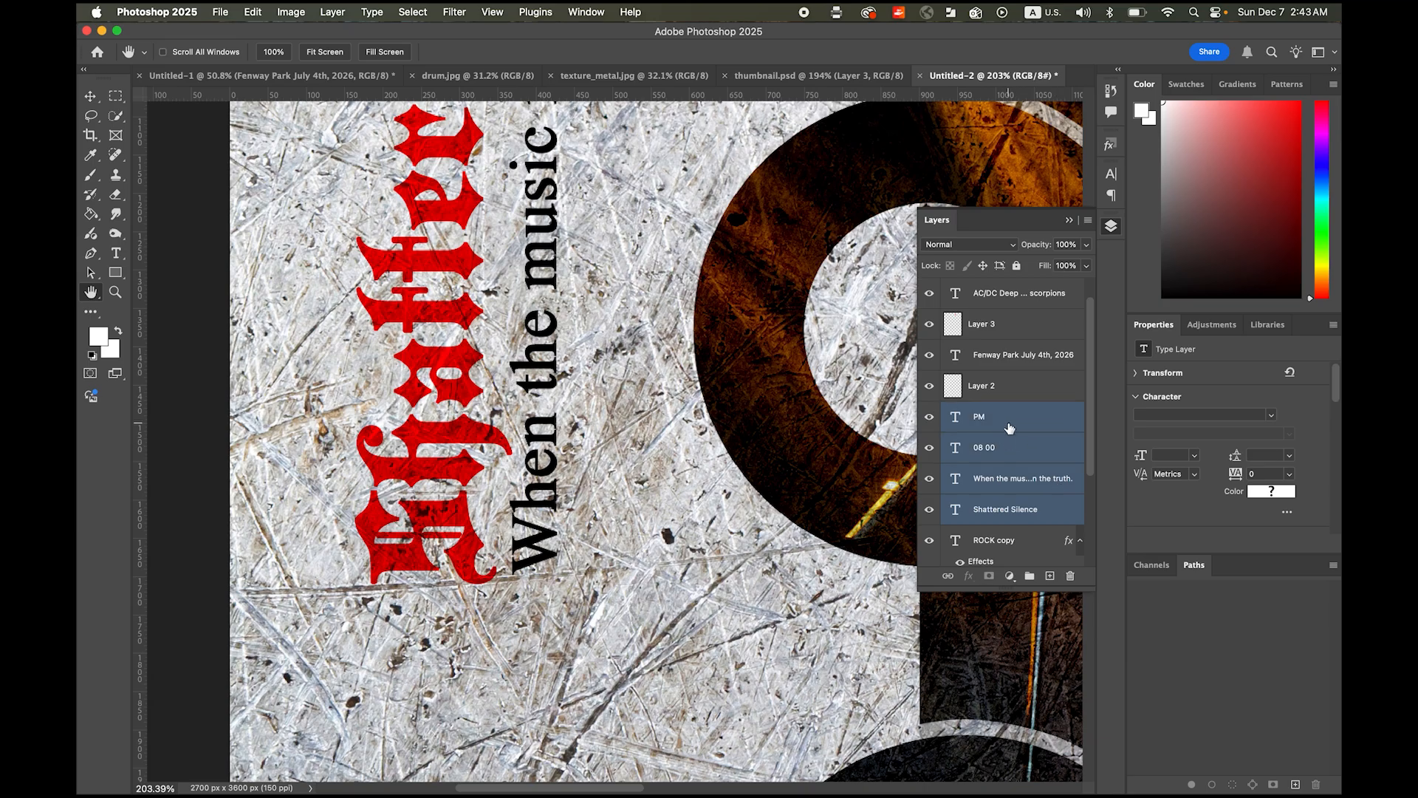
pyautogui.keyDown('shift'); pyautogui.click(1004, 386); pyautogui.keyUp('shift')
pyautogui.keyDown('shift'); pyautogui.click(1012, 357); pyautogui.keyUp('shift')
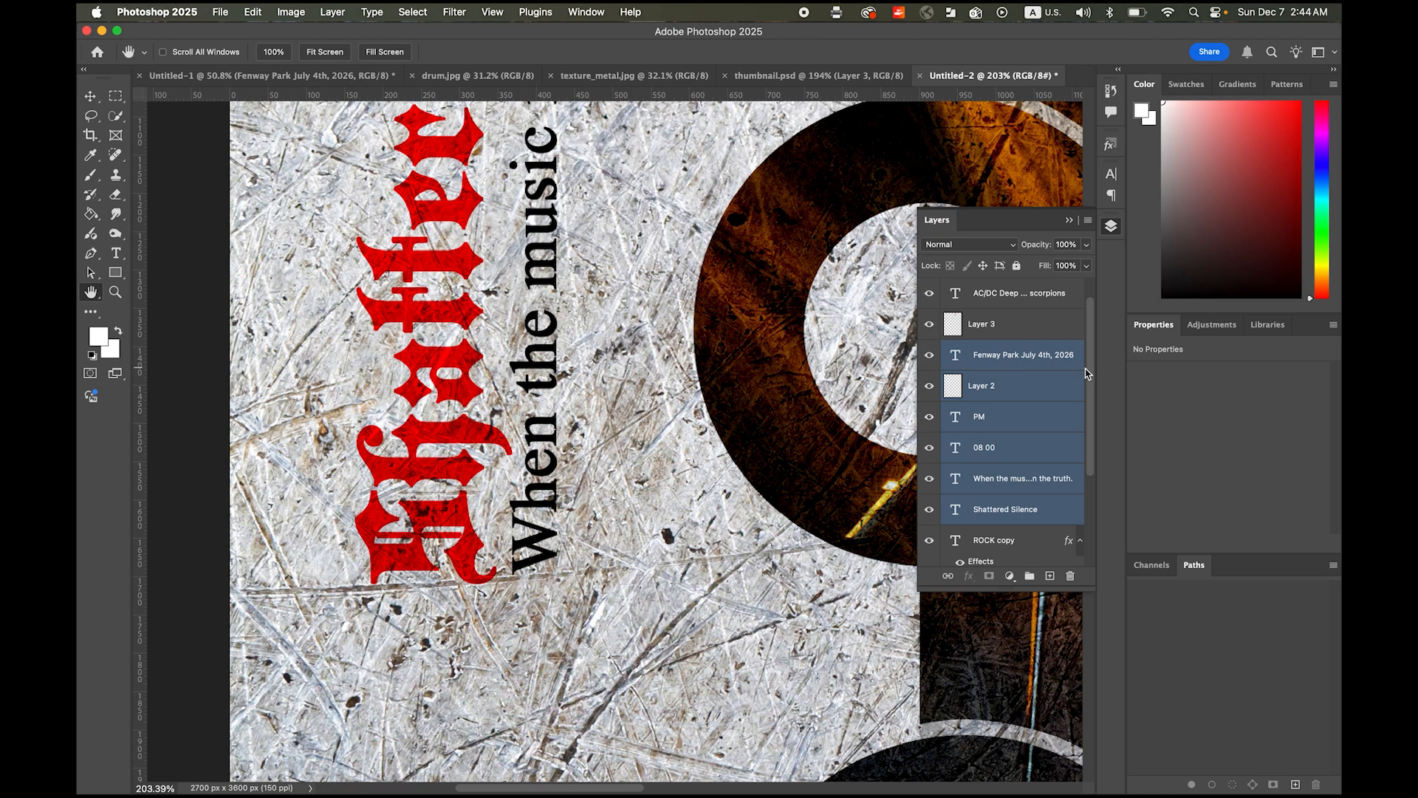
pyautogui.scroll(1, 1090, 374)
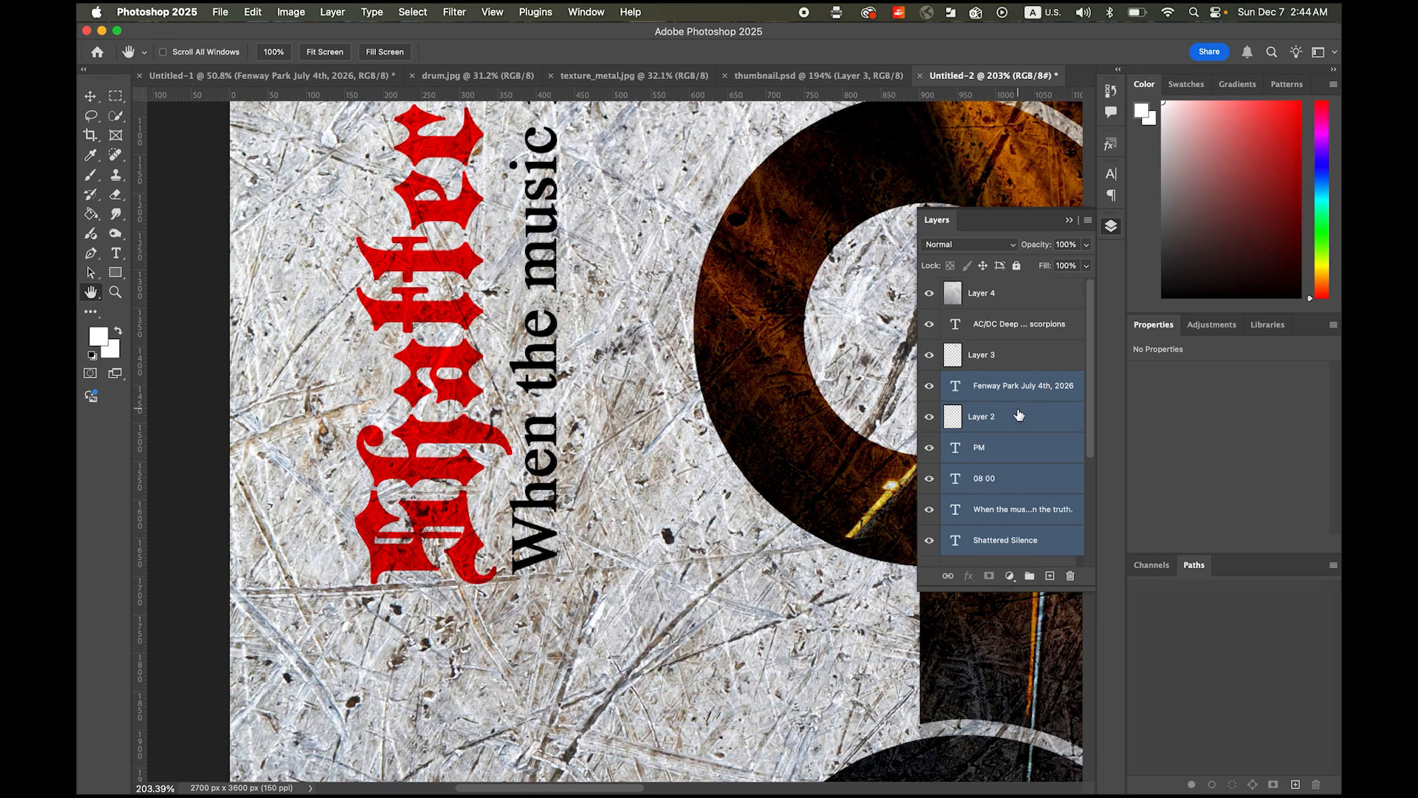
pyautogui.moveTo(1018, 392); pyautogui.dragTo(1013, 285)
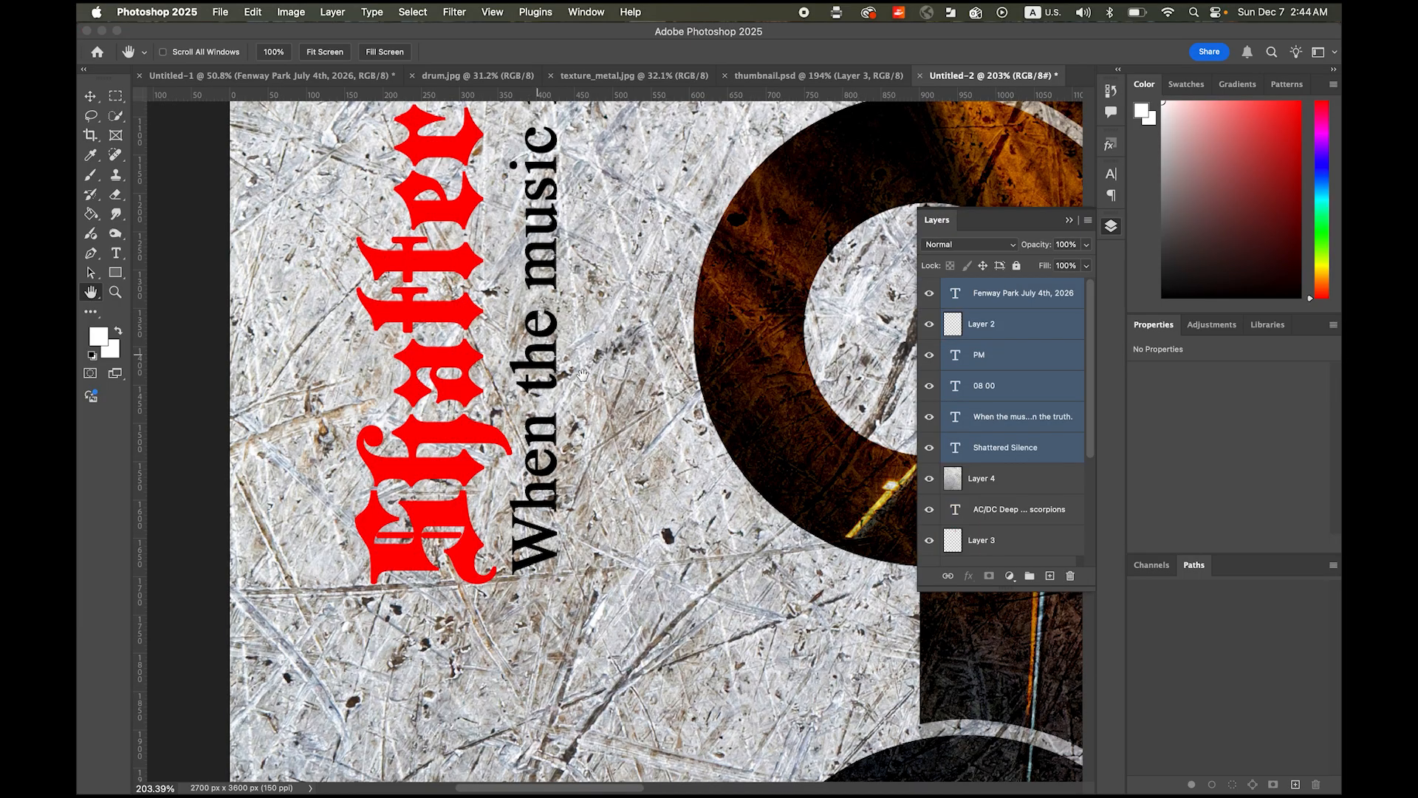
pyautogui.doubleClick(90, 293)
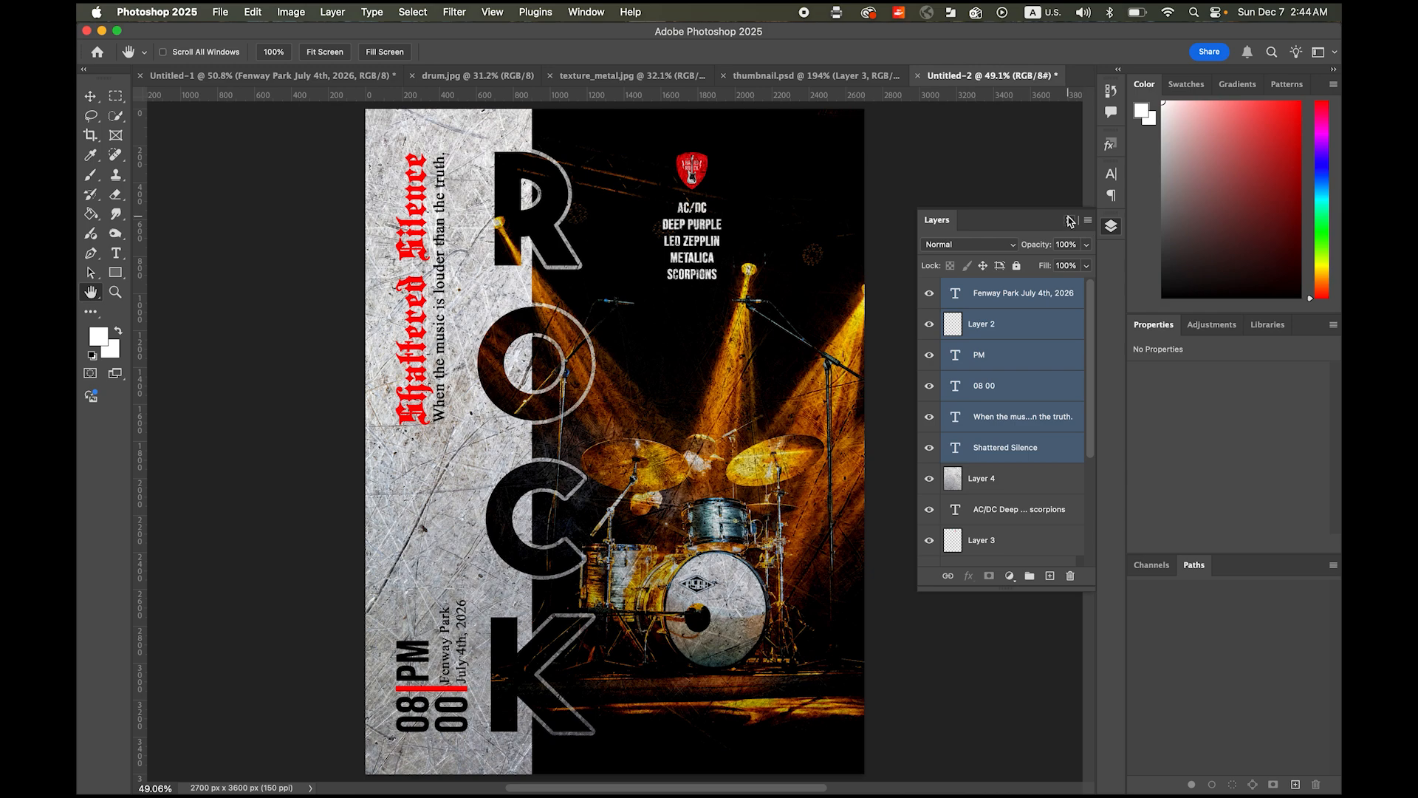
pyautogui.click(1069, 220)
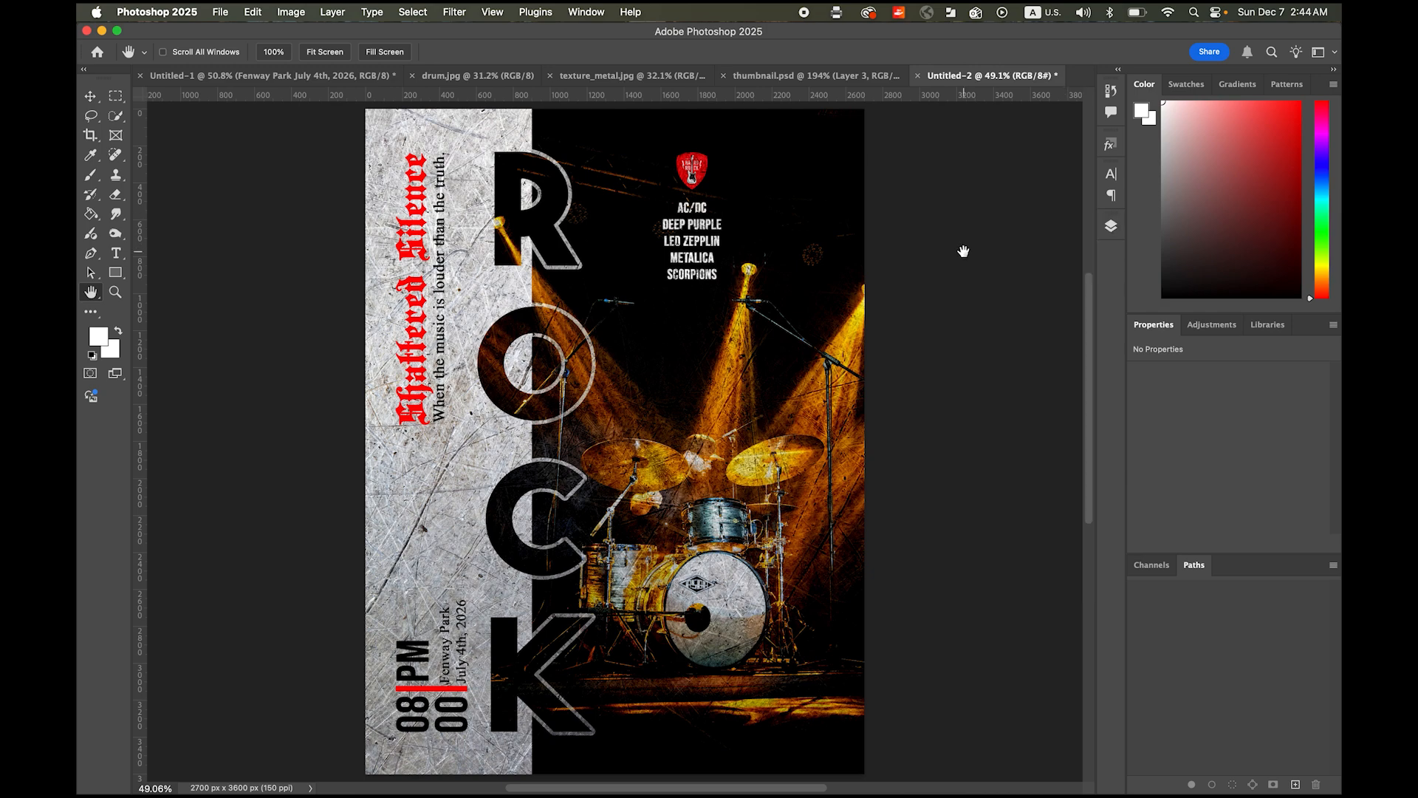